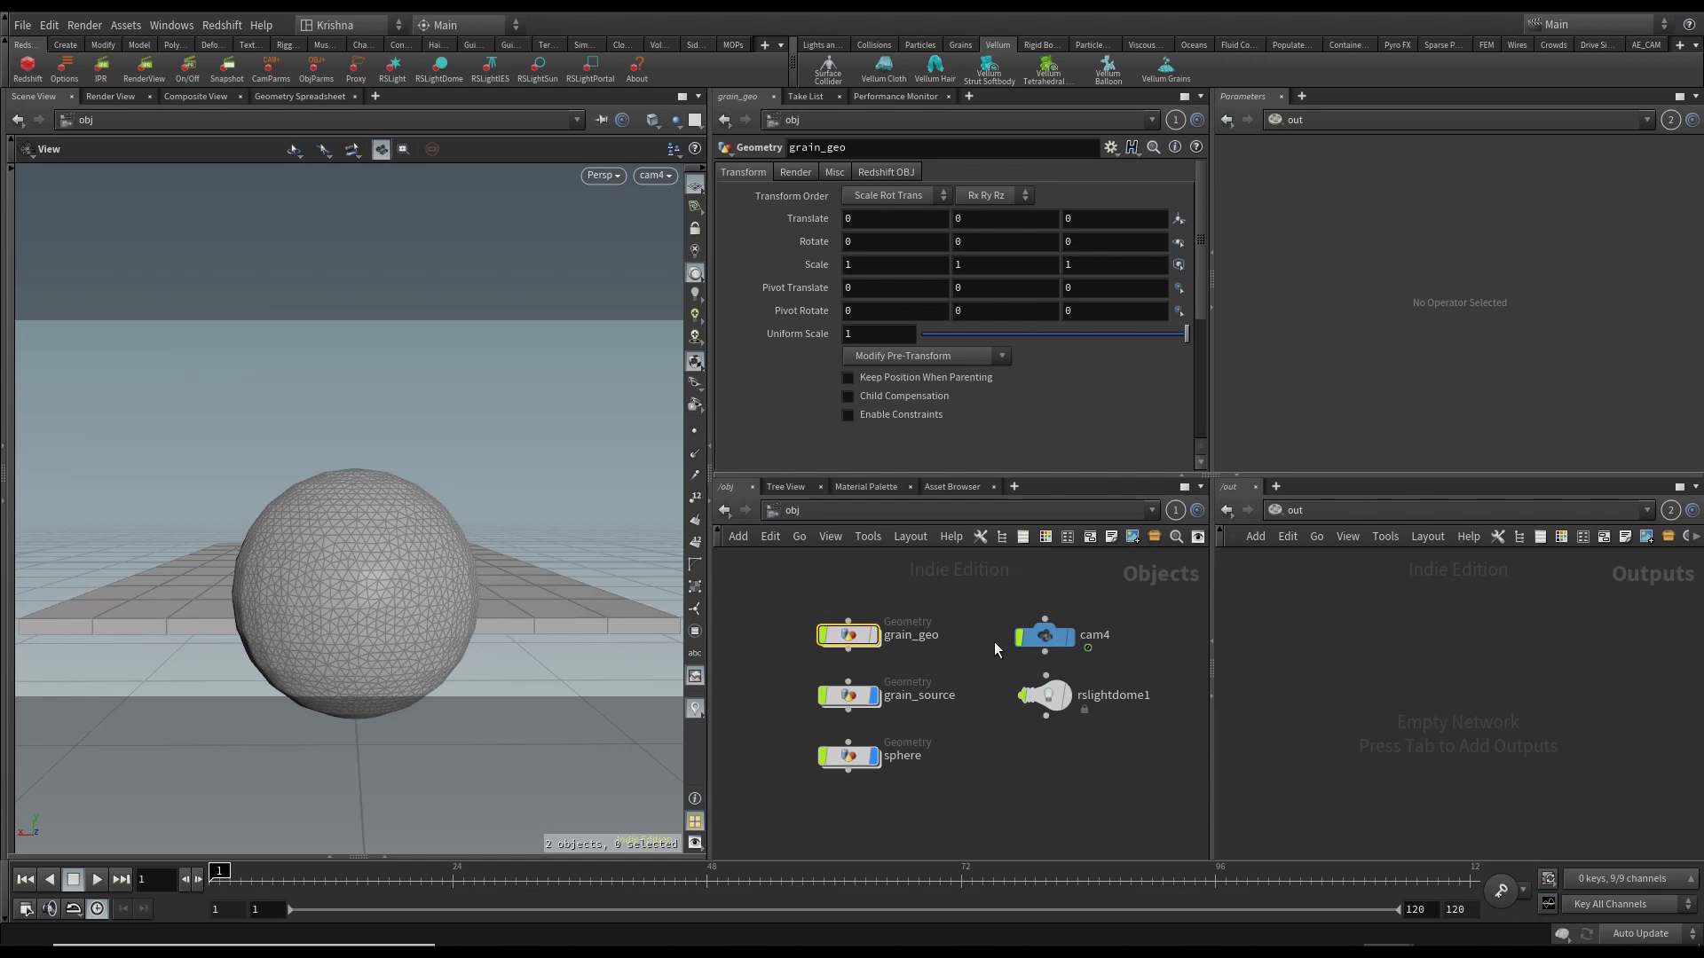
- Hide the sphere, display grain_geo, and step inside it
drag(994, 641, 825, 781)
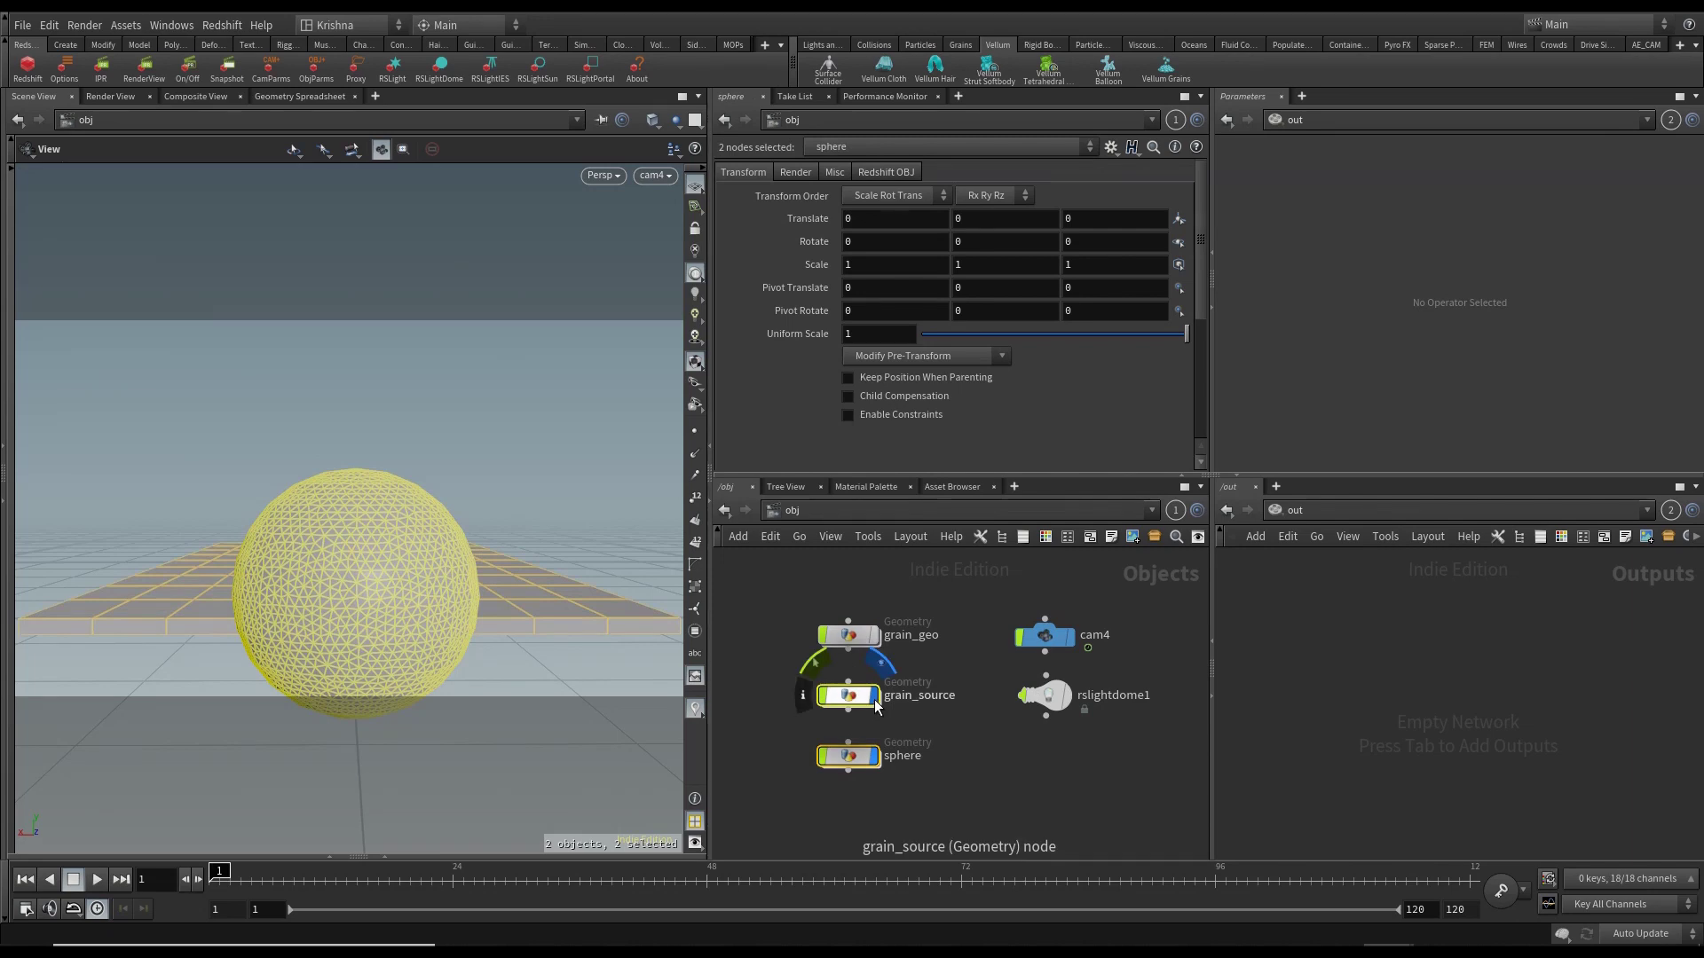
click(868, 641)
click(873, 636)
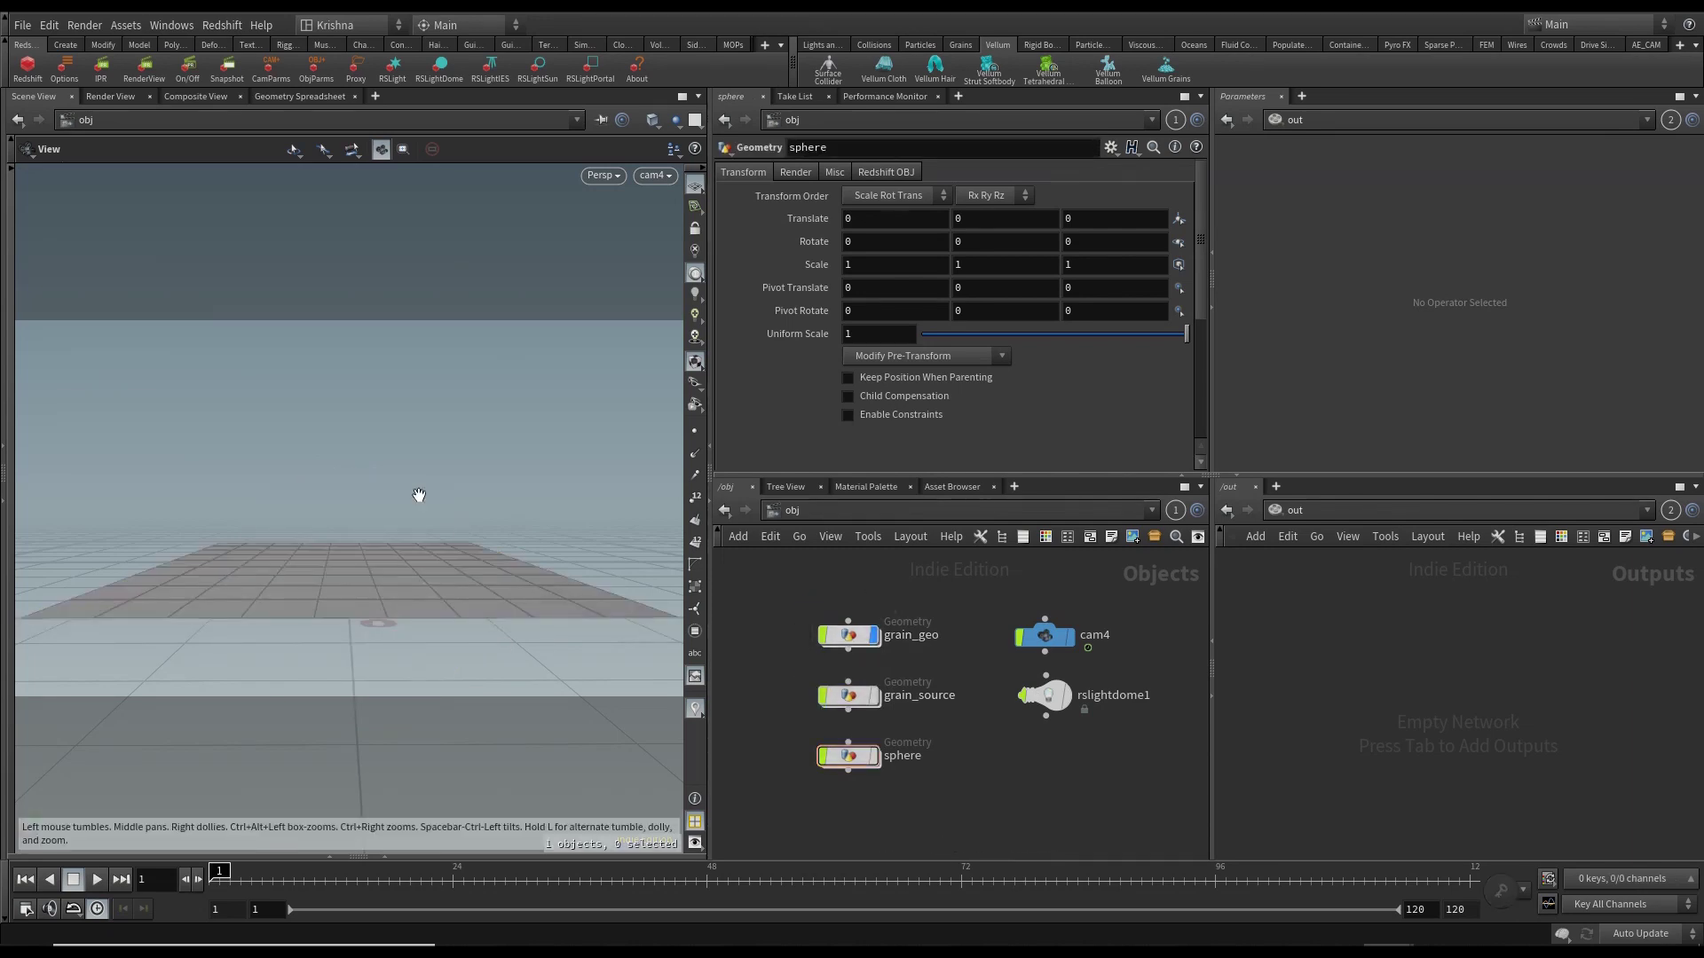
double_click(848, 636)
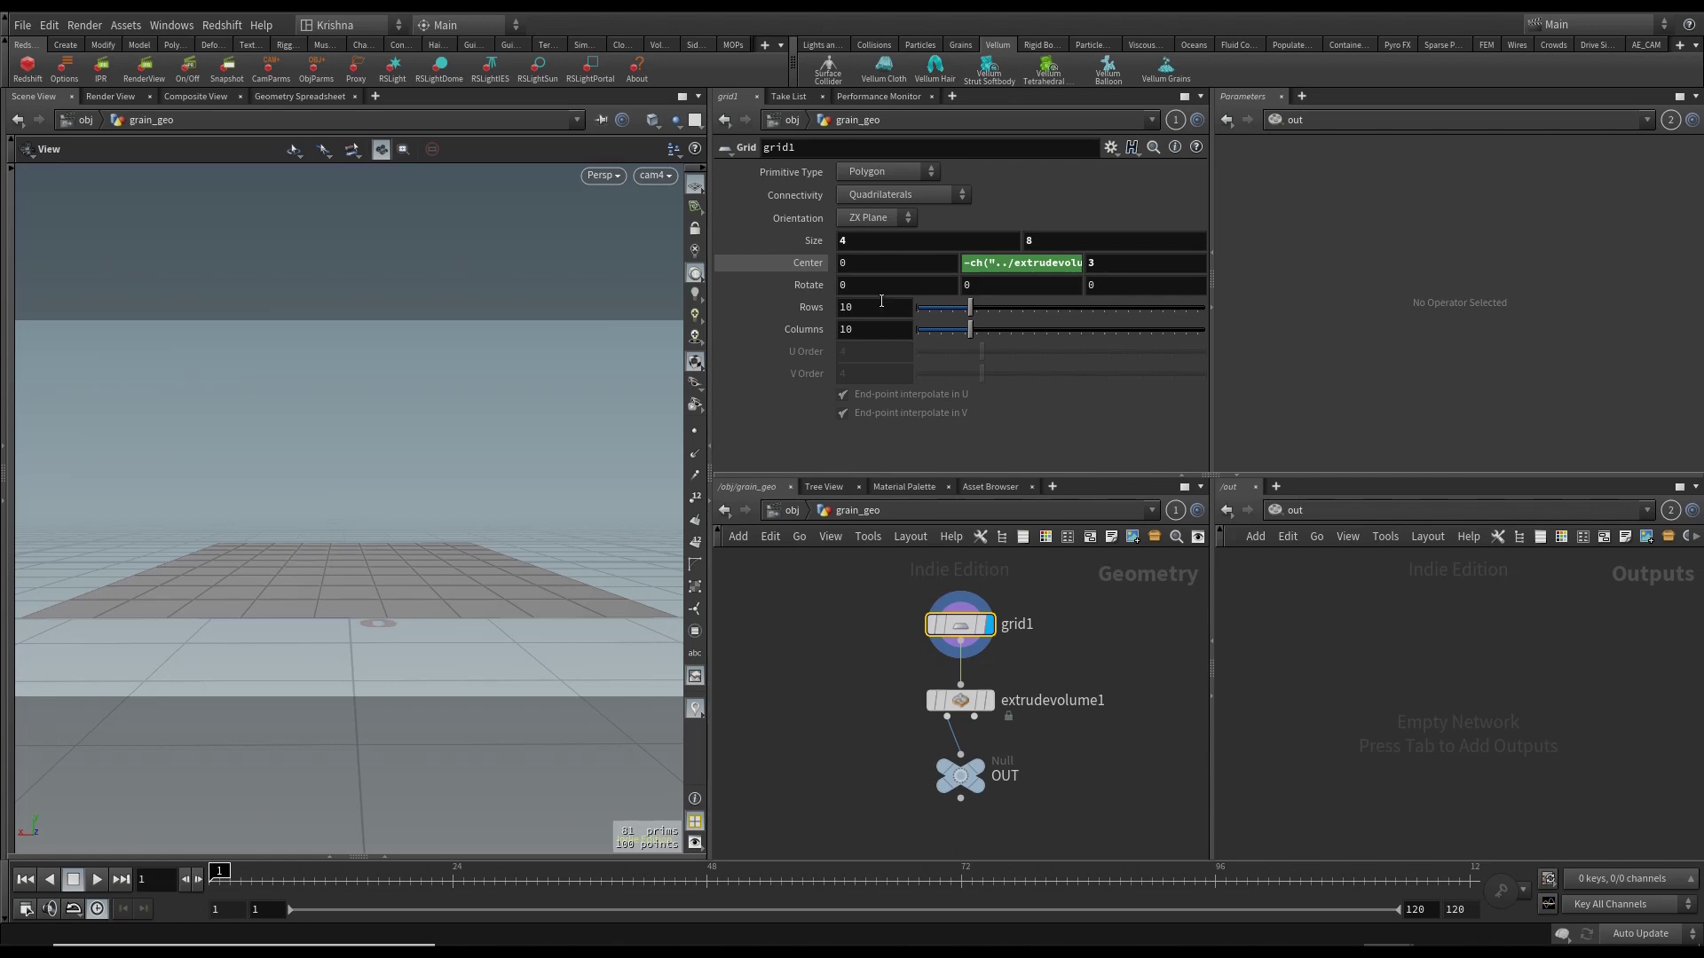
- Link grid1's Center Y to the extrusion depth as -ch("../extrudevolume1/depth")*1.5
click(991, 701)
click(960, 702)
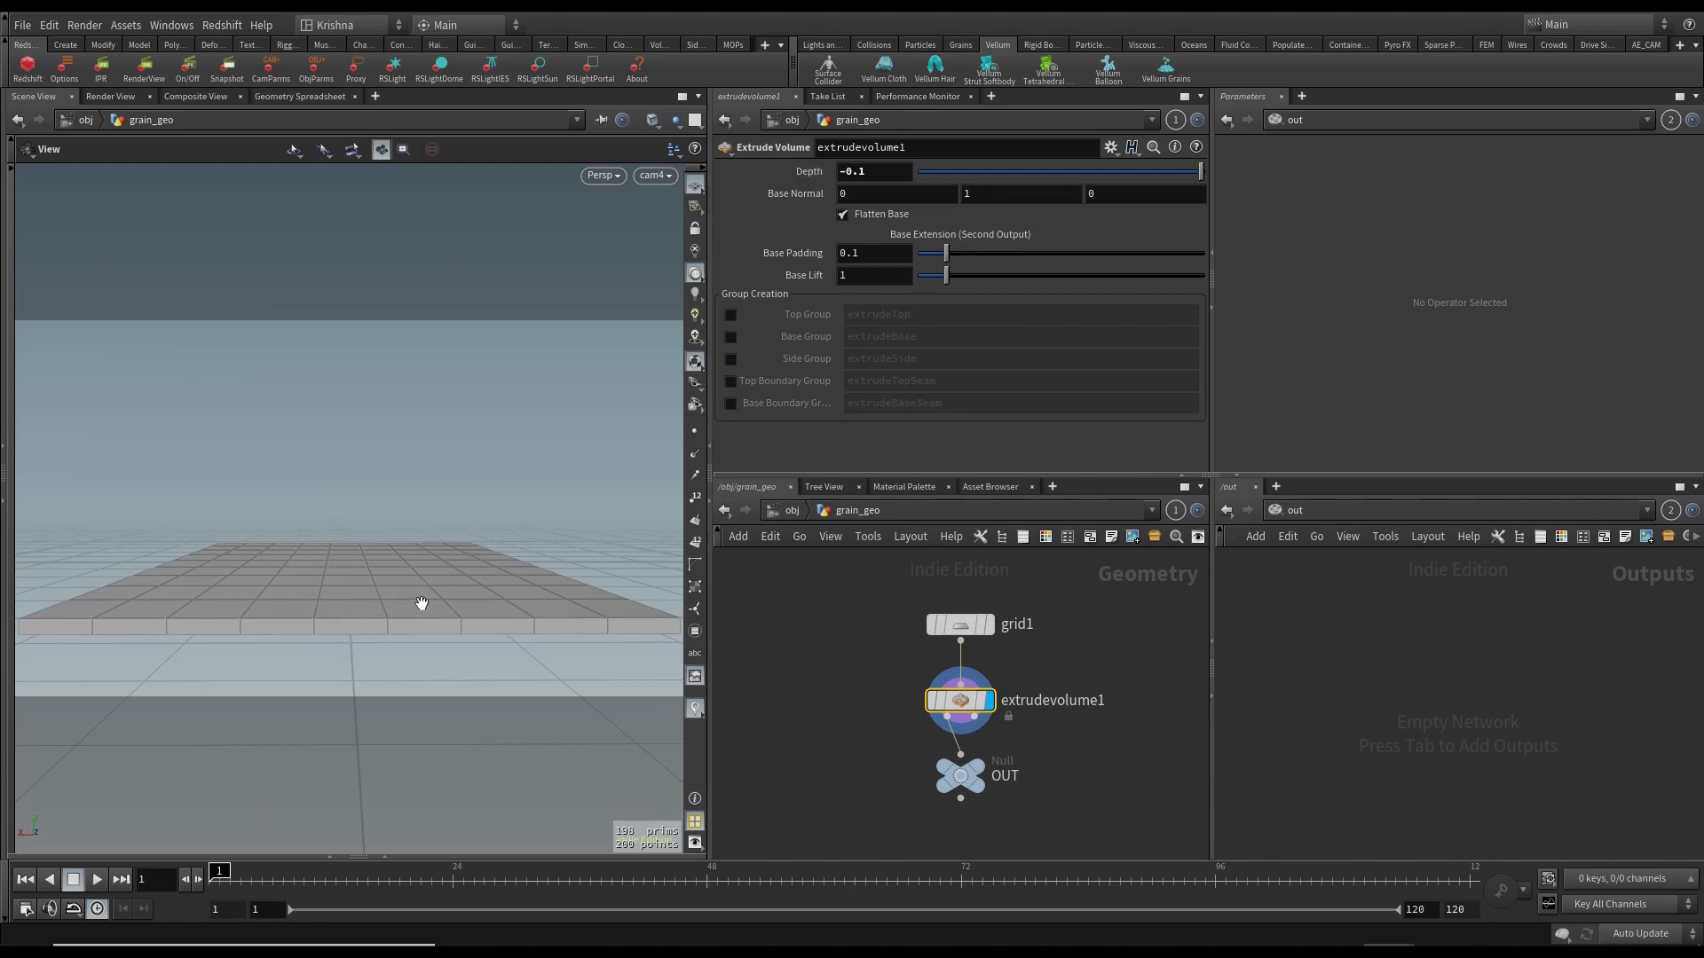
drag(806, 171, 973, 266)
click(974, 265)
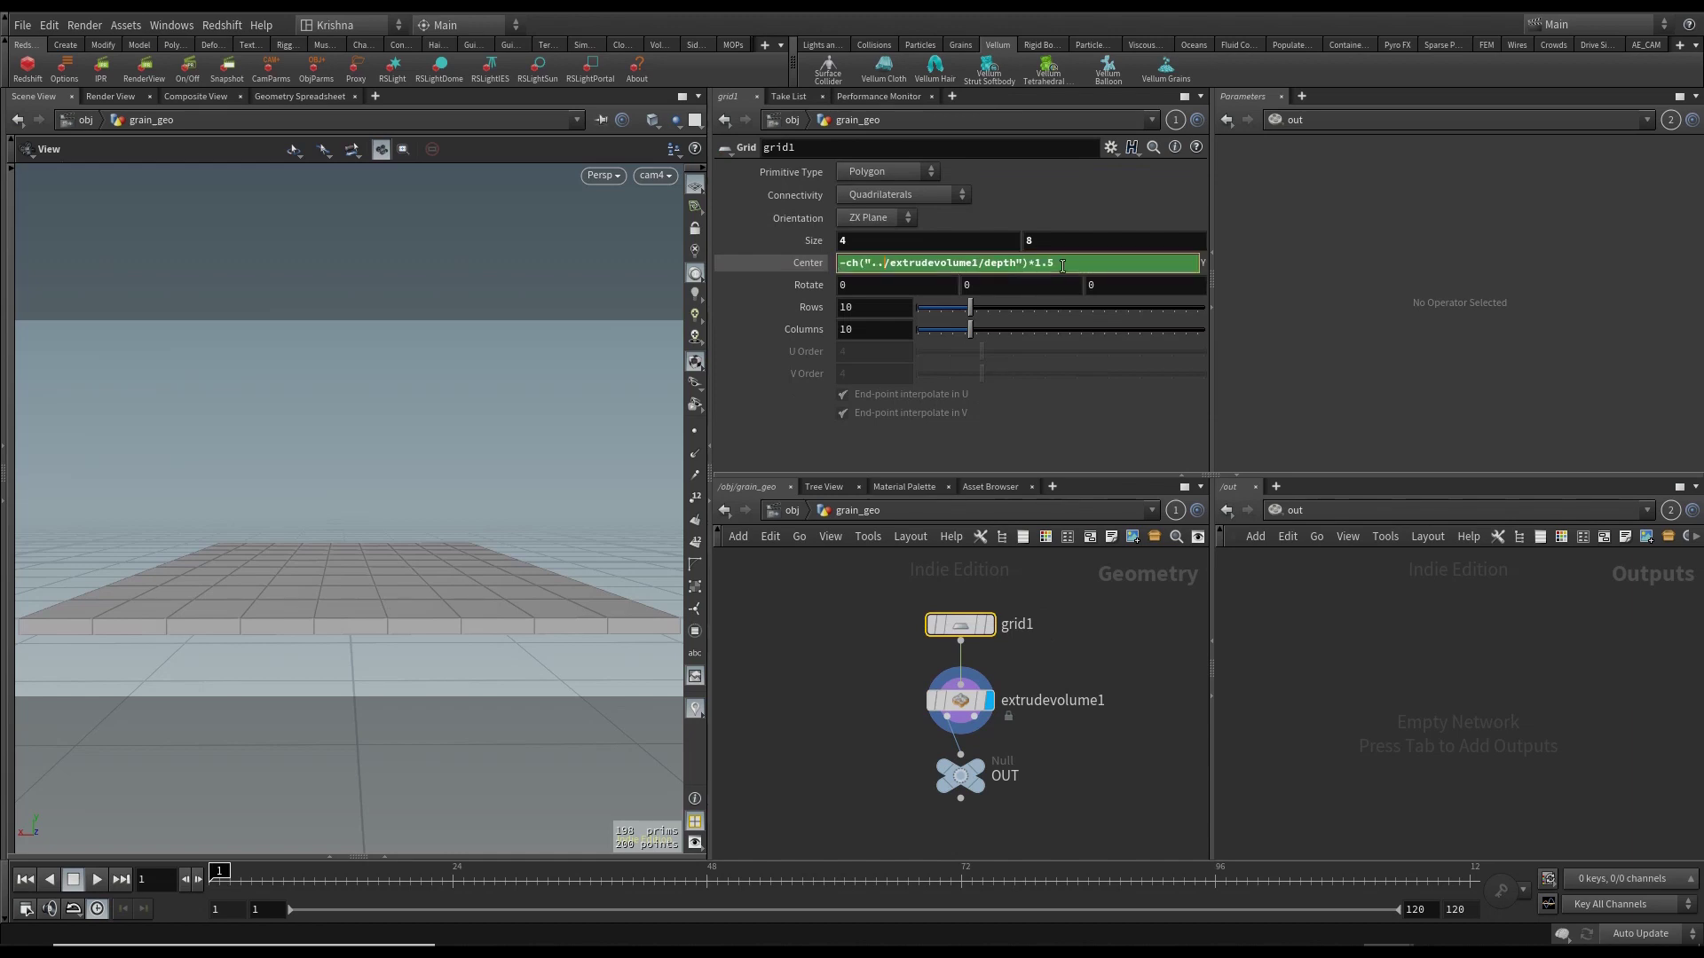
click(959, 585)
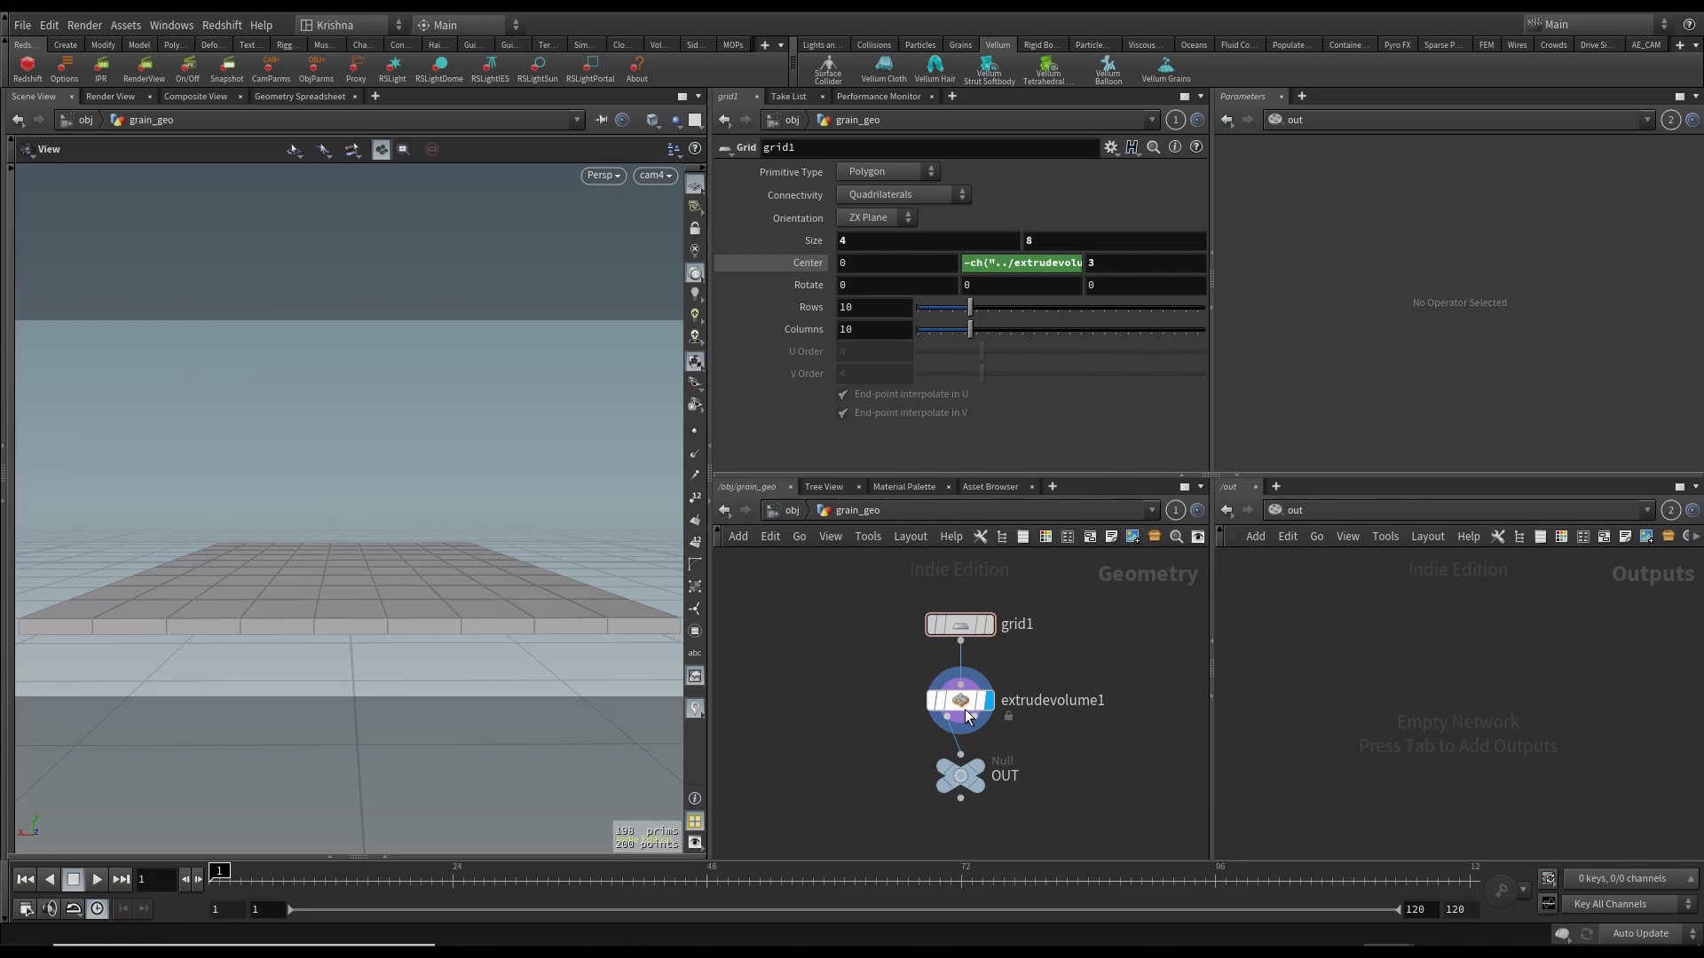
- Set extrudevolume1's Depth to -0.1 and return to the object level
click(967, 709)
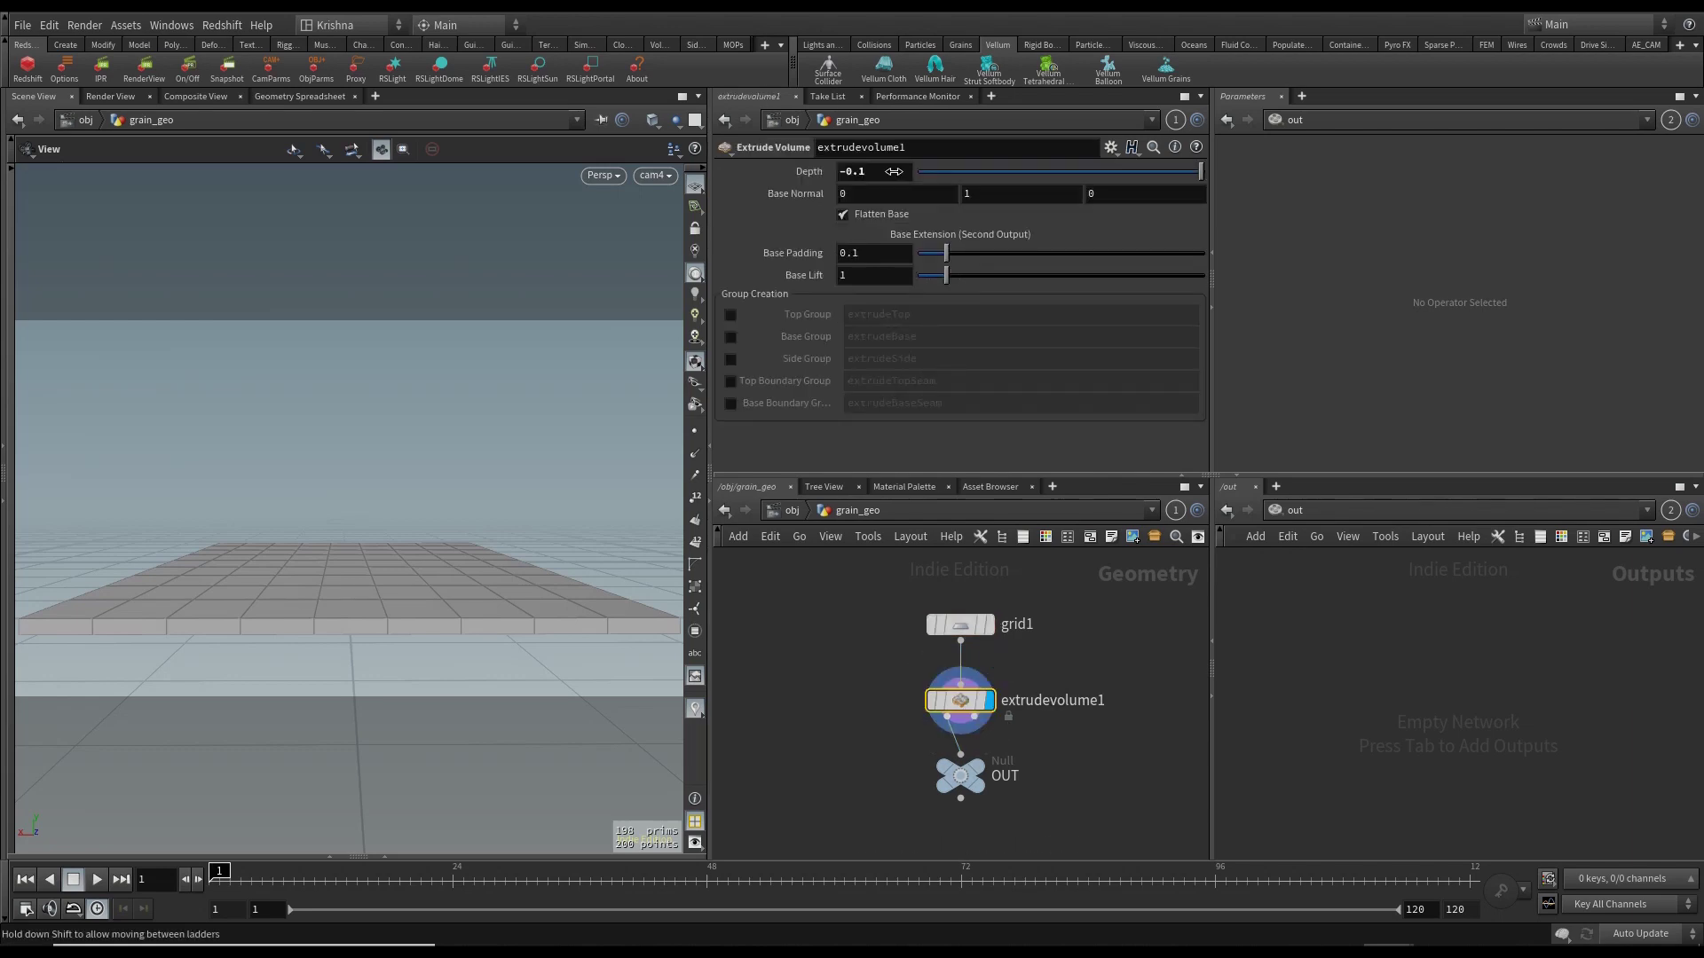
mouse_move(894, 171)
middle_down()
mouse_move(841, 190)
mouse_move(887, 188)
middle_up()
drag(593, 480, 435, 642)
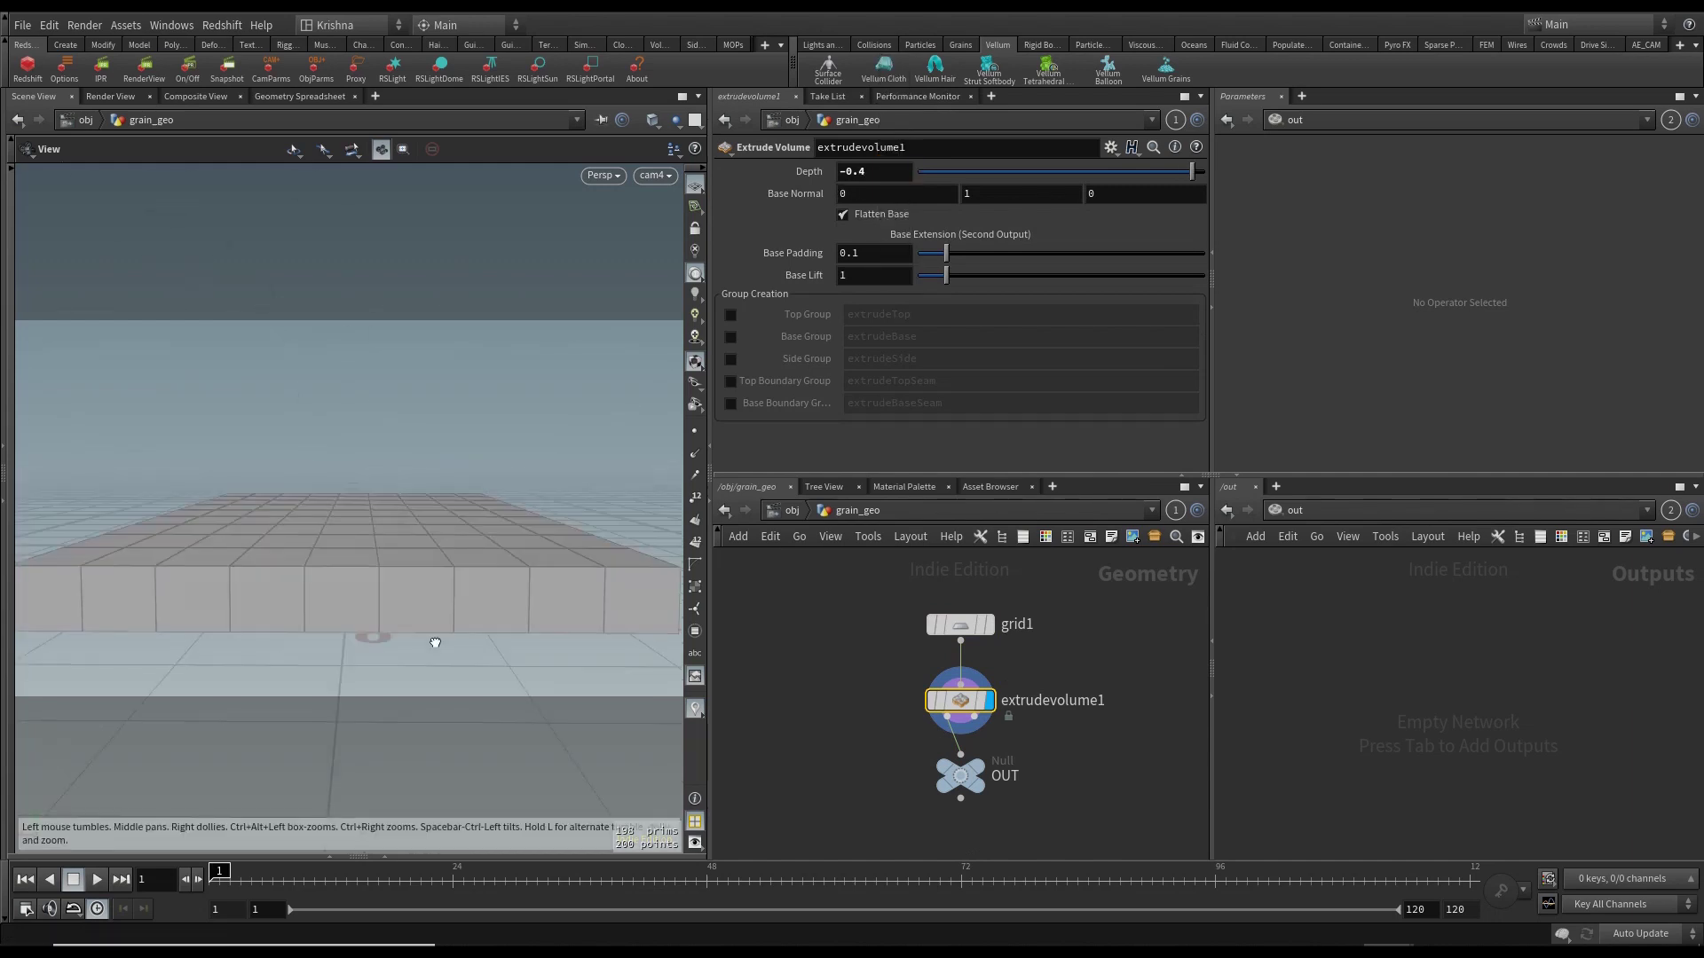
scroll(509, 657, down, 5)
drag(334, 646, 349, 684)
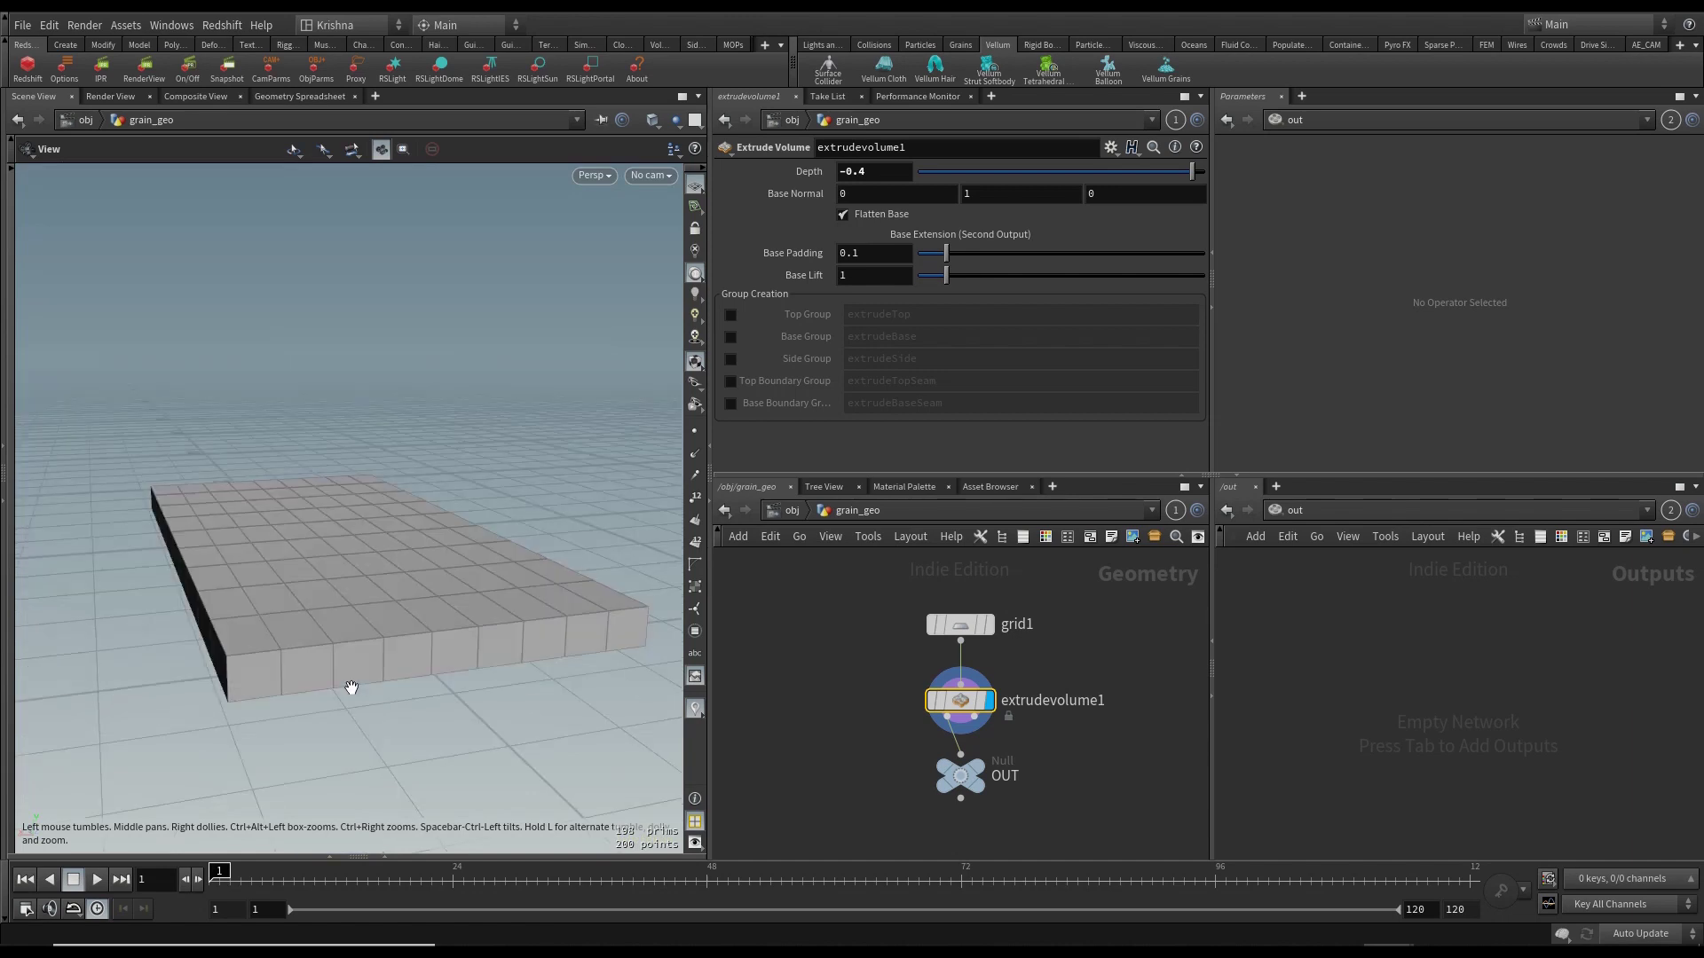
double_click(866, 172)
text(1)
key(Return)
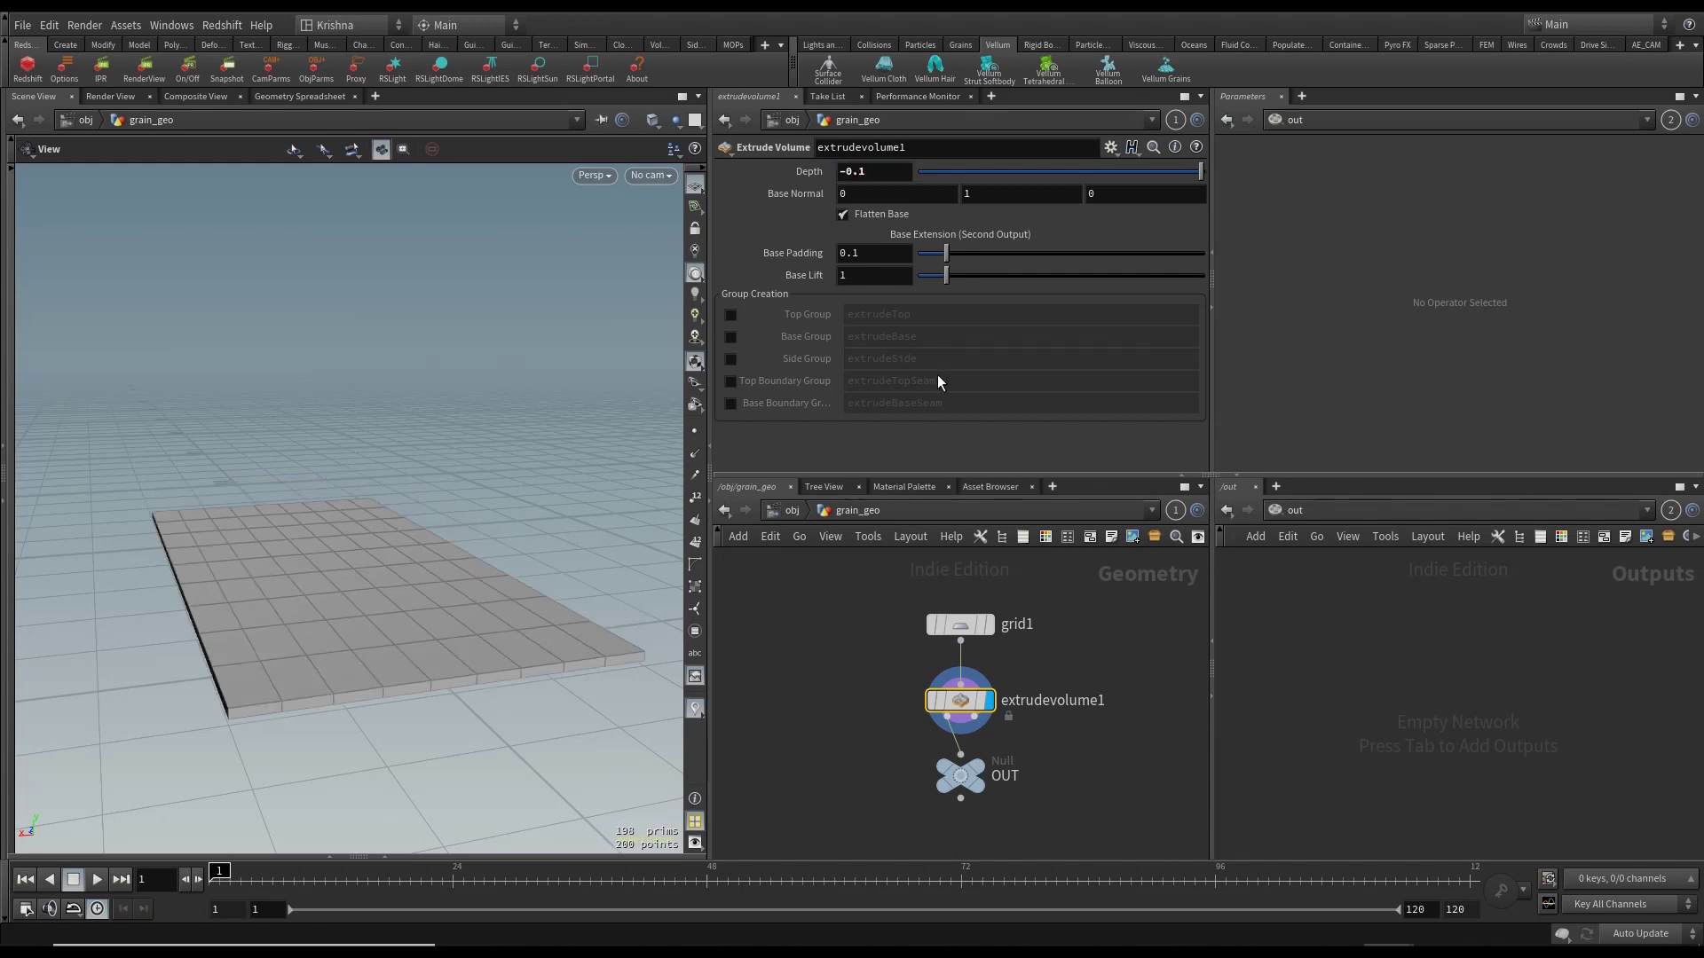
click(789, 513)
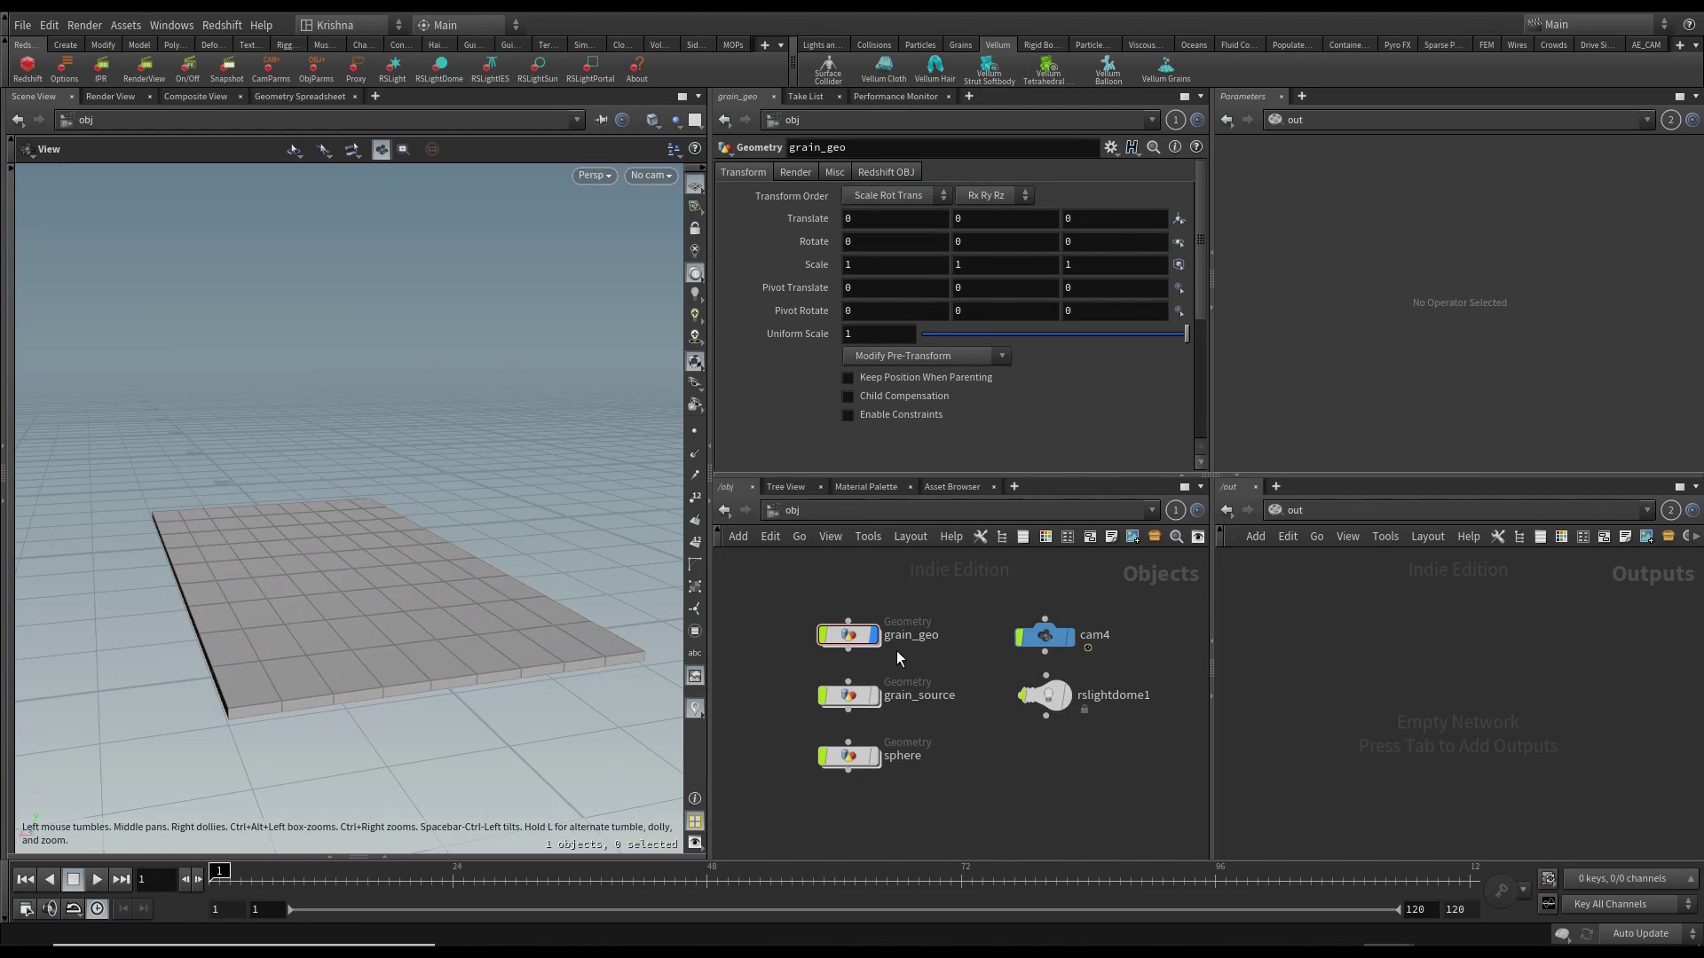
- Hide grain_geo and inspect grain_source's Object Merge node
click(872, 639)
click(874, 637)
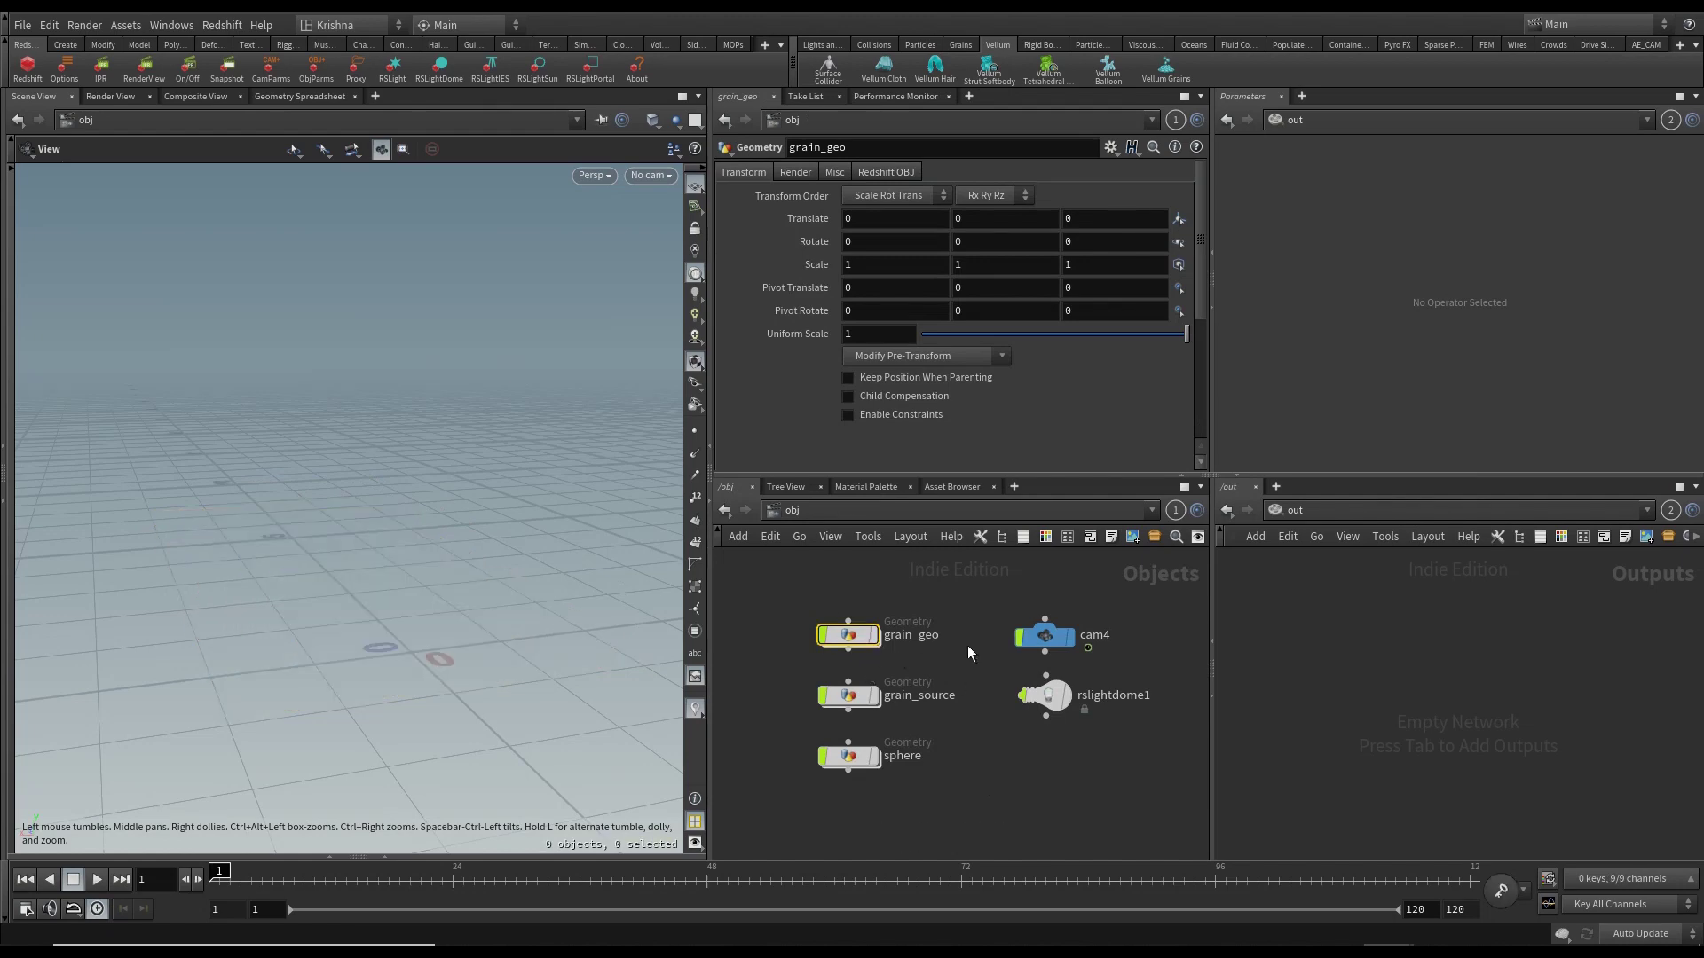
double_click(862, 699)
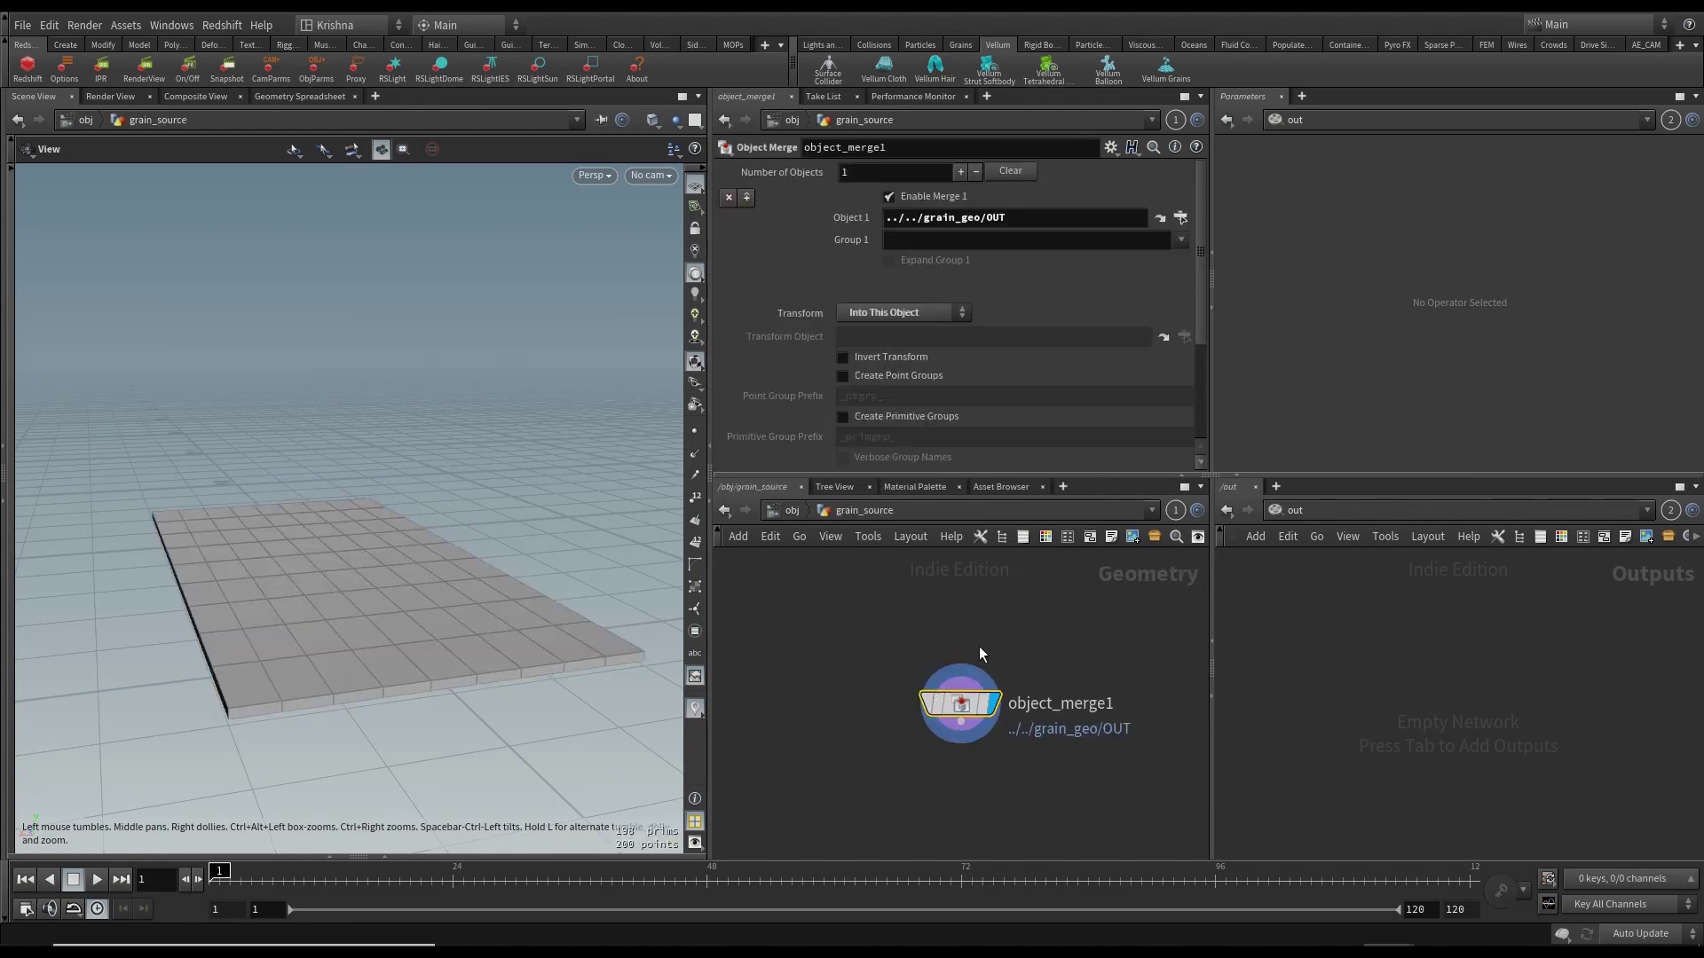
key(u)
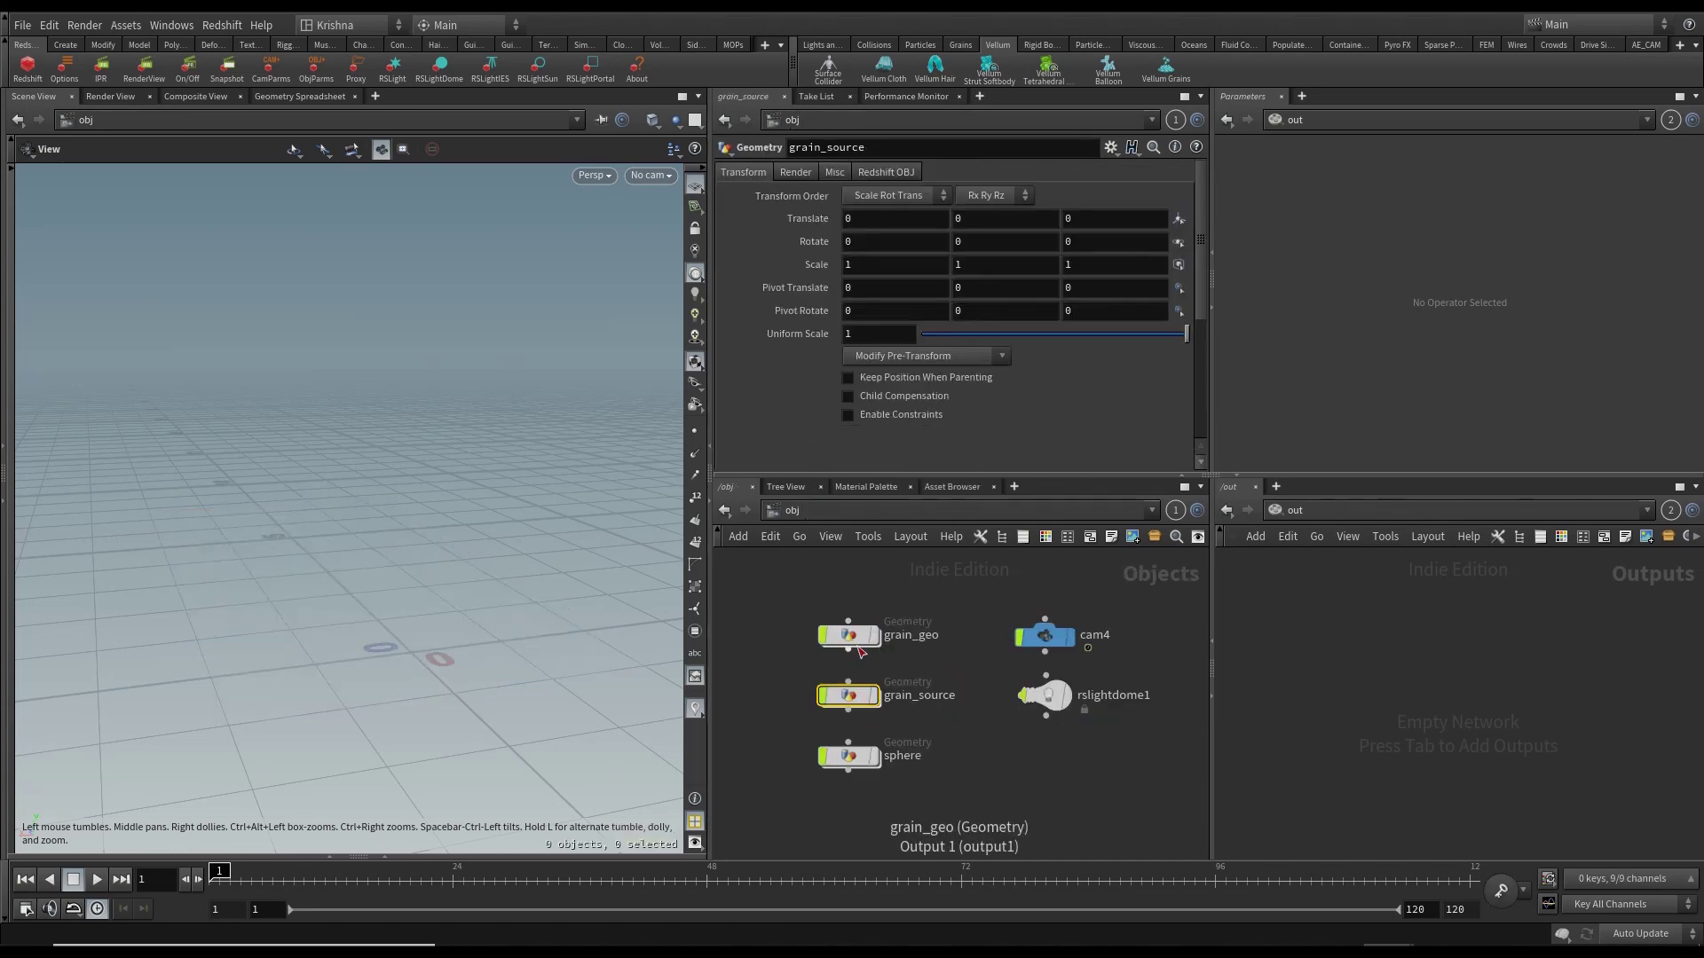
- Open grain_geo's grid, extrusion and OUT network in both network panes
click(1293, 522)
double_click(1382, 658)
double_click(854, 694)
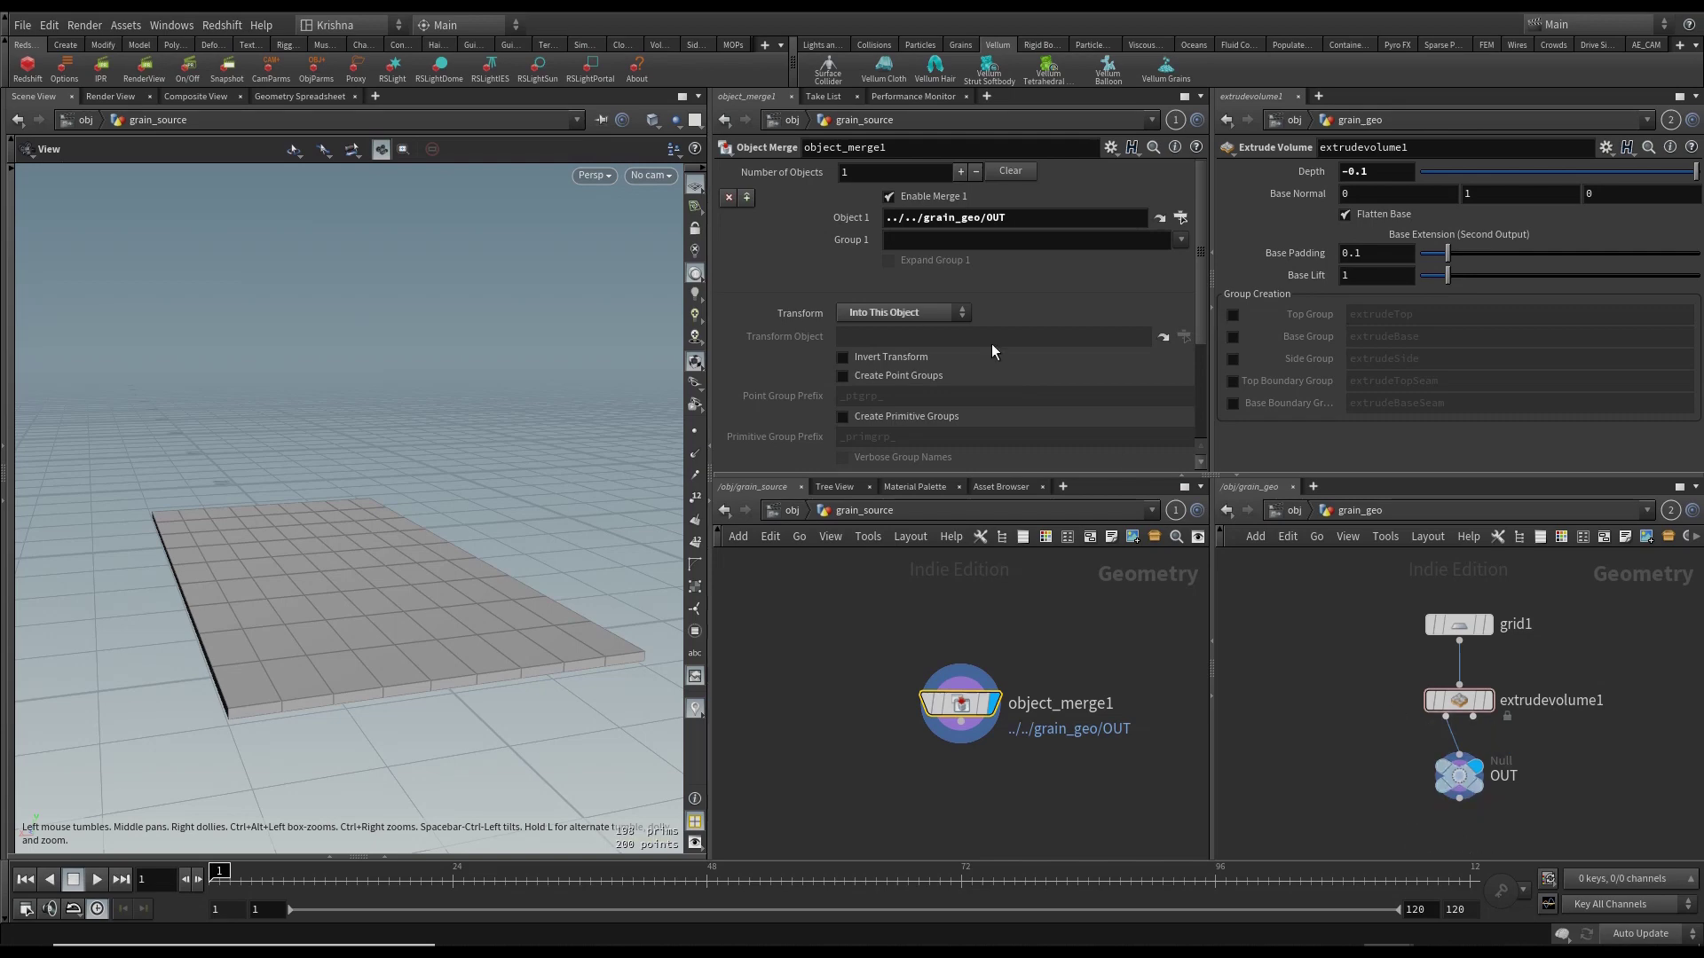
click(793, 511)
click(830, 595)
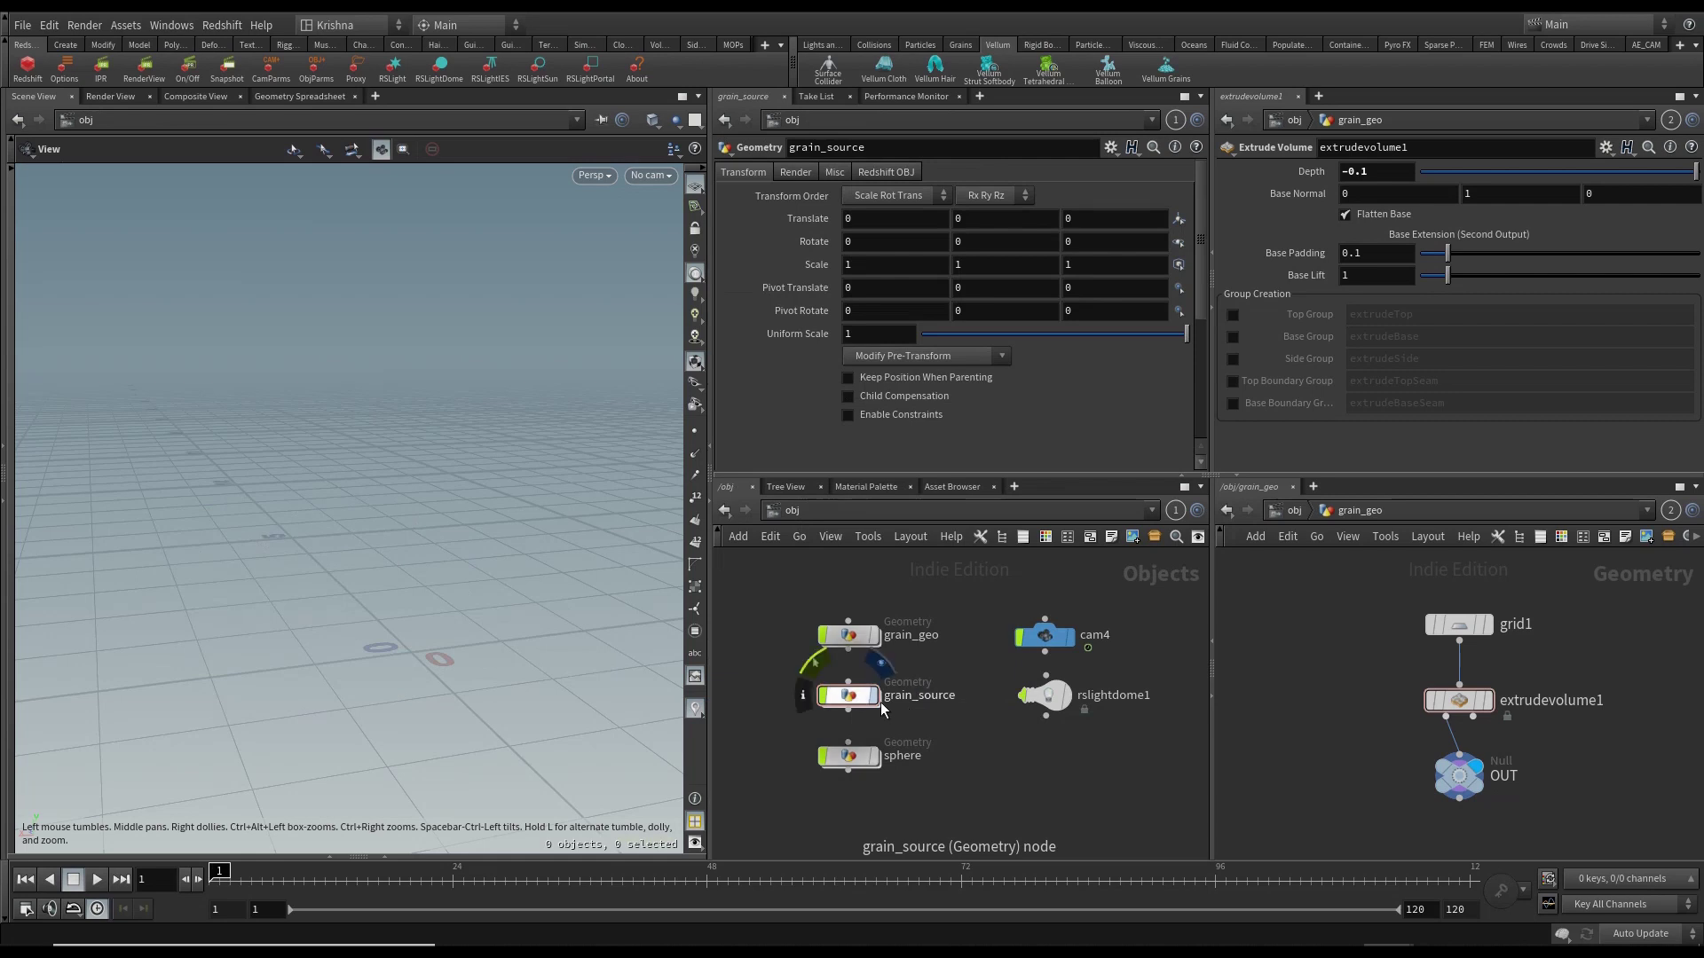
click(867, 696)
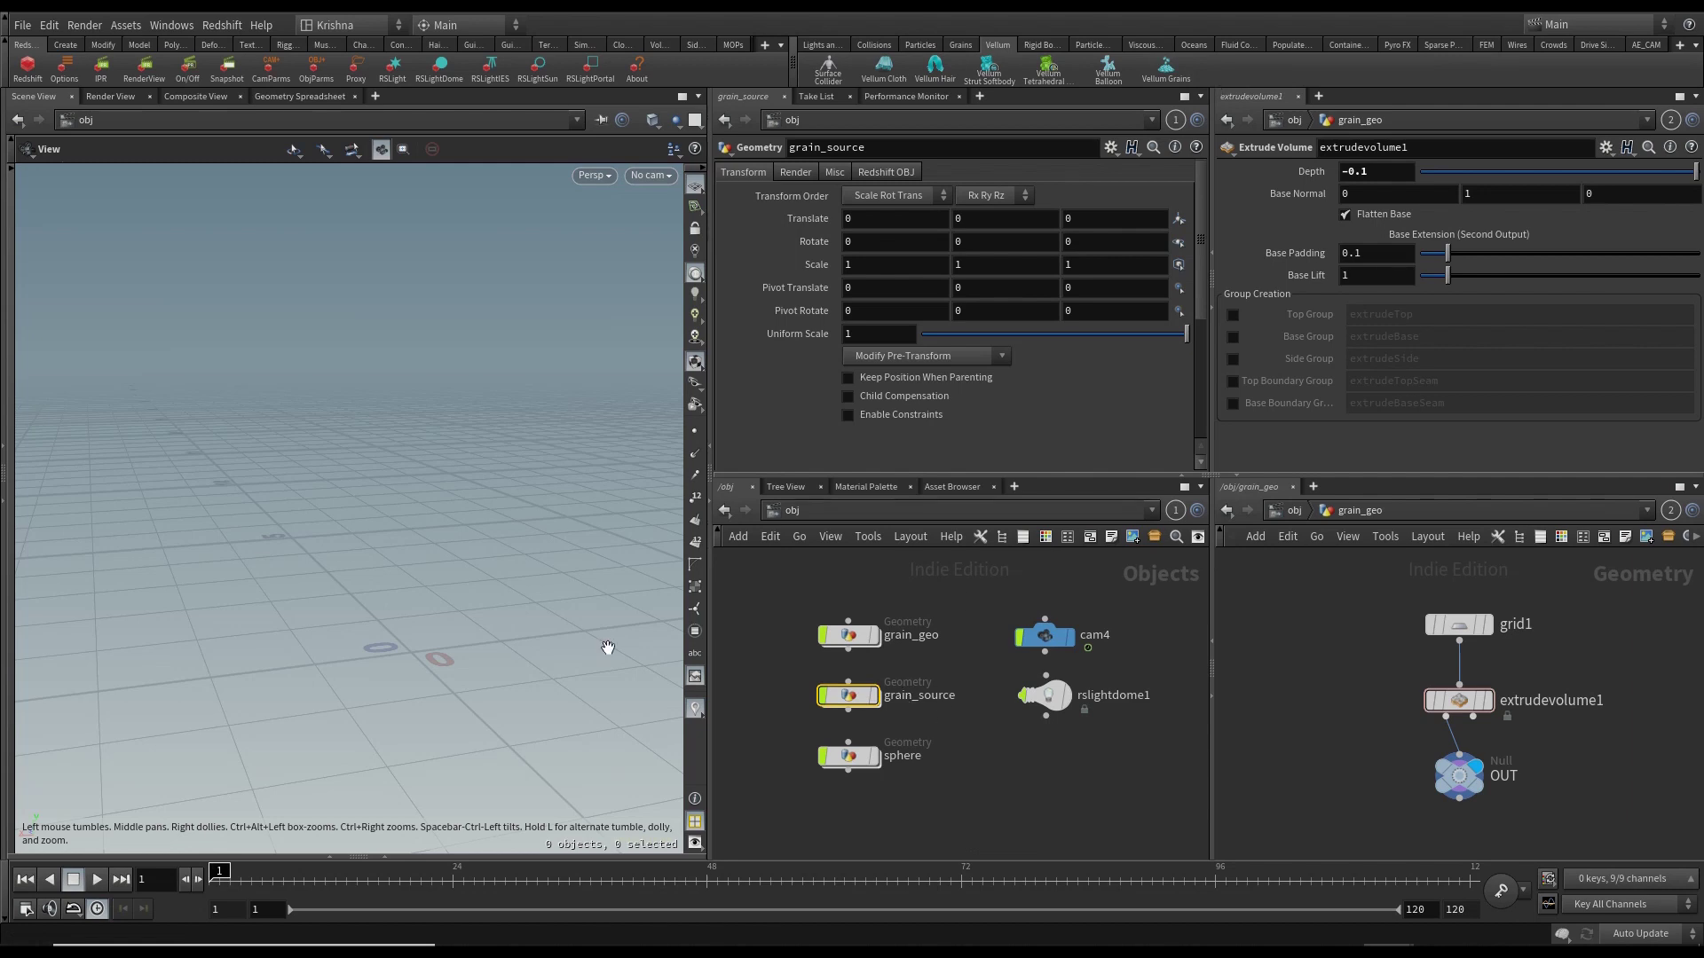
double_click(848, 635)
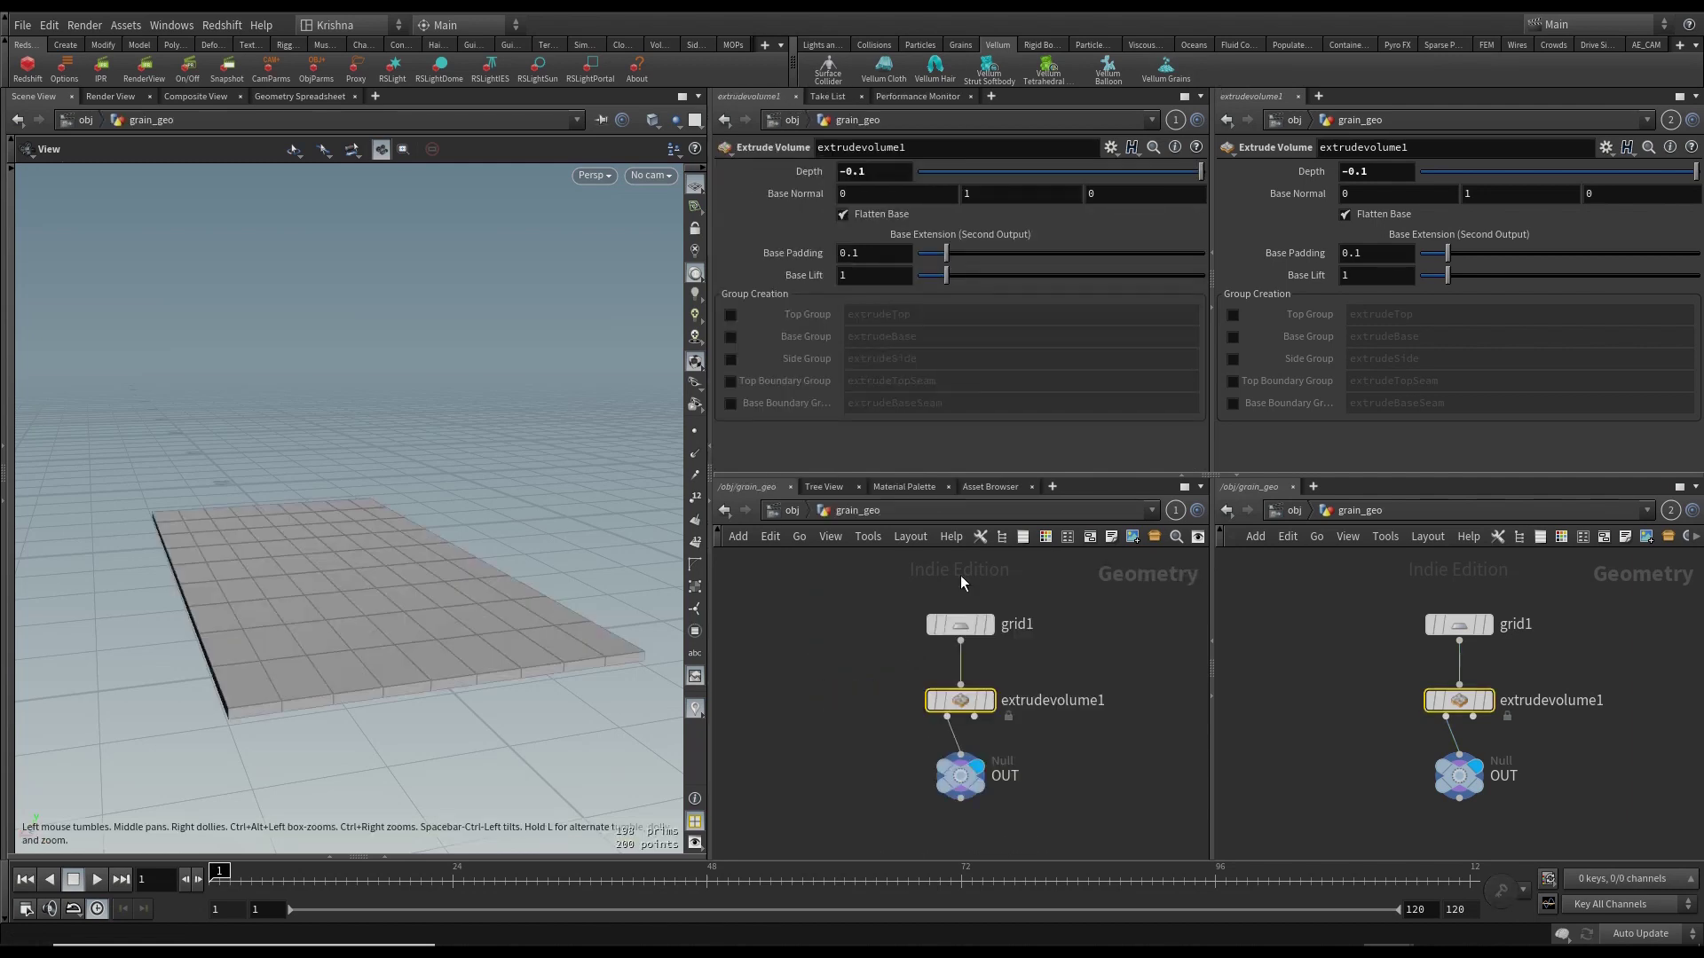
- Enter the sphere object and inspect the base sphere1 node
key(u)
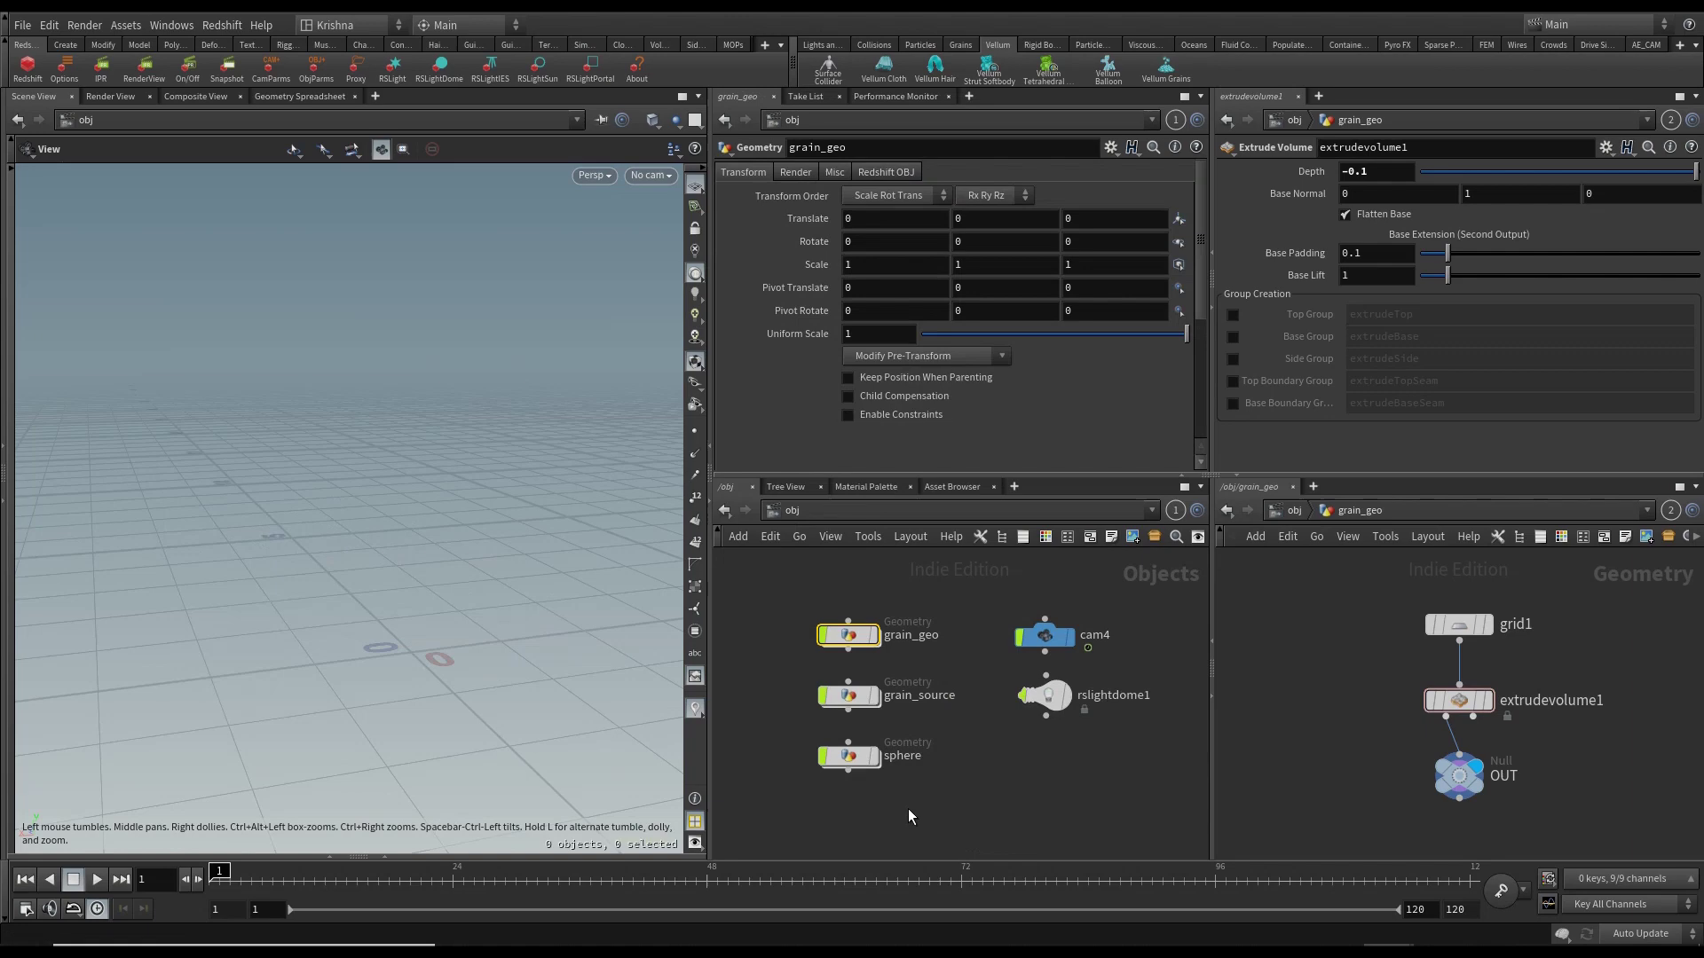
double_click(852, 762)
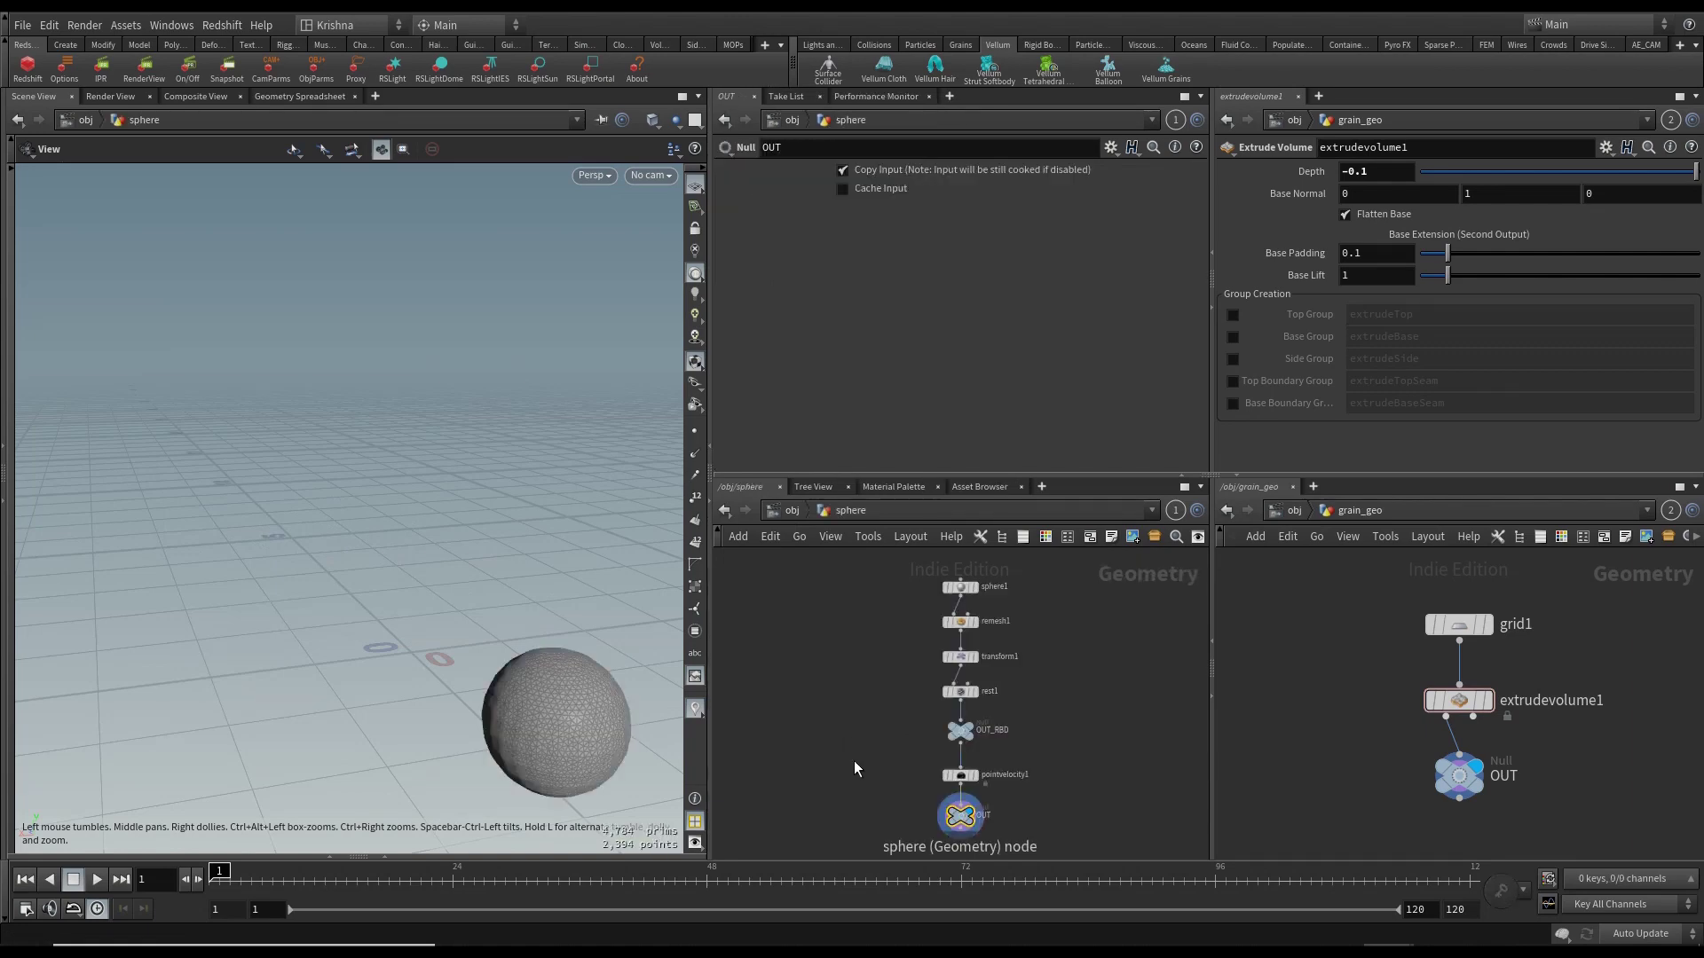
middle_drag(462, 674, 449, 707)
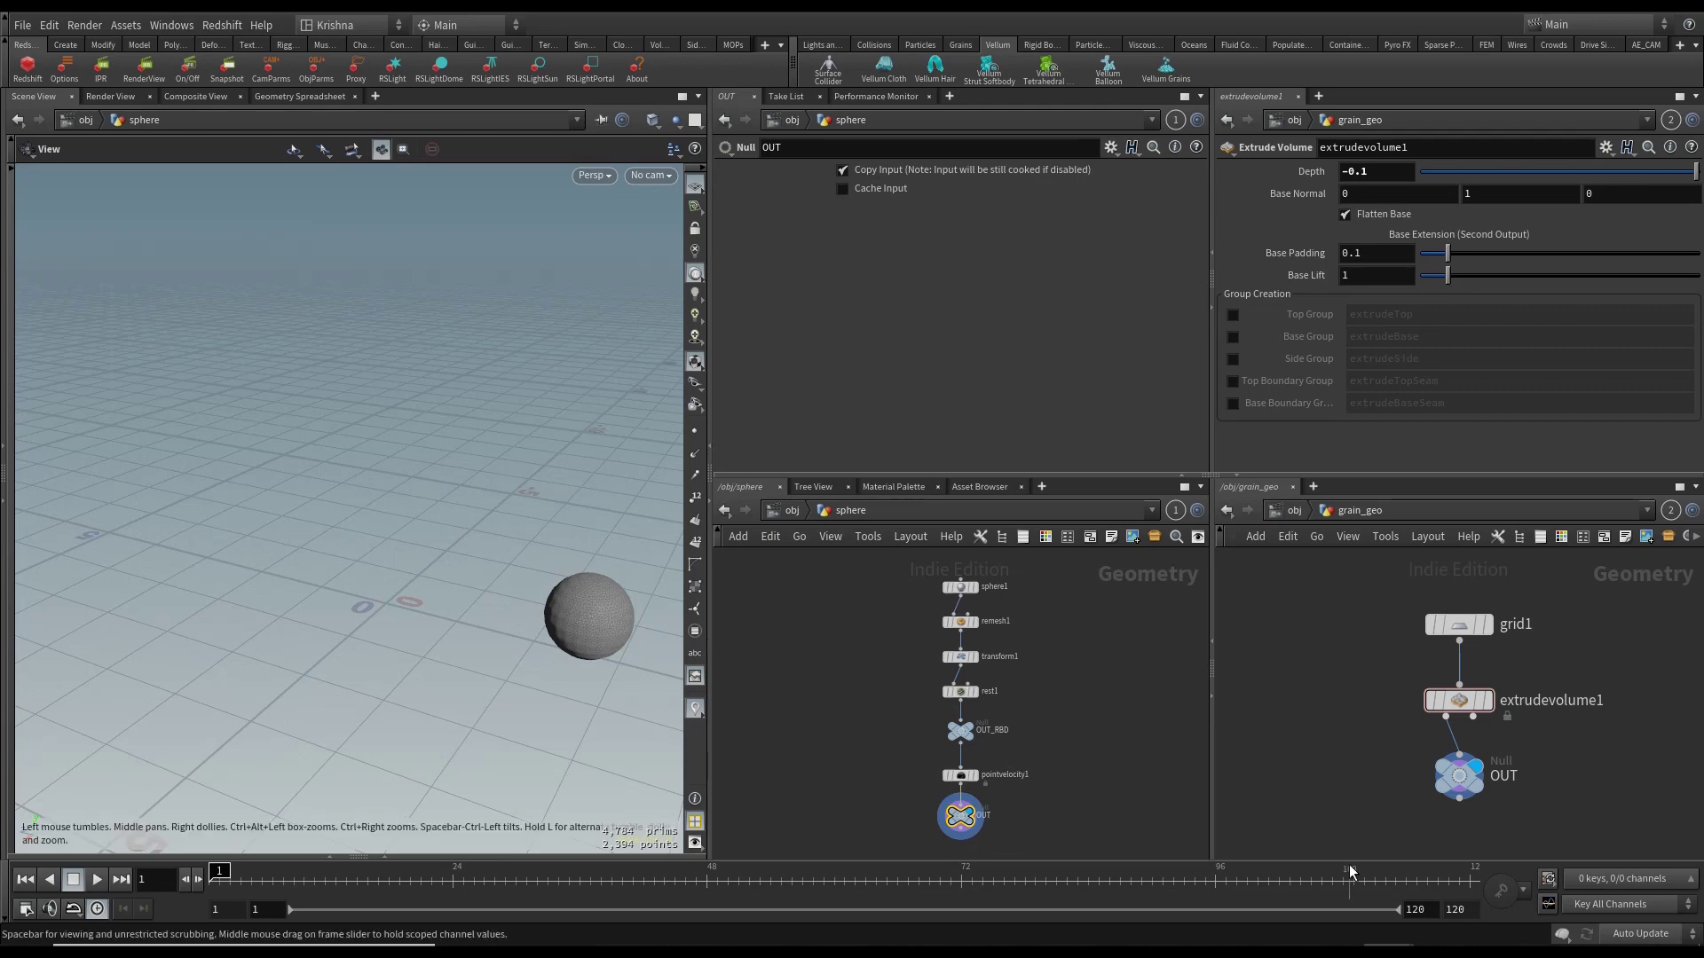
click(969, 588)
click(965, 591)
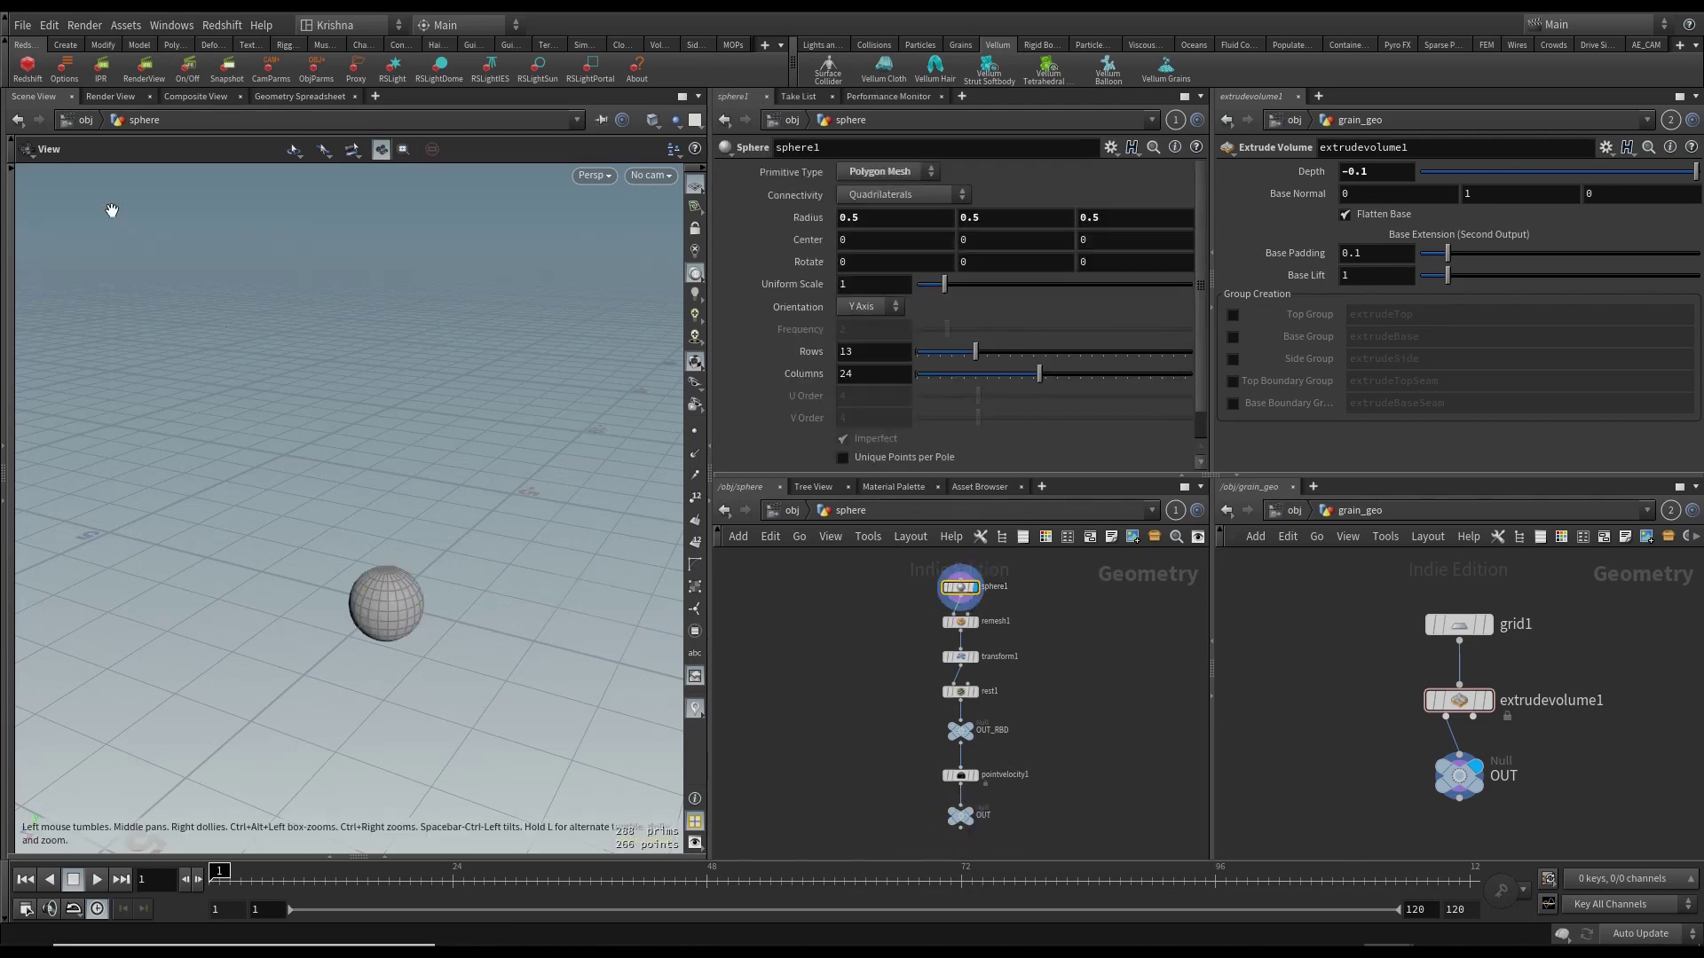
click(65, 44)
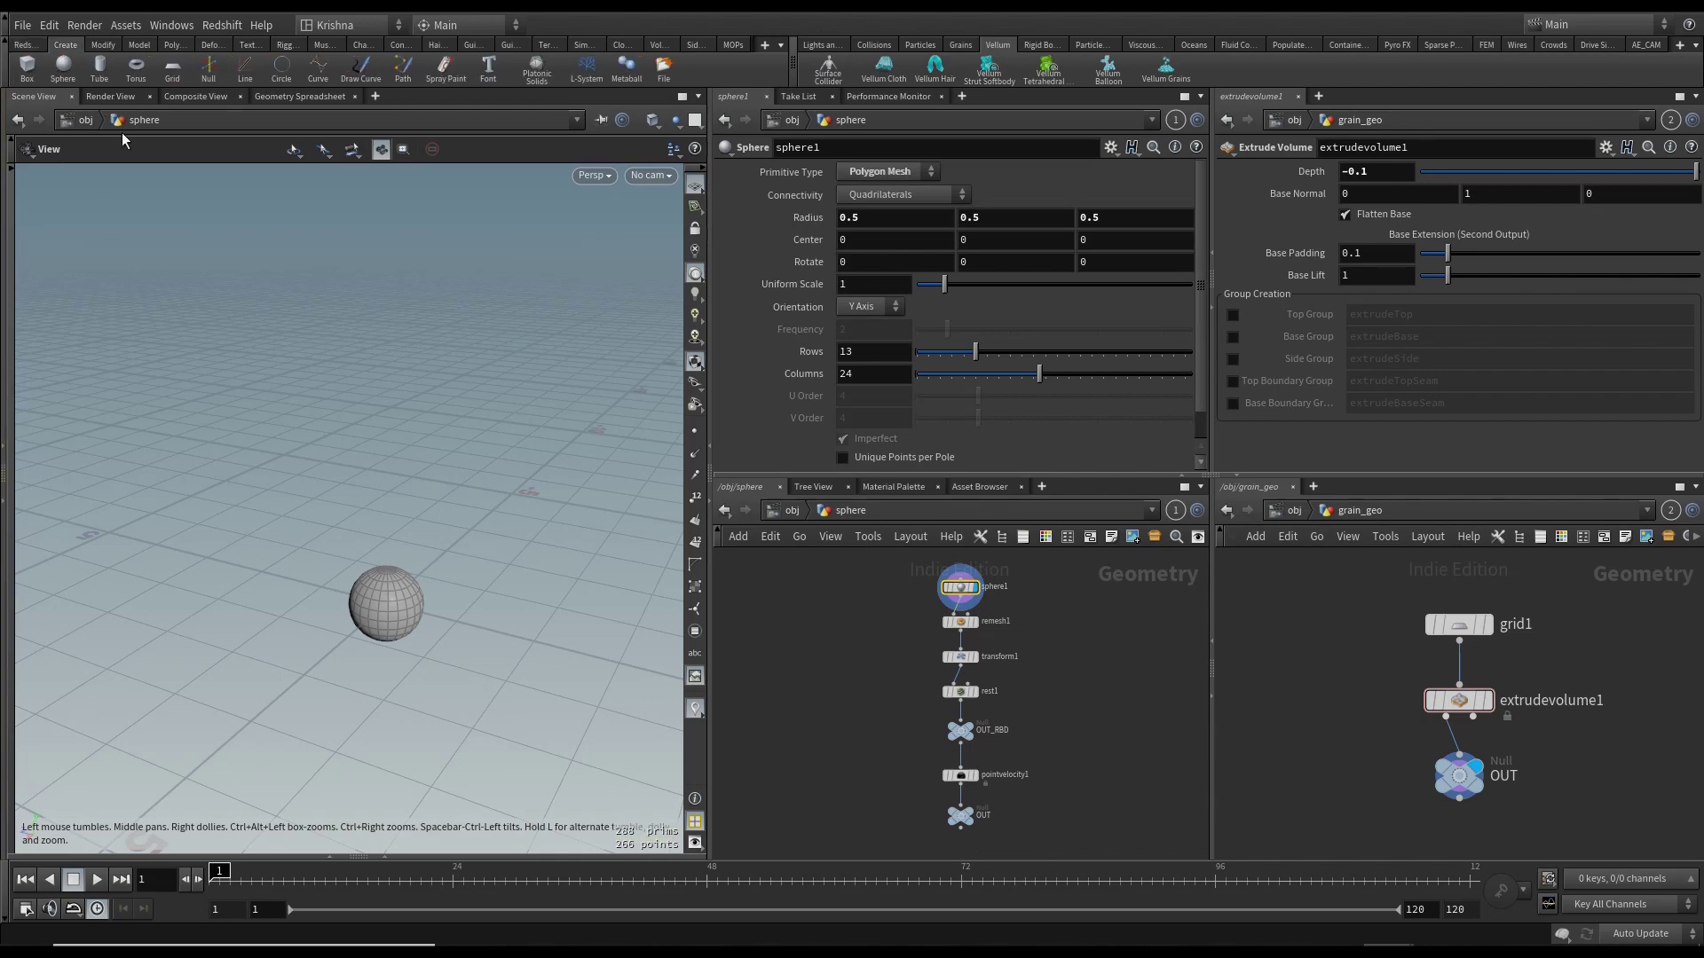
scroll(1005, 624, up, 3)
- Inspect remesh1, display transform1, then select grain_source at the object level
click(992, 615)
click(975, 621)
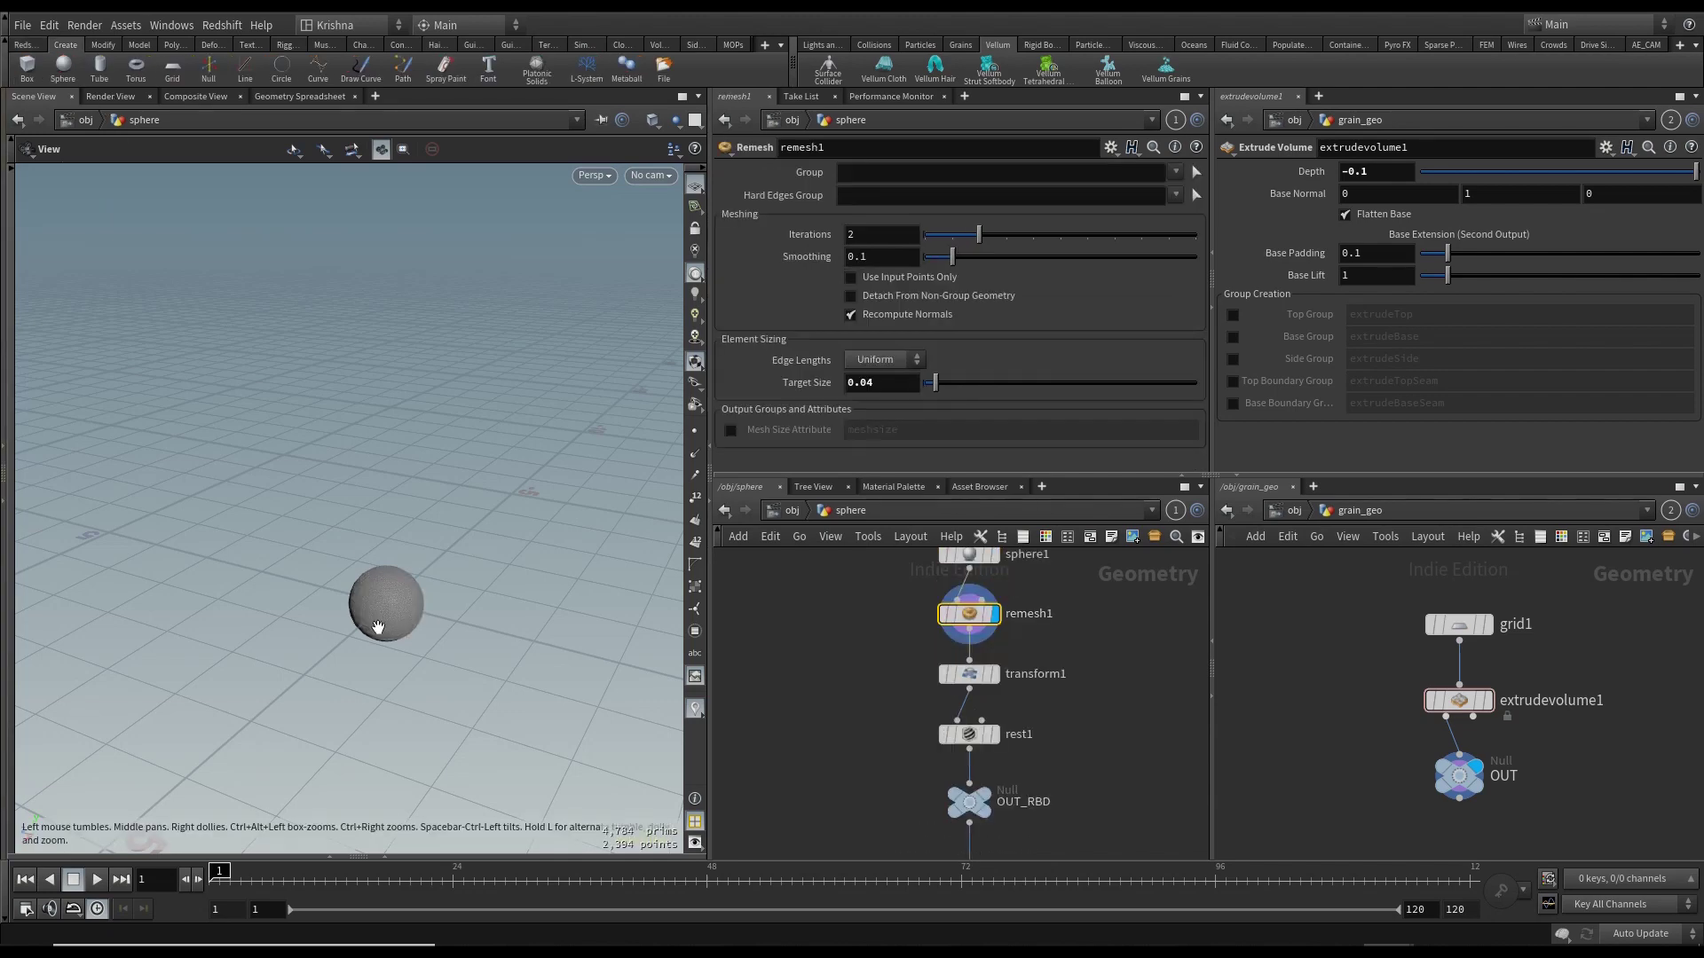
scroll(446, 635, up, 2)
scroll(445, 635, up, 3)
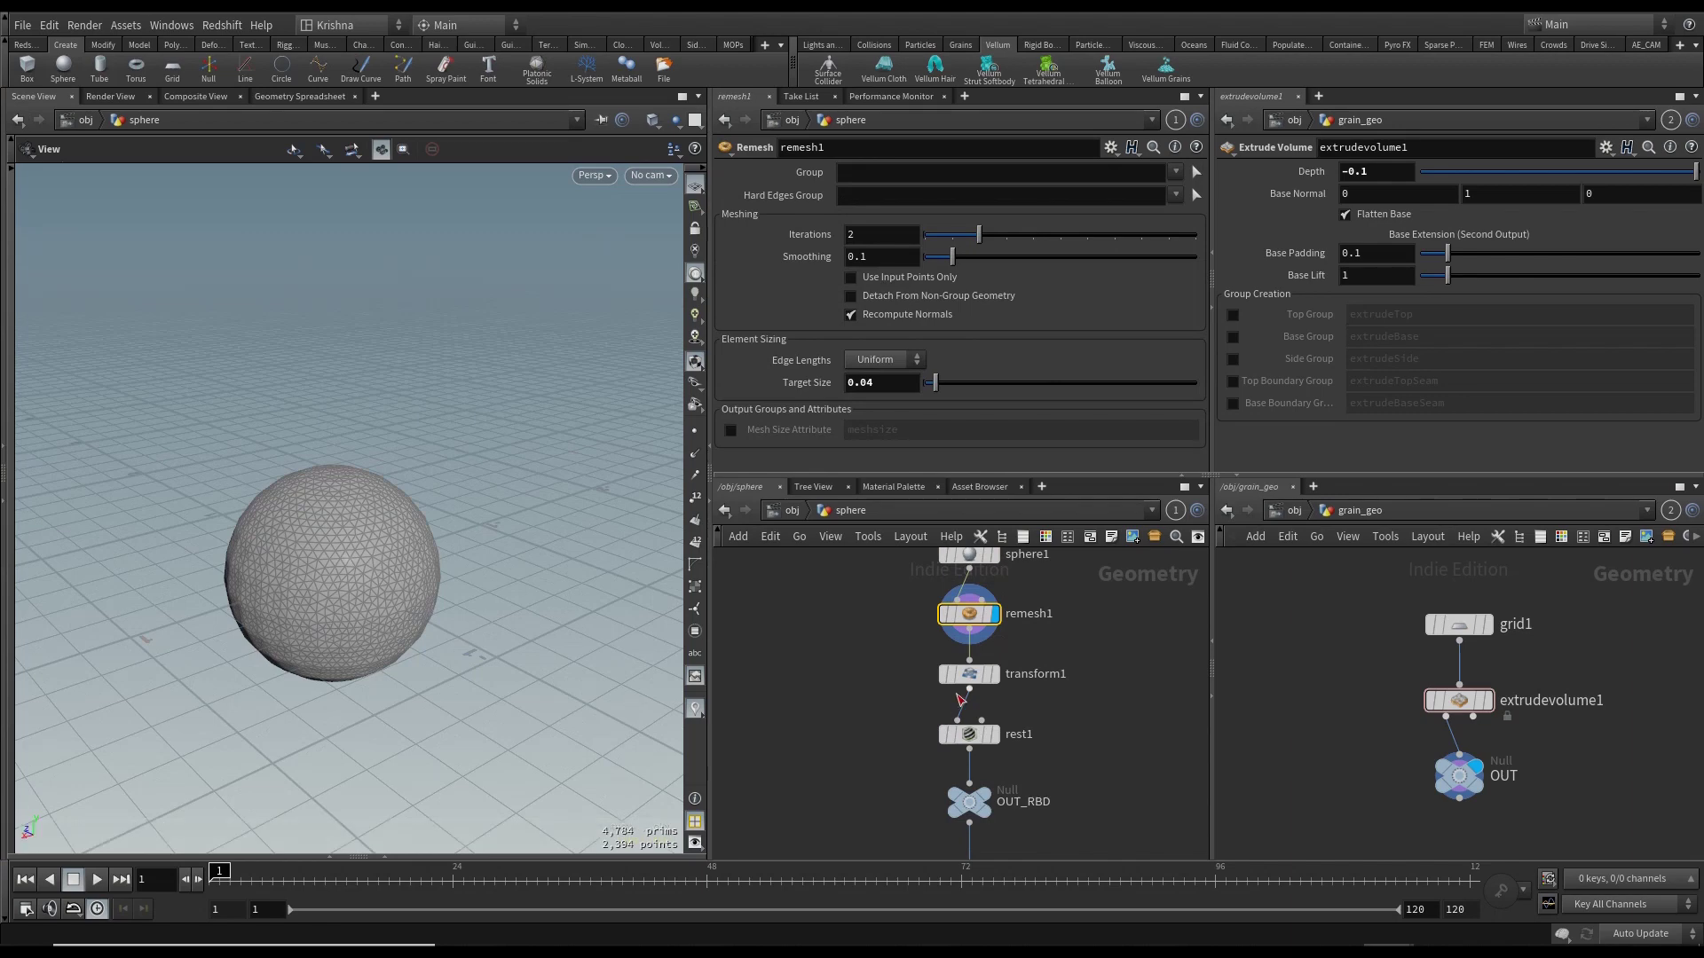
click(972, 675)
key(u)
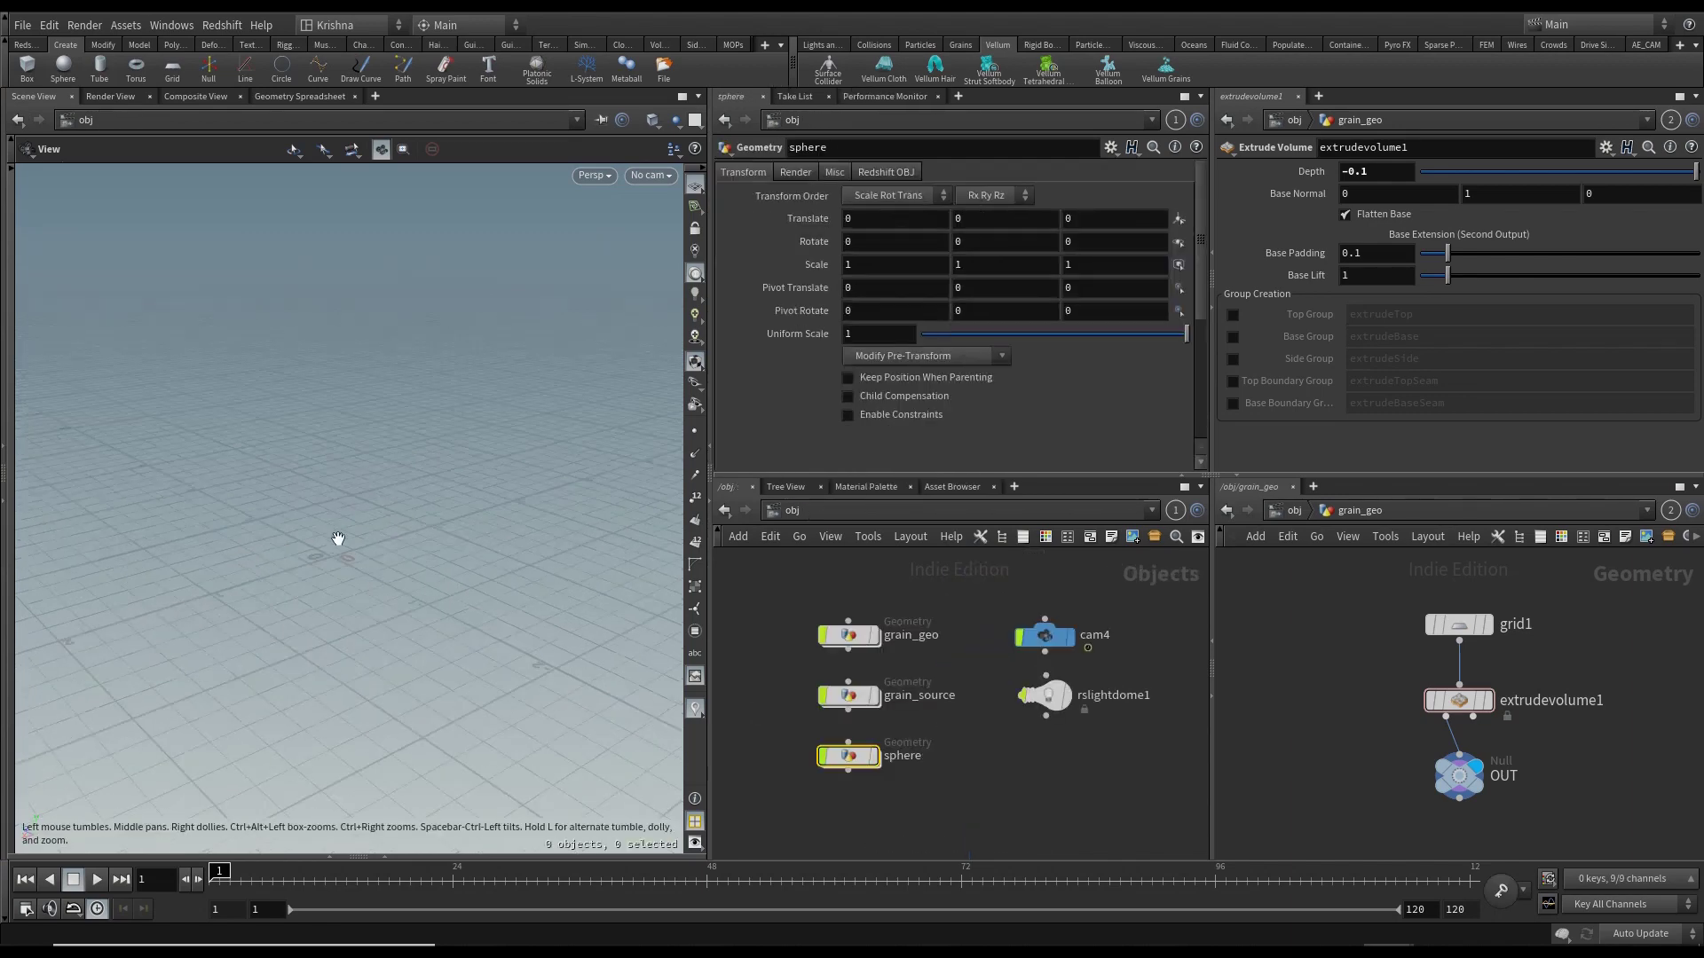
key(Up)
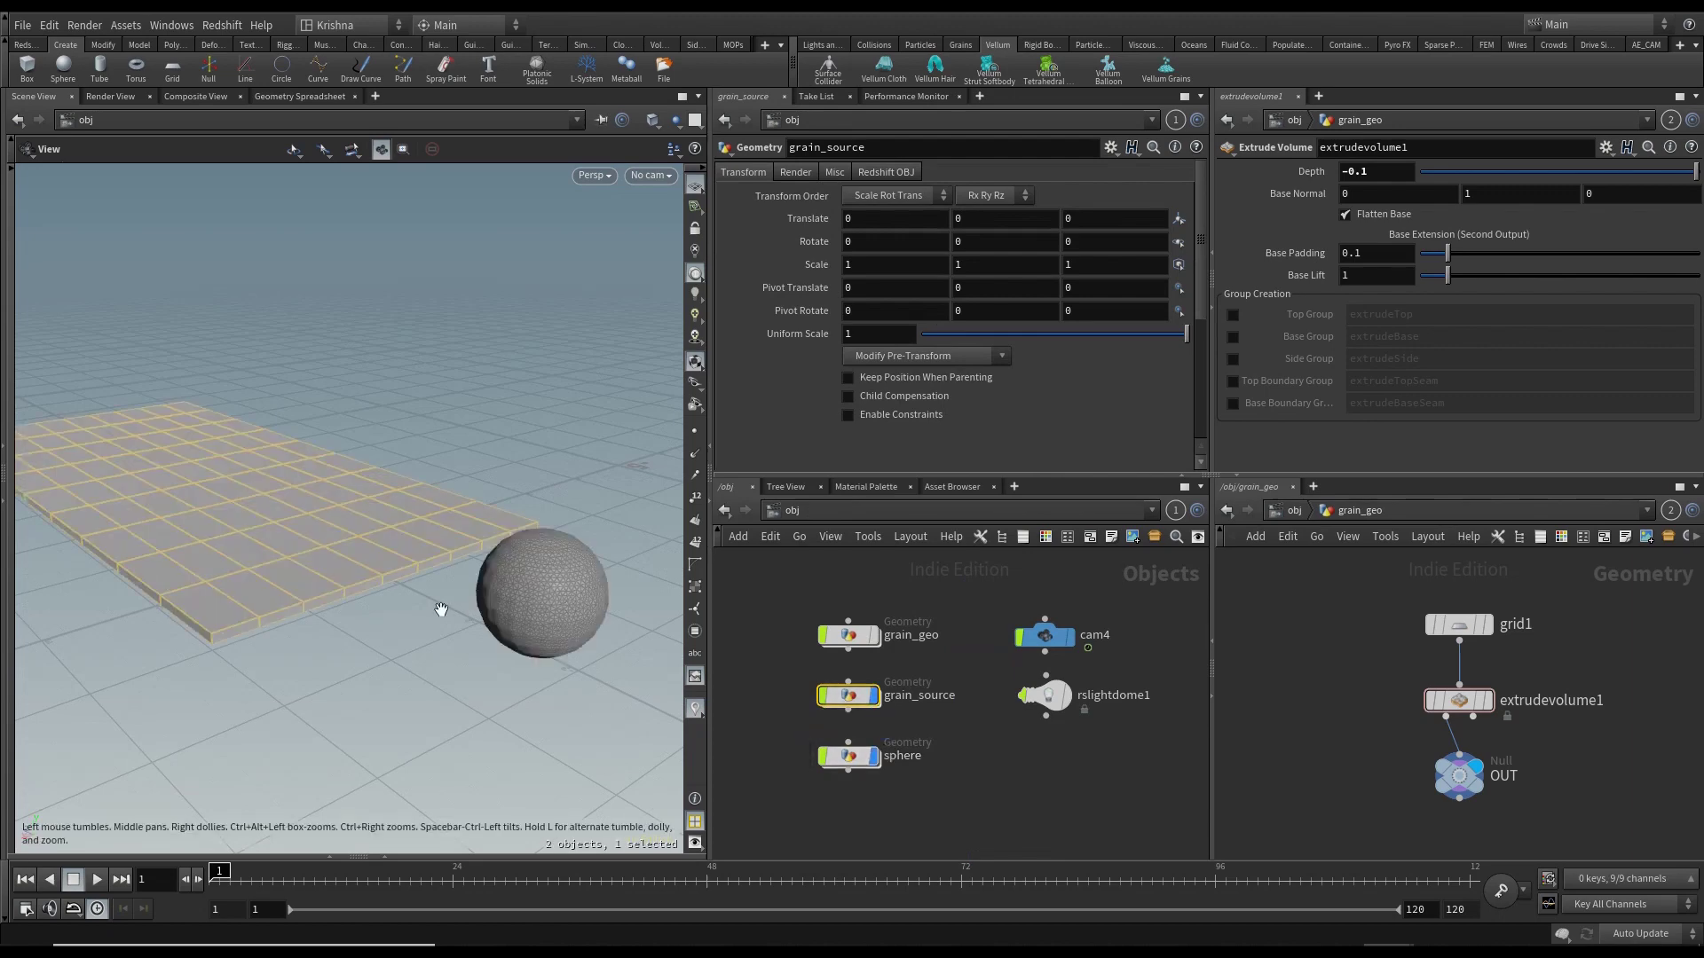
- Ghost other objects around the sphere and briefly bypass transform1 to compare positions
drag(441, 609, 497, 590)
double_click(834, 754)
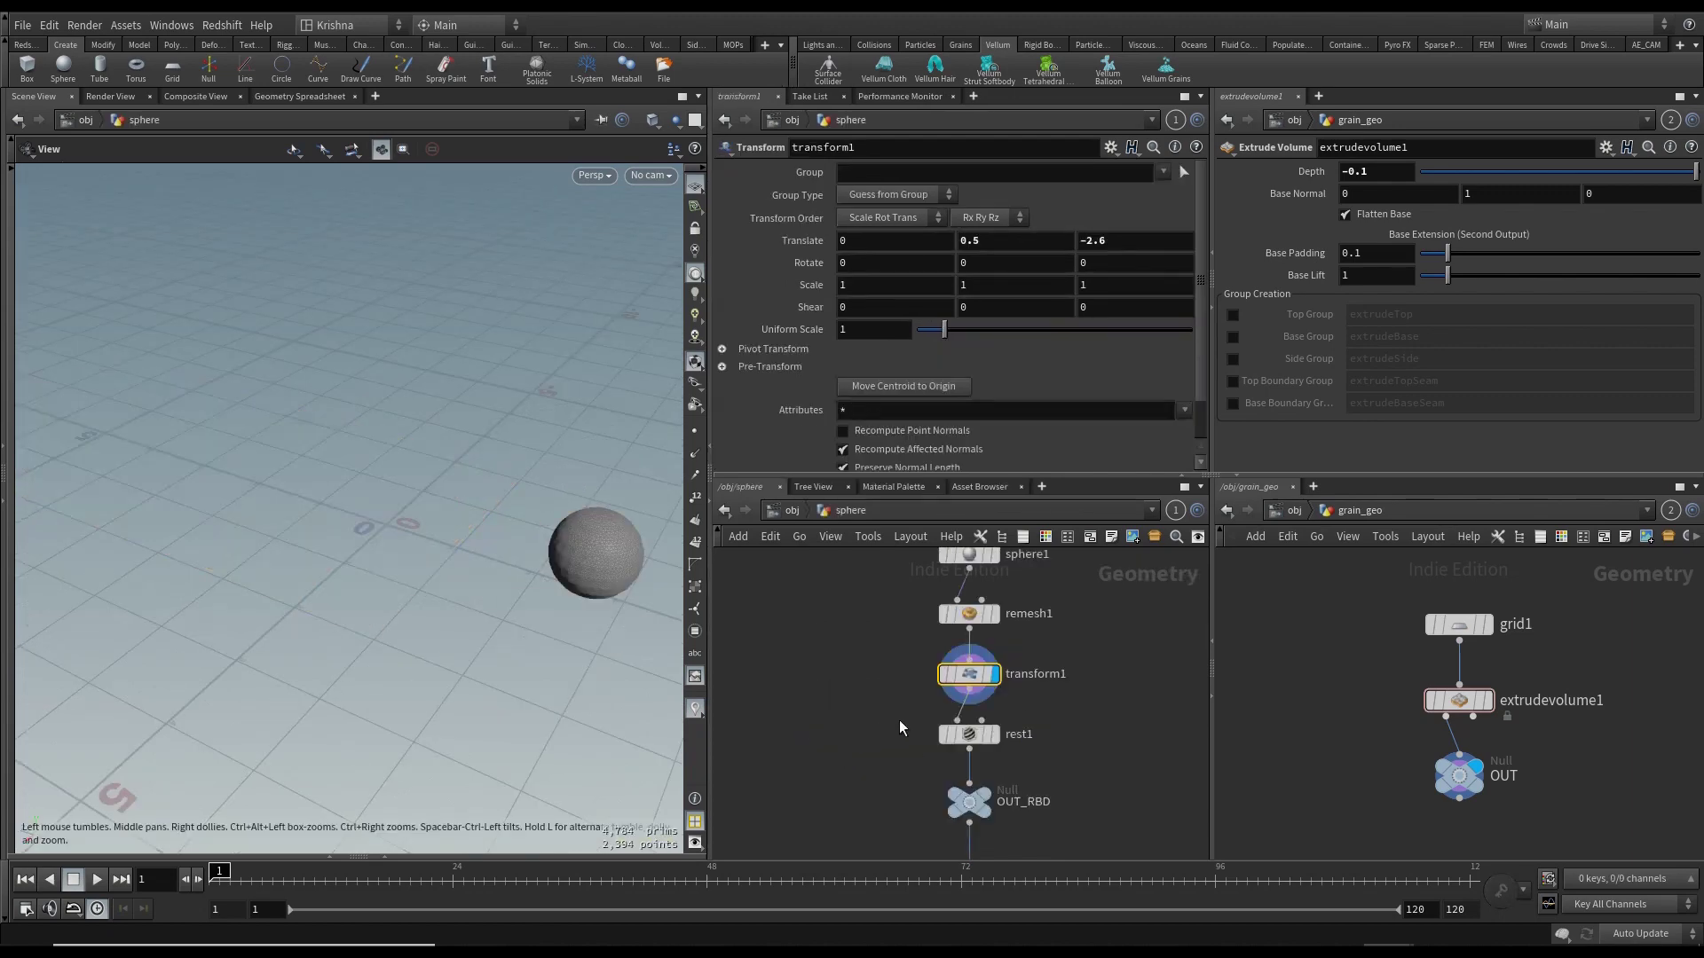
click(675, 120)
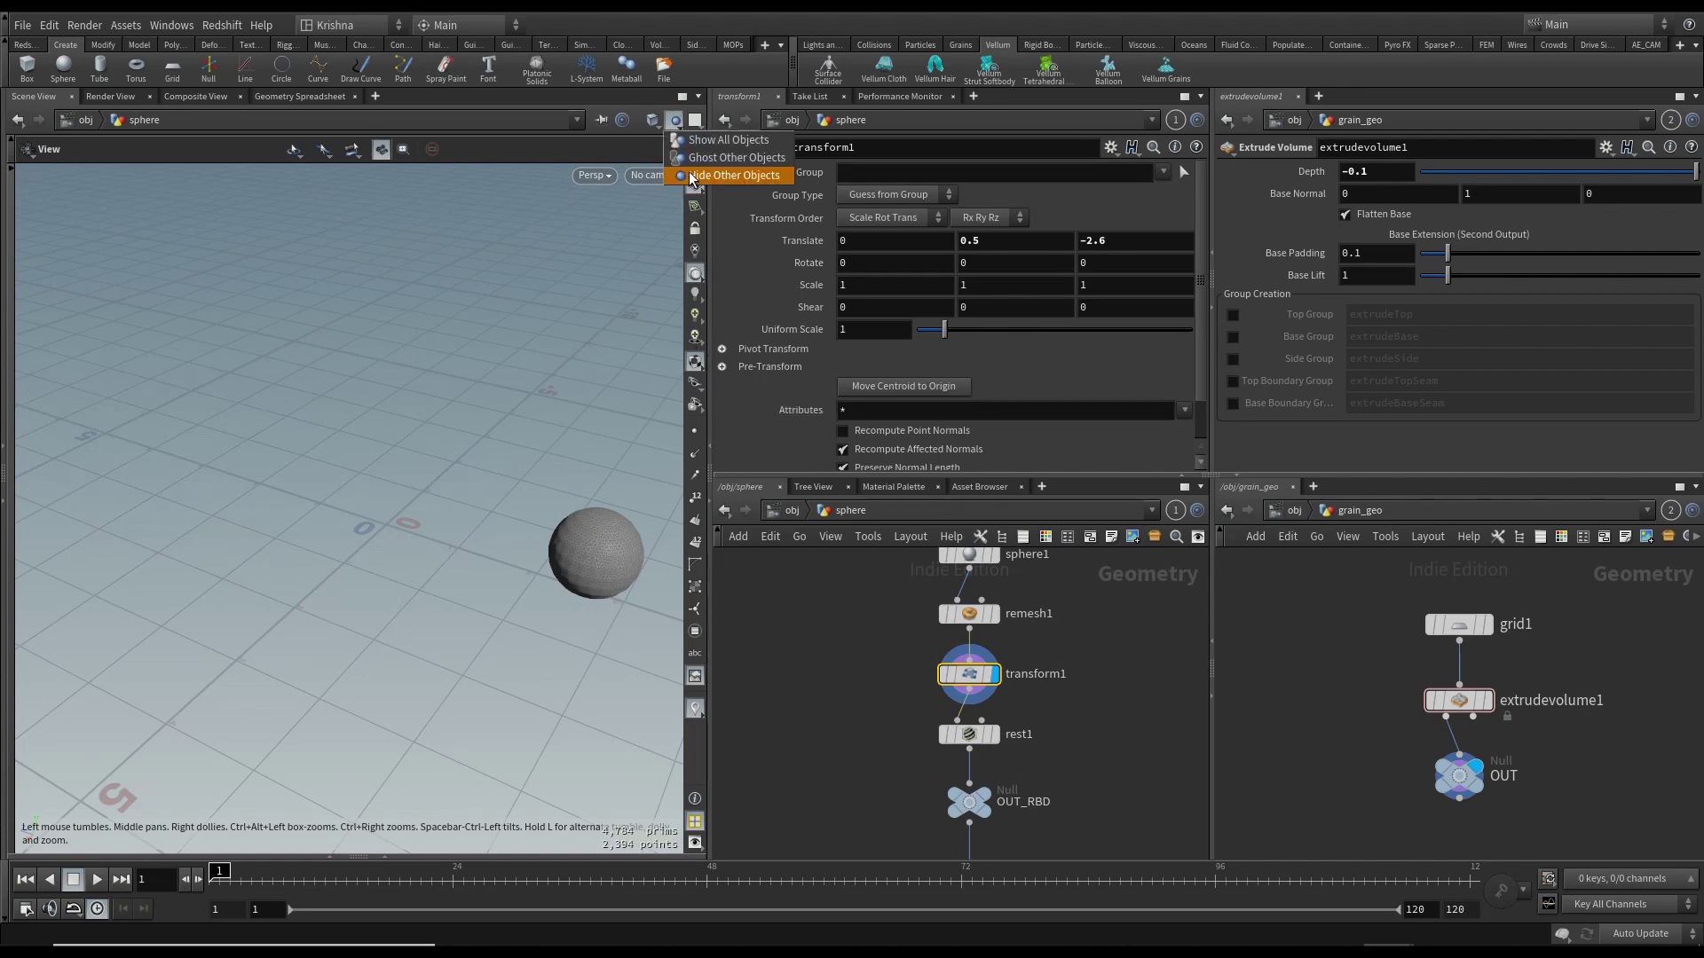
click(728, 157)
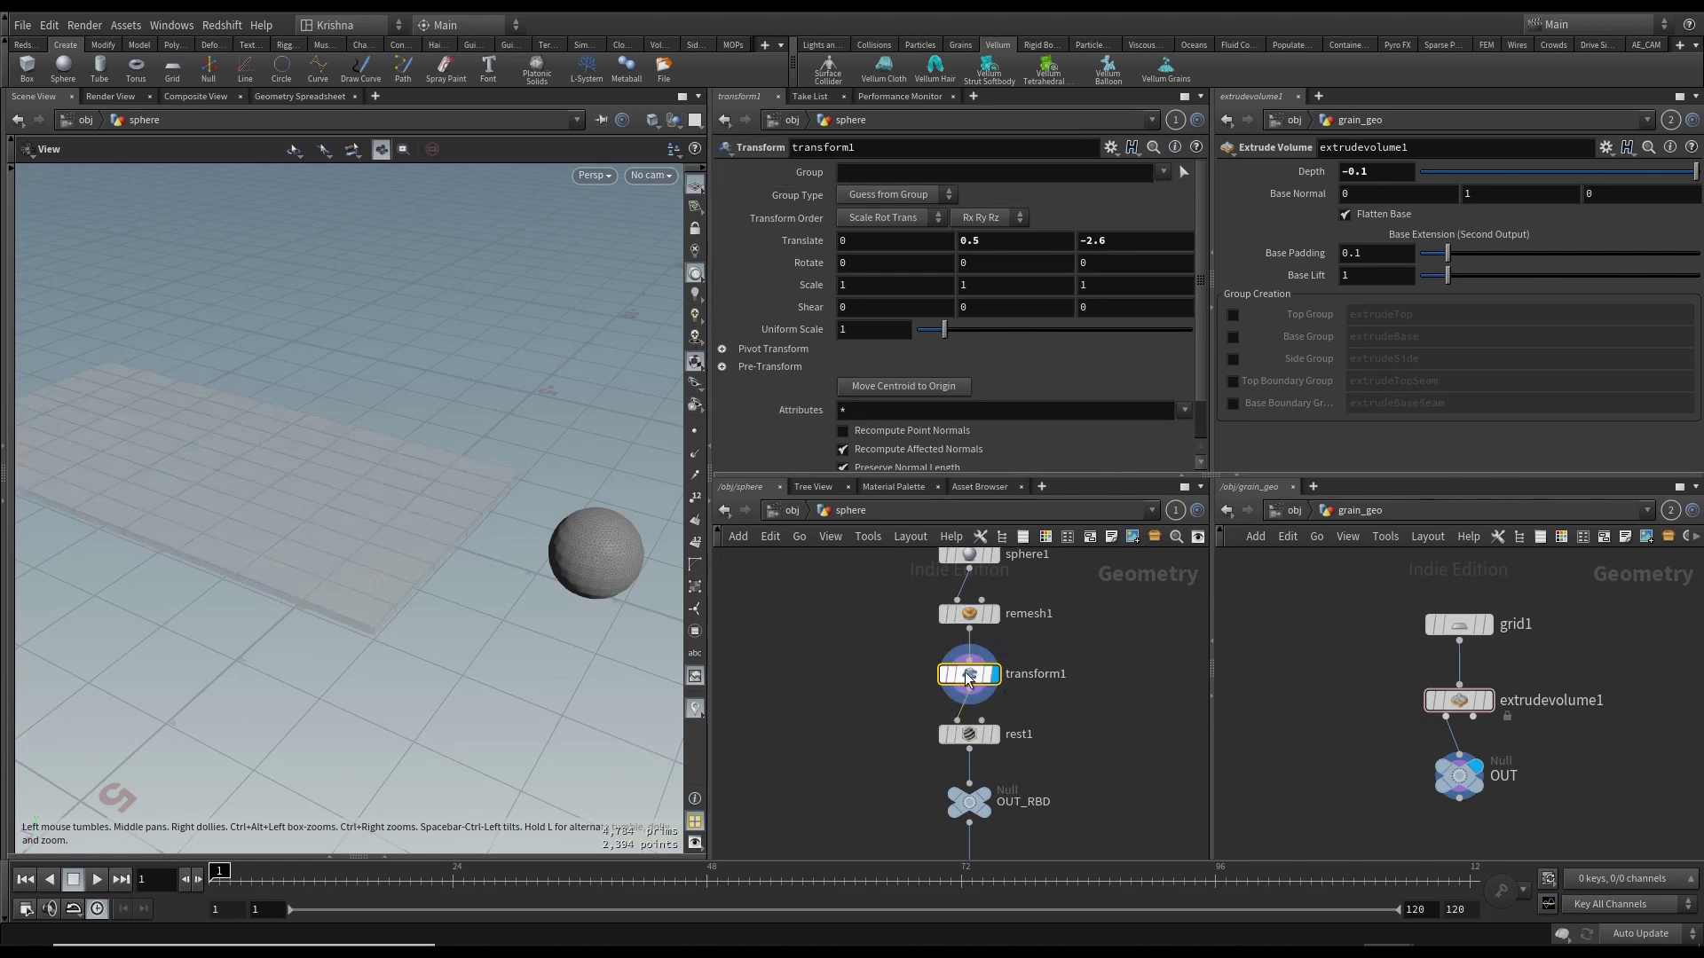
click(944, 675)
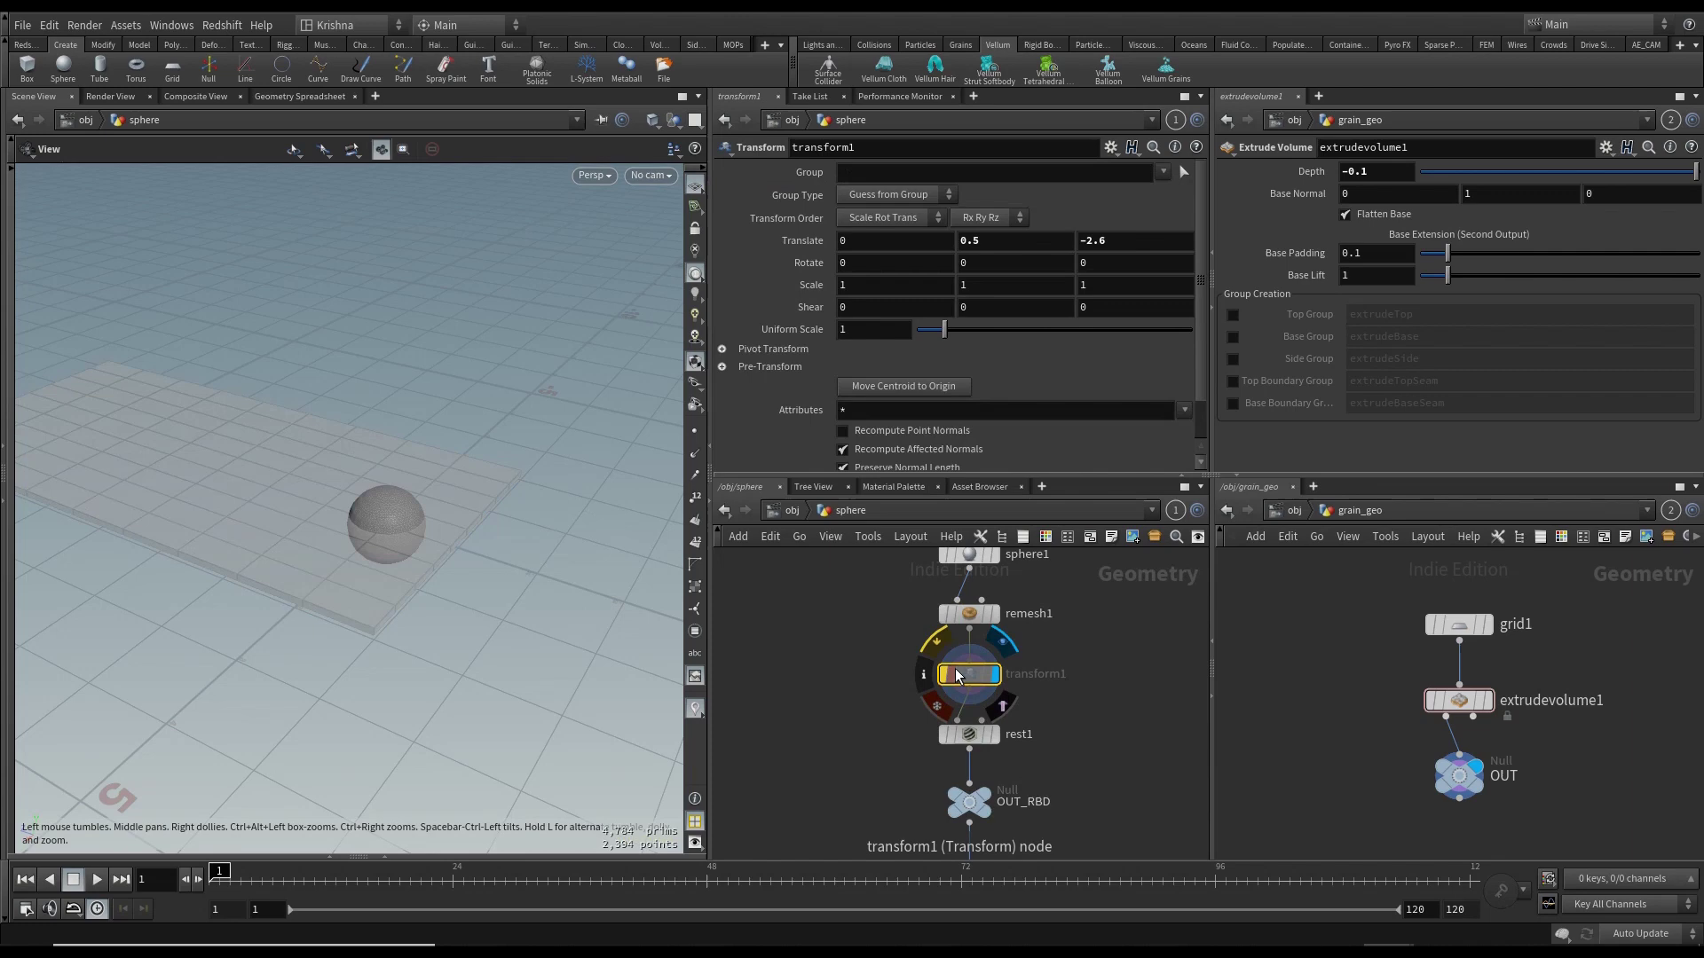
click(943, 674)
drag(568, 612, 594, 466)
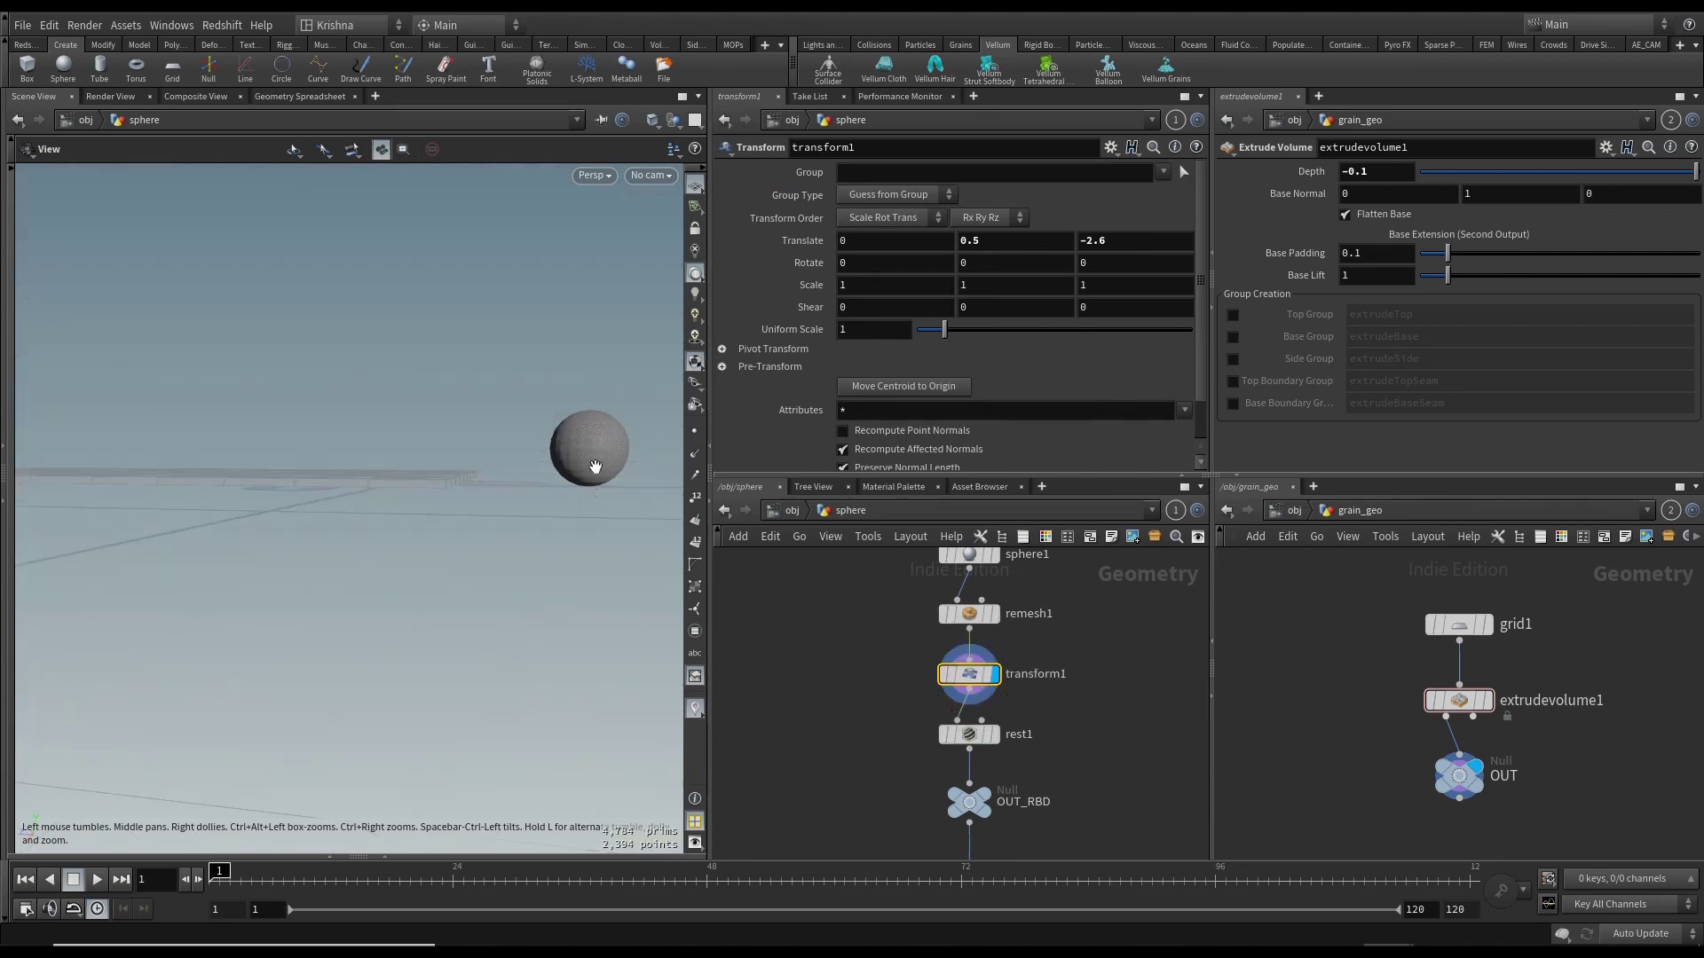
- Rename the OUT_RBD null to OUT_GEO
click(992, 742)
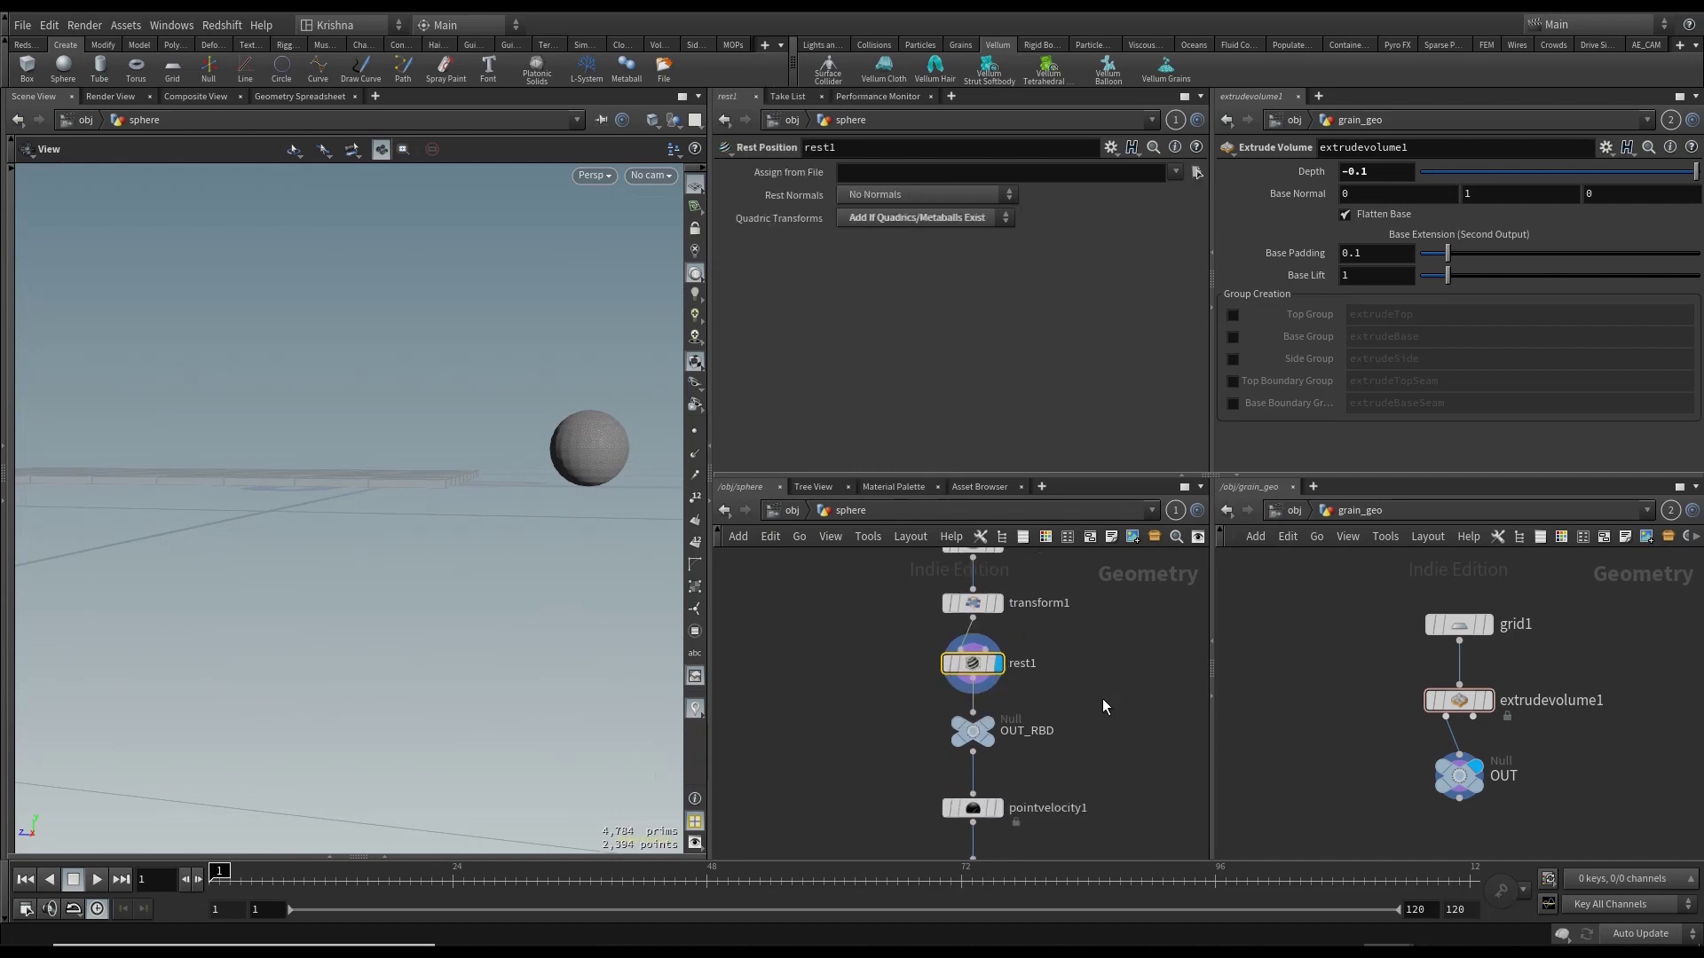
middle_drag(999, 738, 985, 607)
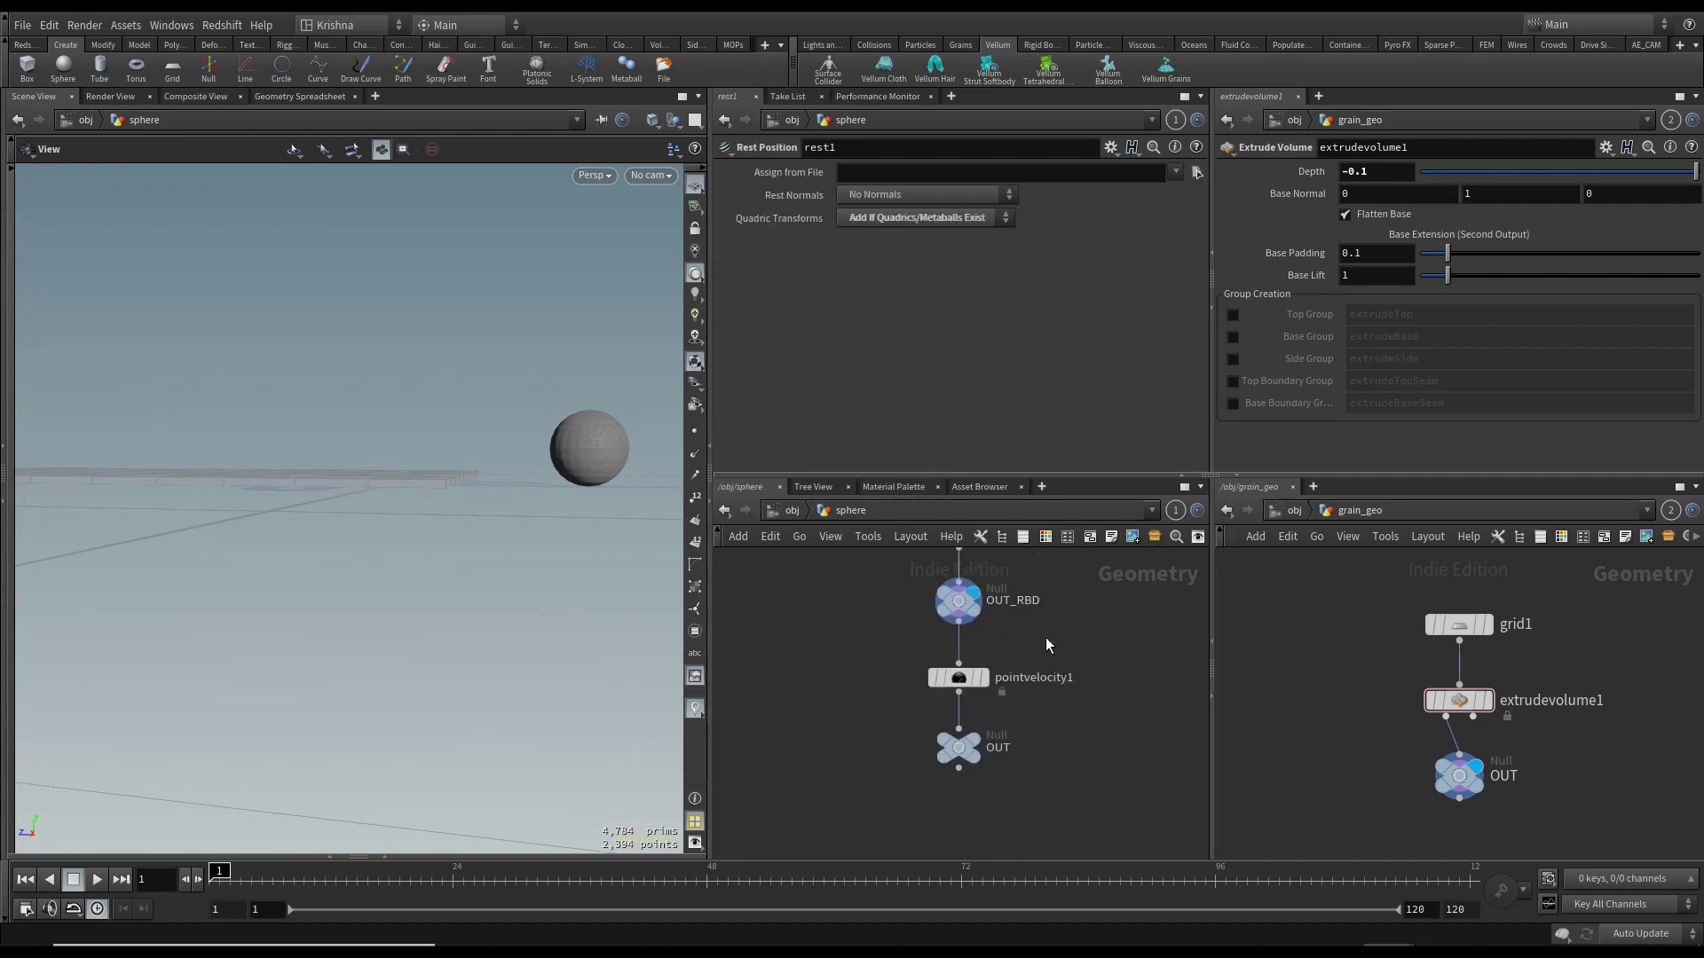
double_click(1030, 600)
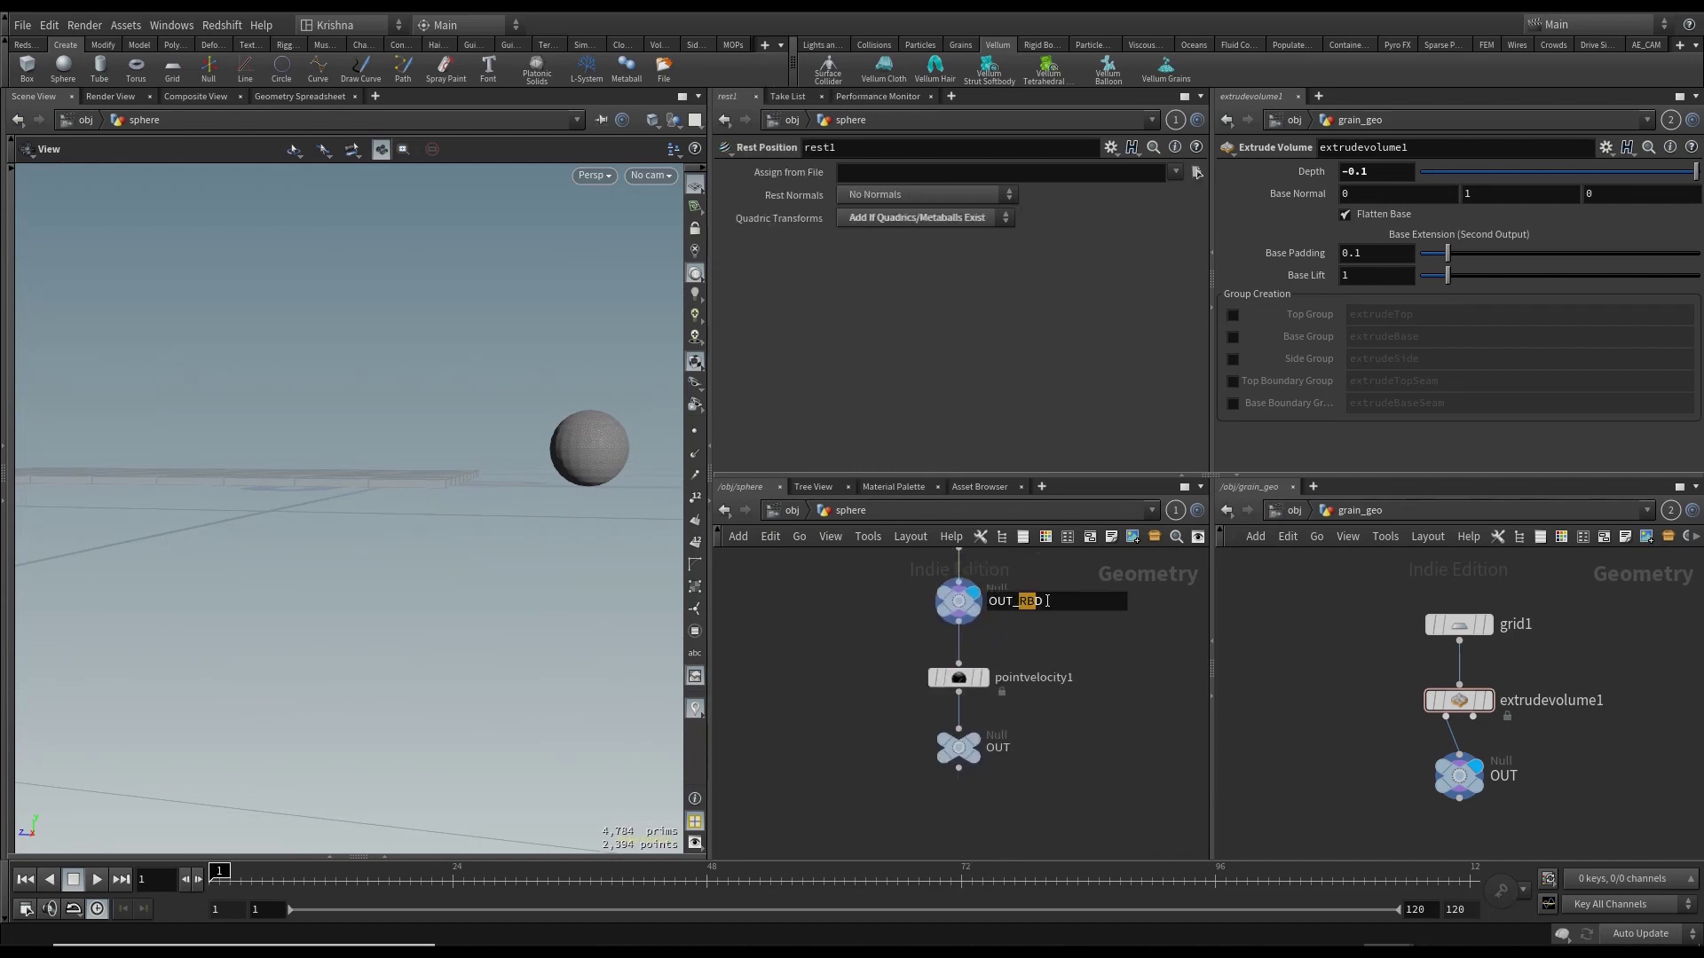
key(BackSpace)
key(BackSpace)
text(_GEO)
key(Return)
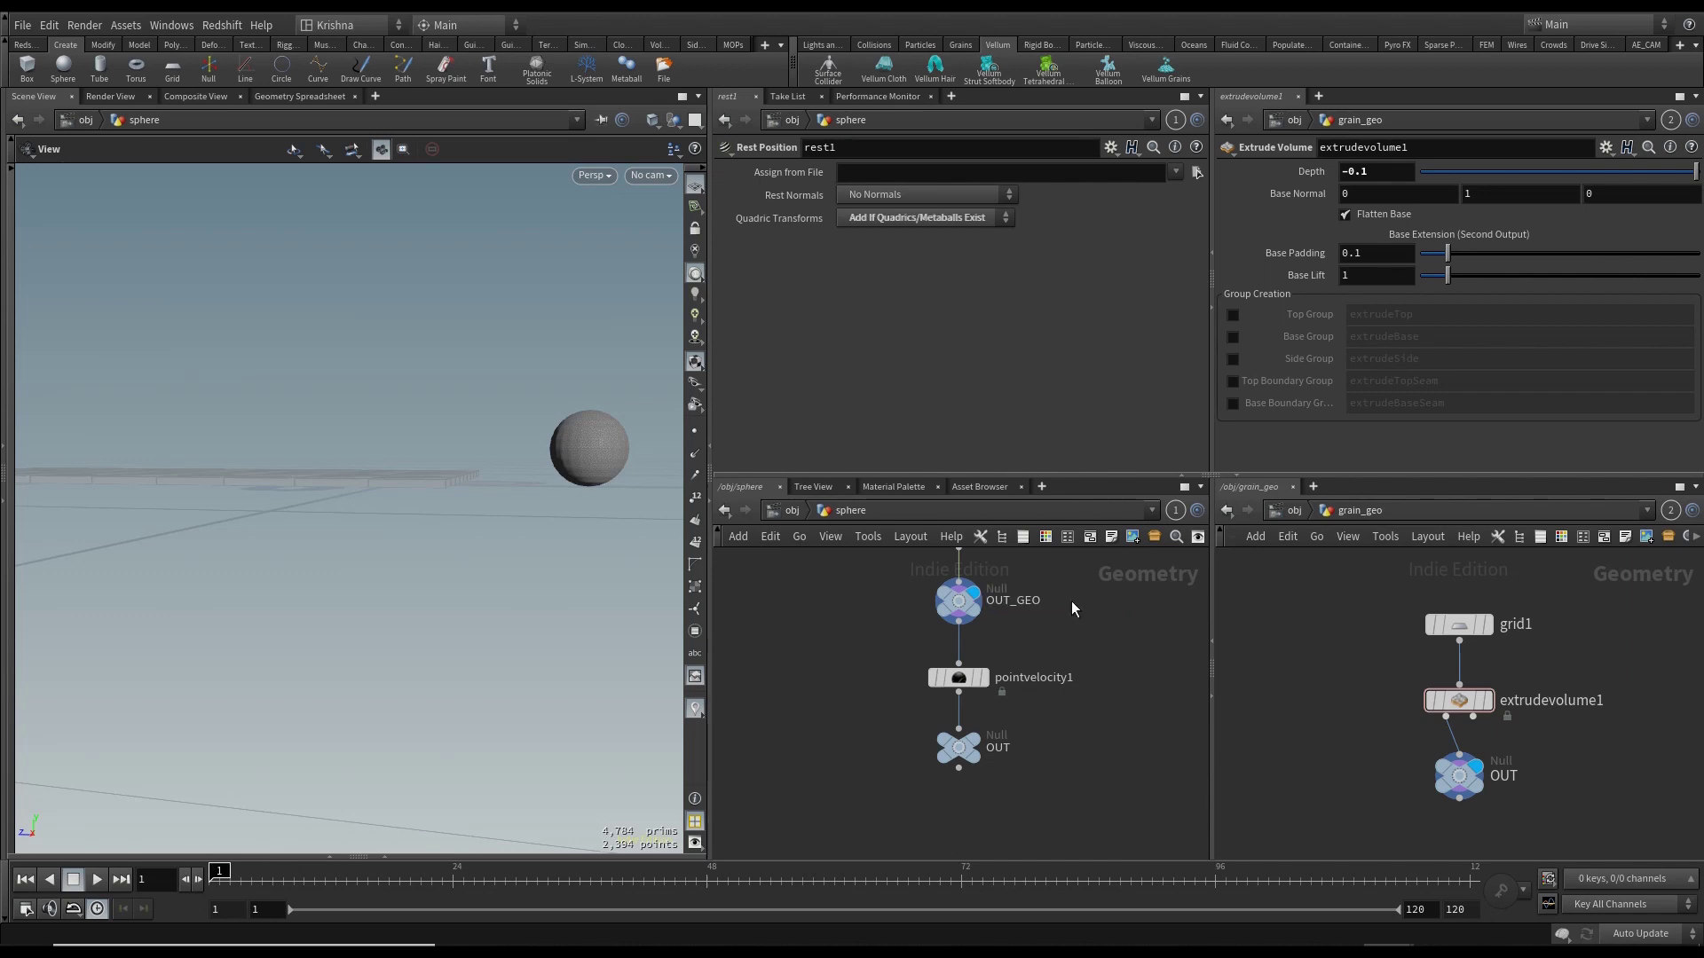
- Check pointvelocity1's velocity of 0, 0, 6 and return to /obj
click(989, 683)
click(1093, 193)
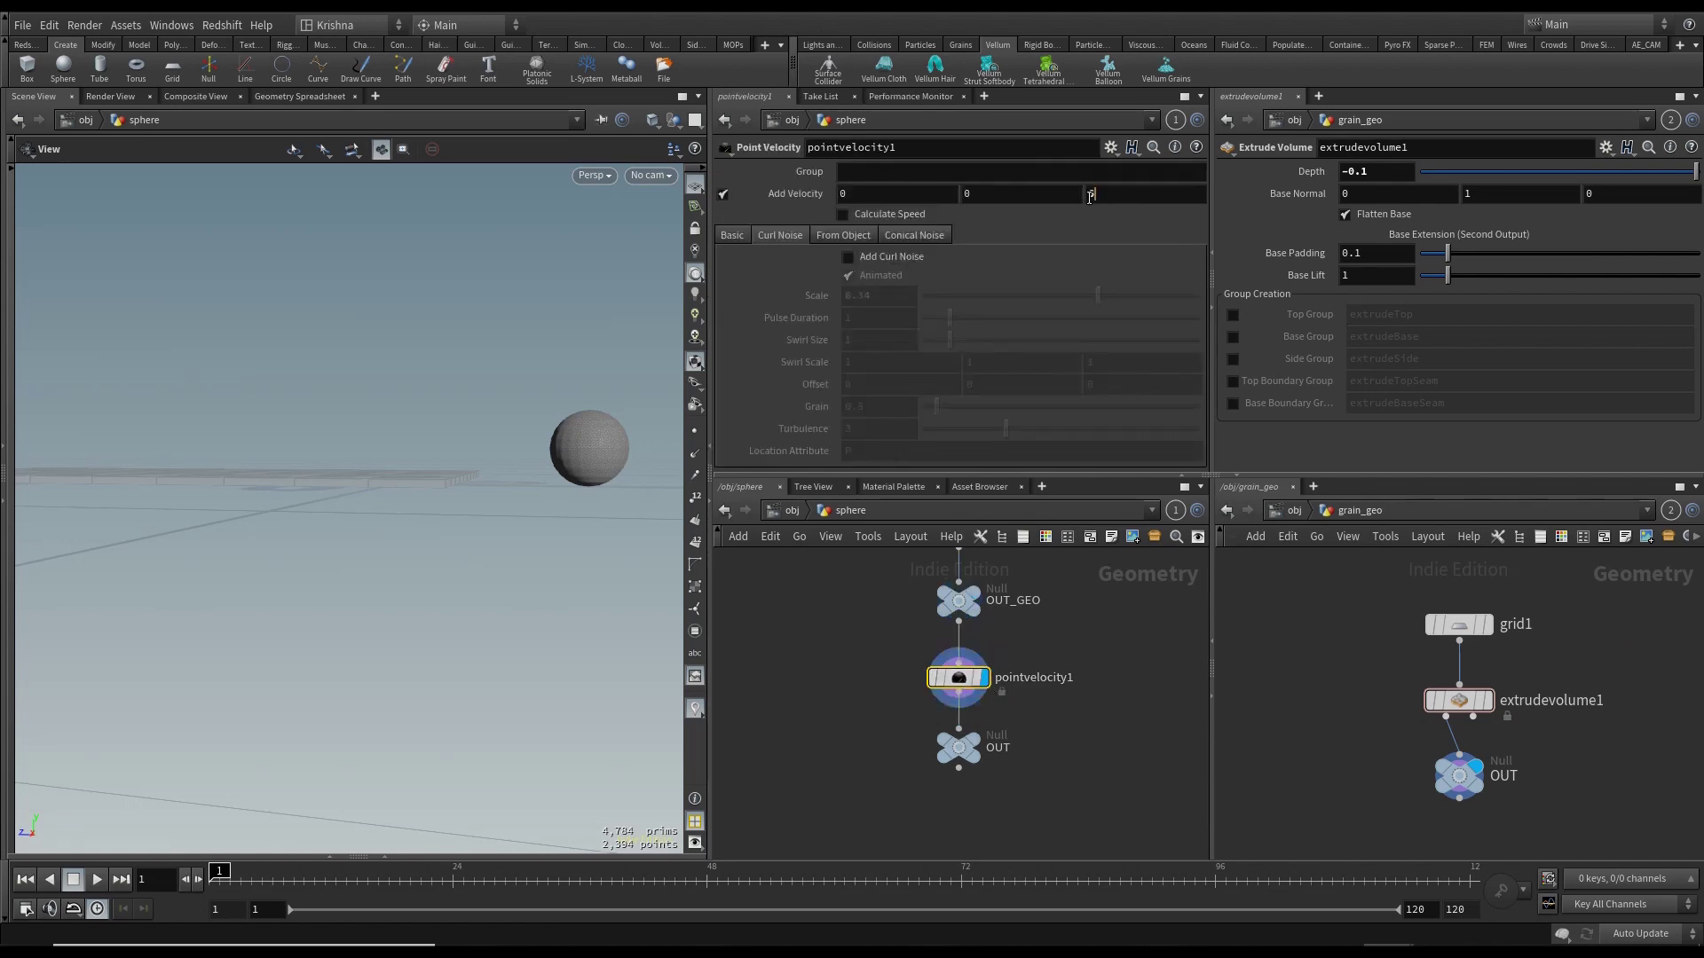
drag(373, 497, 89, 595)
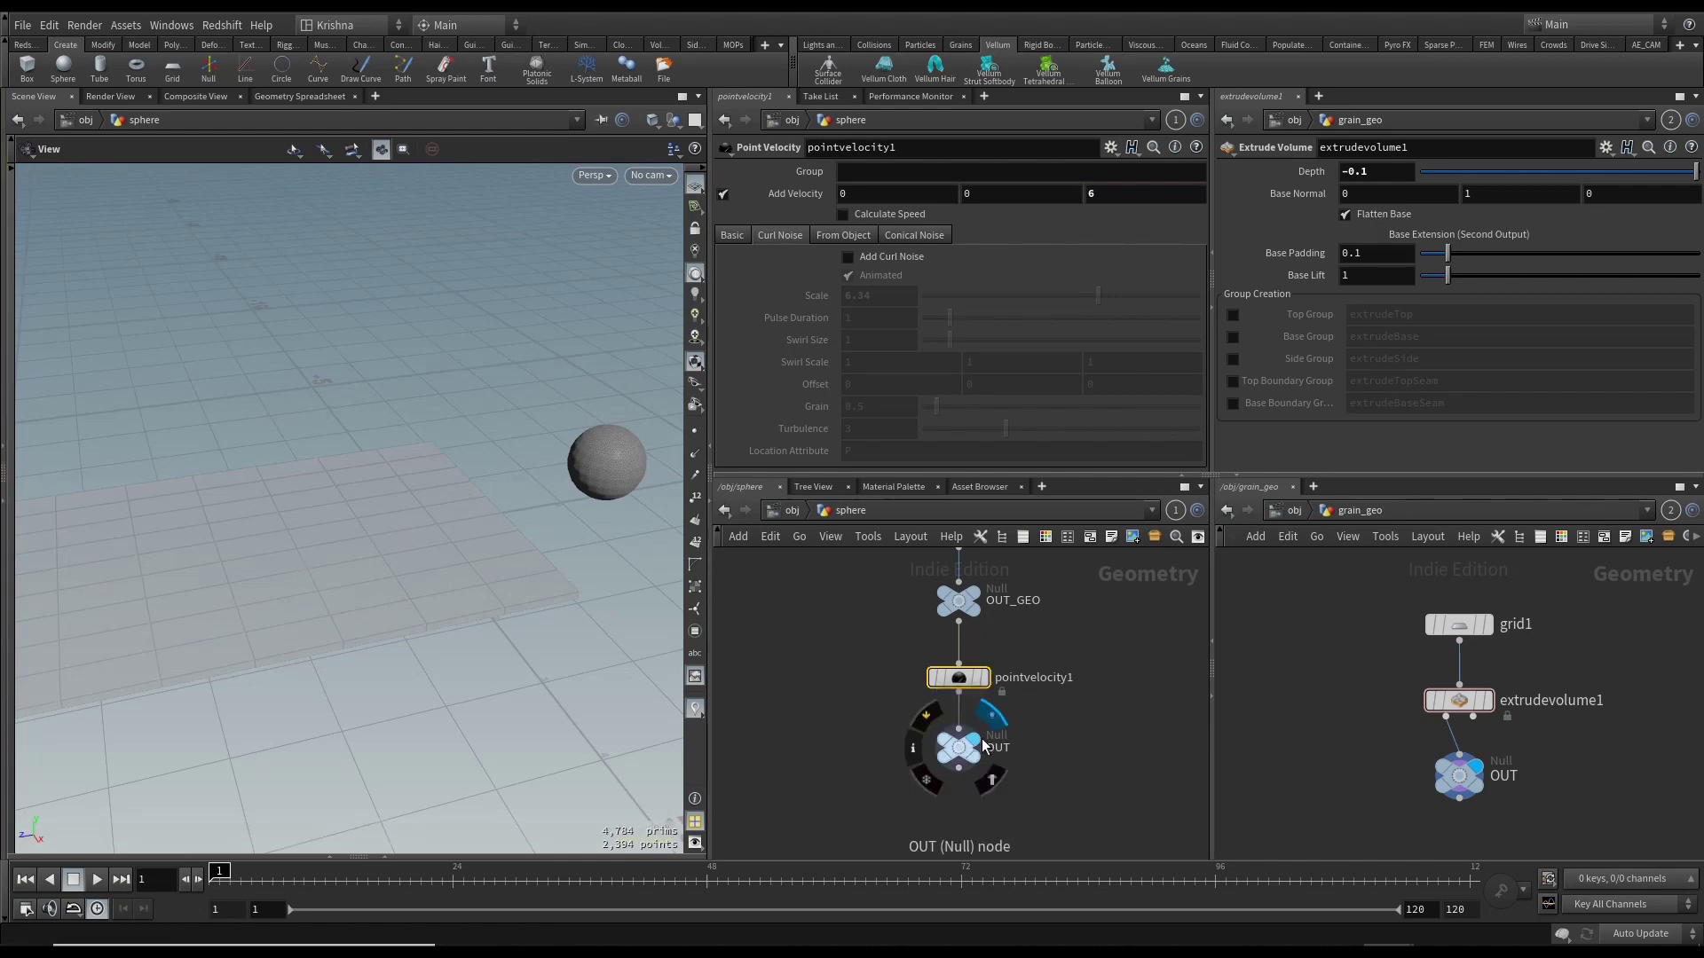
click(795, 510)
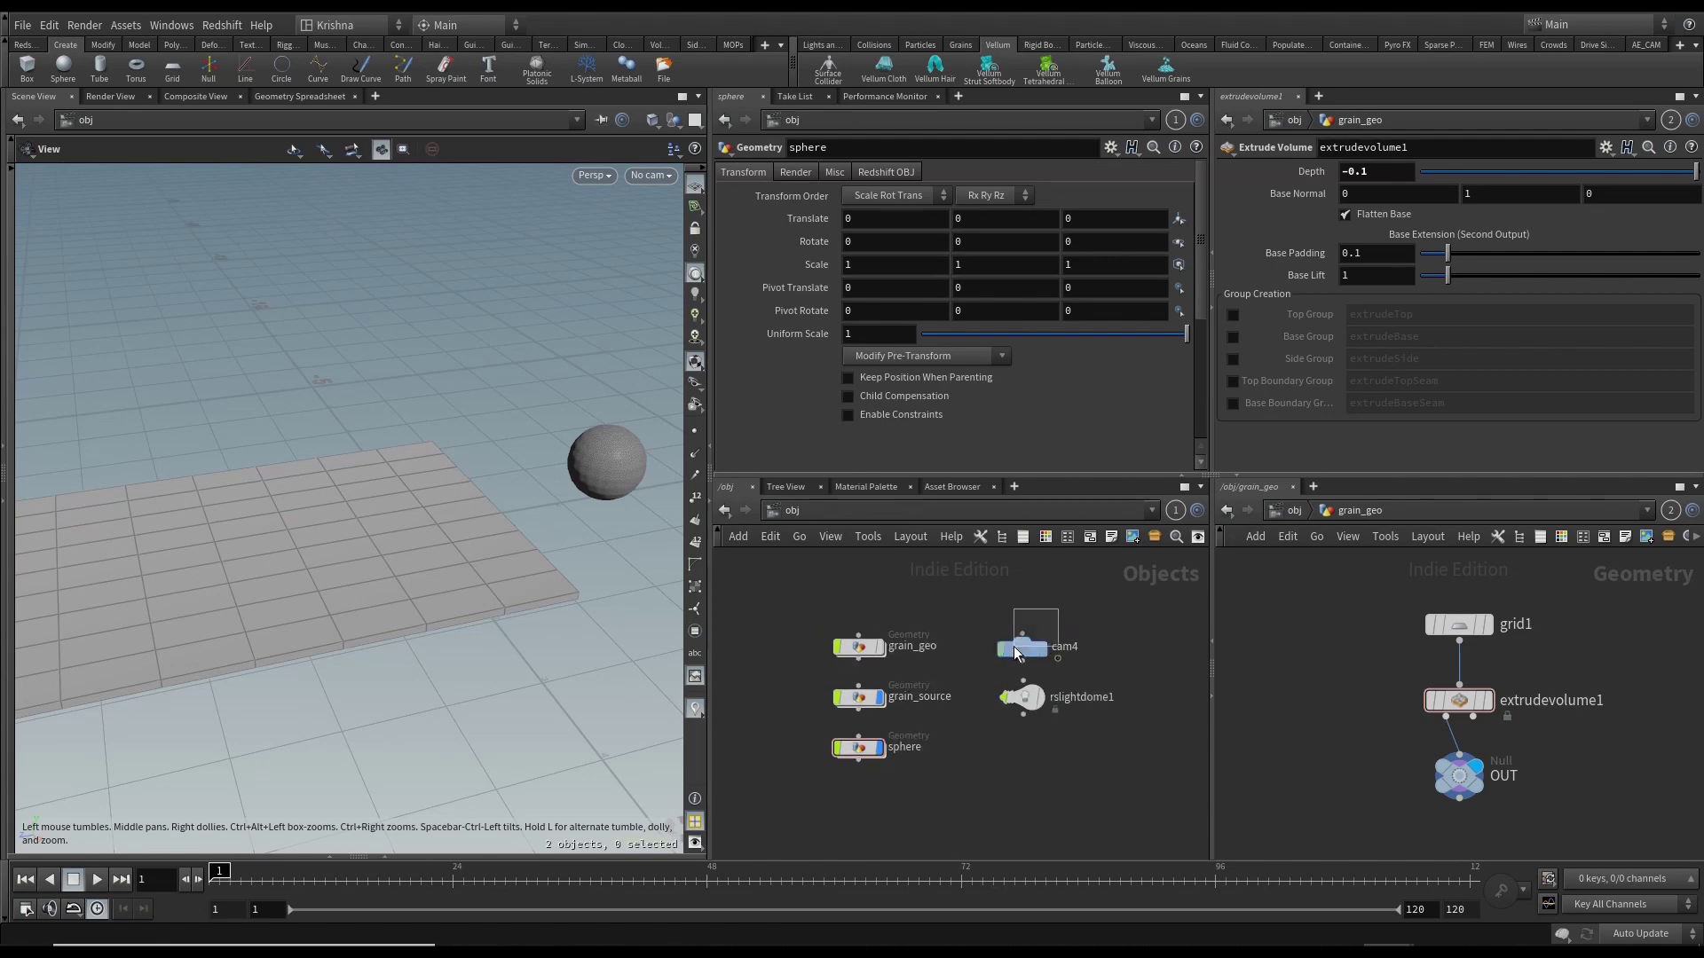
- View the scene through cam4, preview the animation, and return to frame 1
click(1016, 654)
click(650, 174)
click(679, 295)
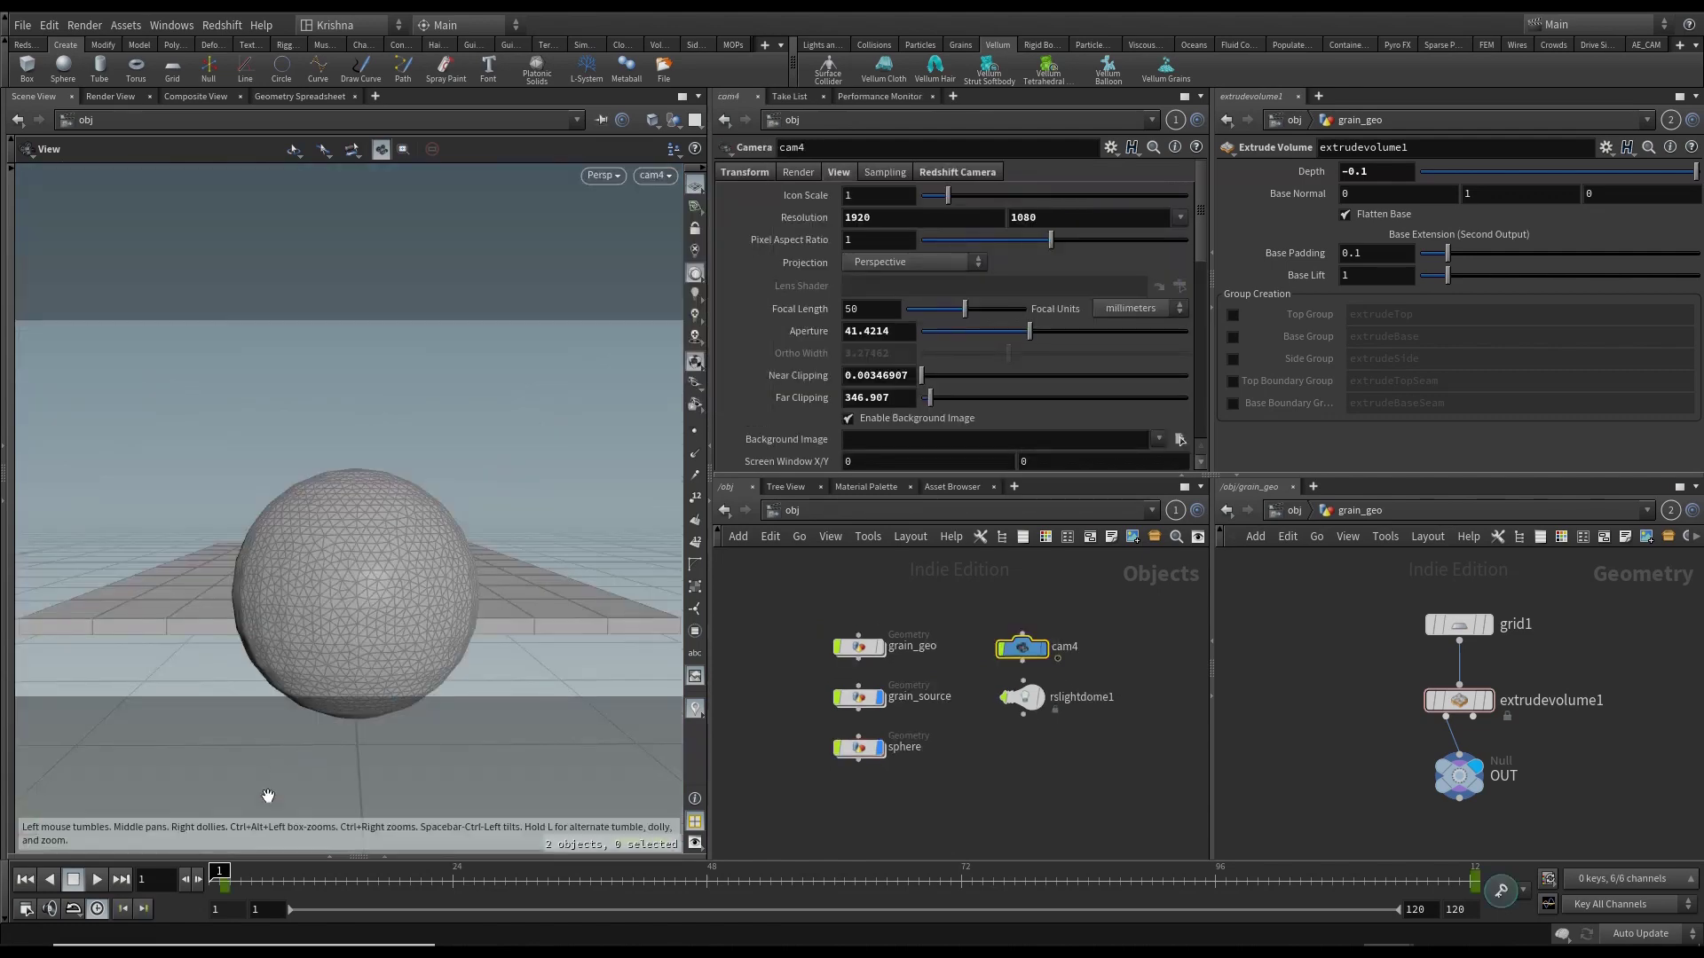
drag(250, 870, 1474, 850)
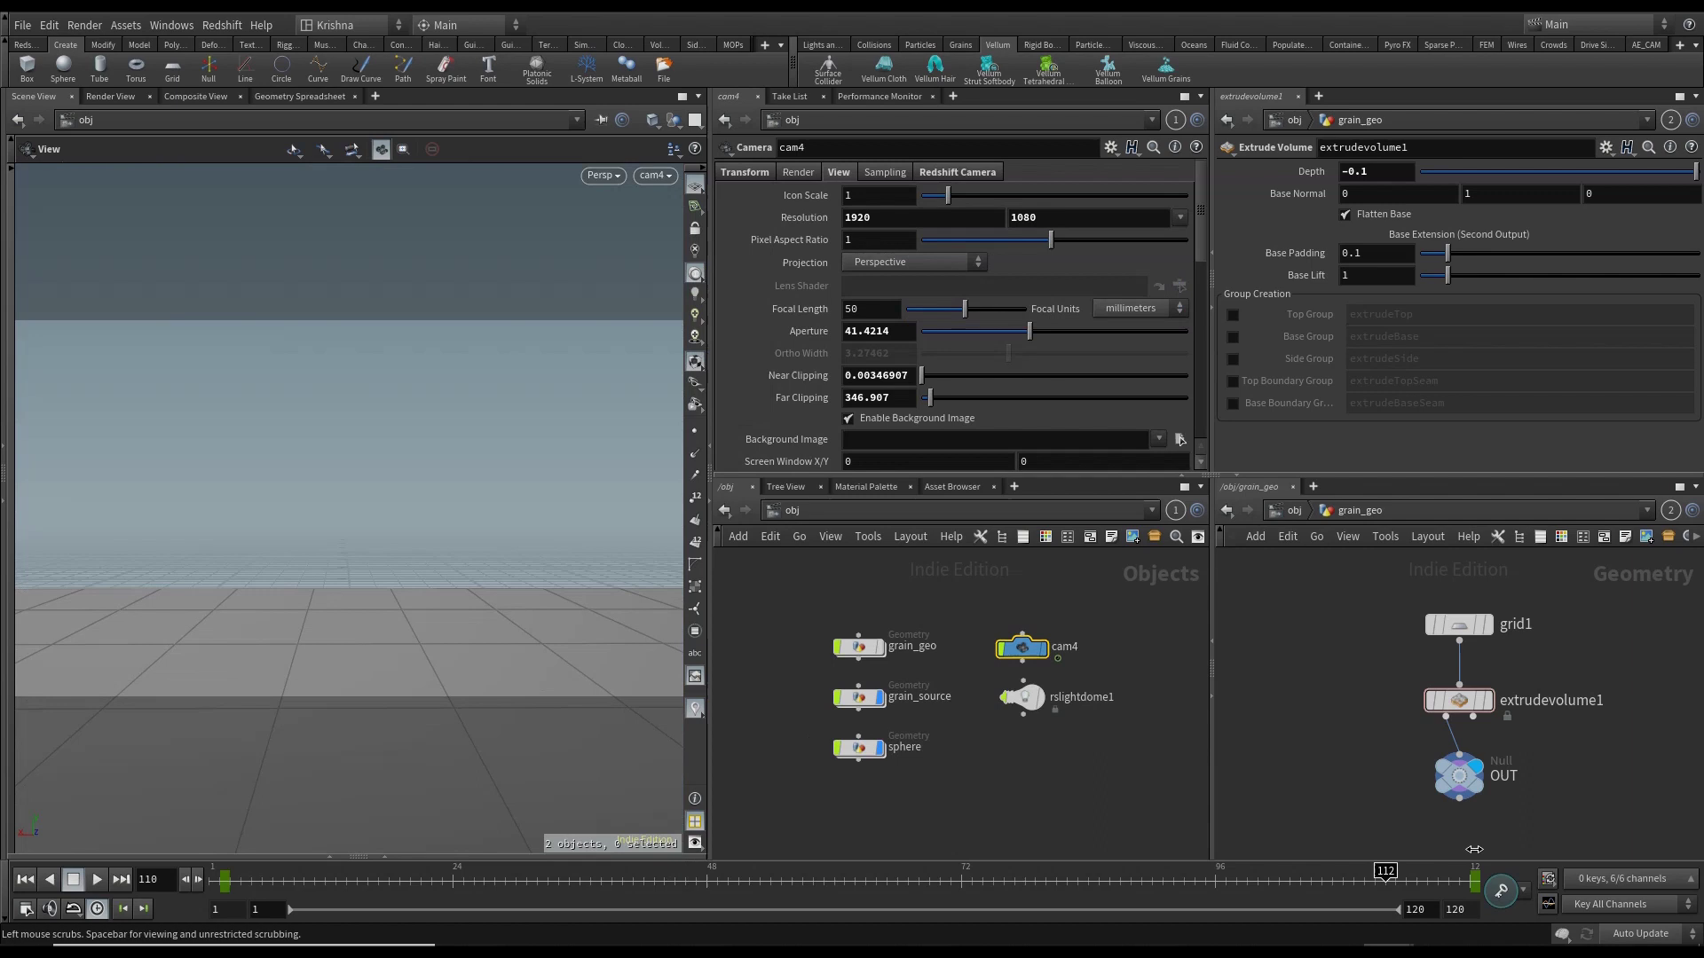
key(ctrl+Left)
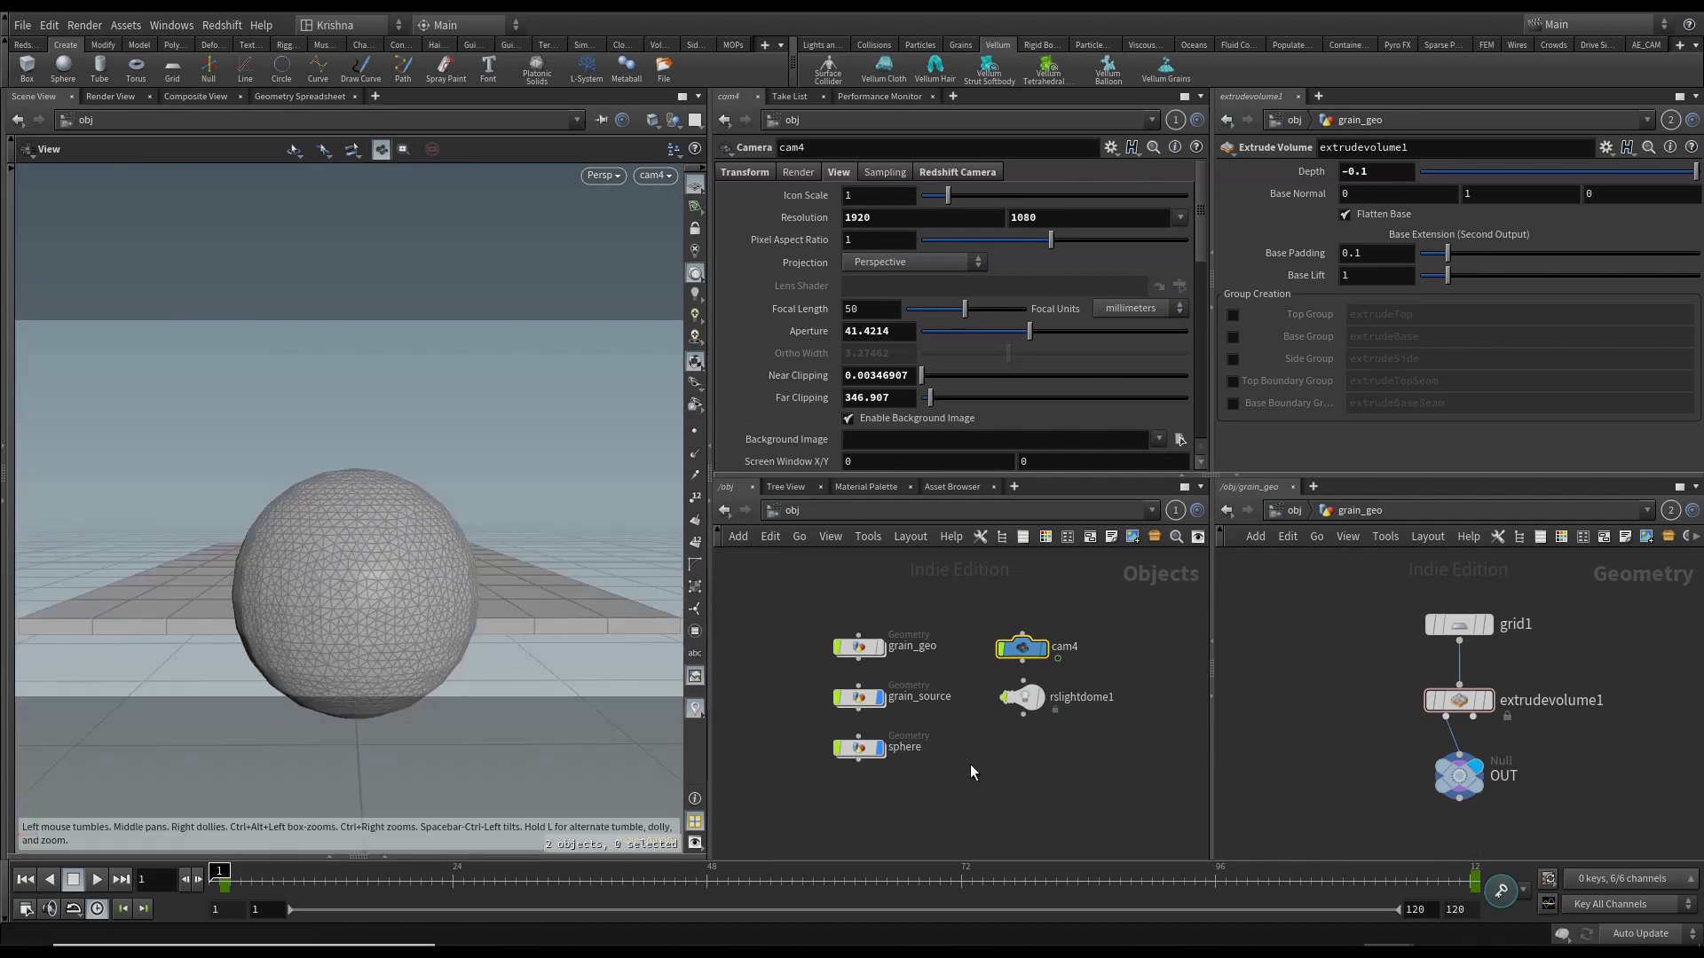
- Inspect rslightdome1's Dome Map path, Basic_2K_03.jpg
key(Down)
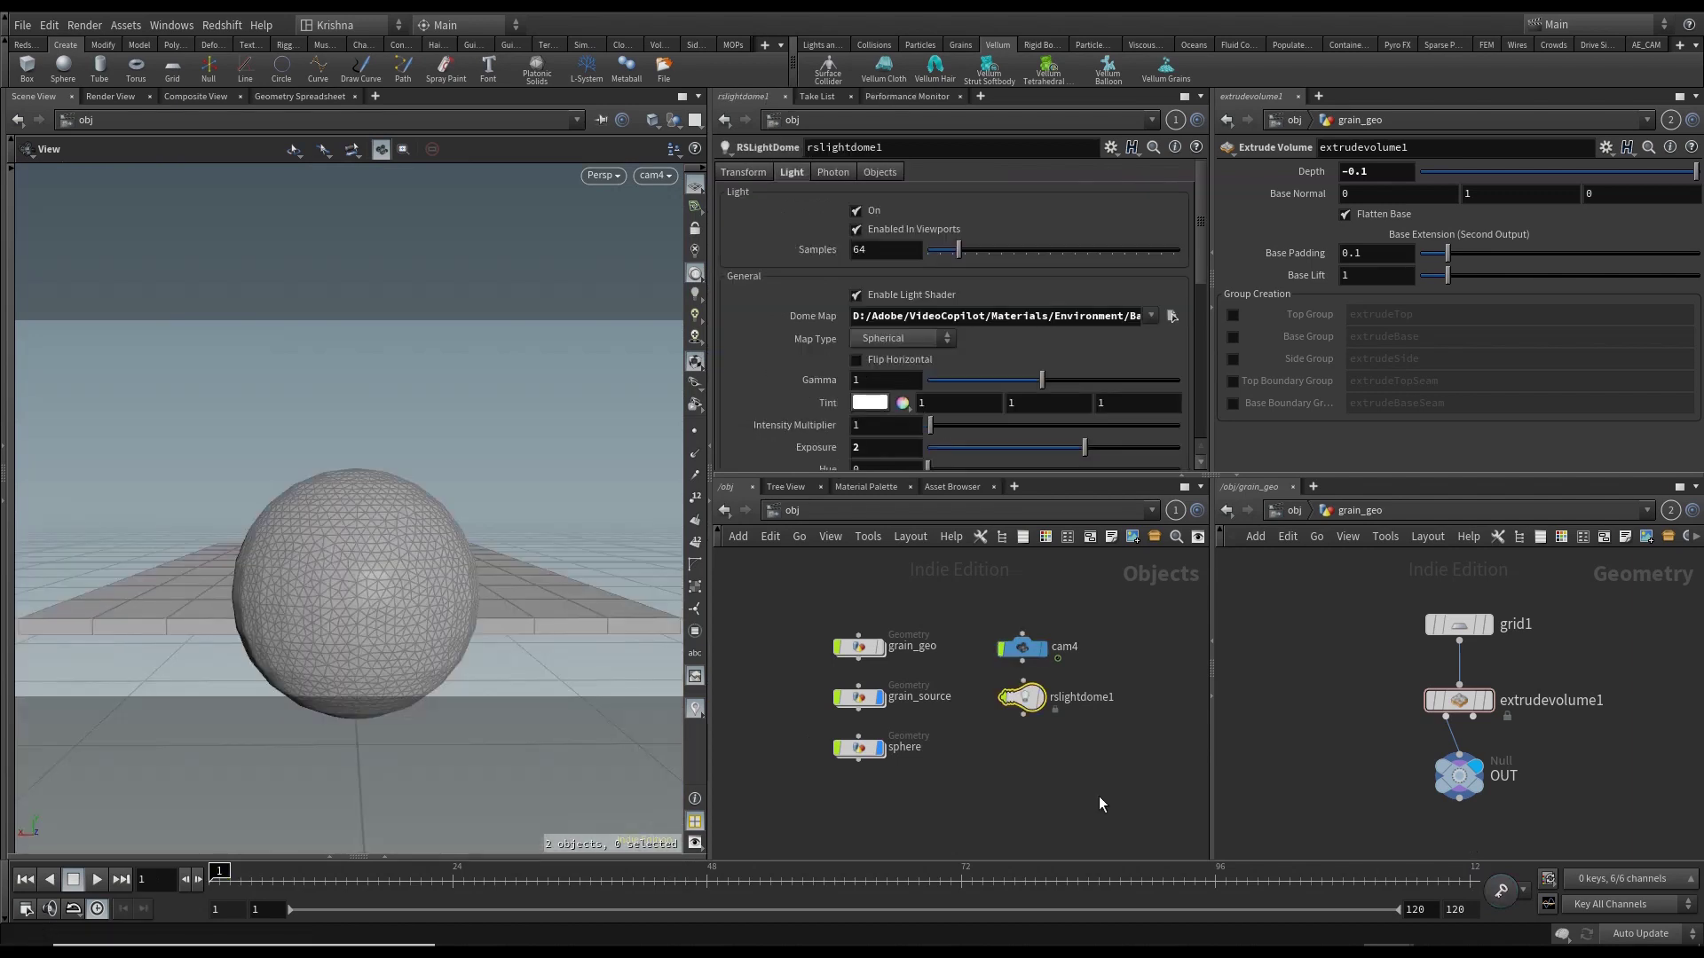
double_click(916, 318)
click(1078, 318)
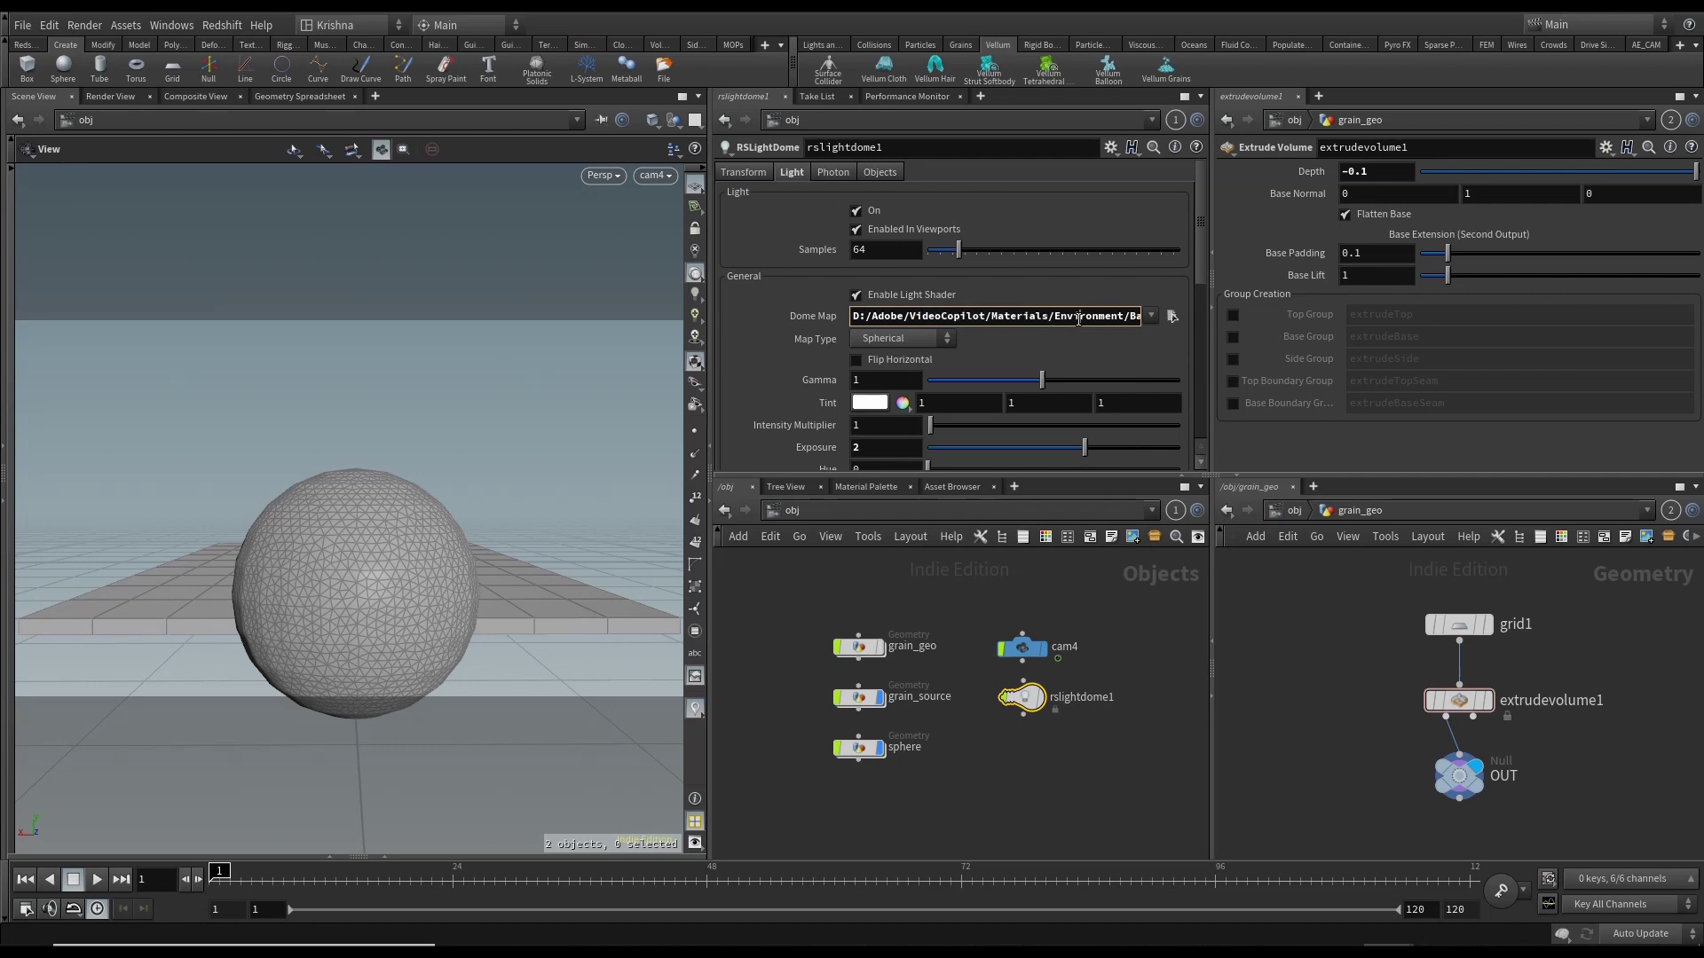
drag(1078, 317, 949, 317)
key(ctrl+a)
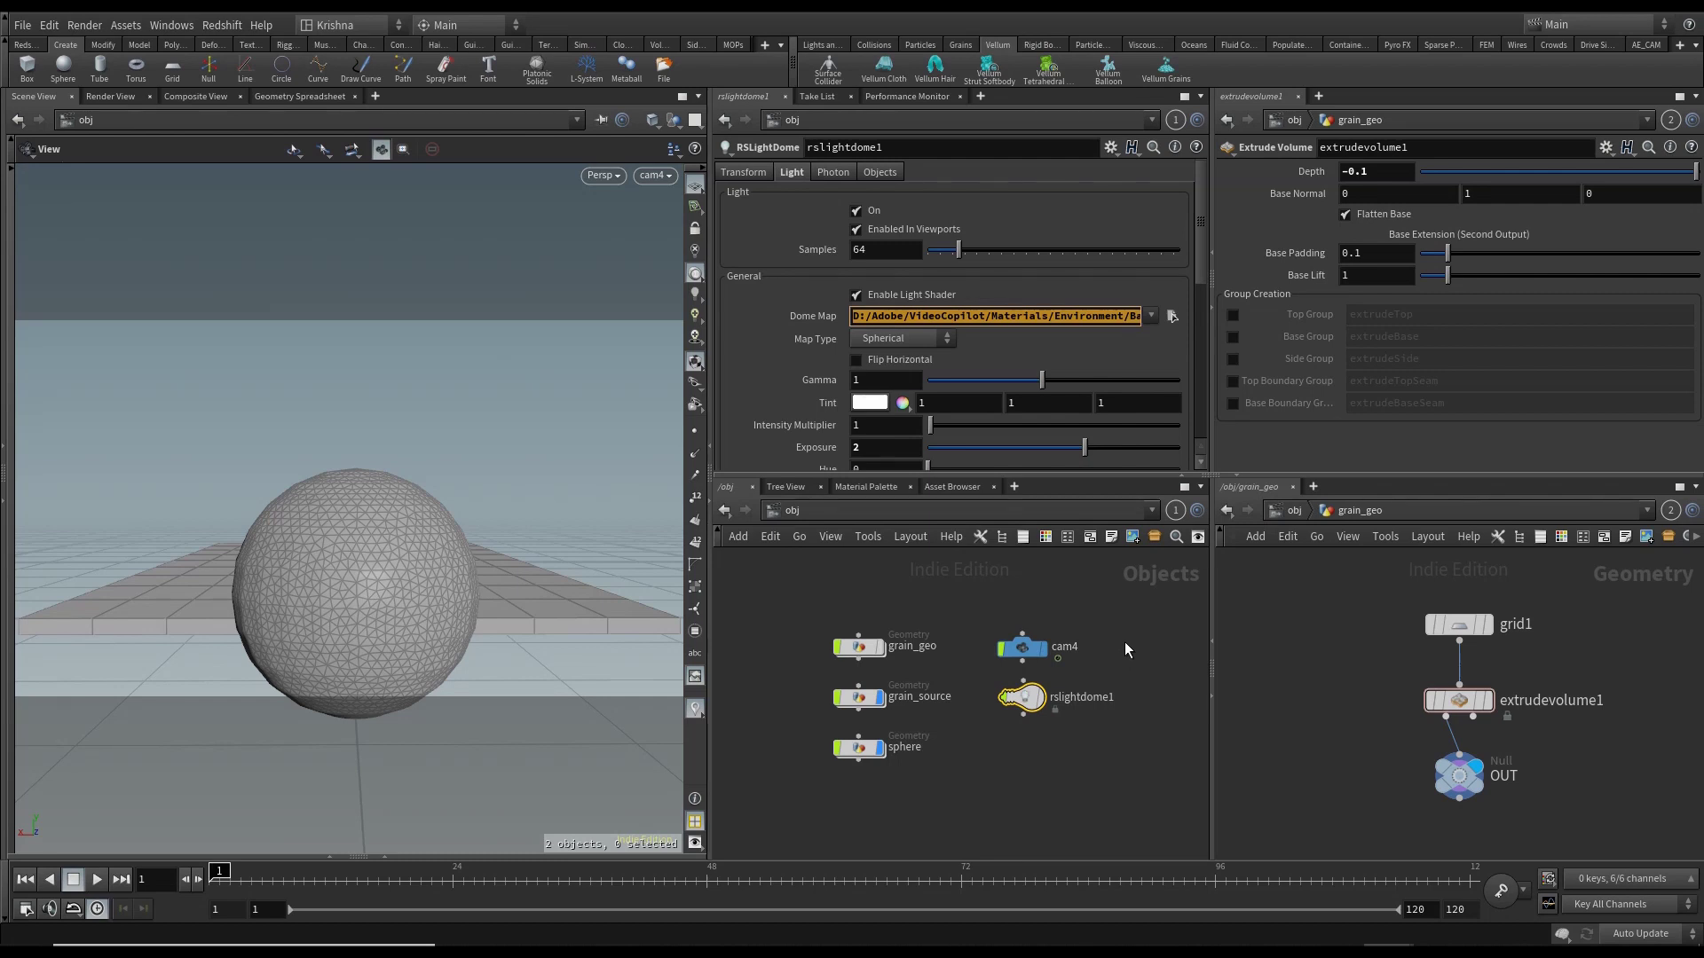
click(1125, 642)
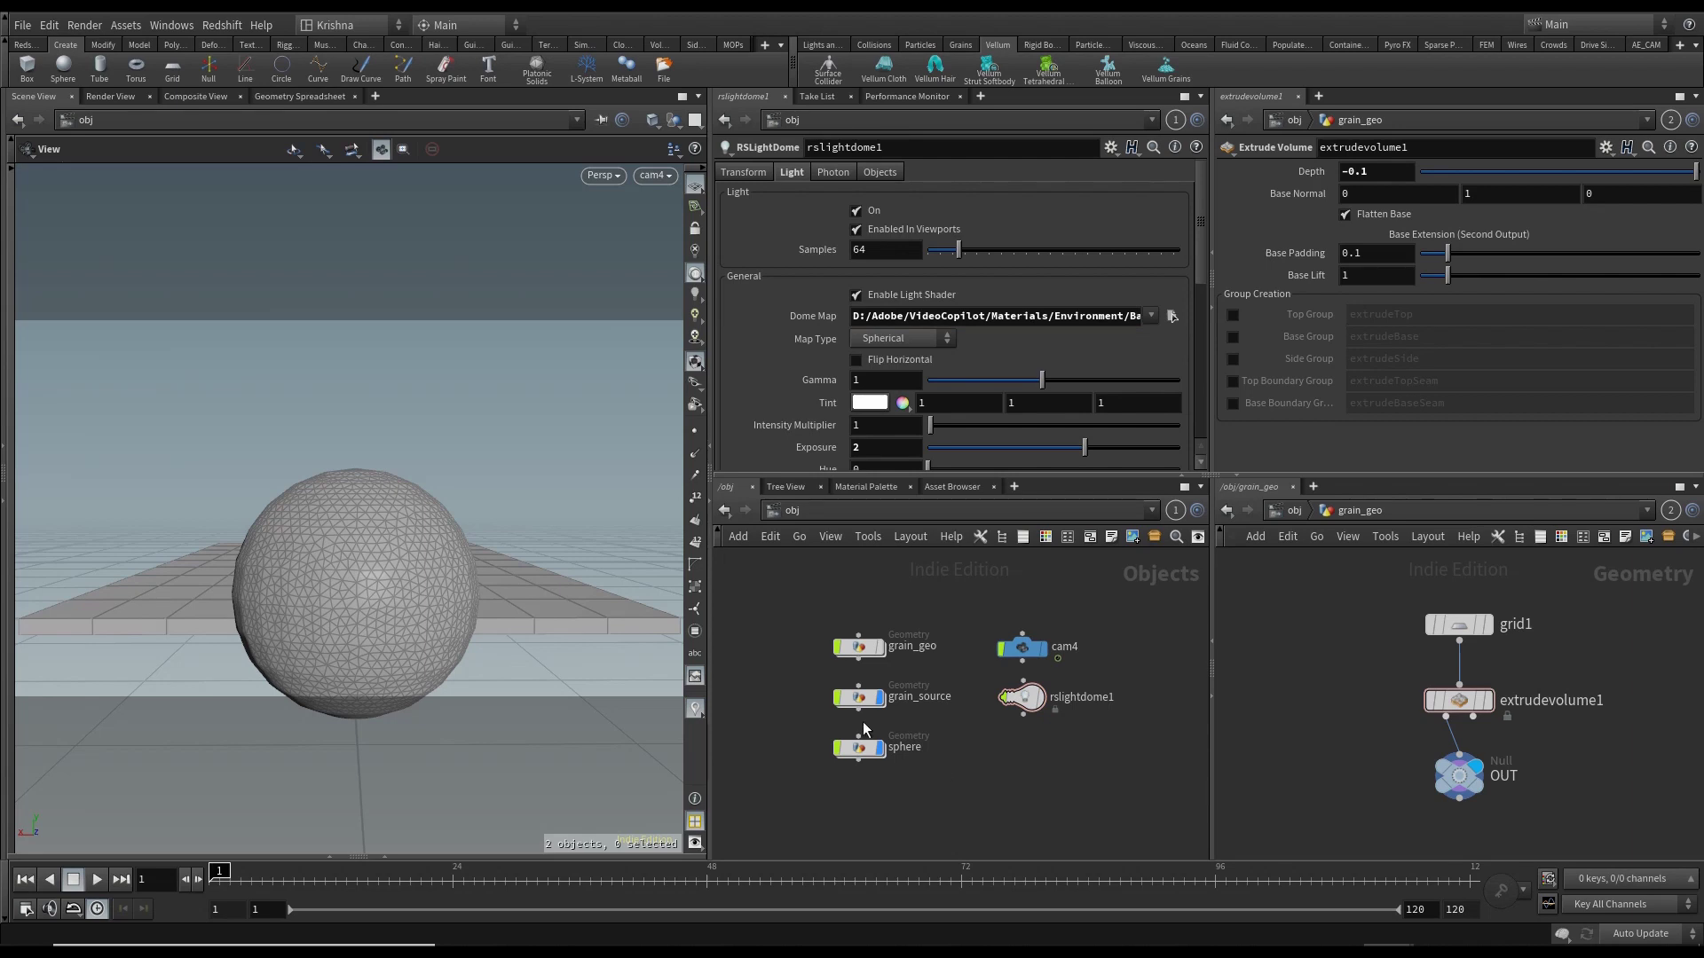
- Apply Vellum Grains to grain_source and stack AutoDopNetwork and grains_vellum in the node column
click(859, 698)
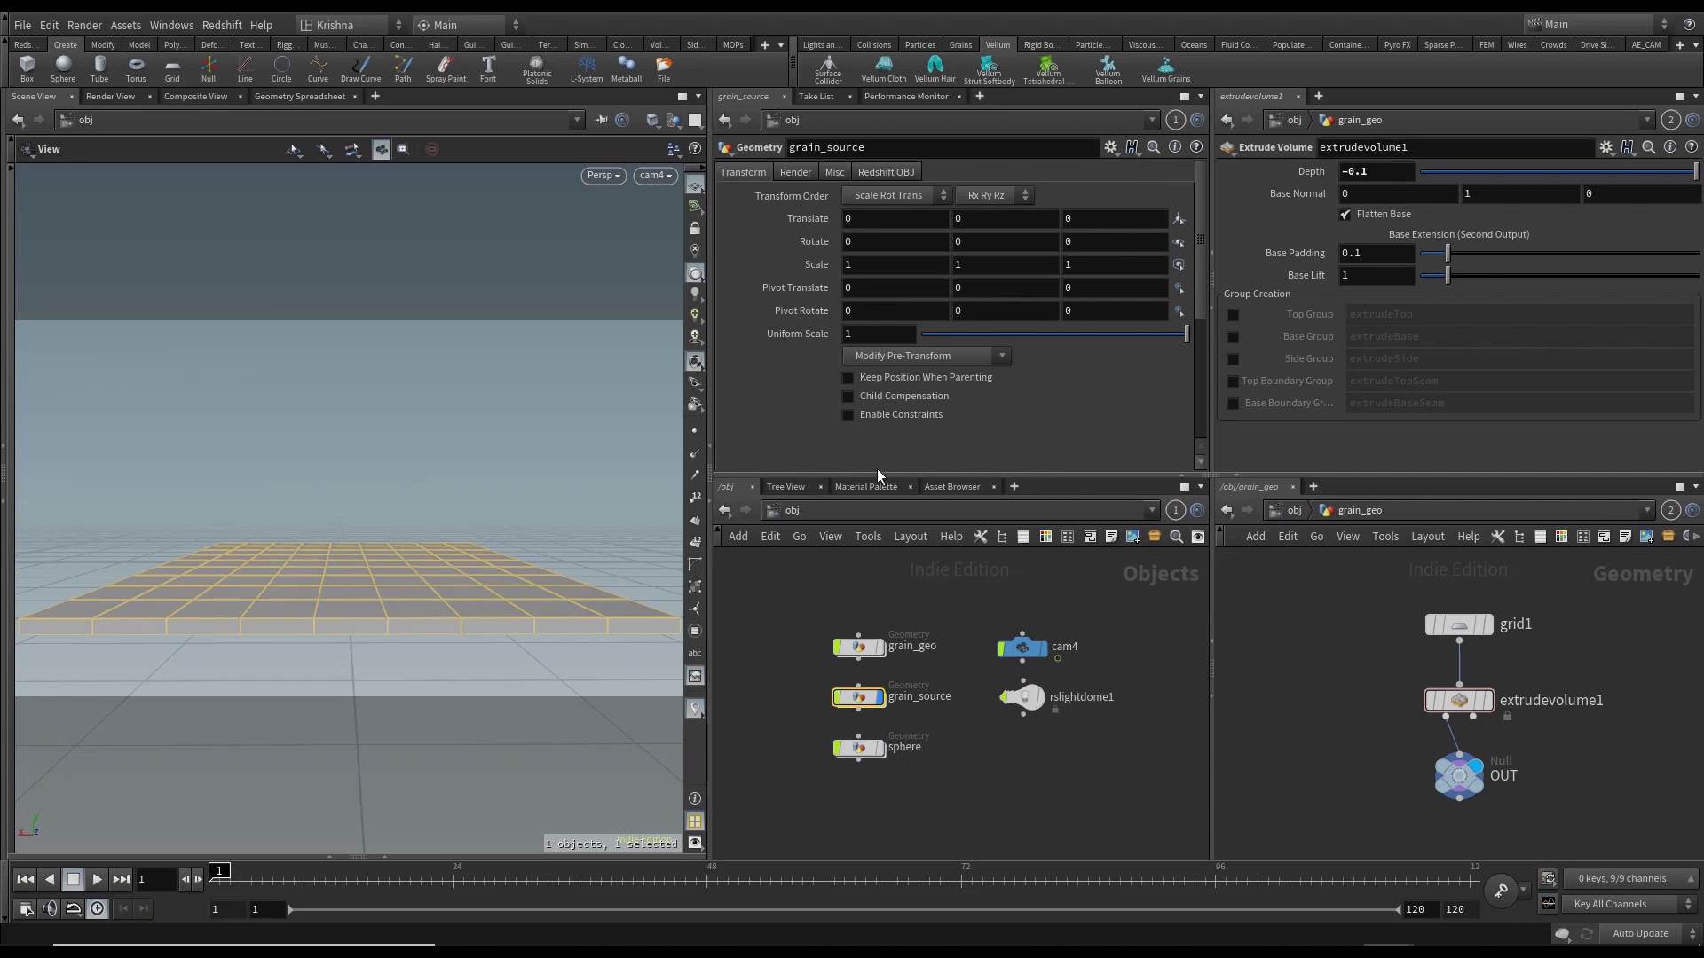
click(1171, 85)
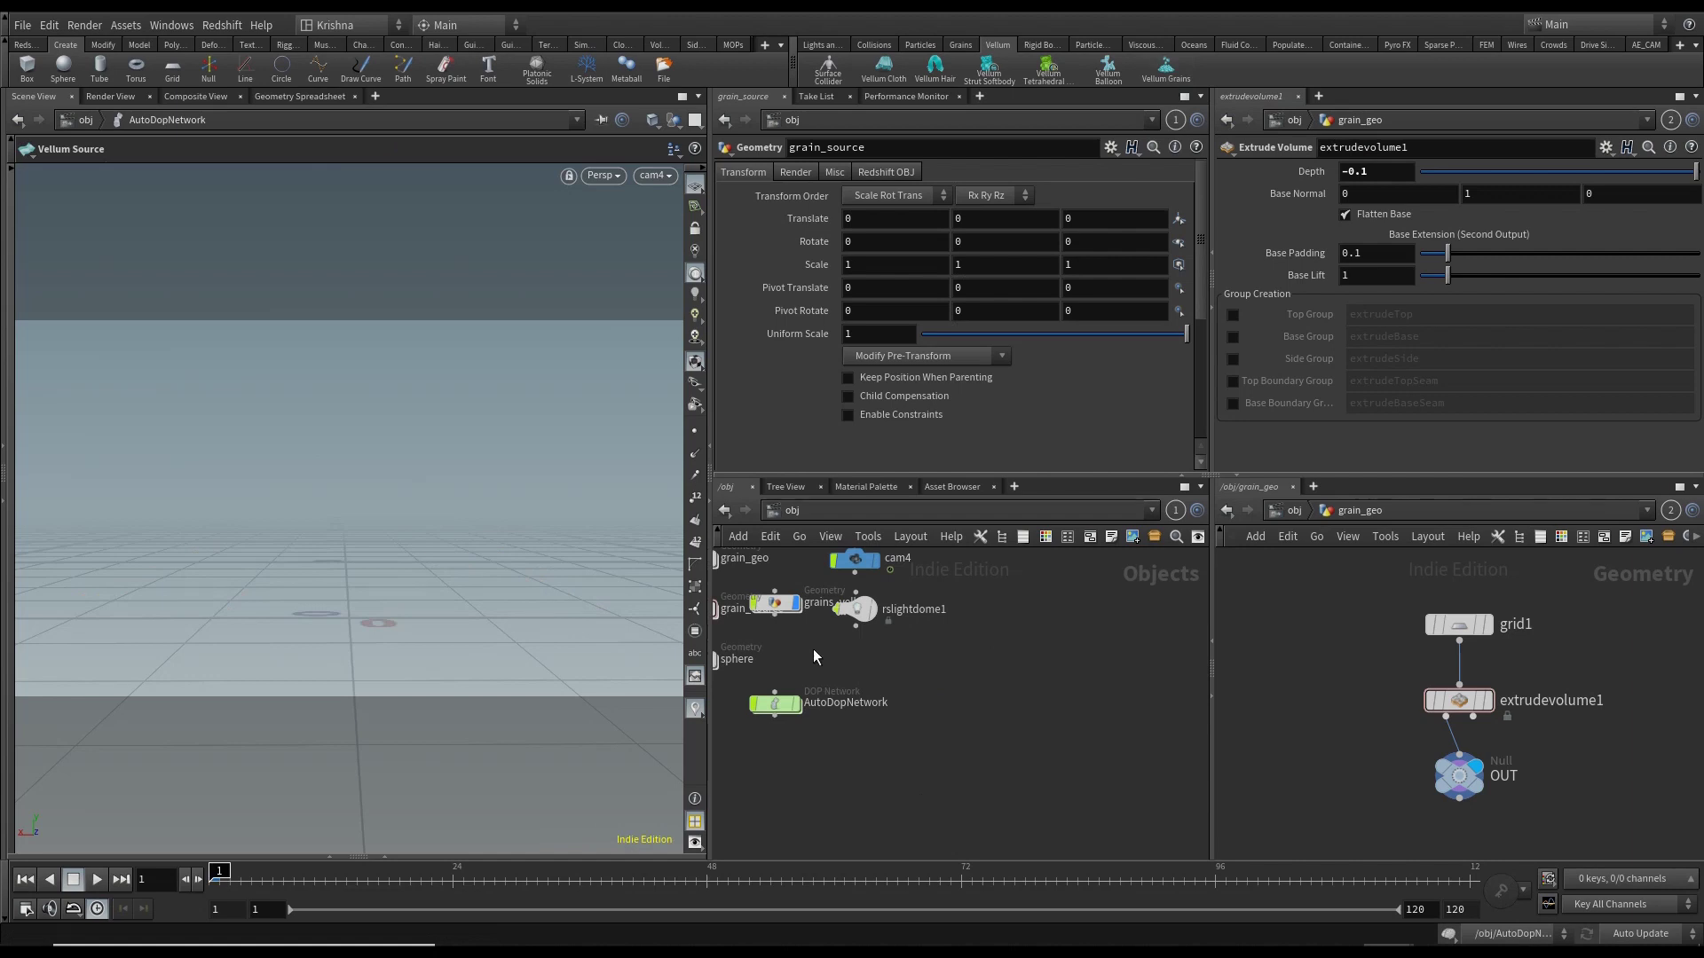
middle_drag(813, 648, 988, 682)
drag(956, 745, 871, 748)
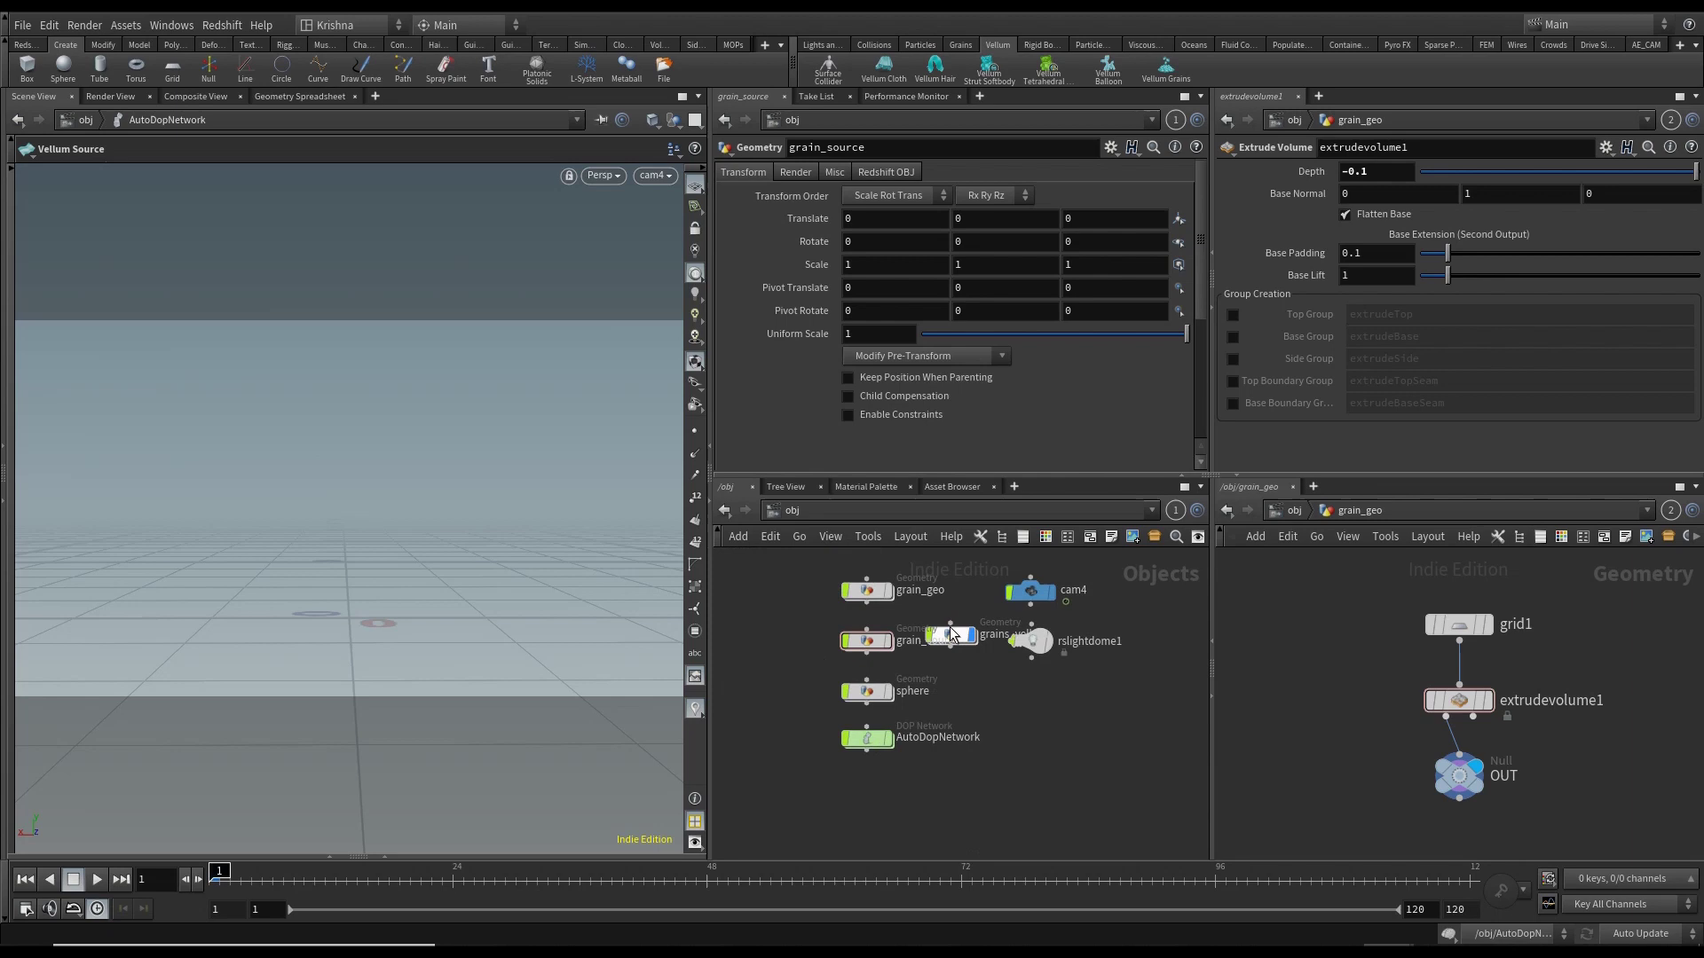
drag(951, 632, 869, 792)
mouse_move(874, 754)
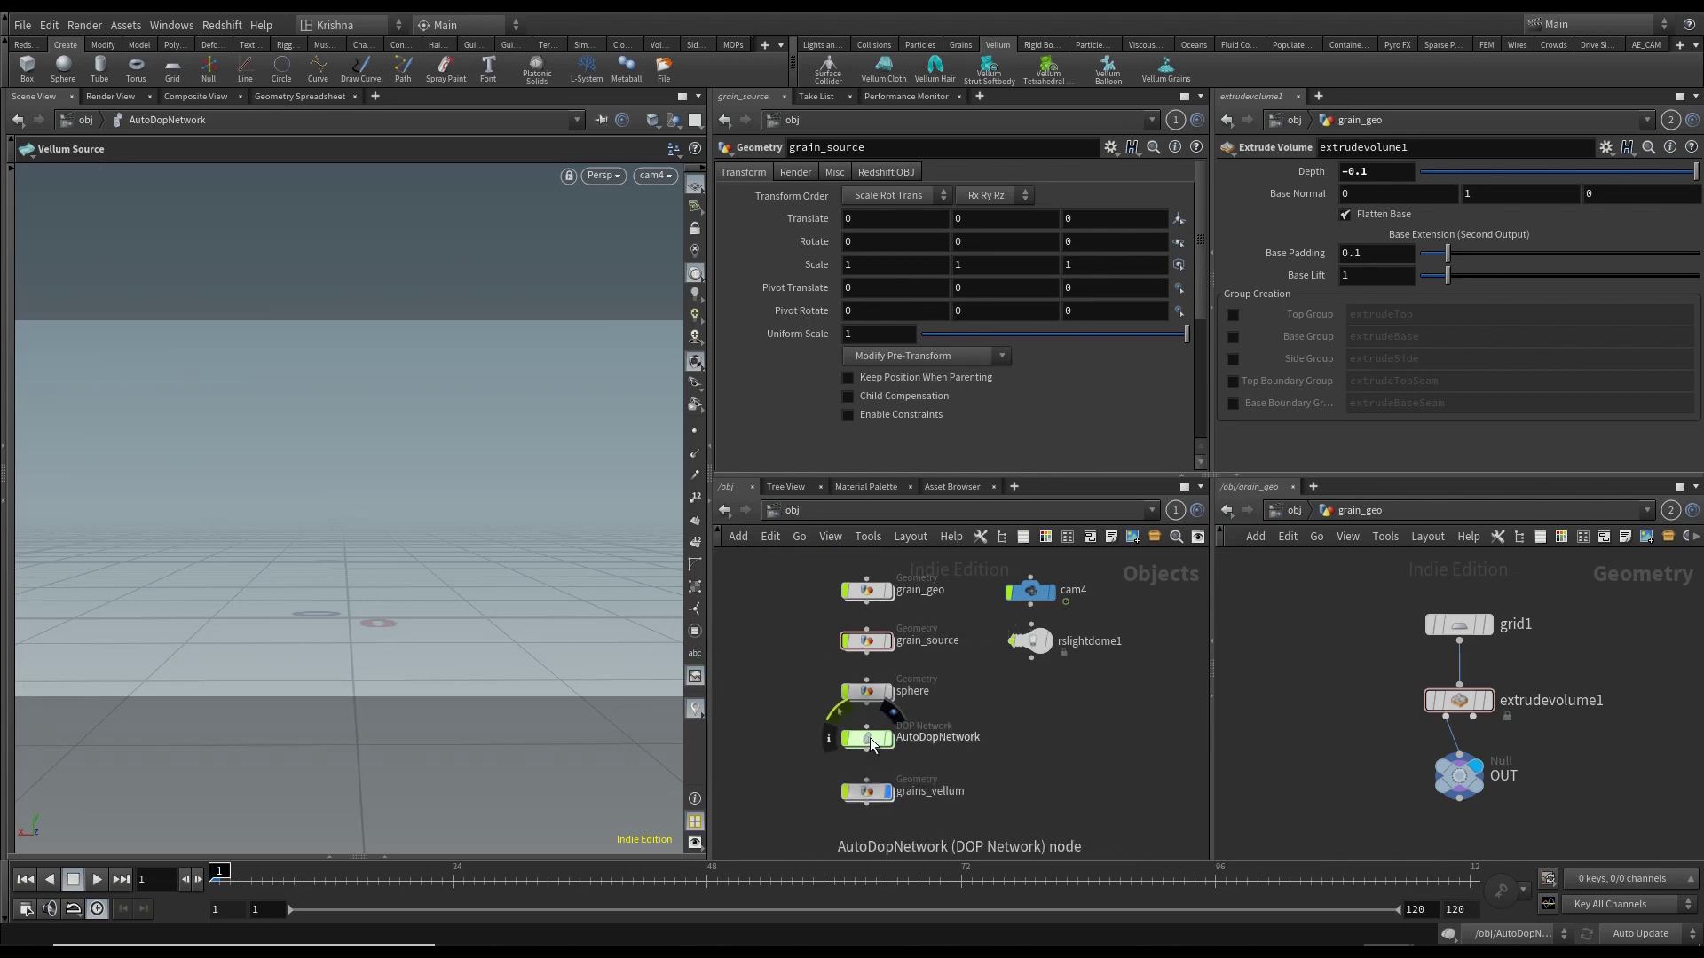
click(868, 642)
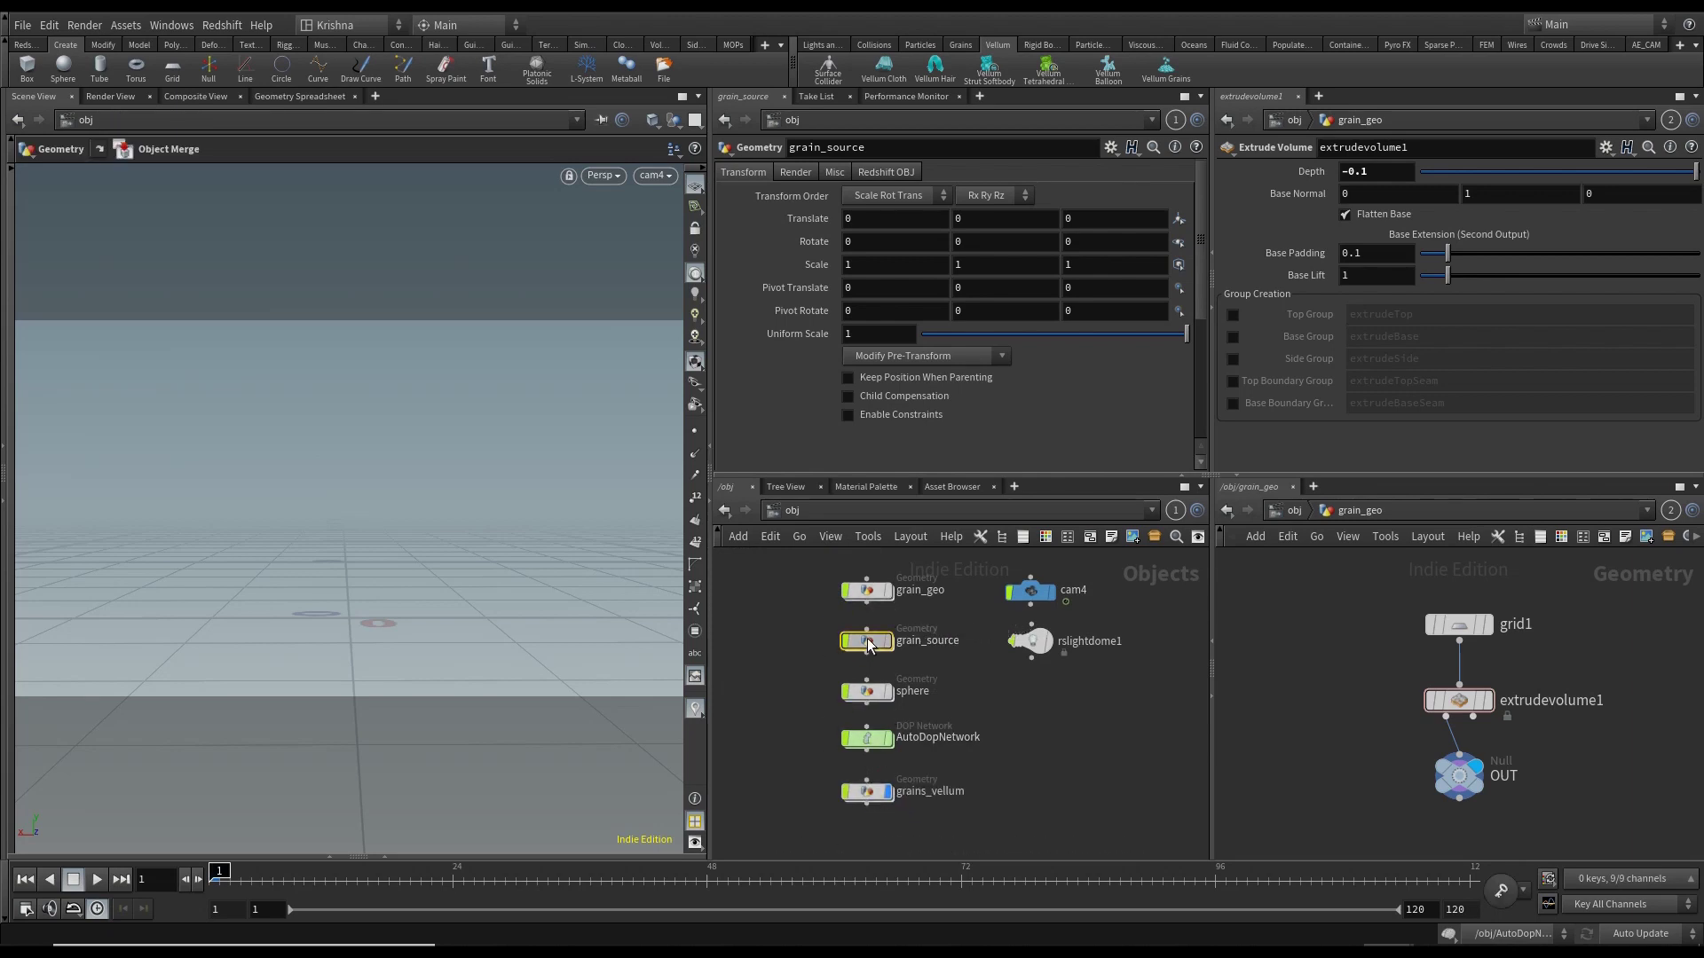
- Enter grain_source and line up the GEO and CON nulls below grain_constraints
double_click(868, 642)
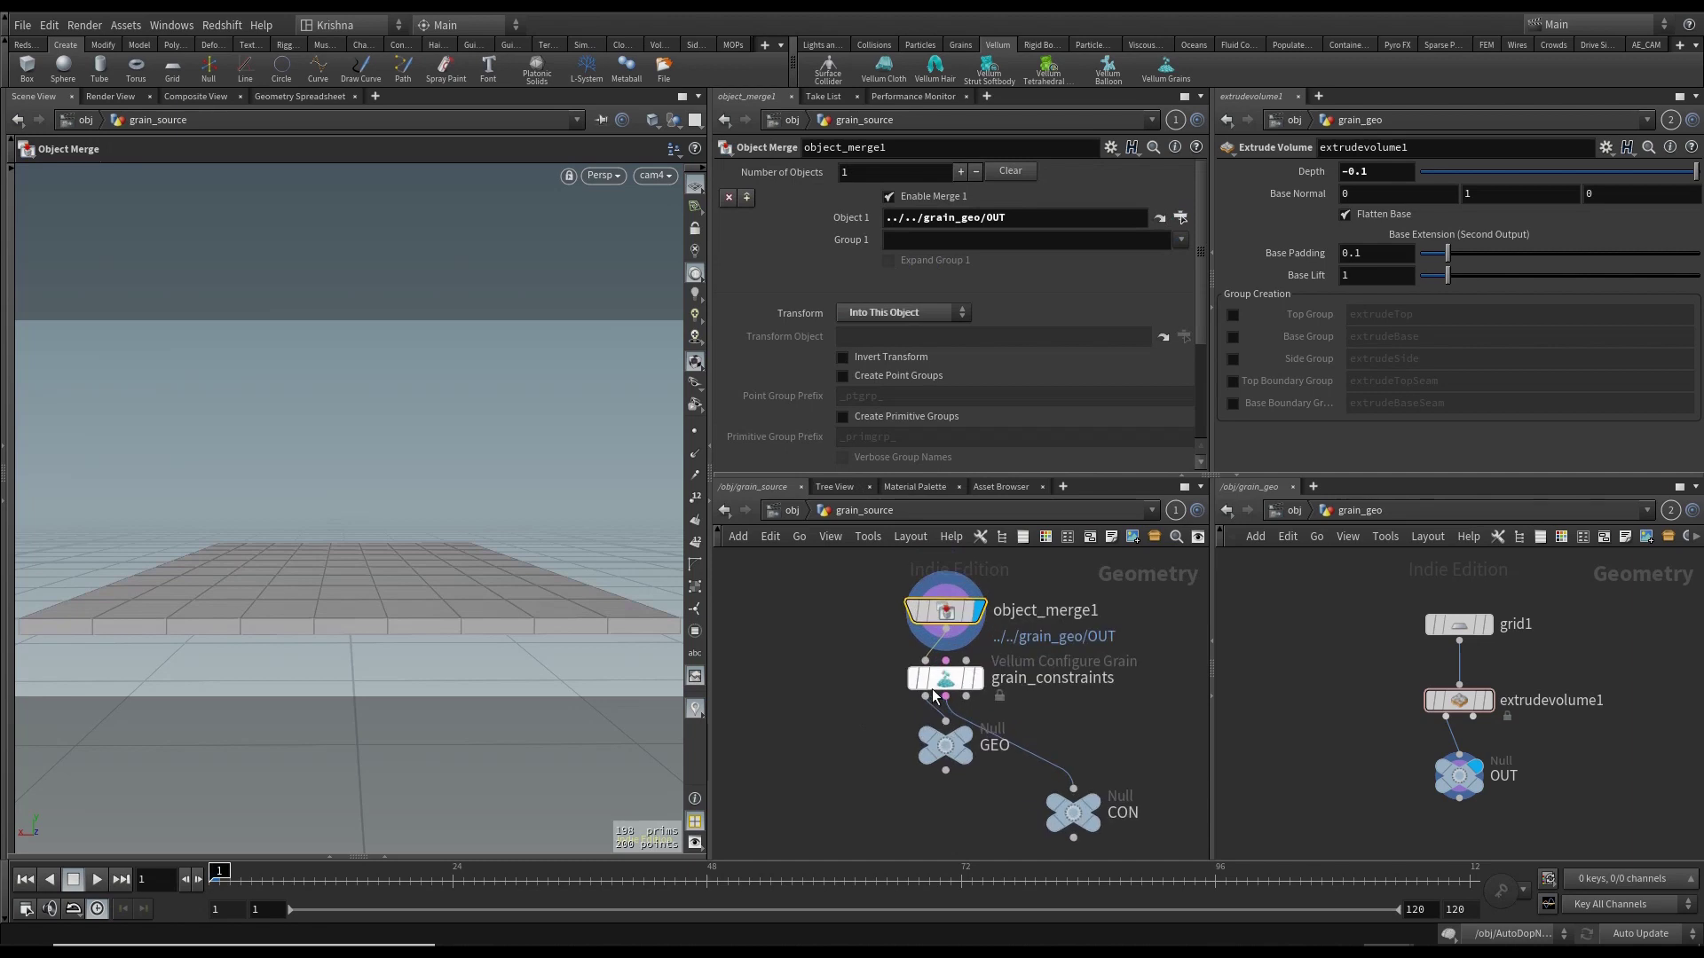
click(933, 691)
drag(948, 759, 816, 803)
drag(1068, 818, 1072, 794)
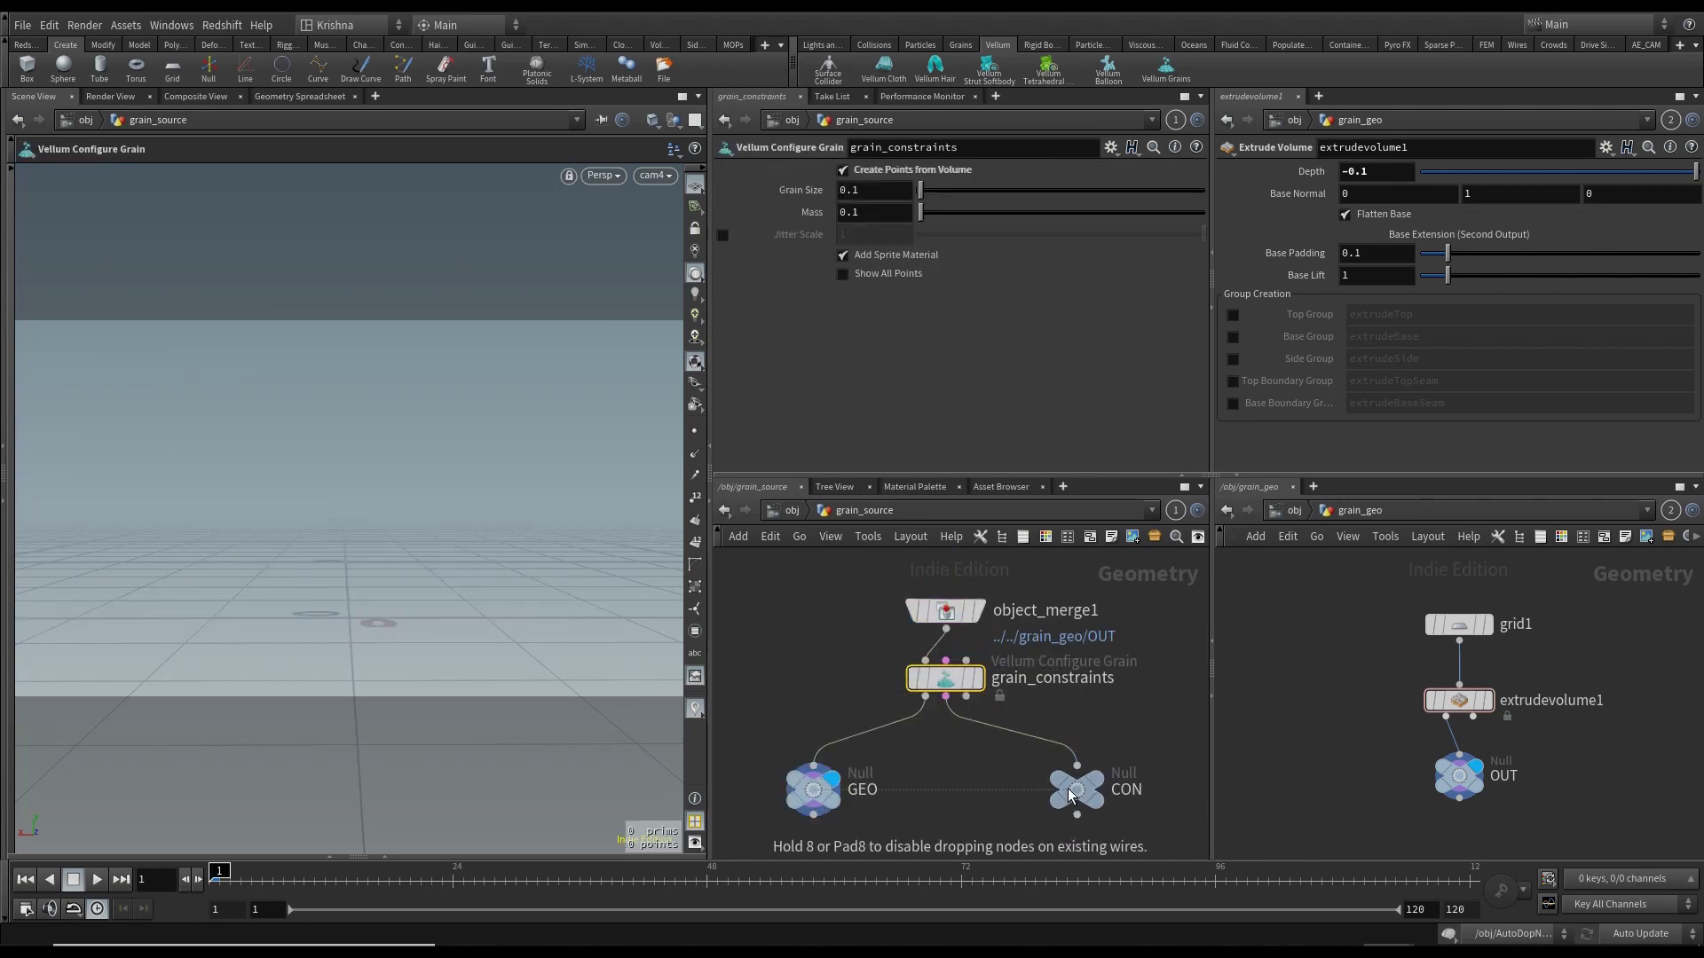
mouse_move(980, 694)
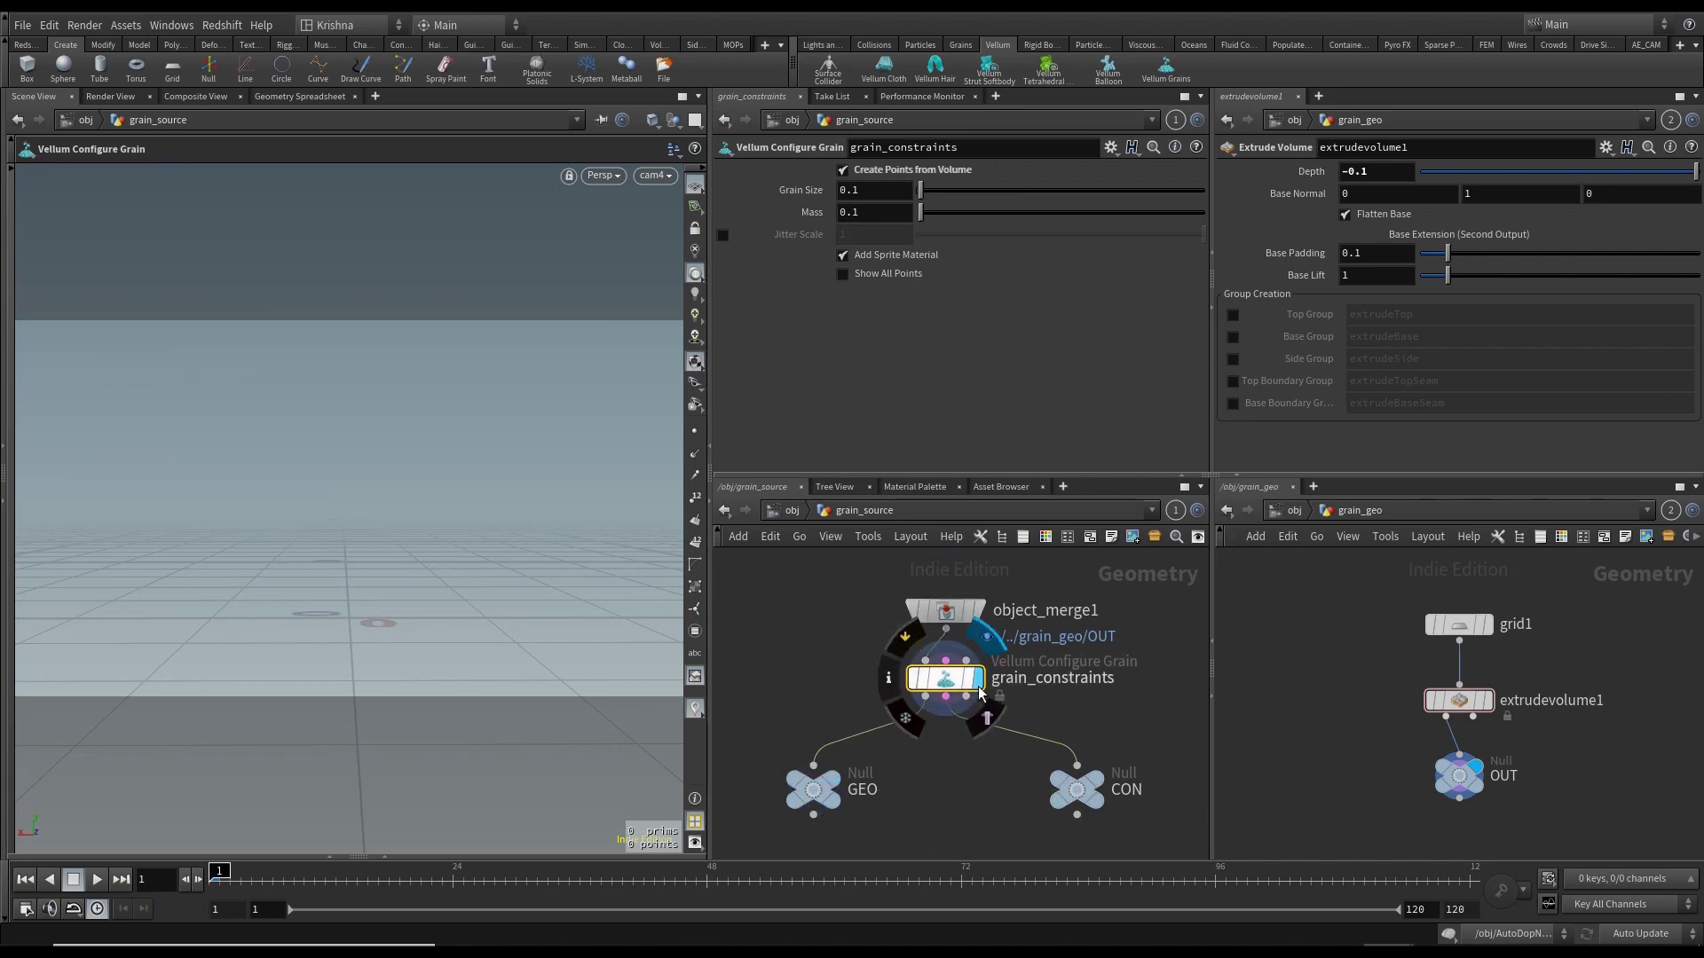
- Set grain_constraints to Grain Size 0.04, jitter enabled, and Mass 1
double_click(874, 190)
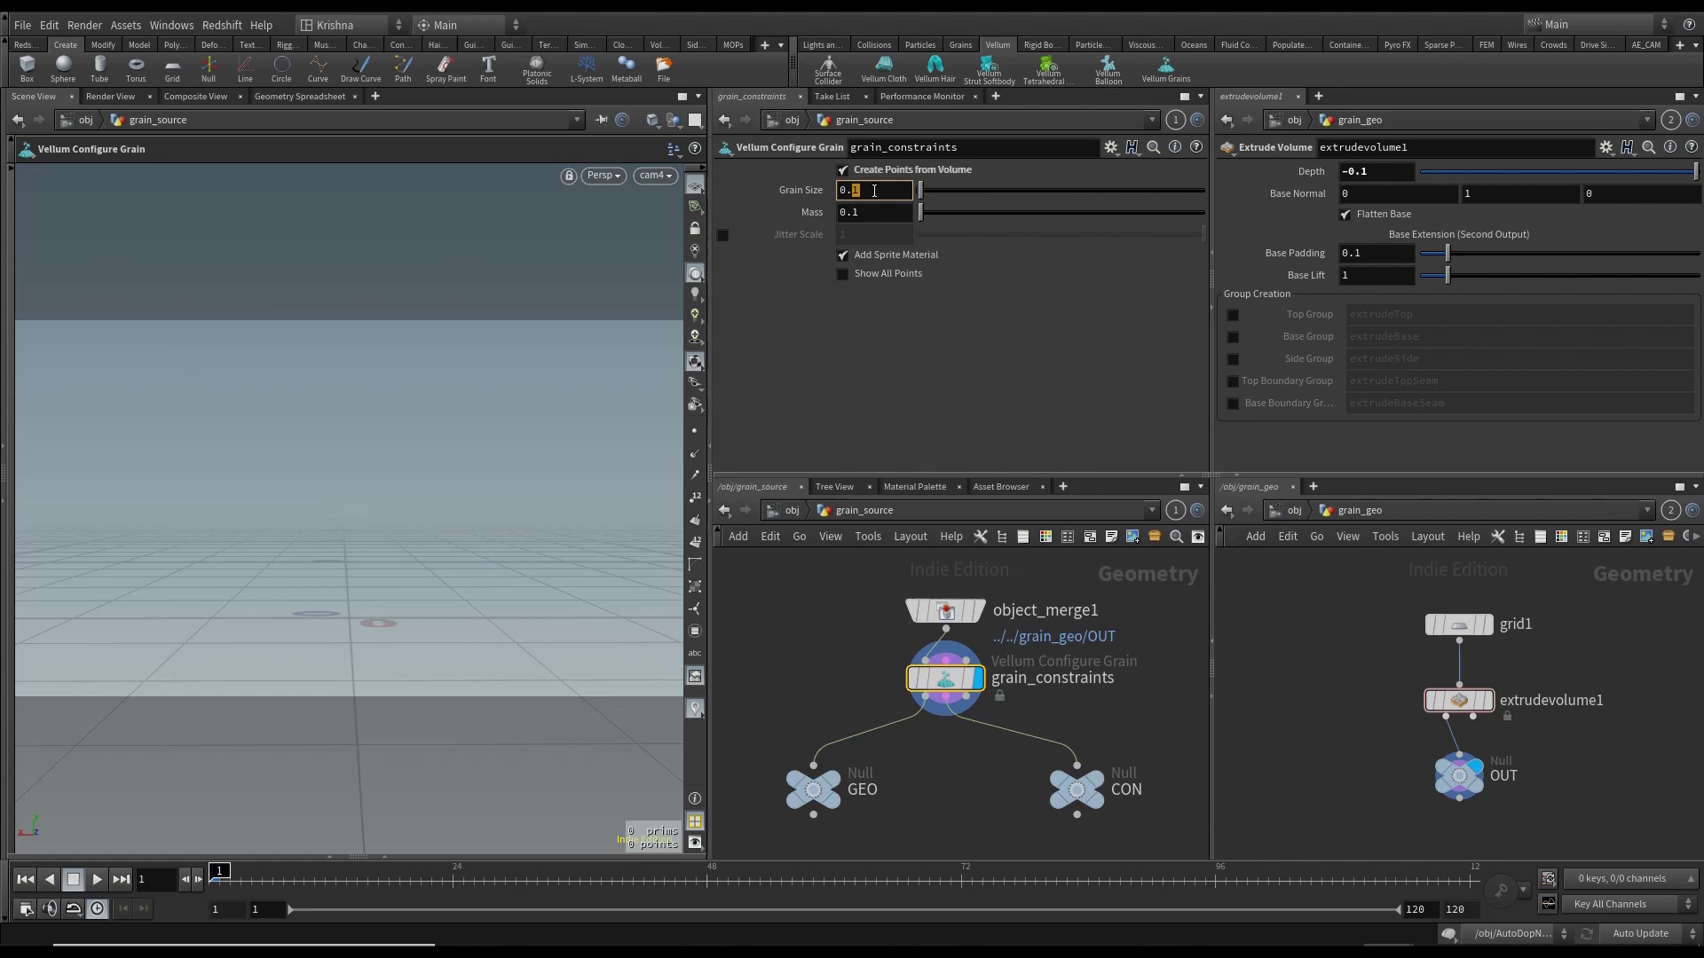
text(0)
text(4)
key(Return)
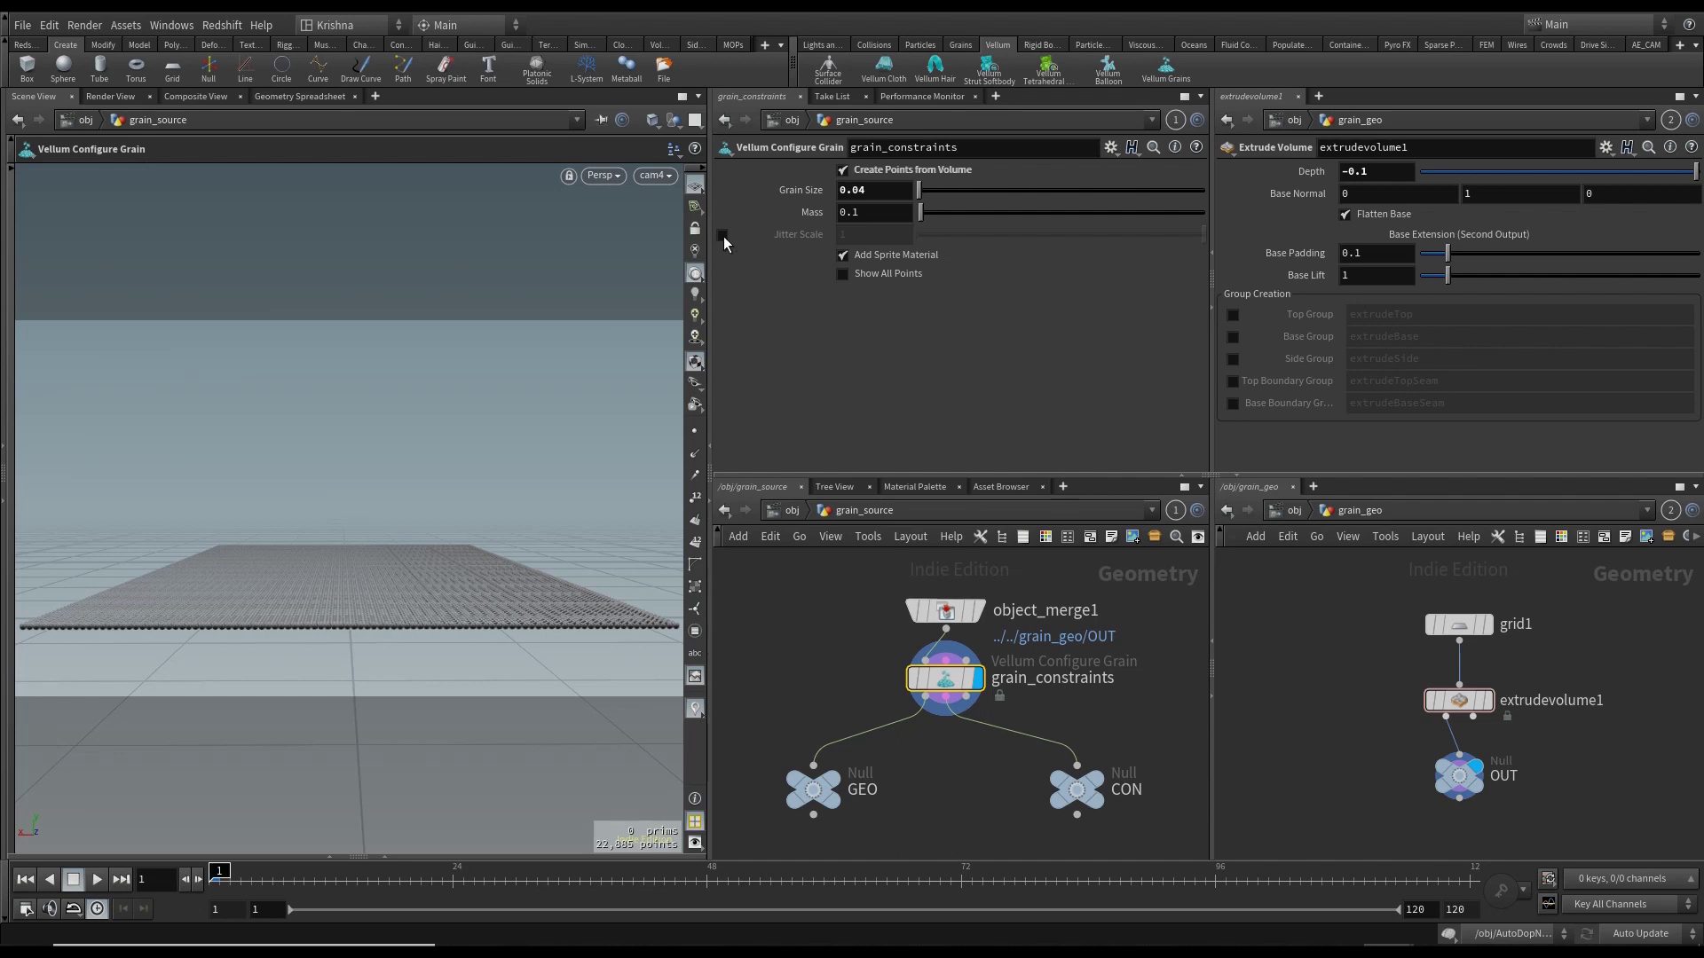
click(722, 235)
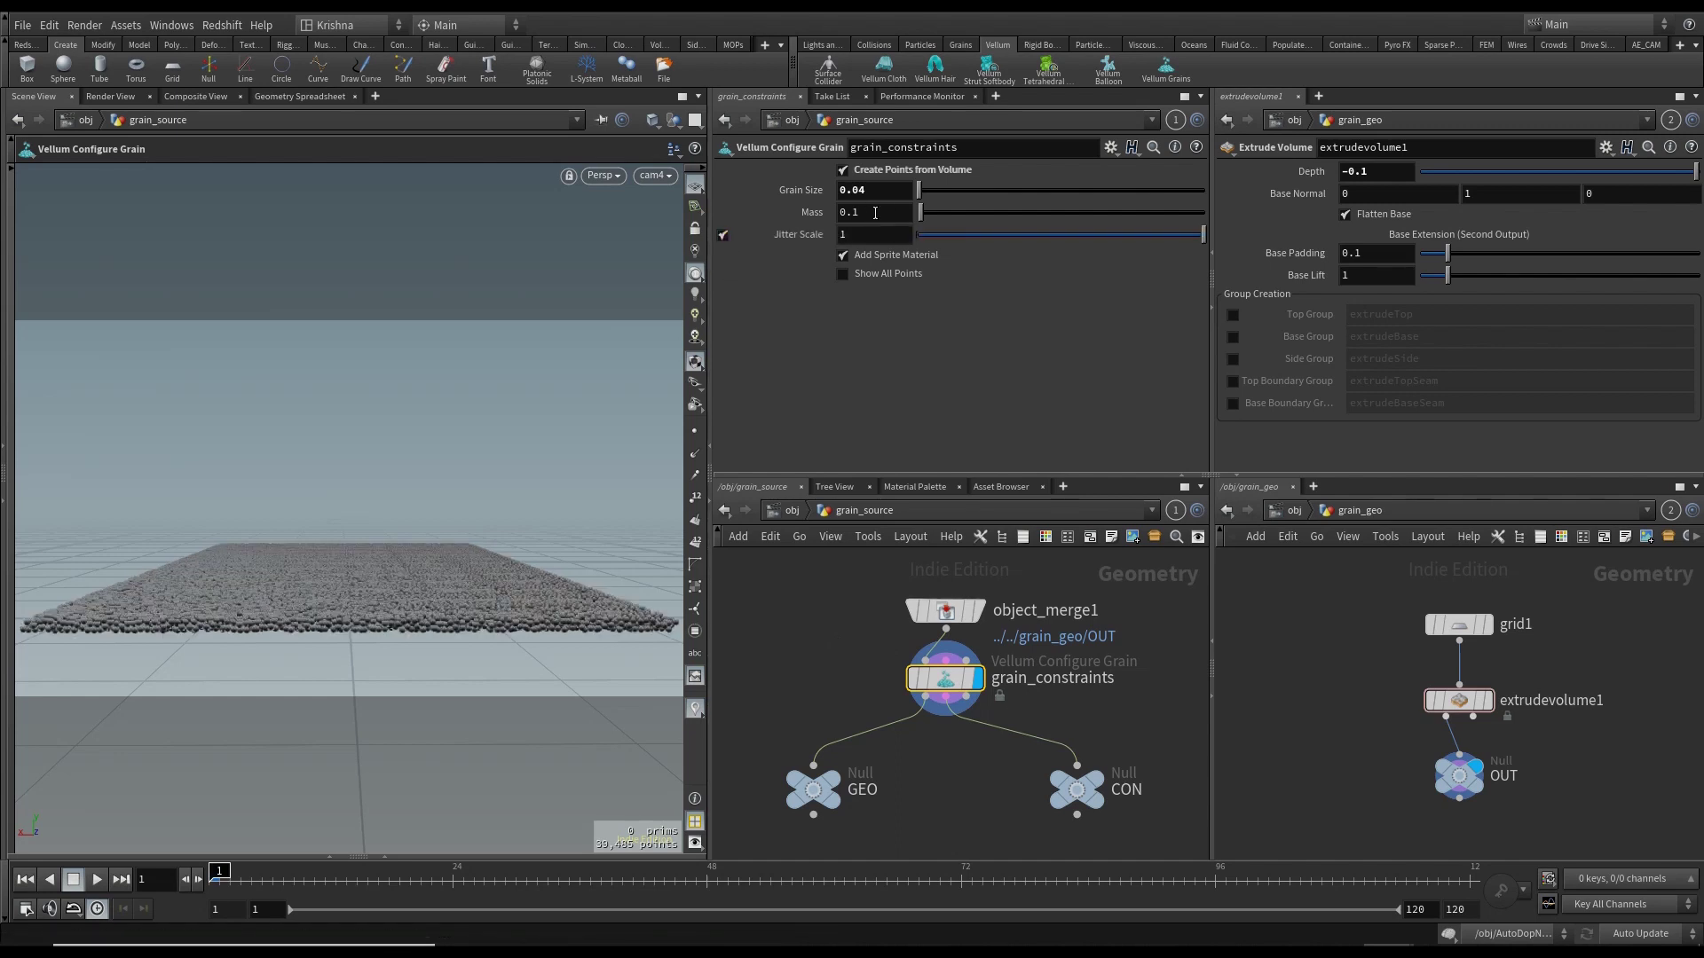
click(874, 213)
text(1)
key(Return)
scroll(907, 784, down, 1)
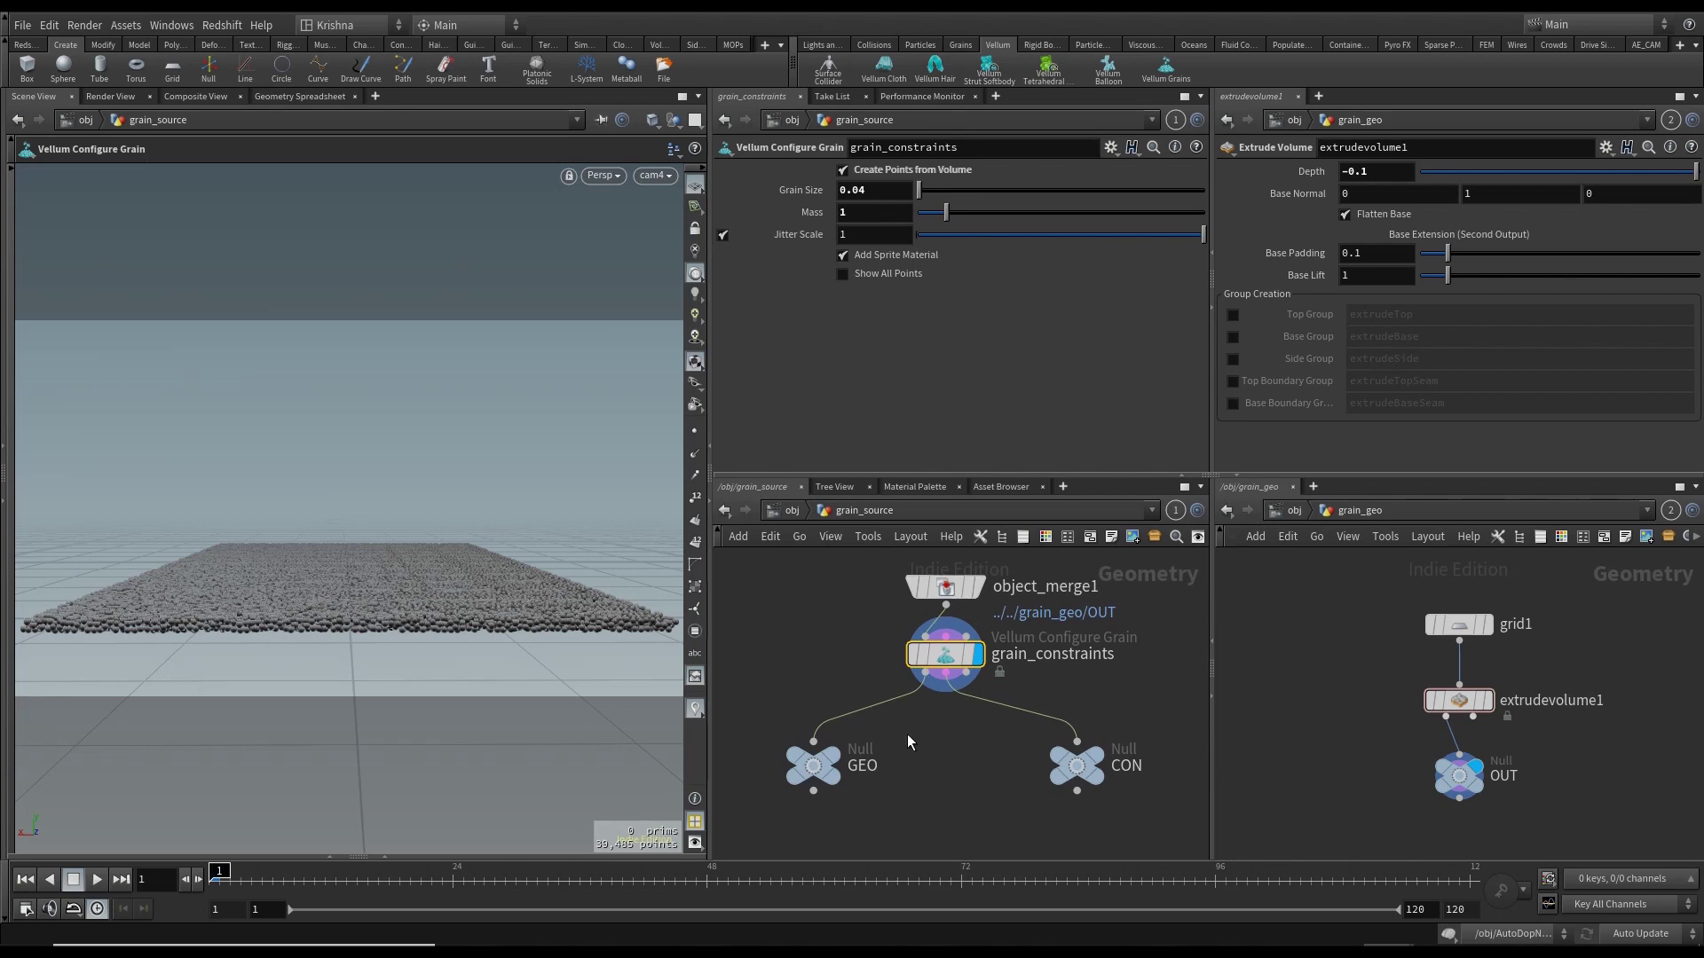
- Insert a Connect Adjacent Pieces node between grain_constraints and GEO and display it
key(Tab)
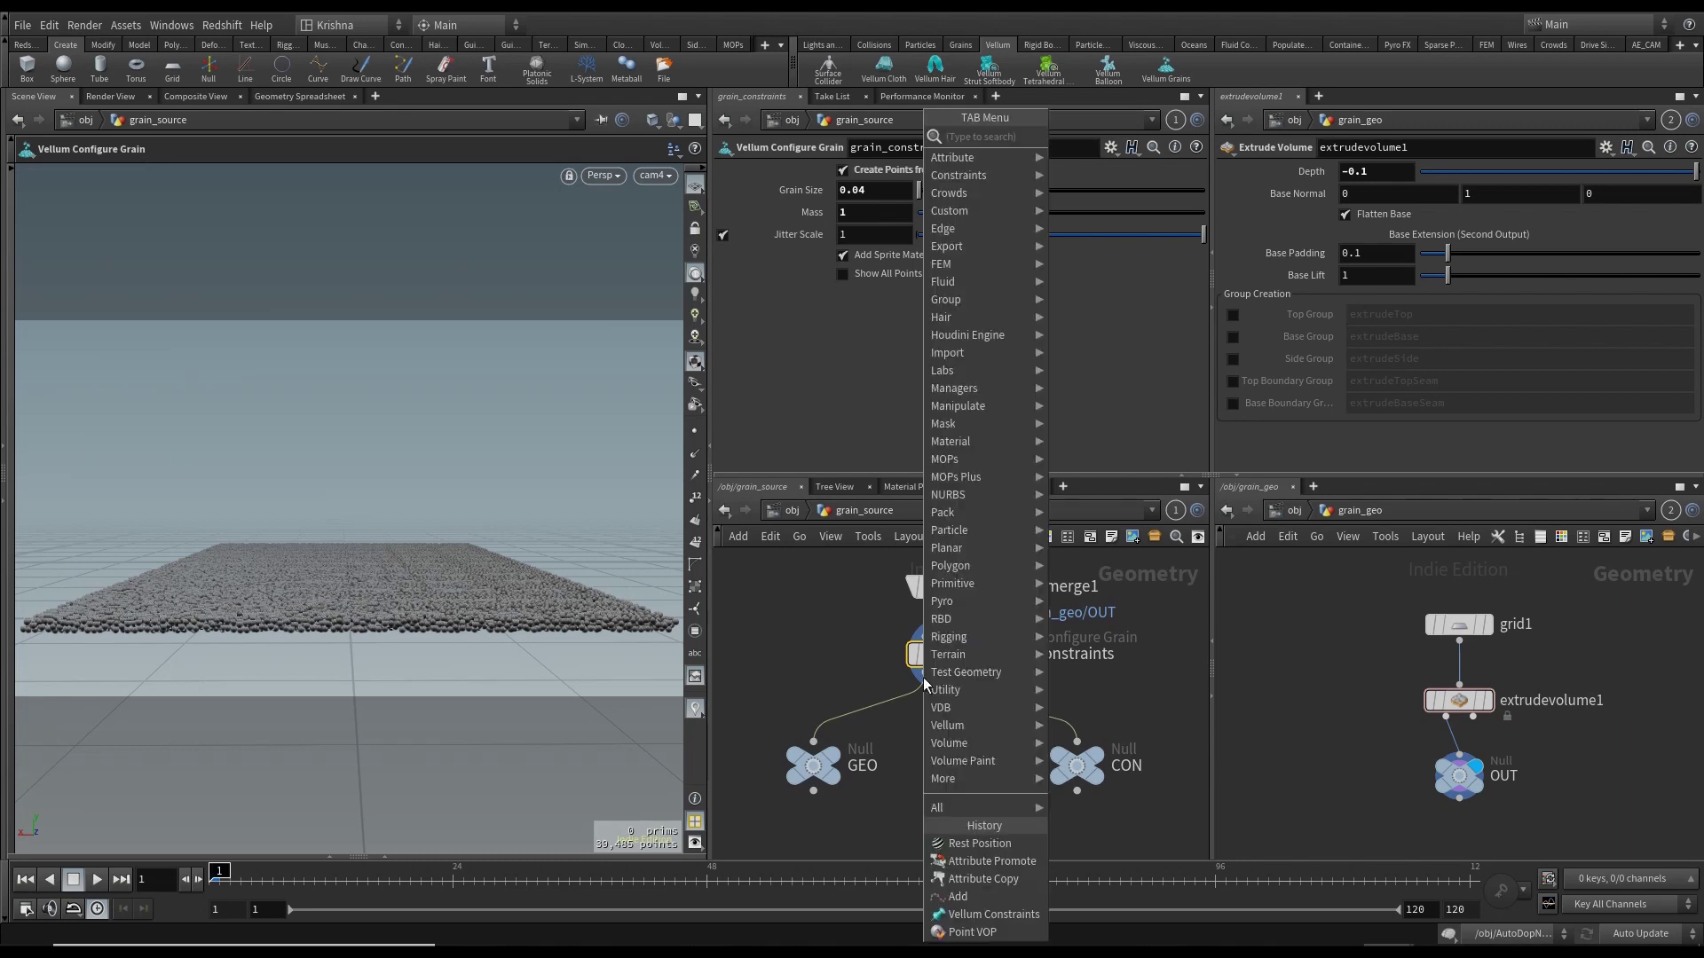
text(connect a)
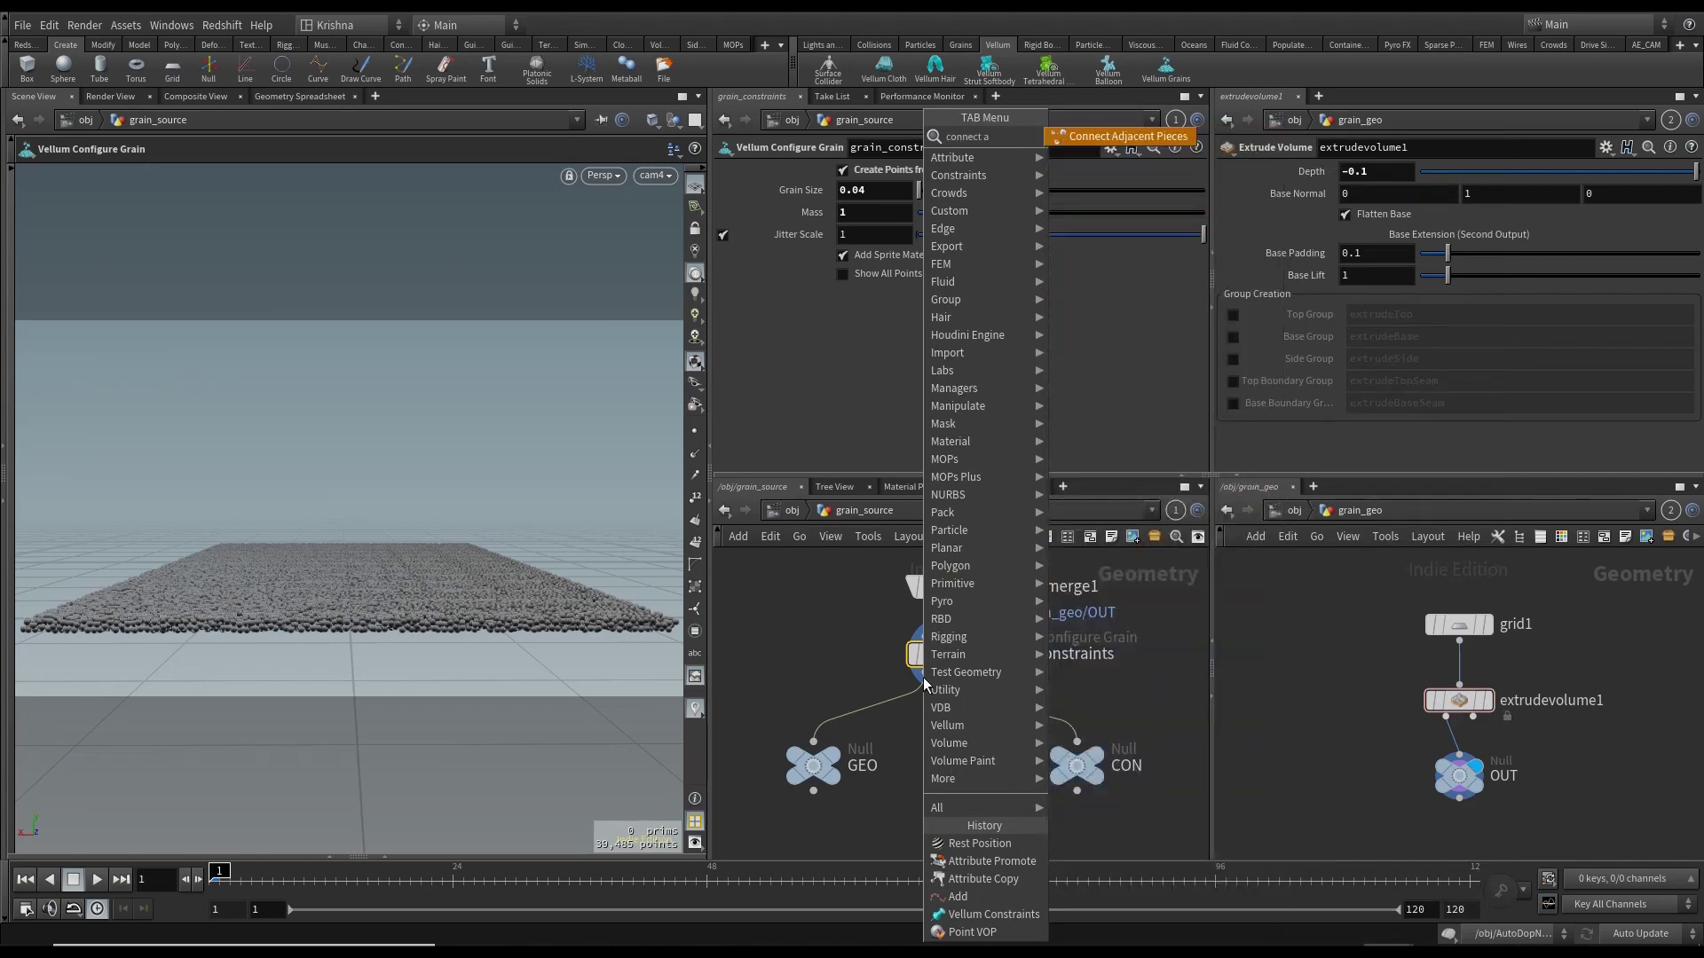
key(Return)
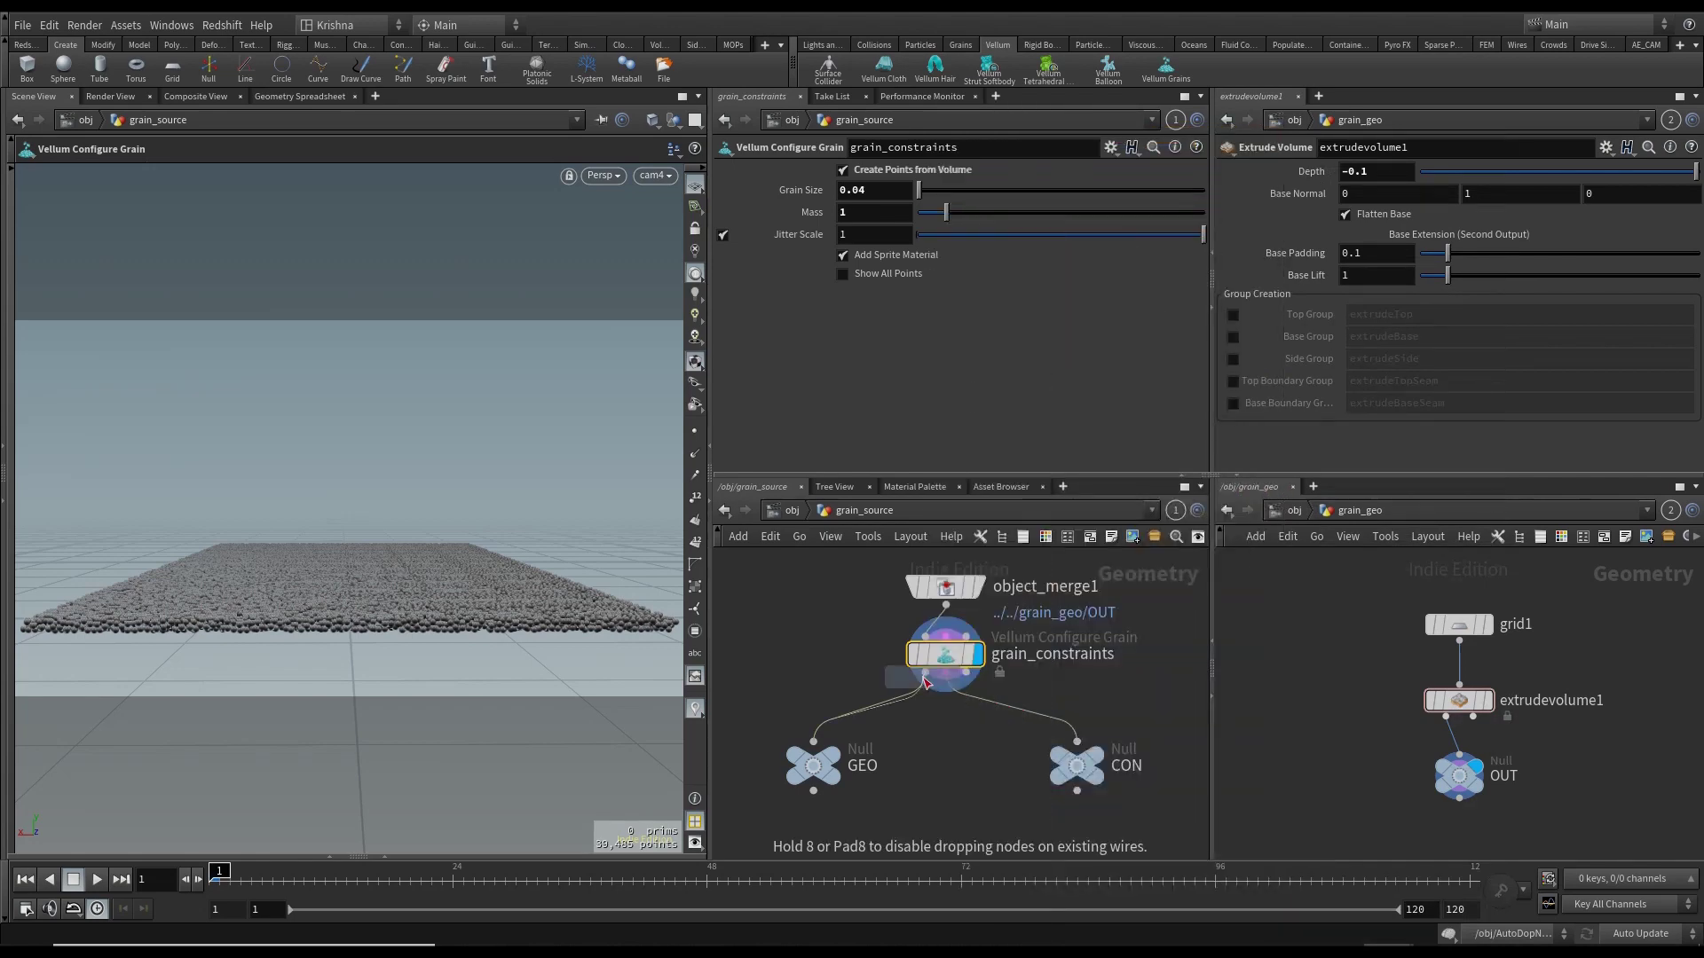
click(923, 730)
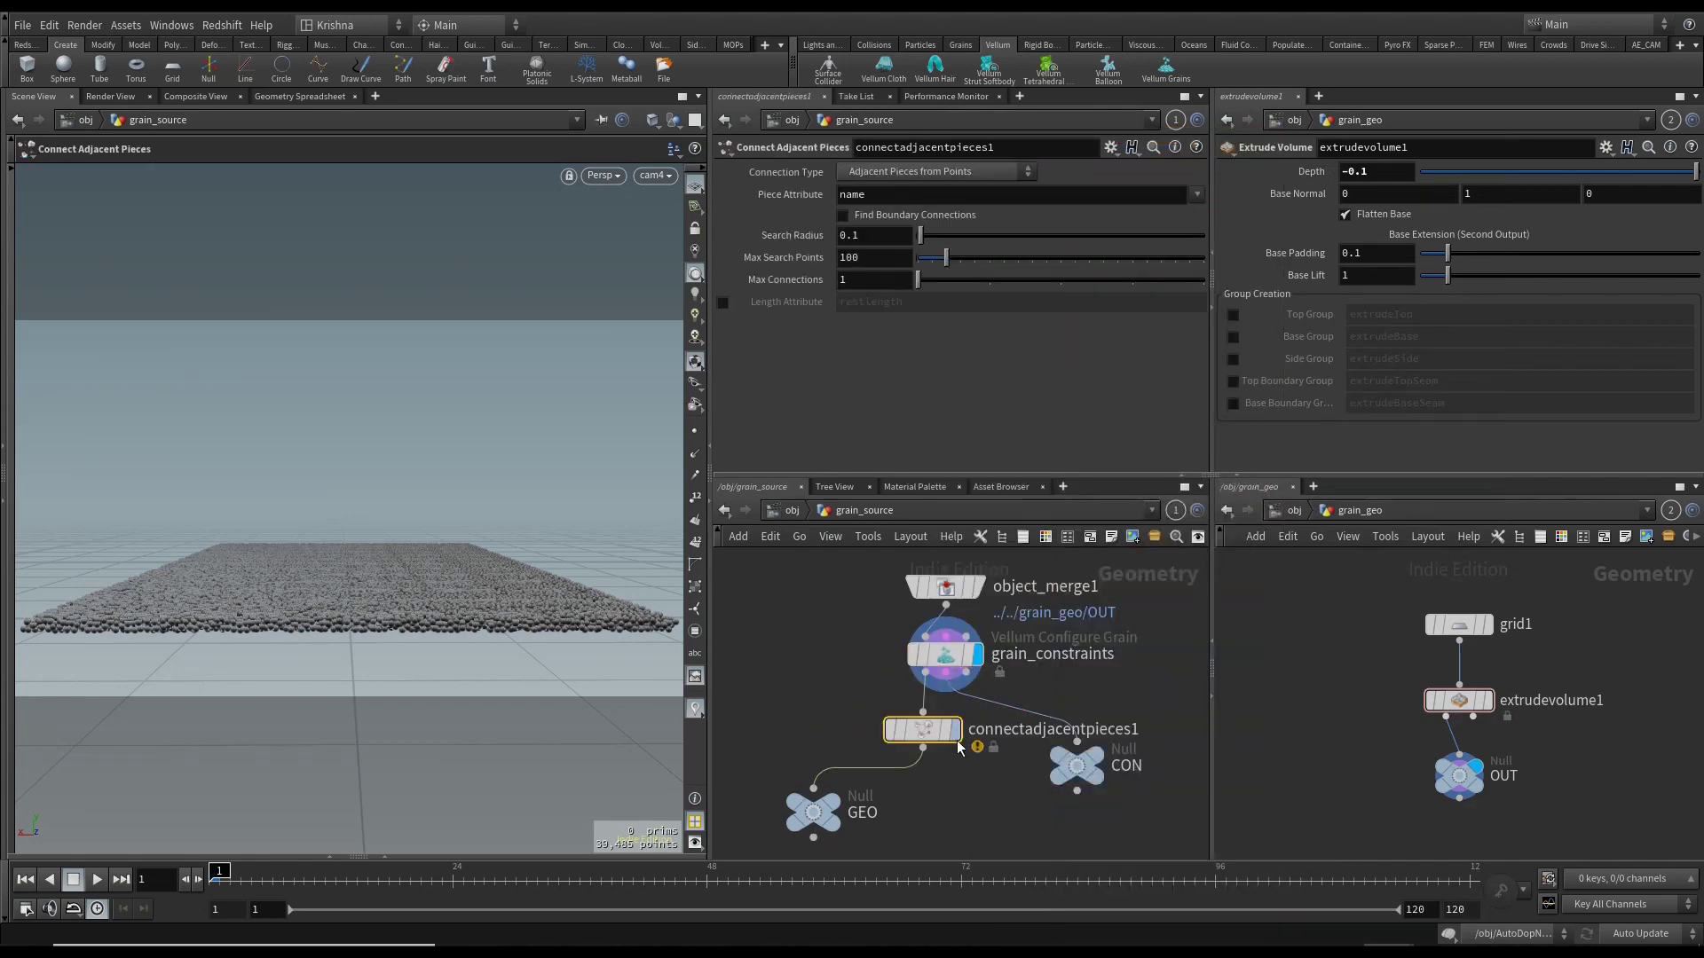
mouse_move(957, 739)
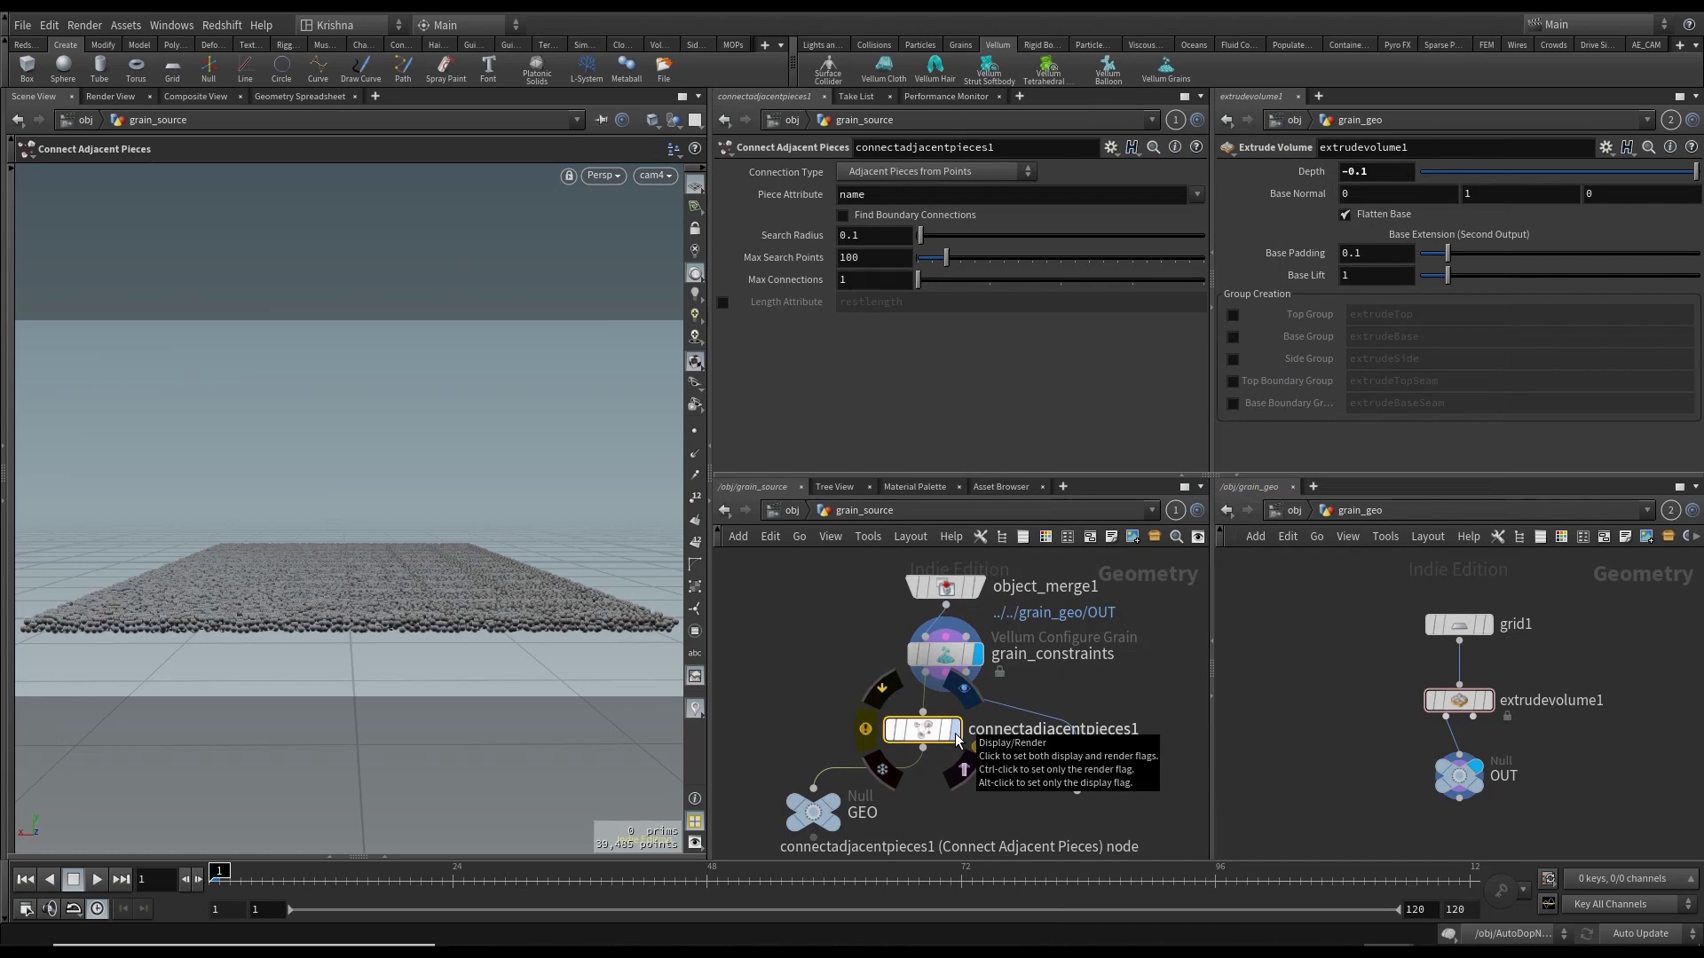
click(955, 733)
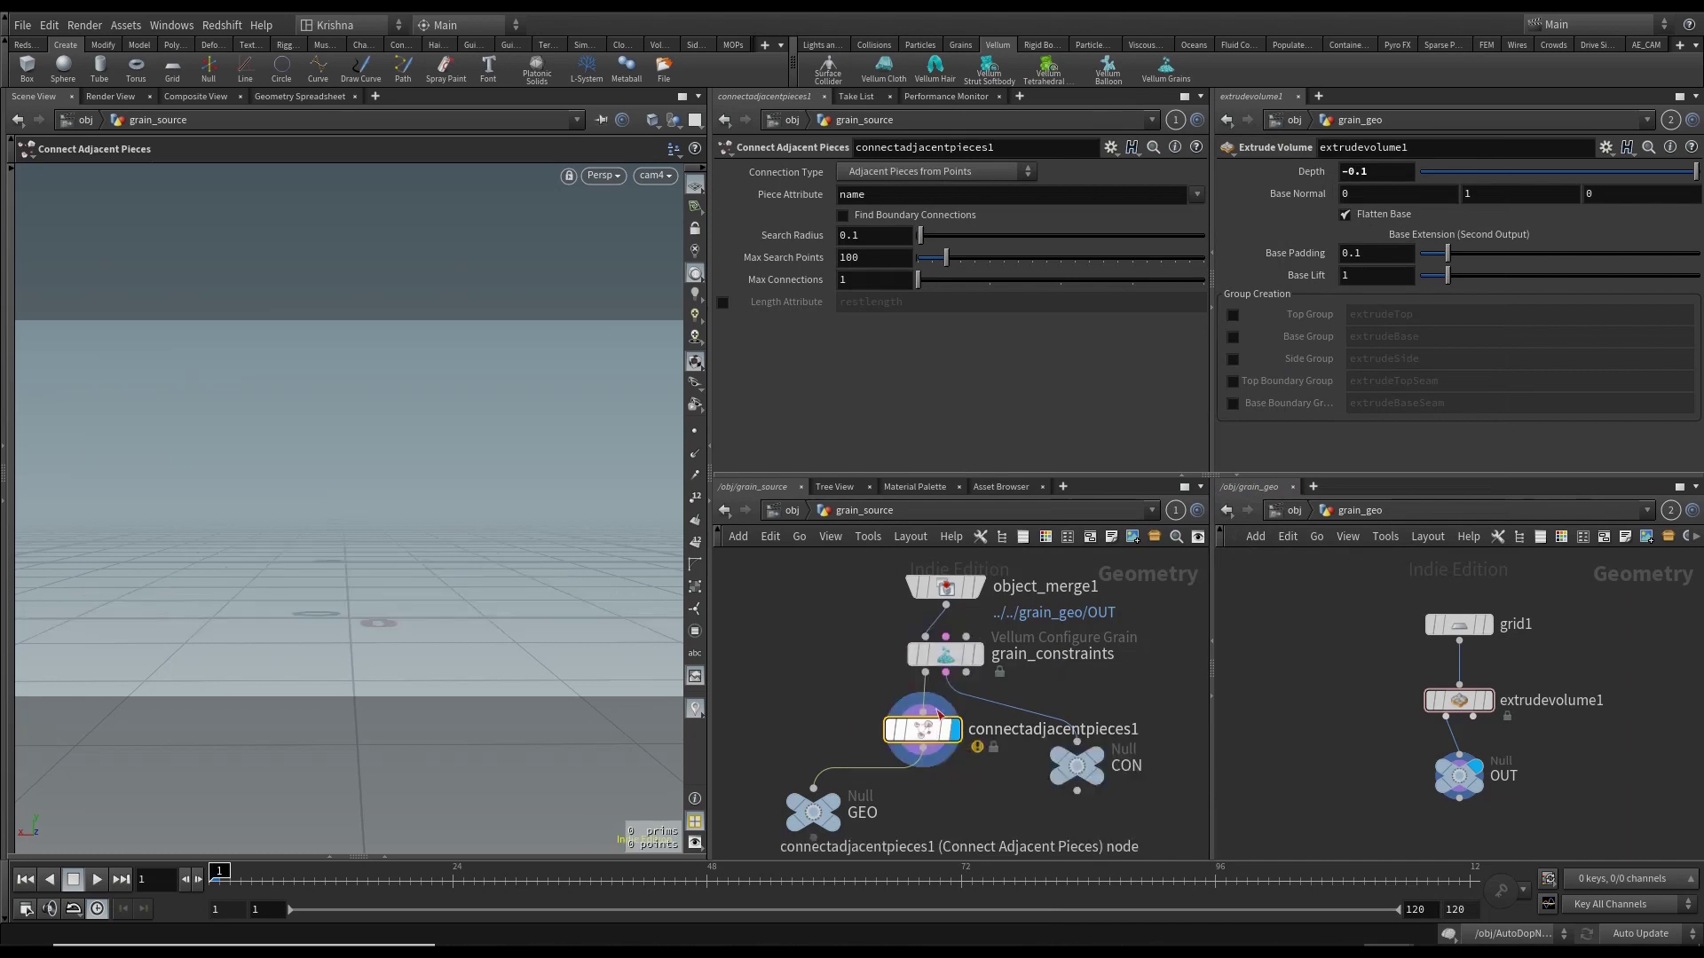
- Set connectadjacentpieces1 to Adjacent Points with a Search Radius of 2
click(878, 241)
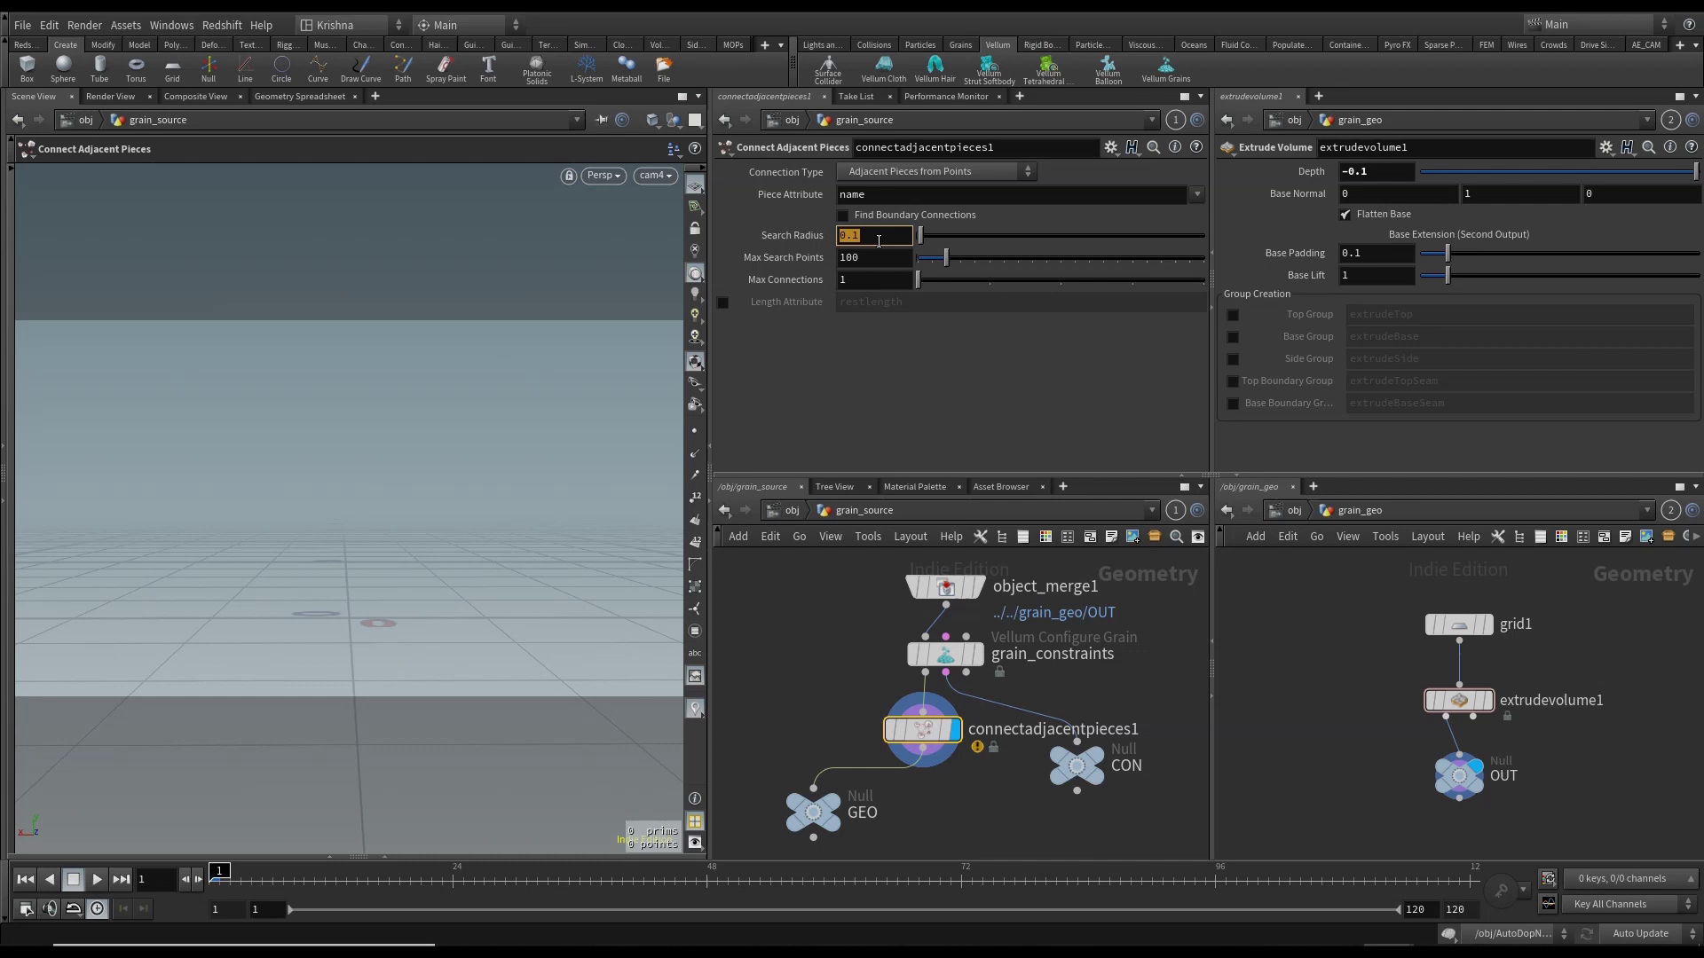
text(2)
key(Return)
click(886, 181)
click(885, 218)
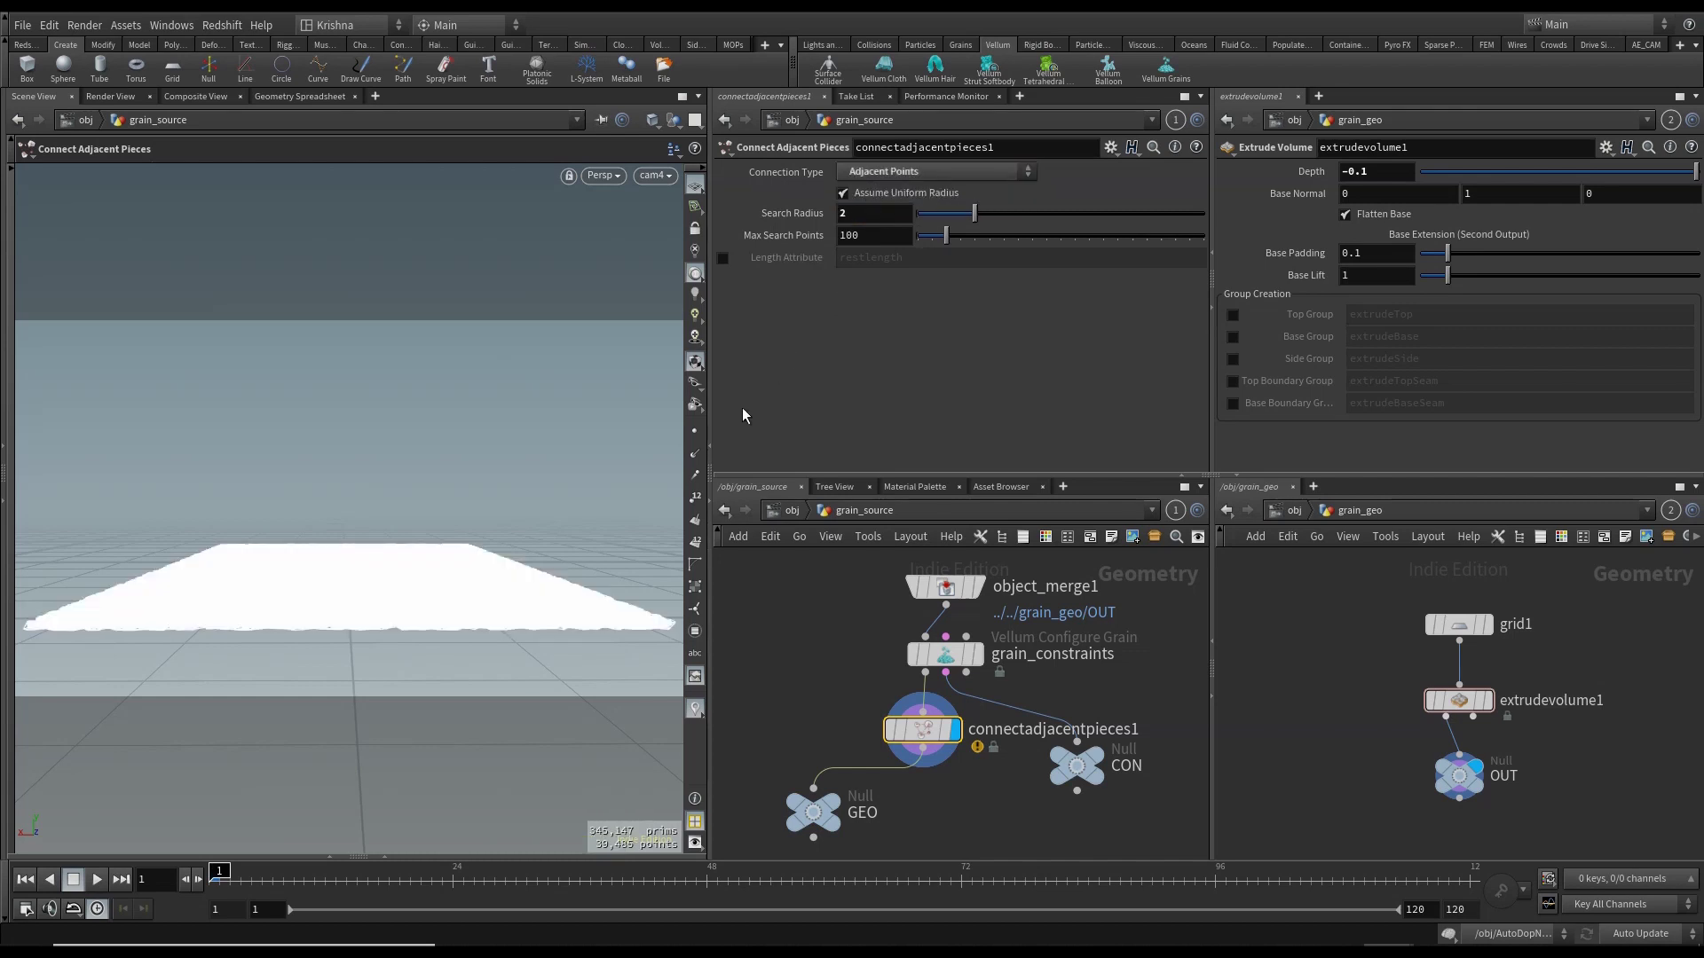
ctrl+middle_click(798, 214)
drag(921, 214, 951, 222)
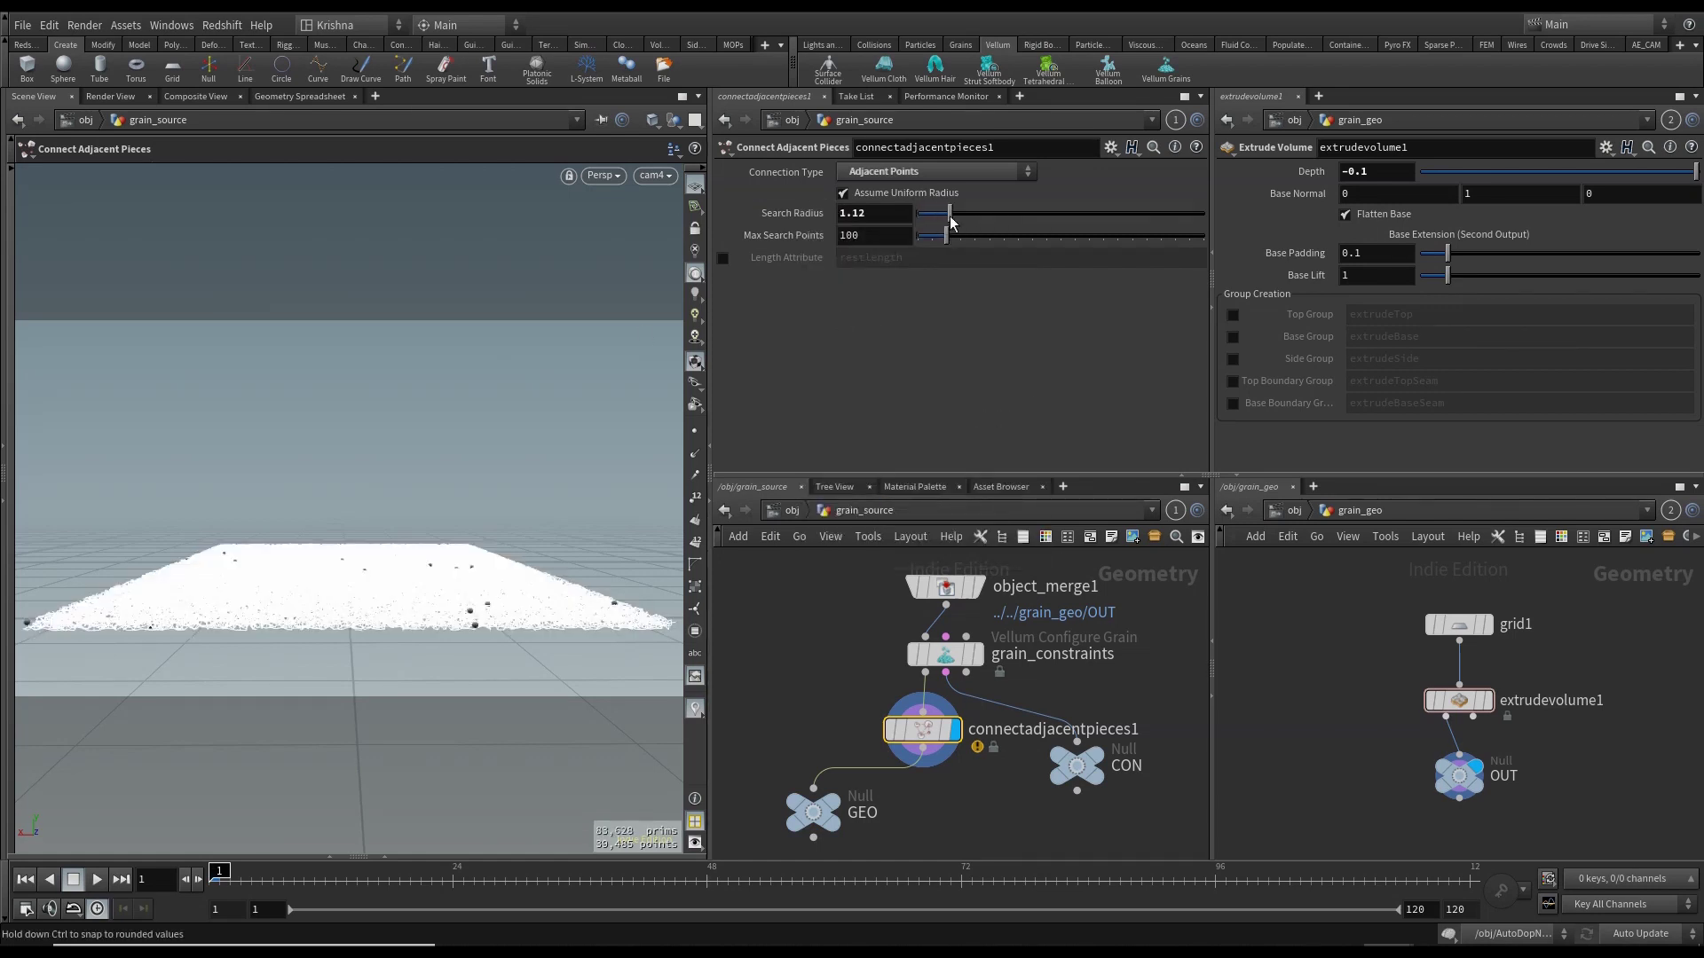
click(889, 217)
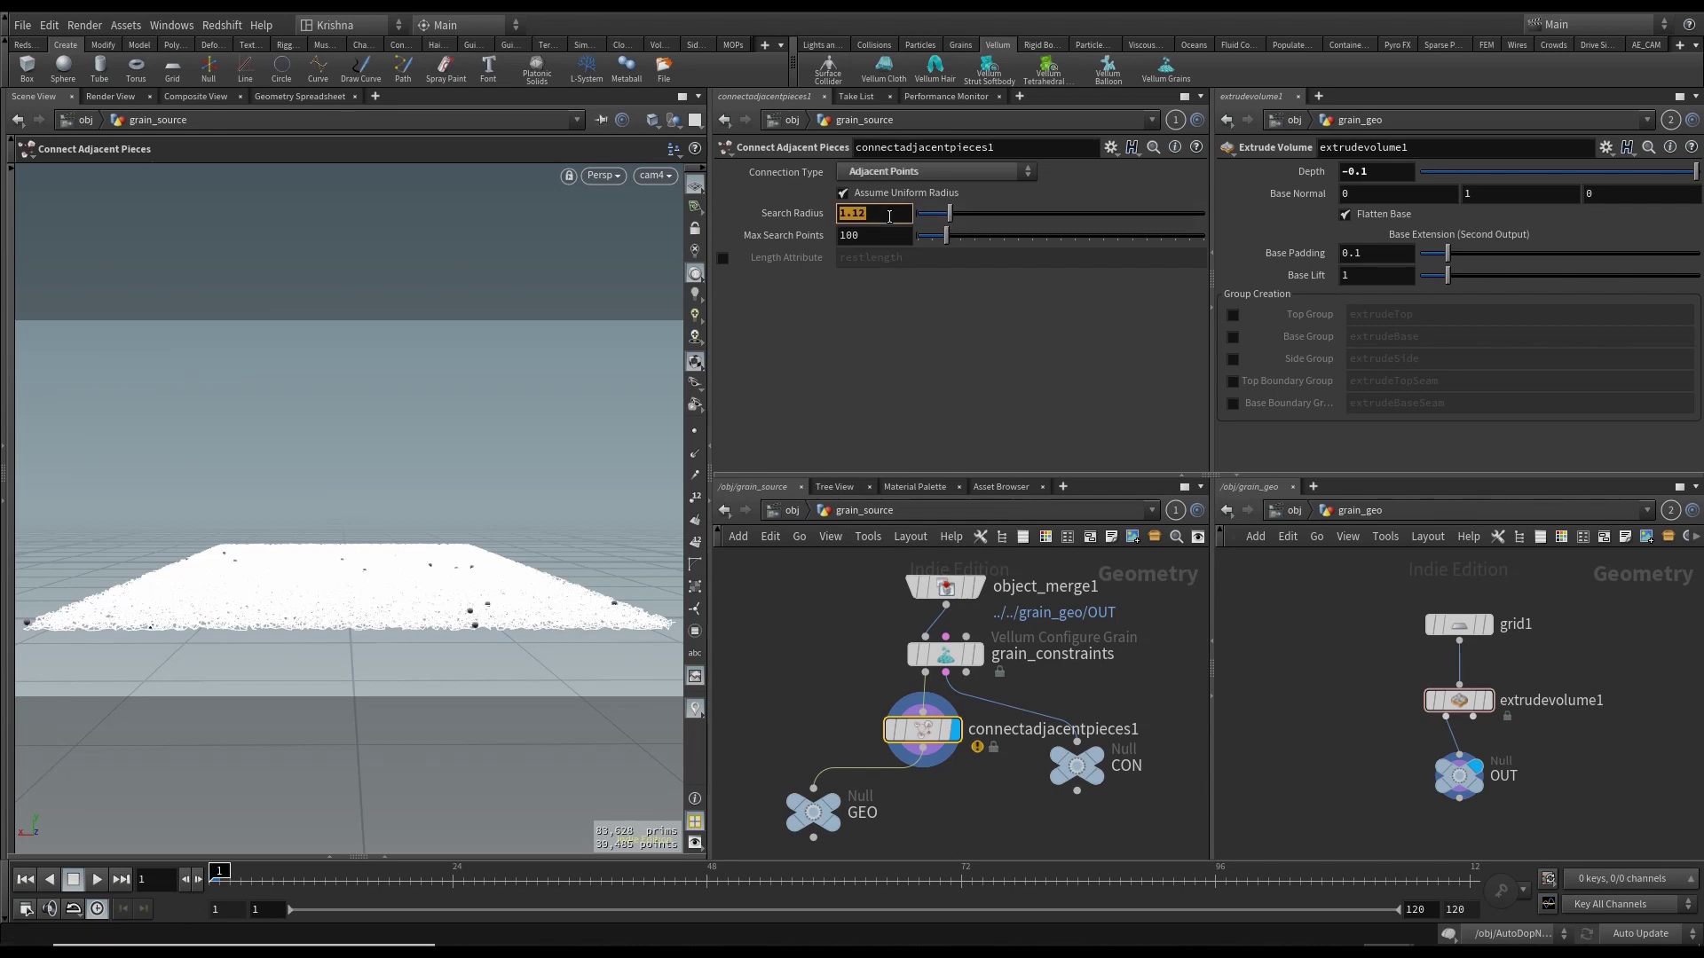
text(2)
key(Return)
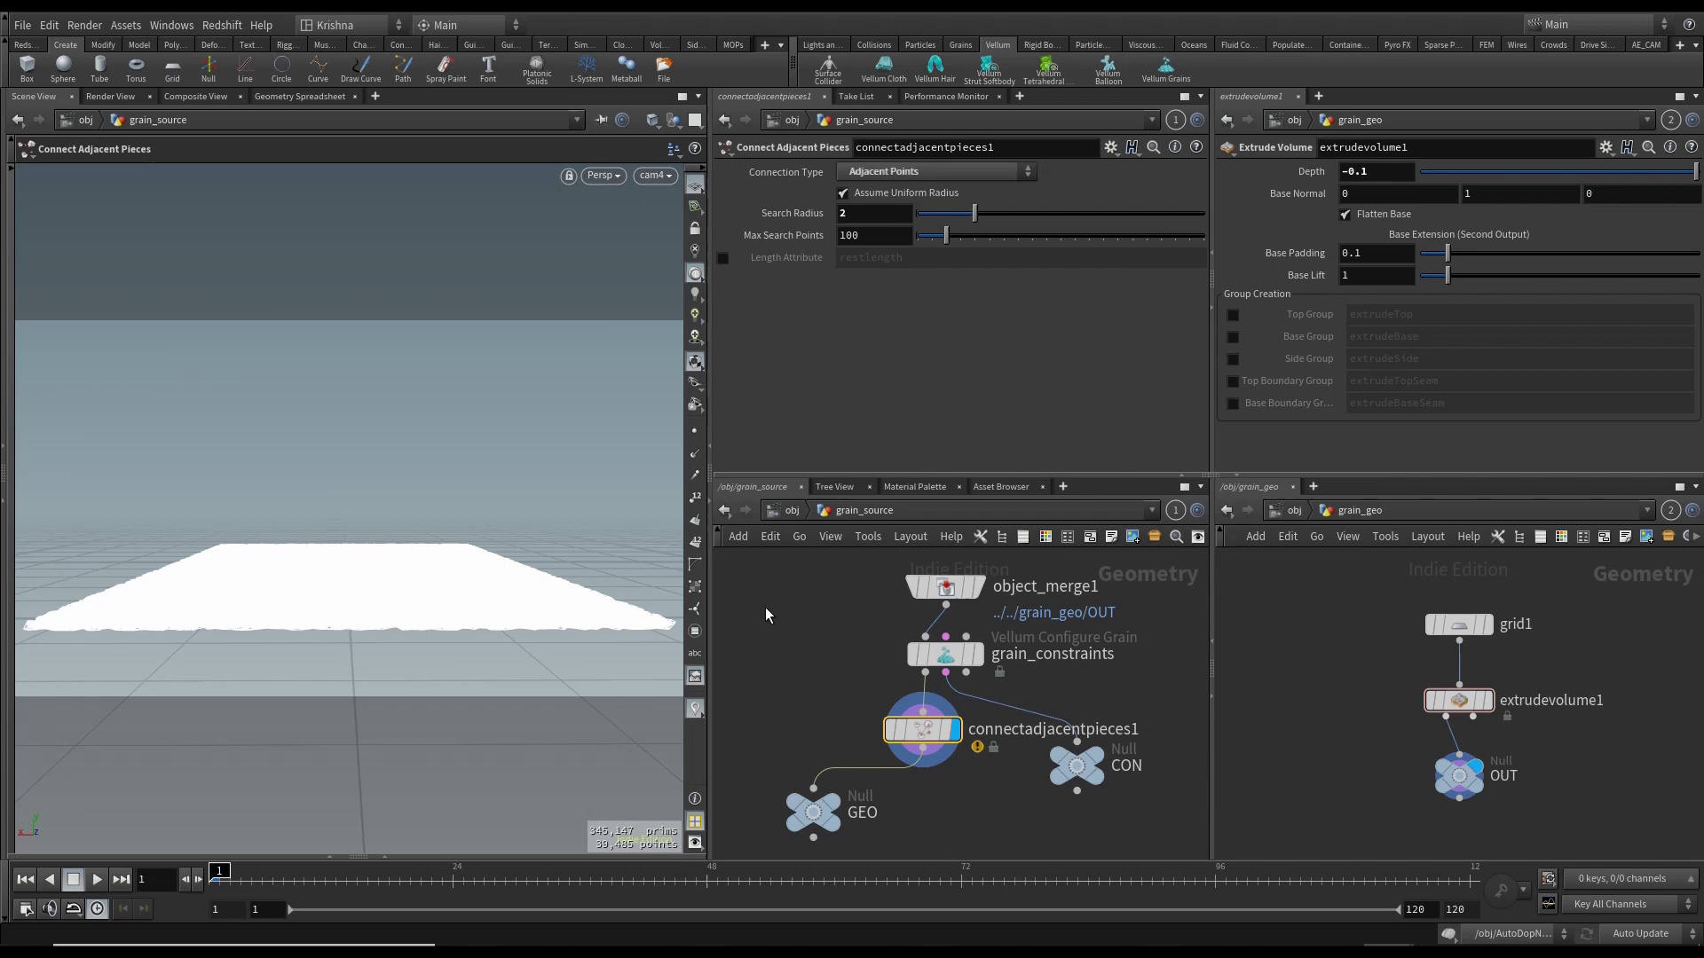
- Tidy the layout and add a Point VOP below connectadjacentpieces1
key(l)
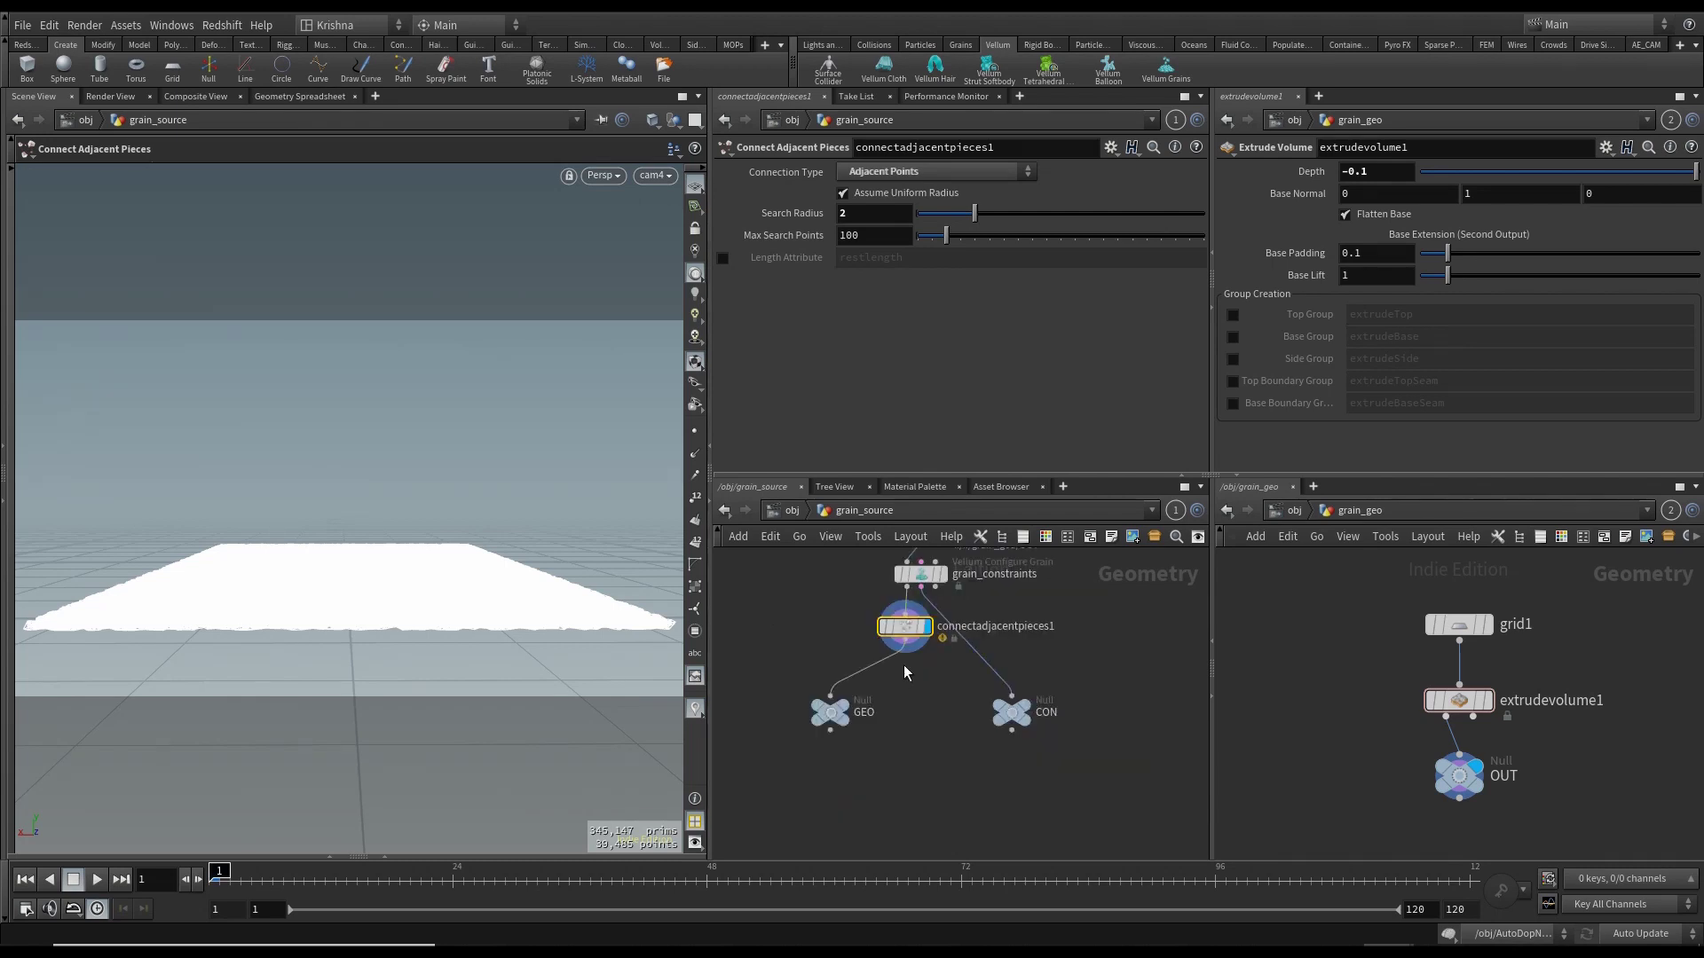
key(Tab)
text(point)
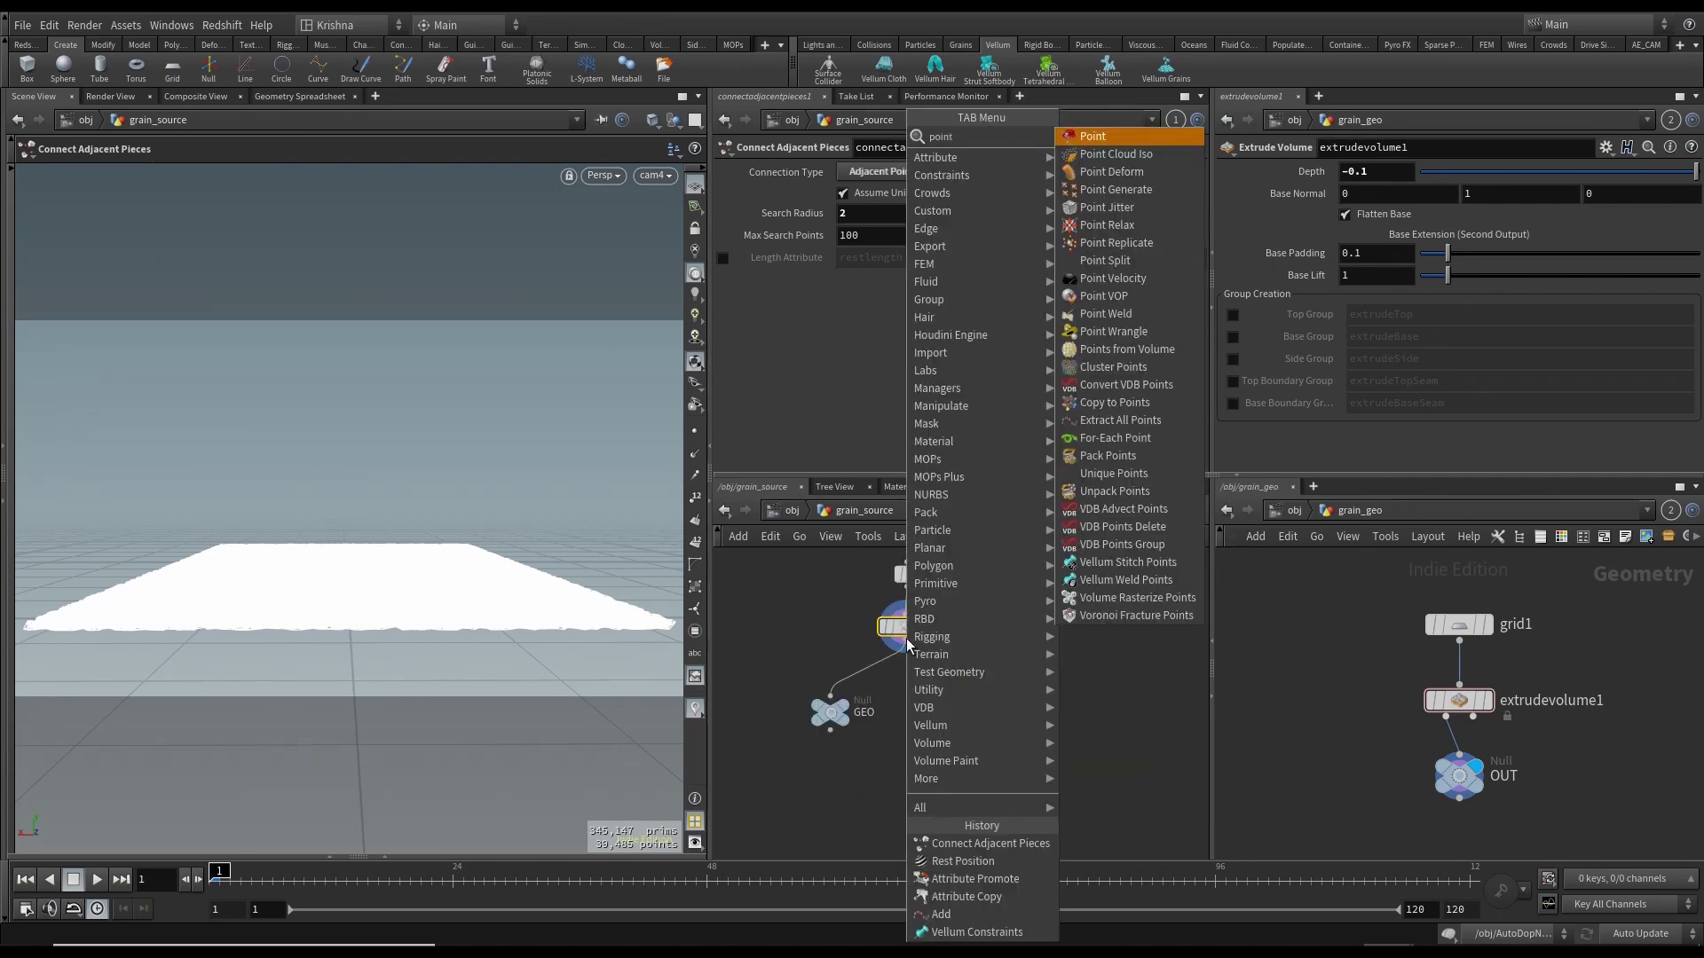
text(v)
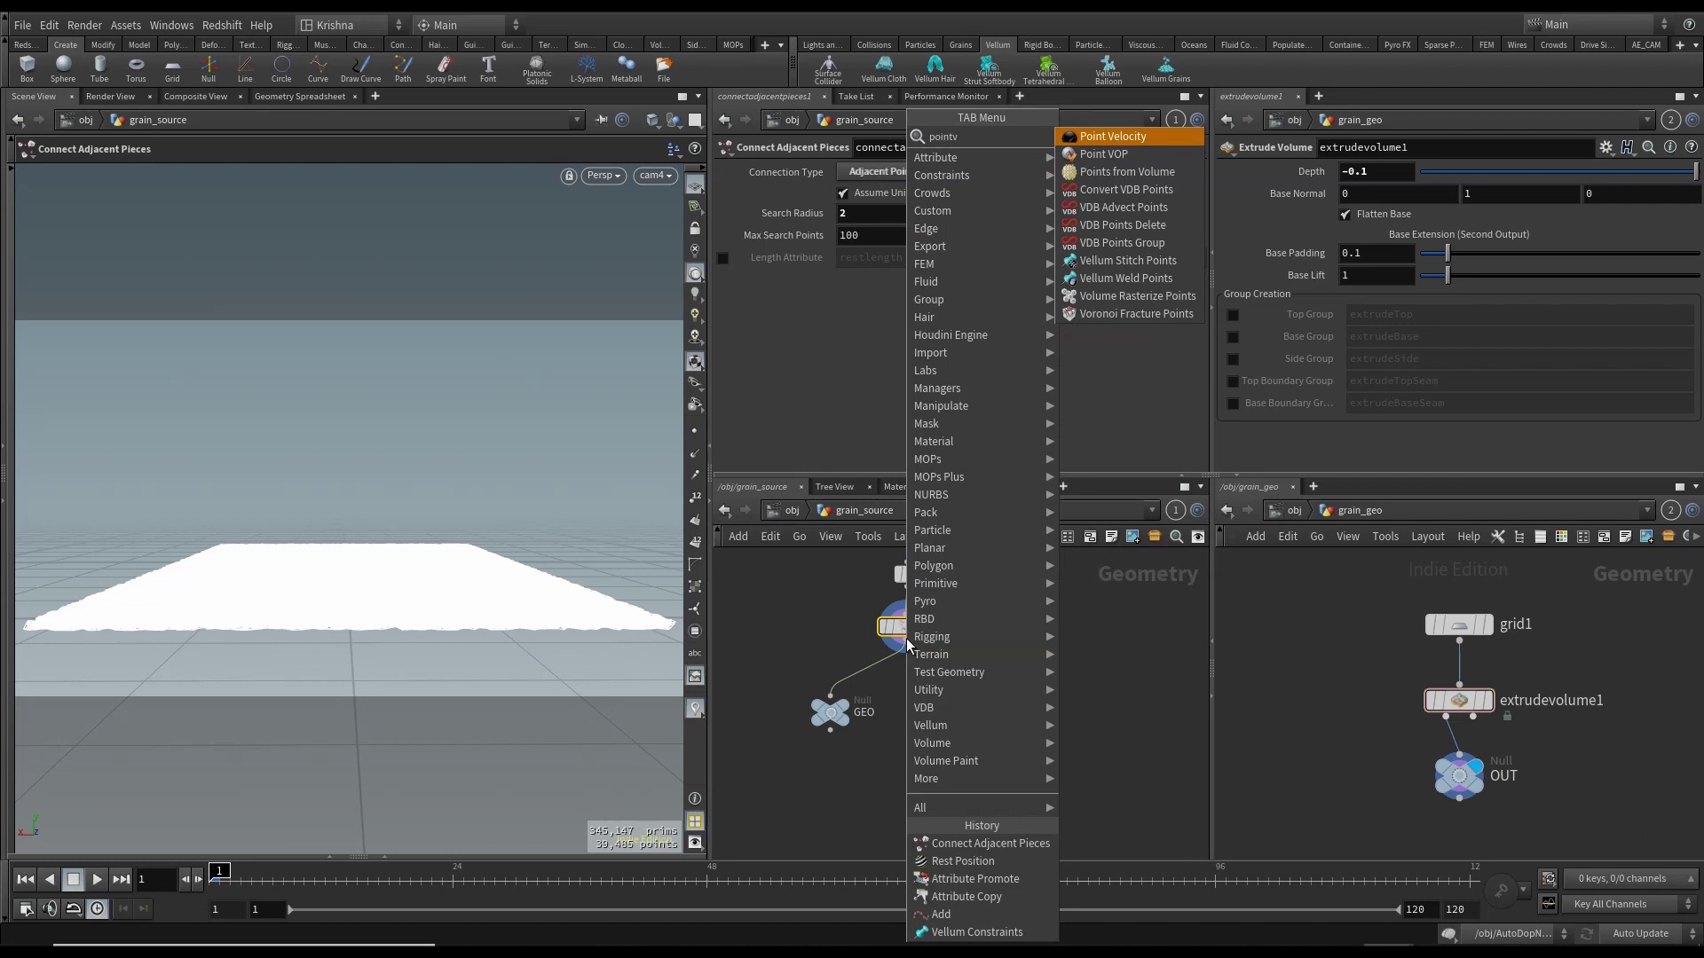
key(Down)
key(Return)
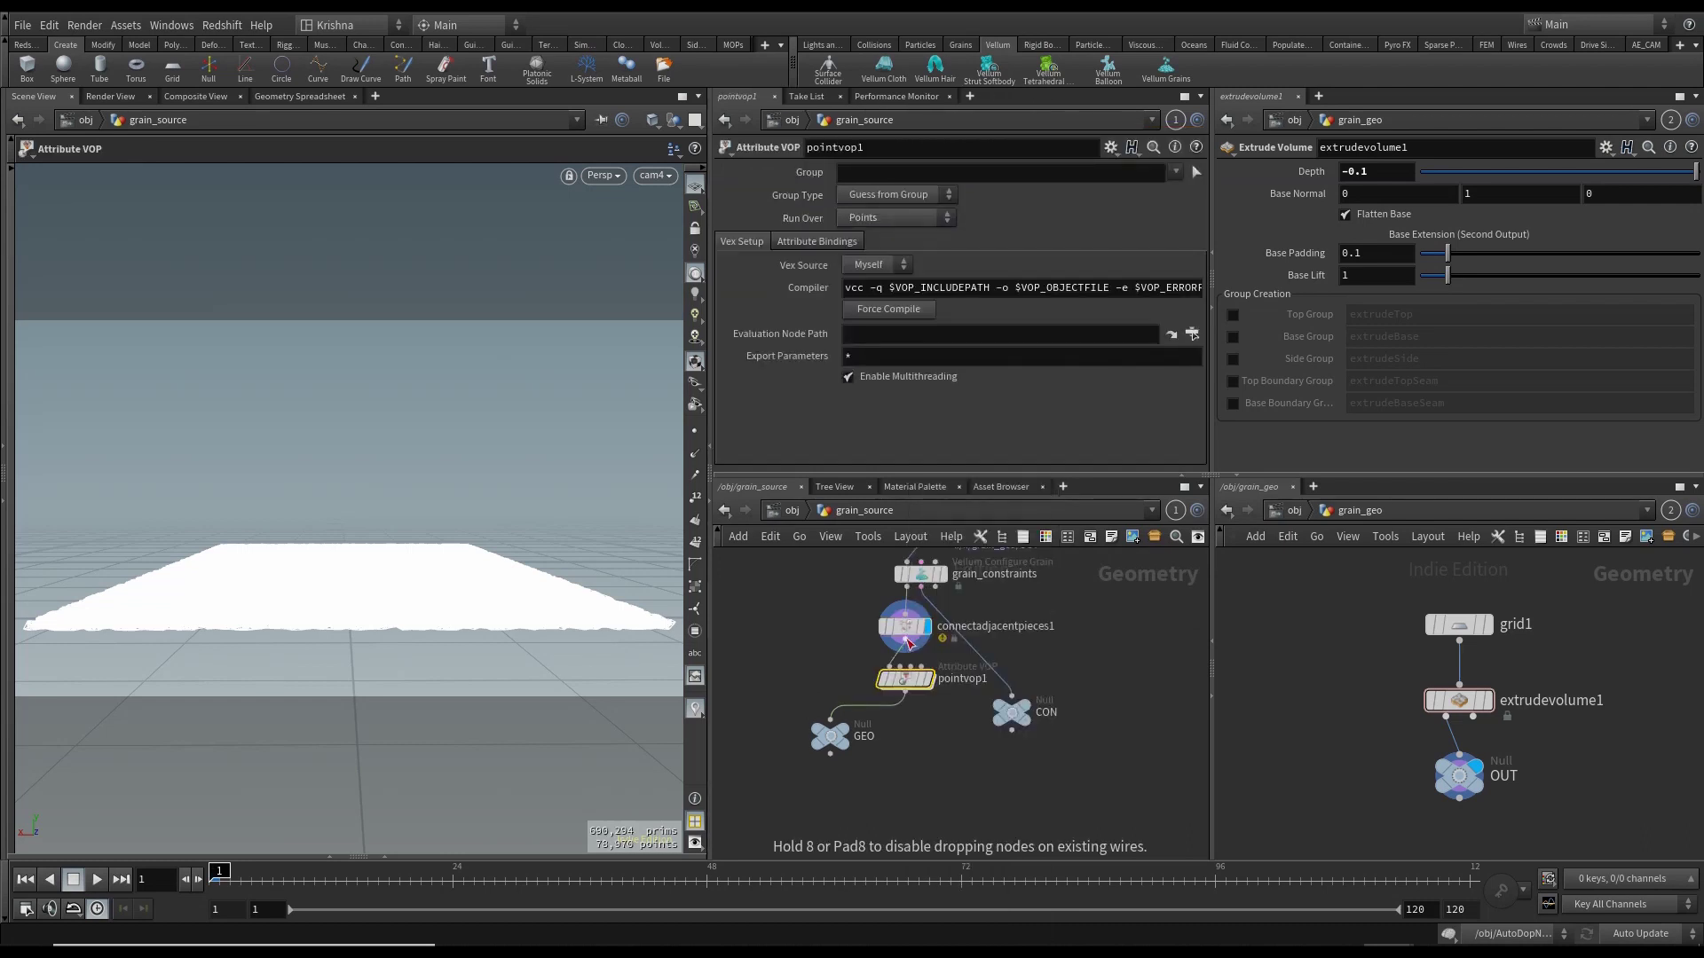
- Rename the VOP to attraction_weight and dive inside it
double_click(965, 679)
text(attr)
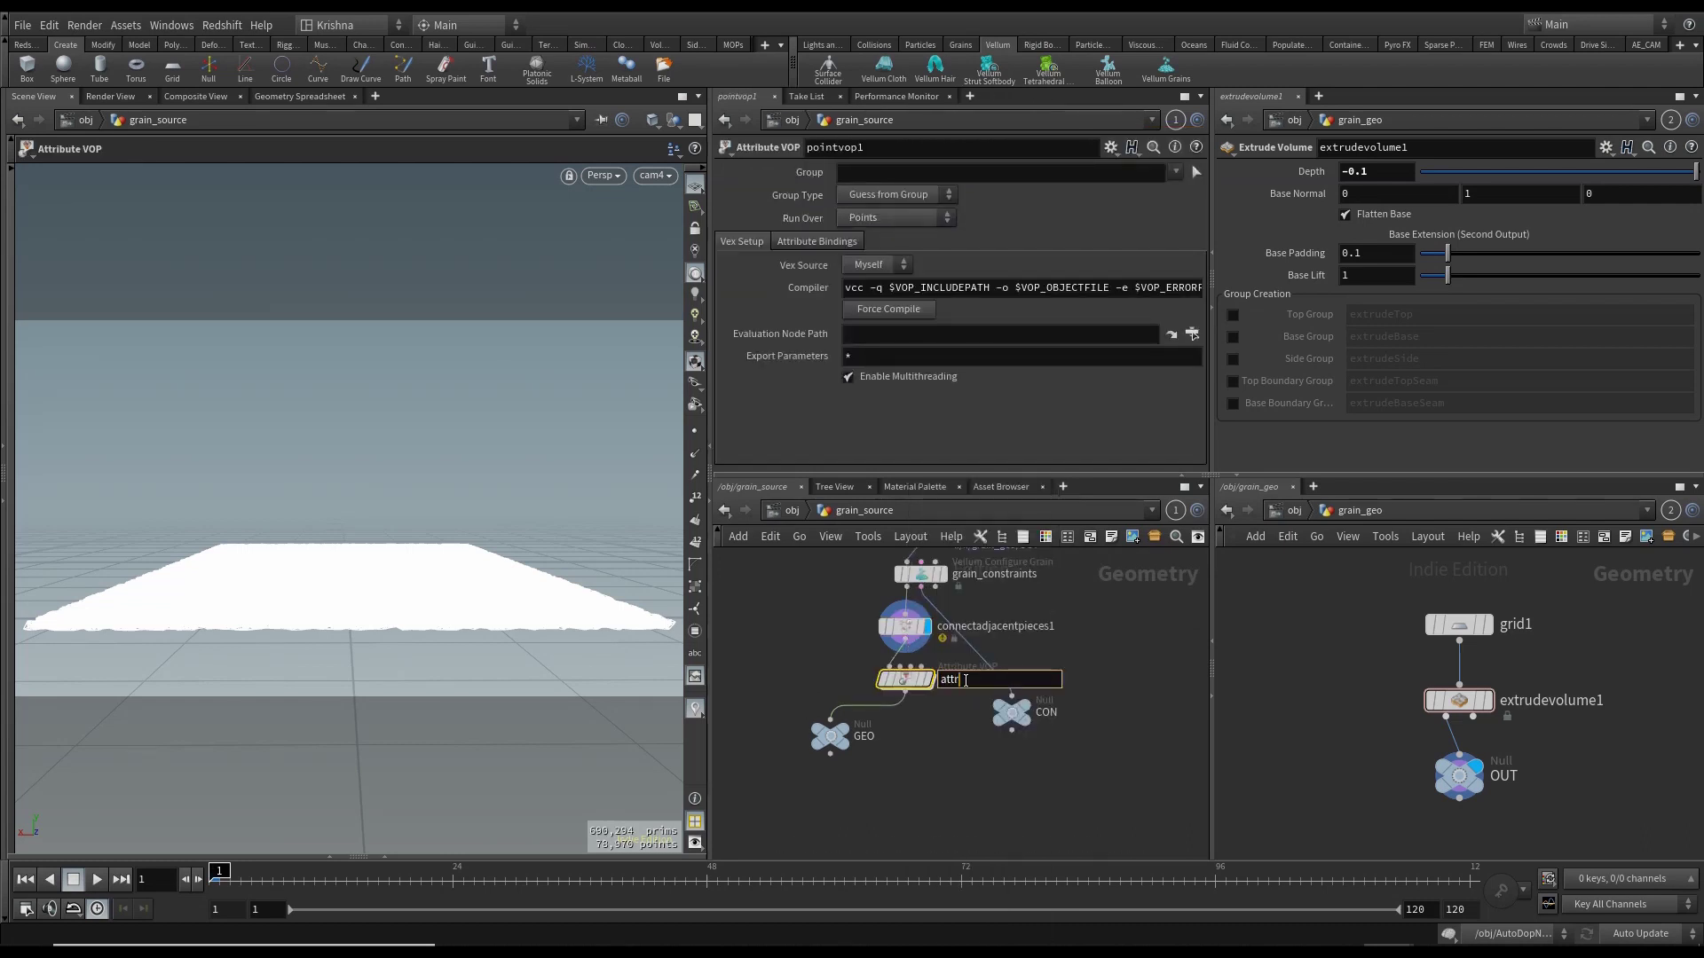
text(action_weight)
key(Return)
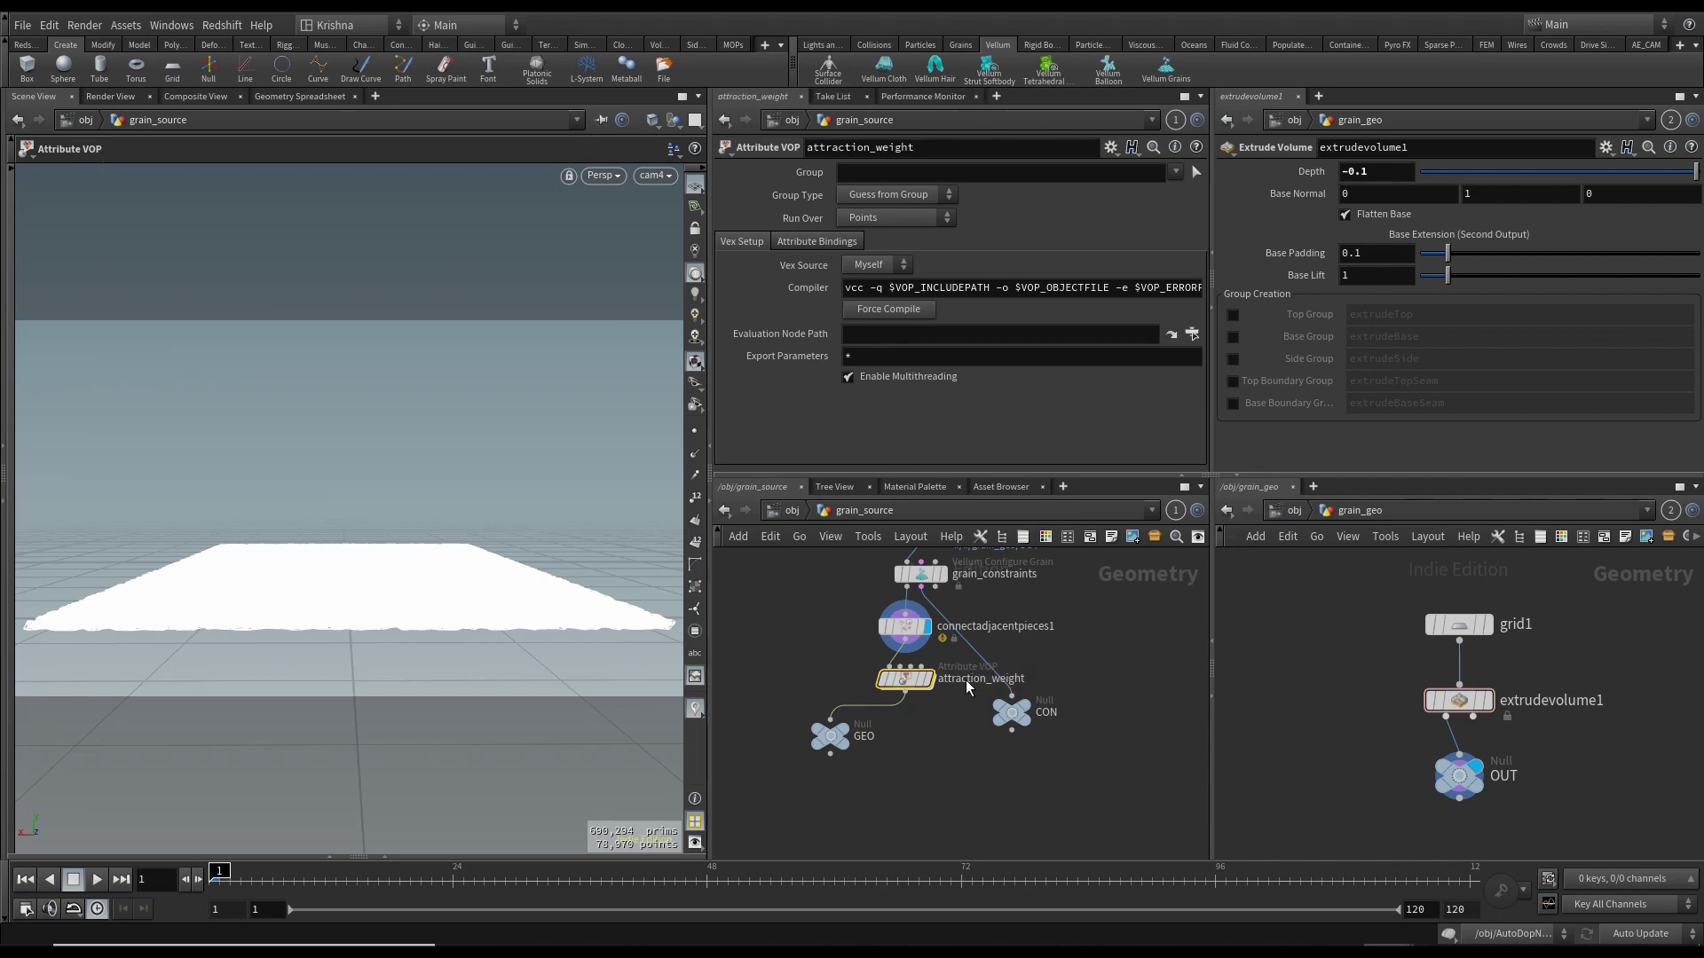
key(Return)
- Add an Anti-Aliased Noise node (aanoise1) beside geometryvopglobal1
drag(875, 668, 779, 598)
middle_drag(780, 598, 891, 622)
key(Tab)
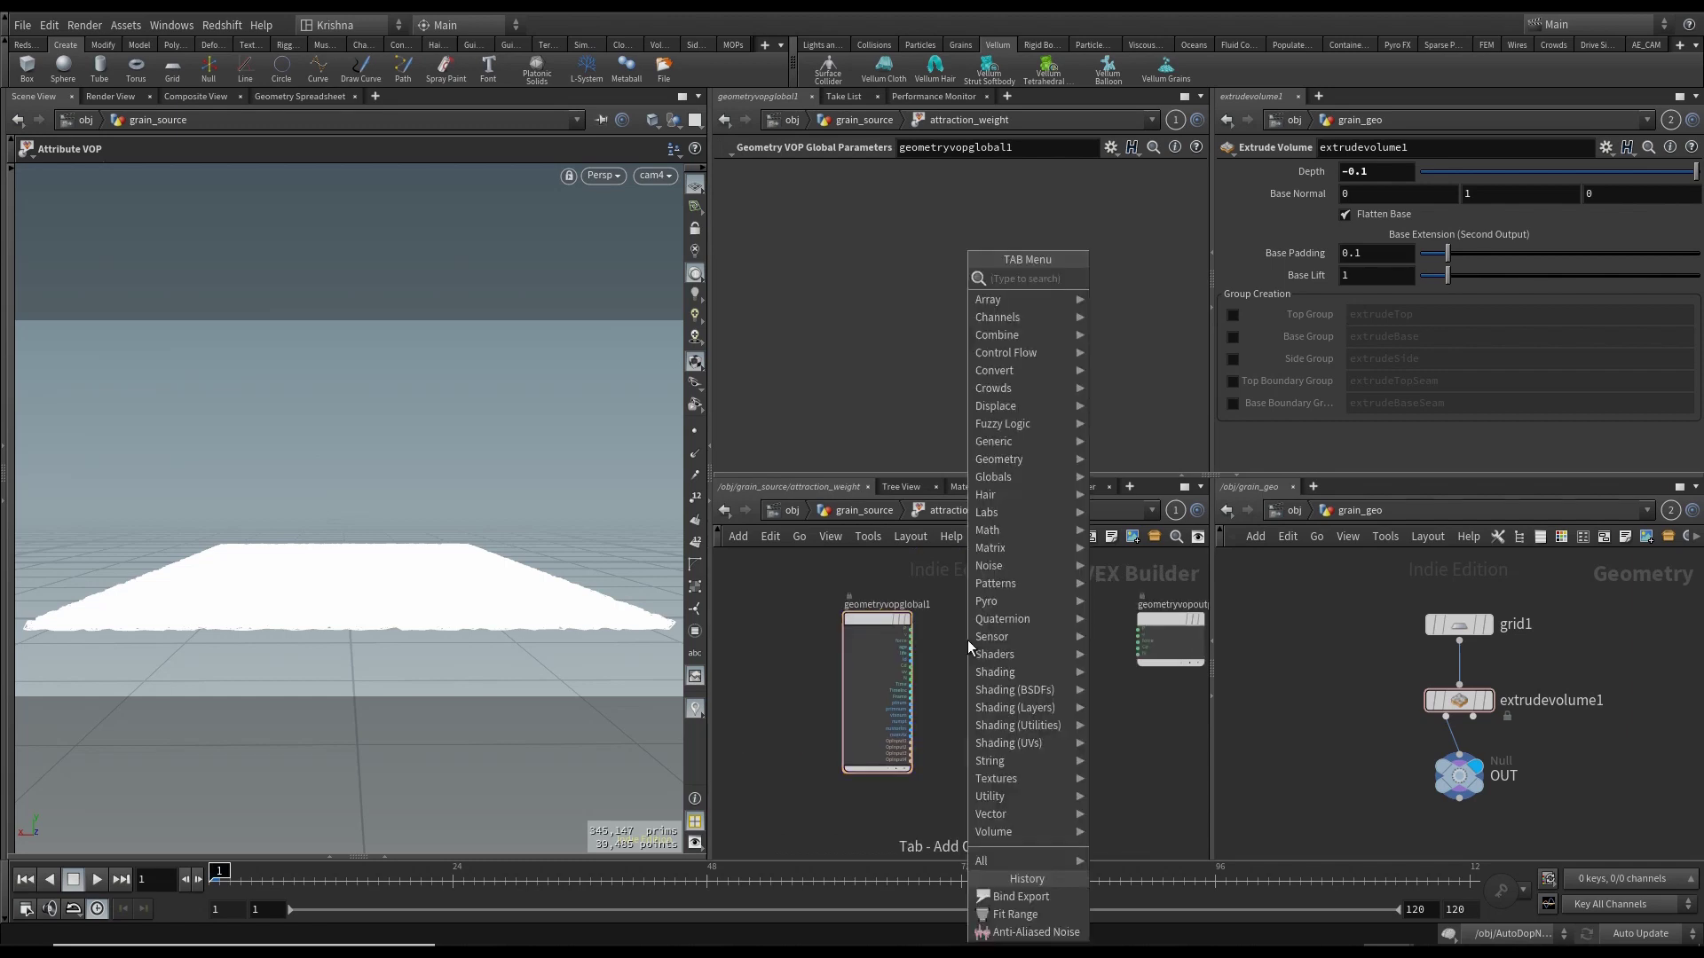
text(aano)
key(Return)
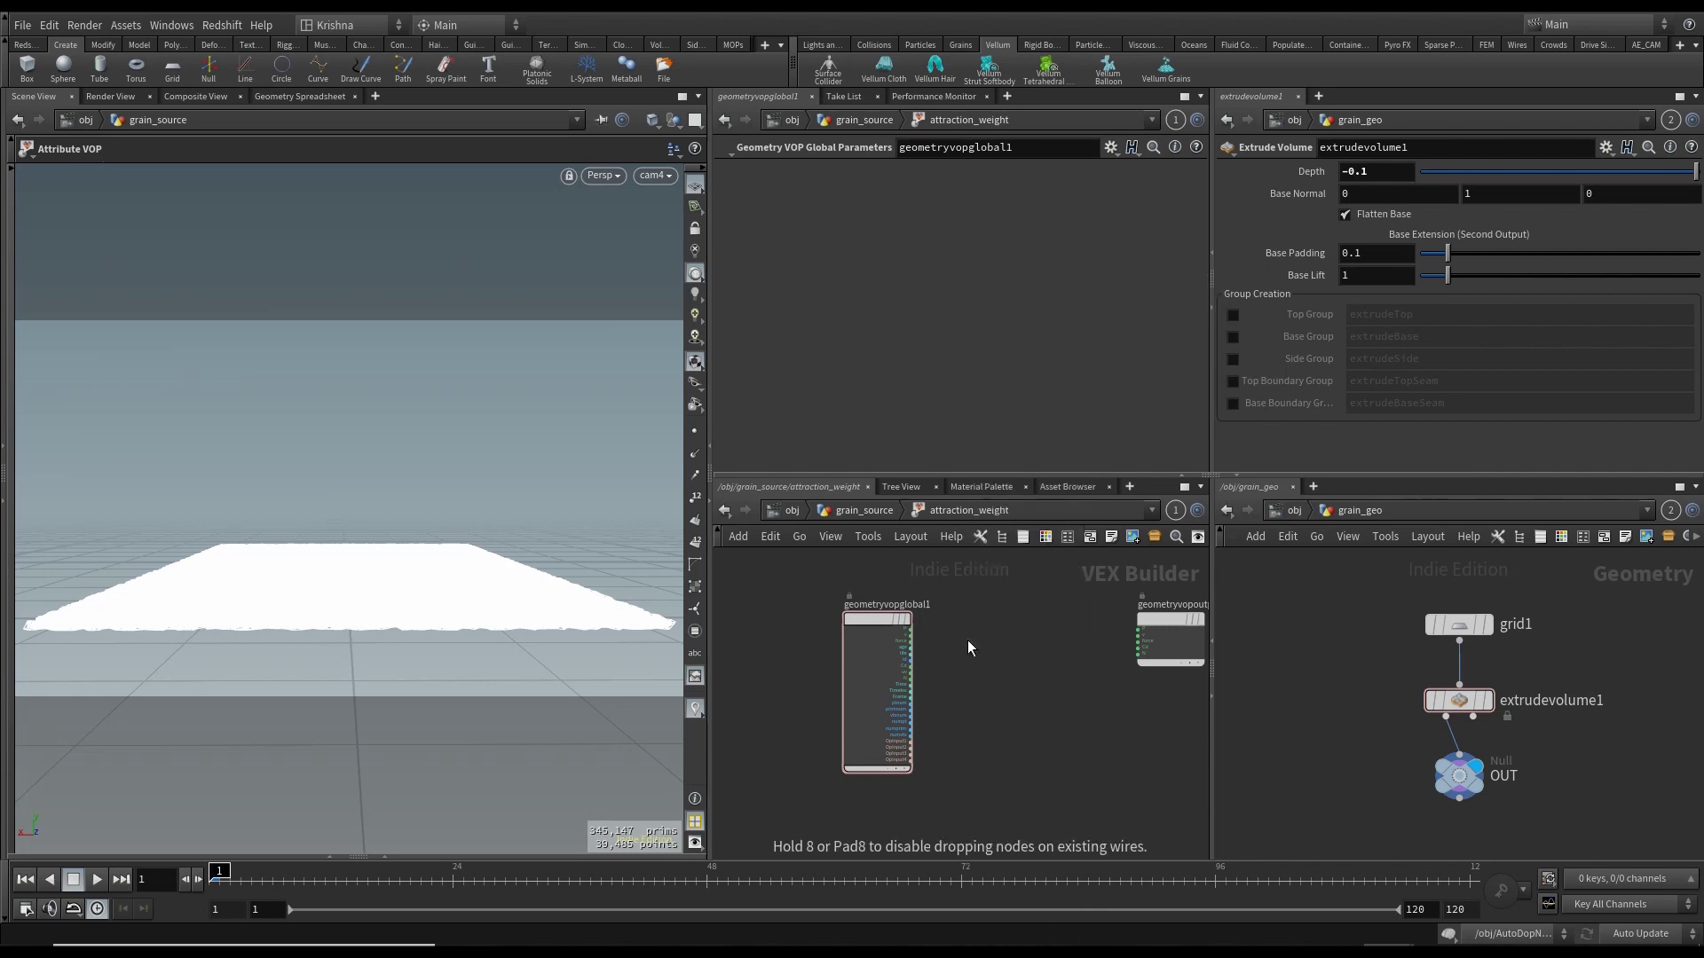
click(967, 641)
drag(880, 624, 807, 631)
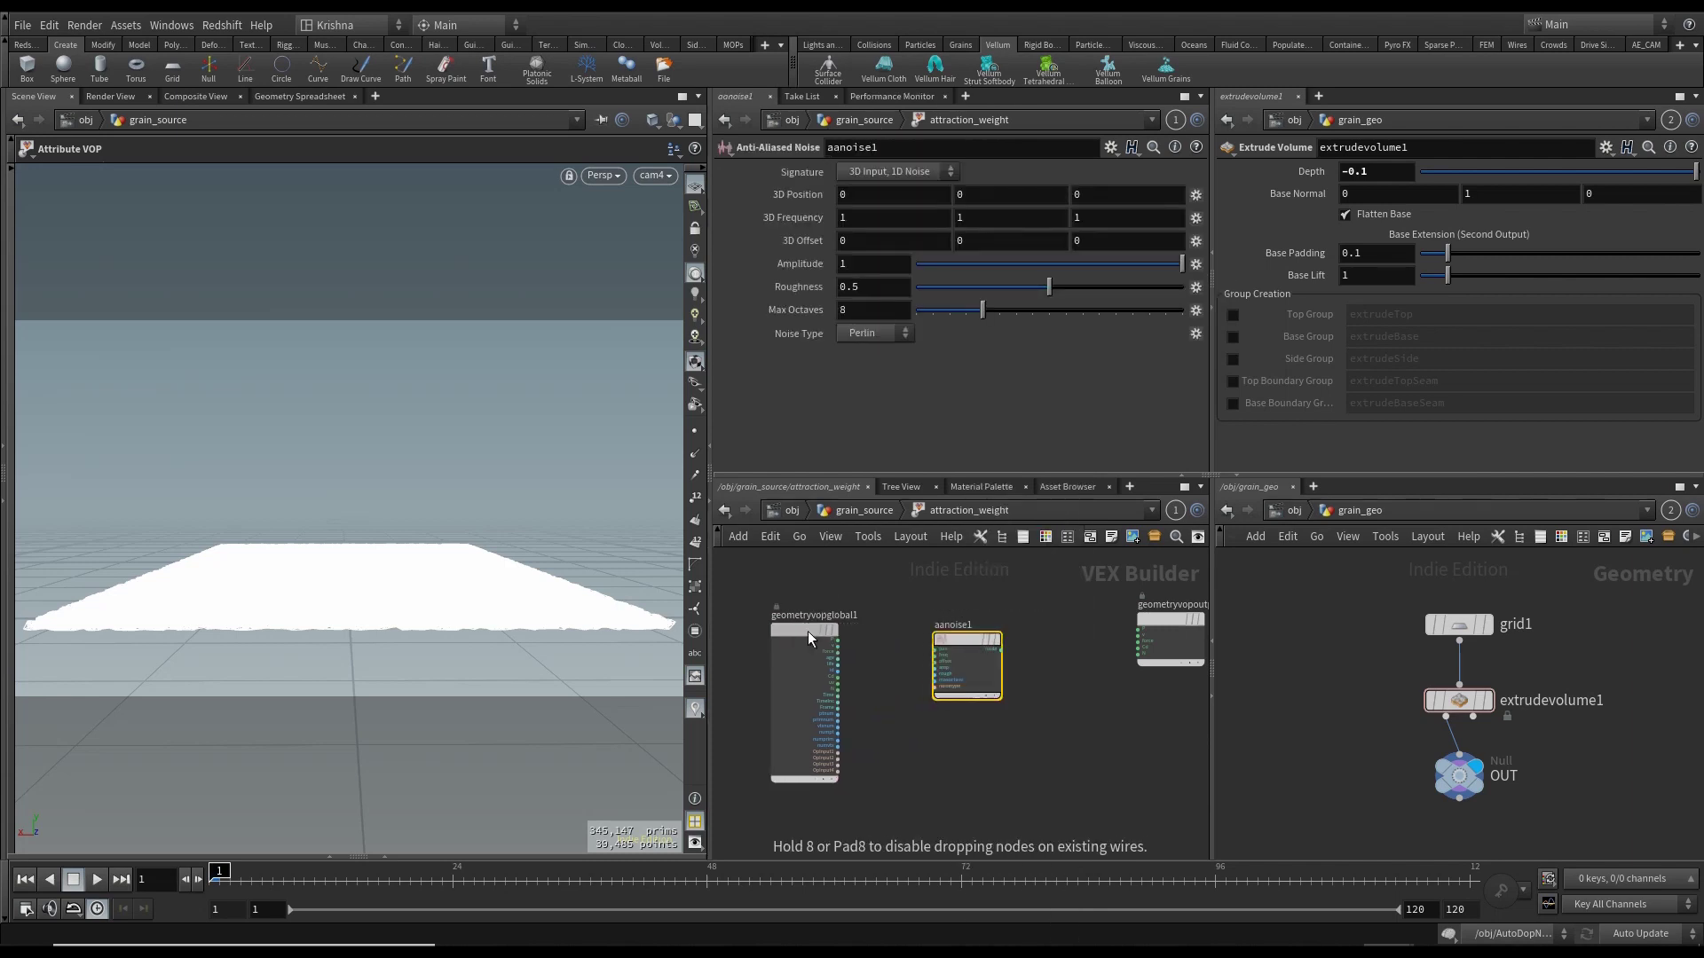
scroll(834, 641, up, 3)
- Wire global P into aanoise1's pos input and its noise output into Cd
click(837, 638)
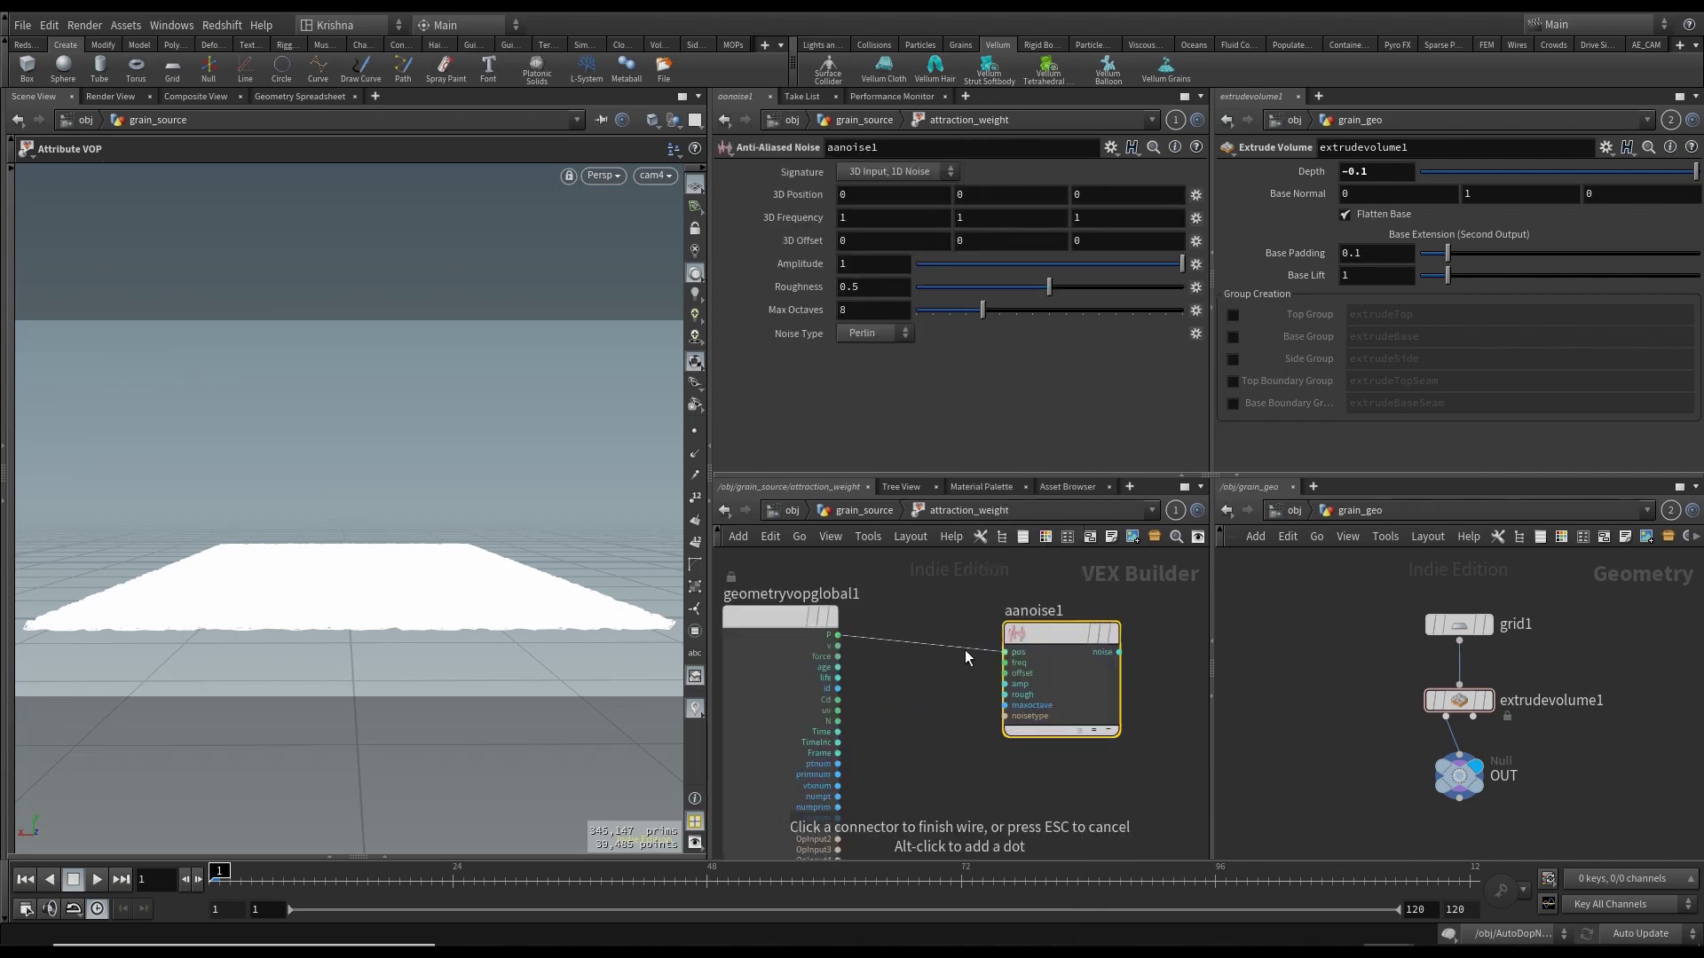
click(1005, 652)
drag(1072, 631, 981, 632)
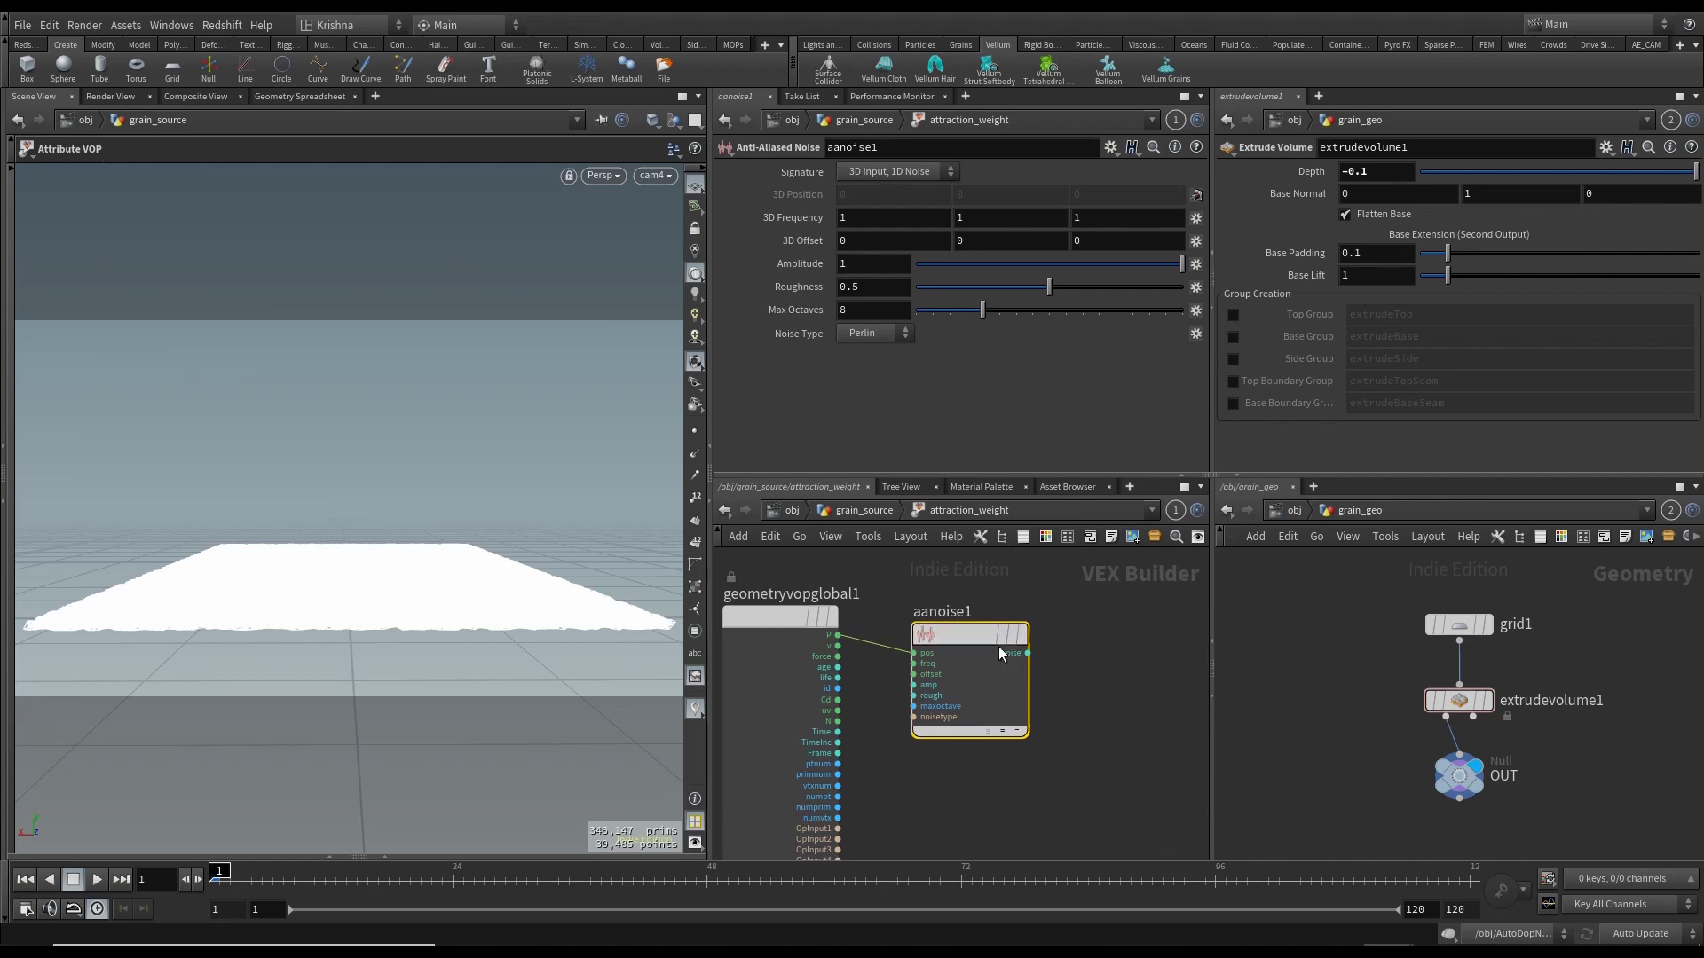
click(1027, 654)
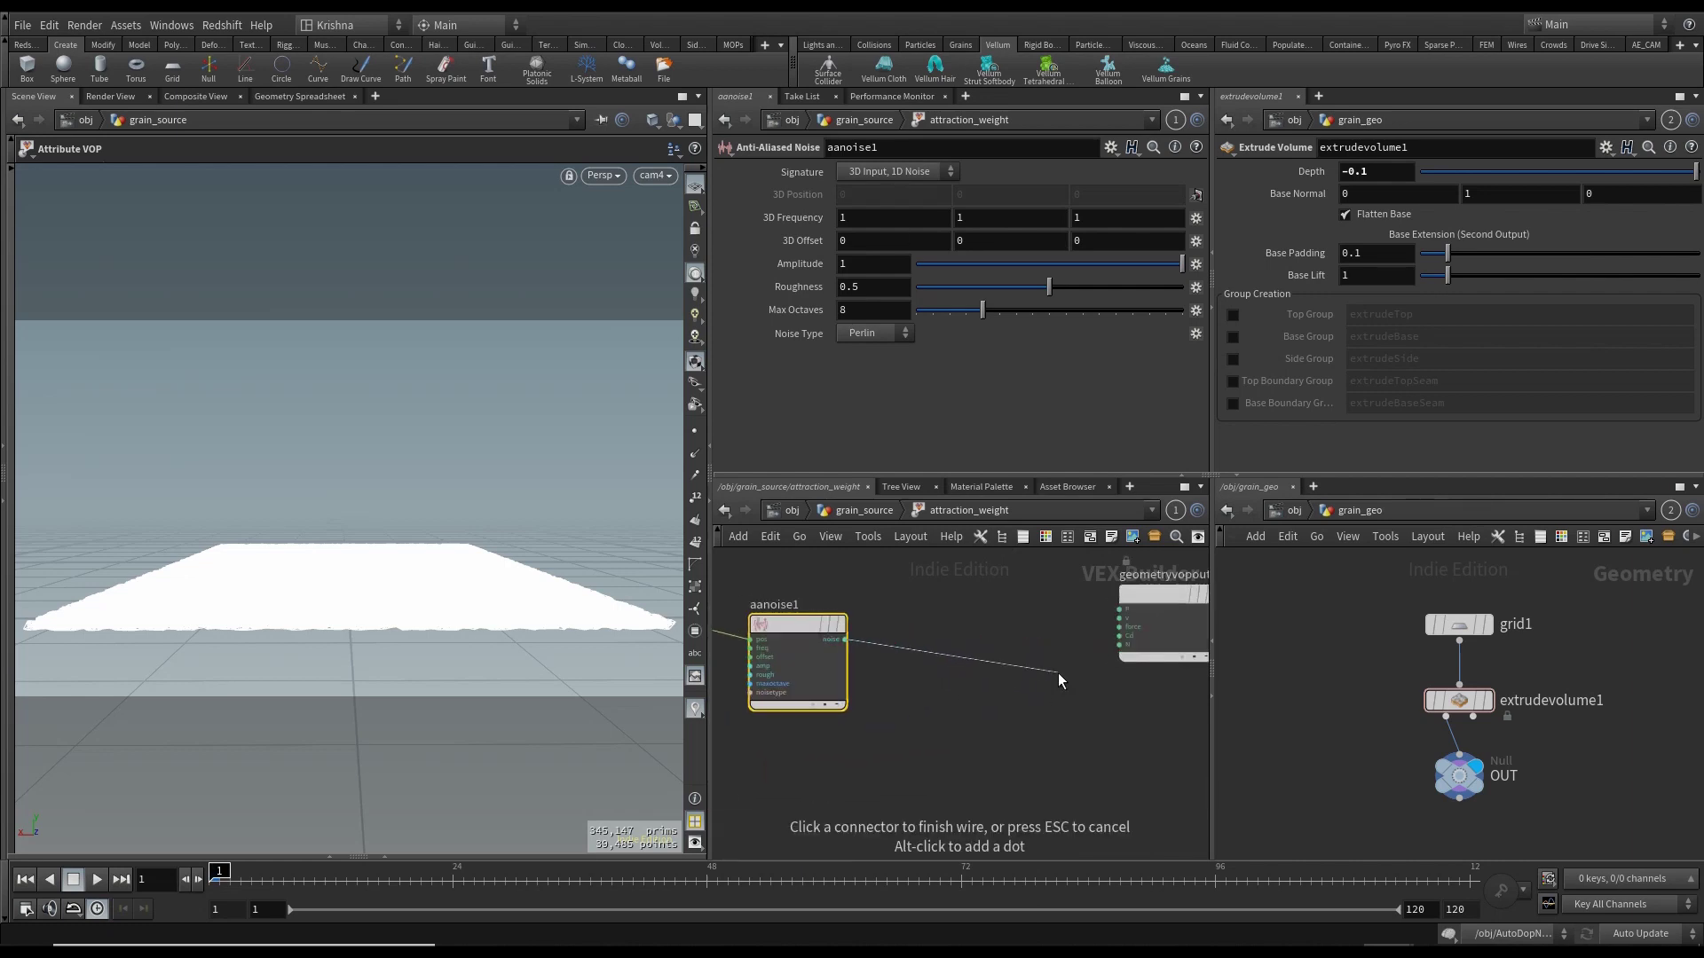
scroll(1058, 673, up, 2)
click(1132, 629)
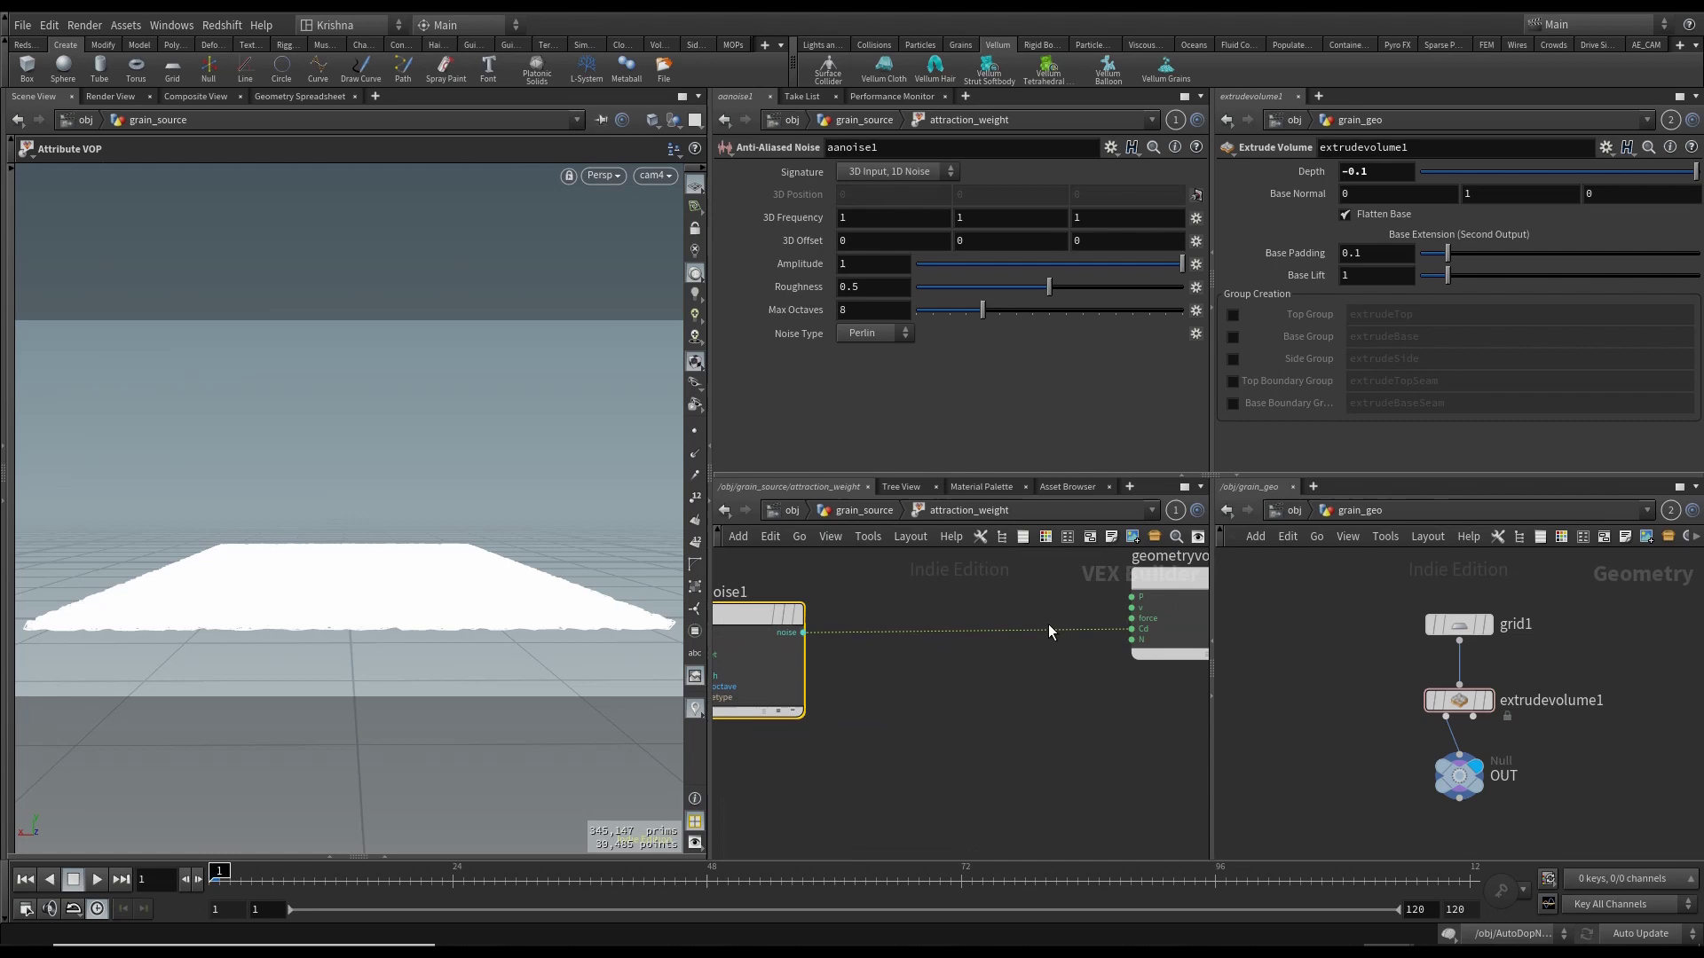
scroll(887, 678, down, 2)
middle_drag(890, 712, 932, 717)
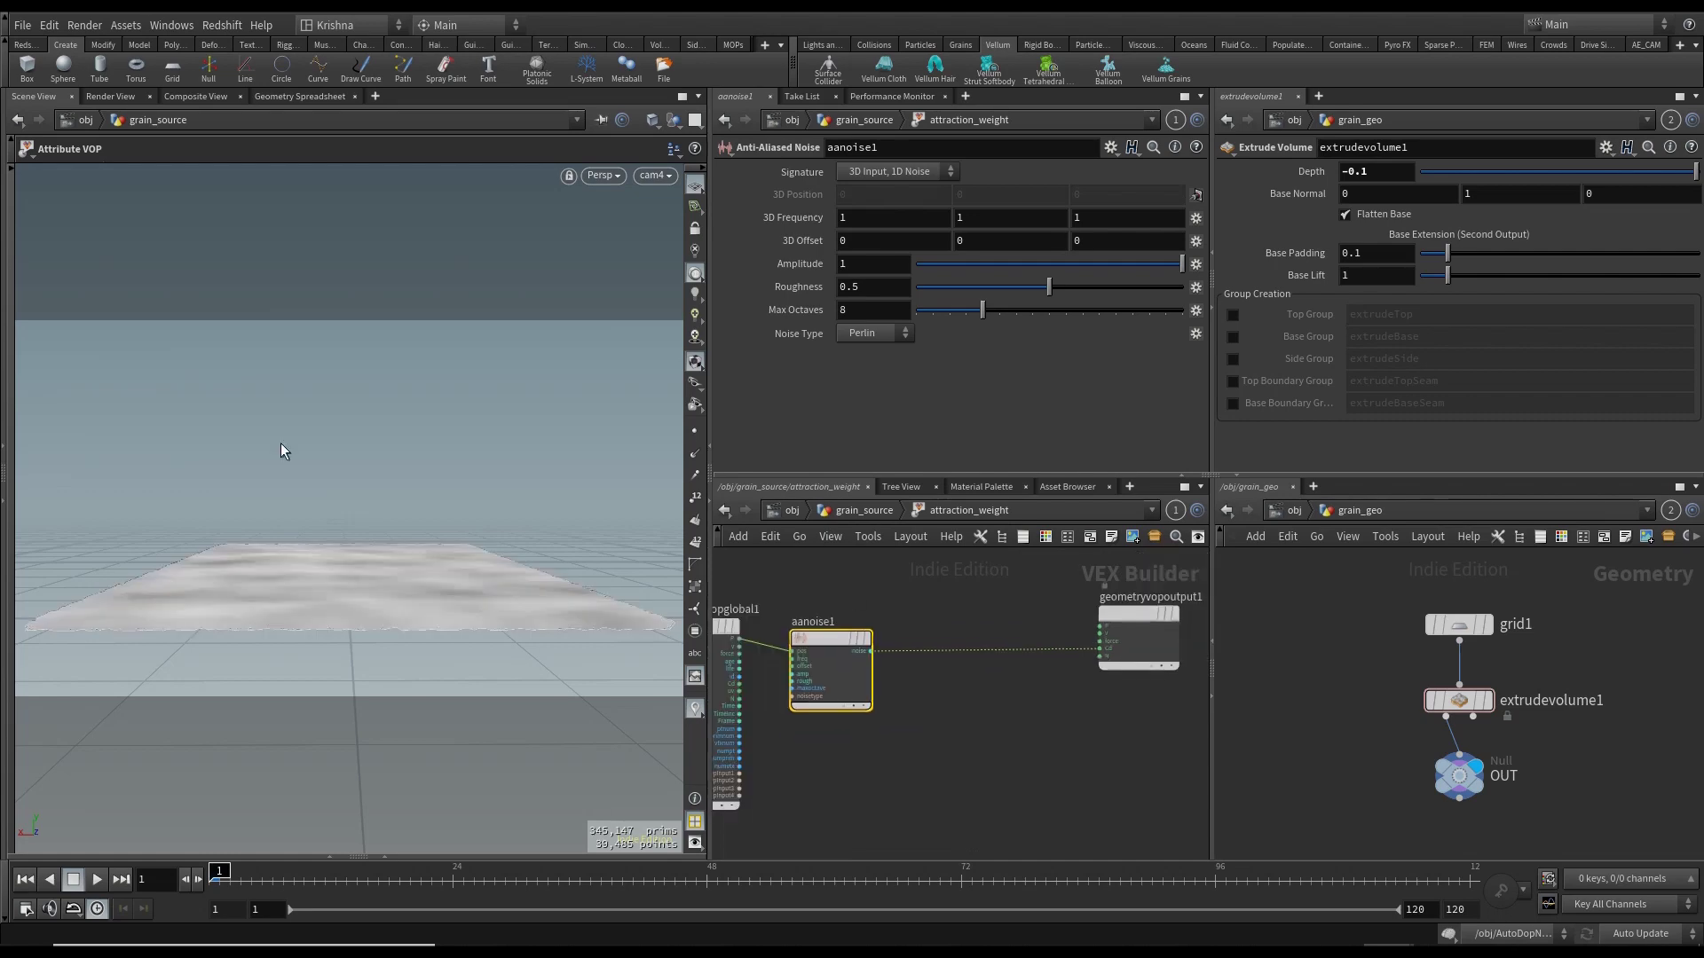
- Set aanoise1 to Simplex noise with Amplitude 1.6, then start searching for a Bind node
key(Escape)
drag(381, 486, 378, 604)
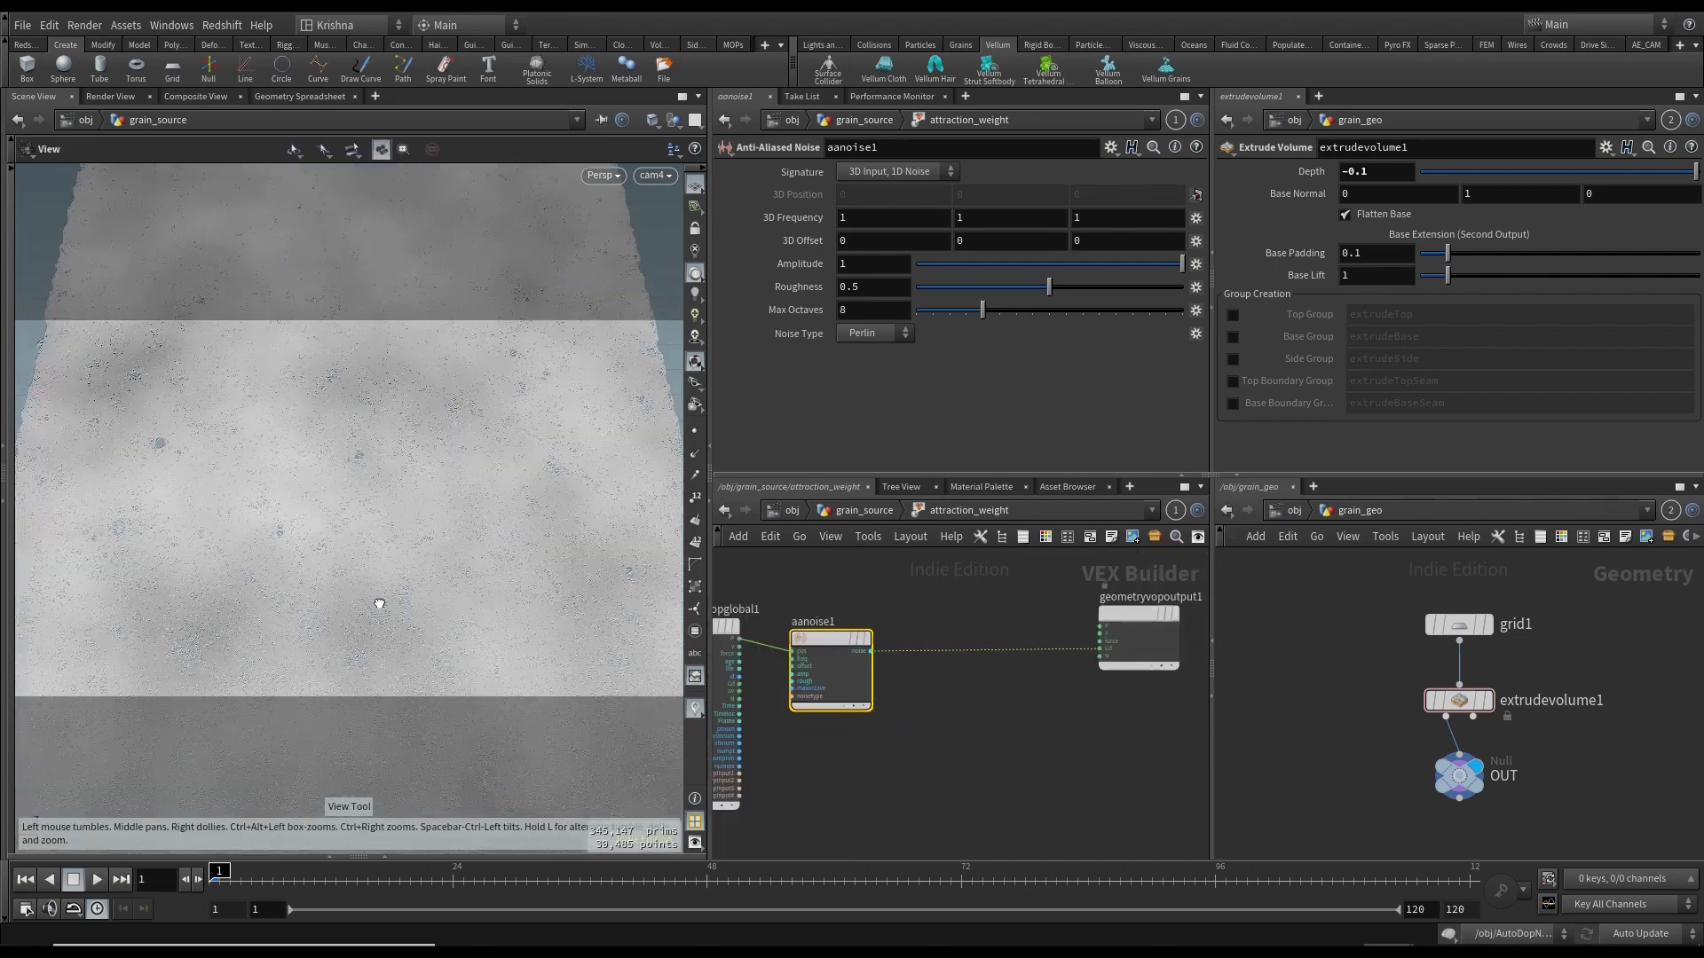
scroll(381, 602, down, 5)
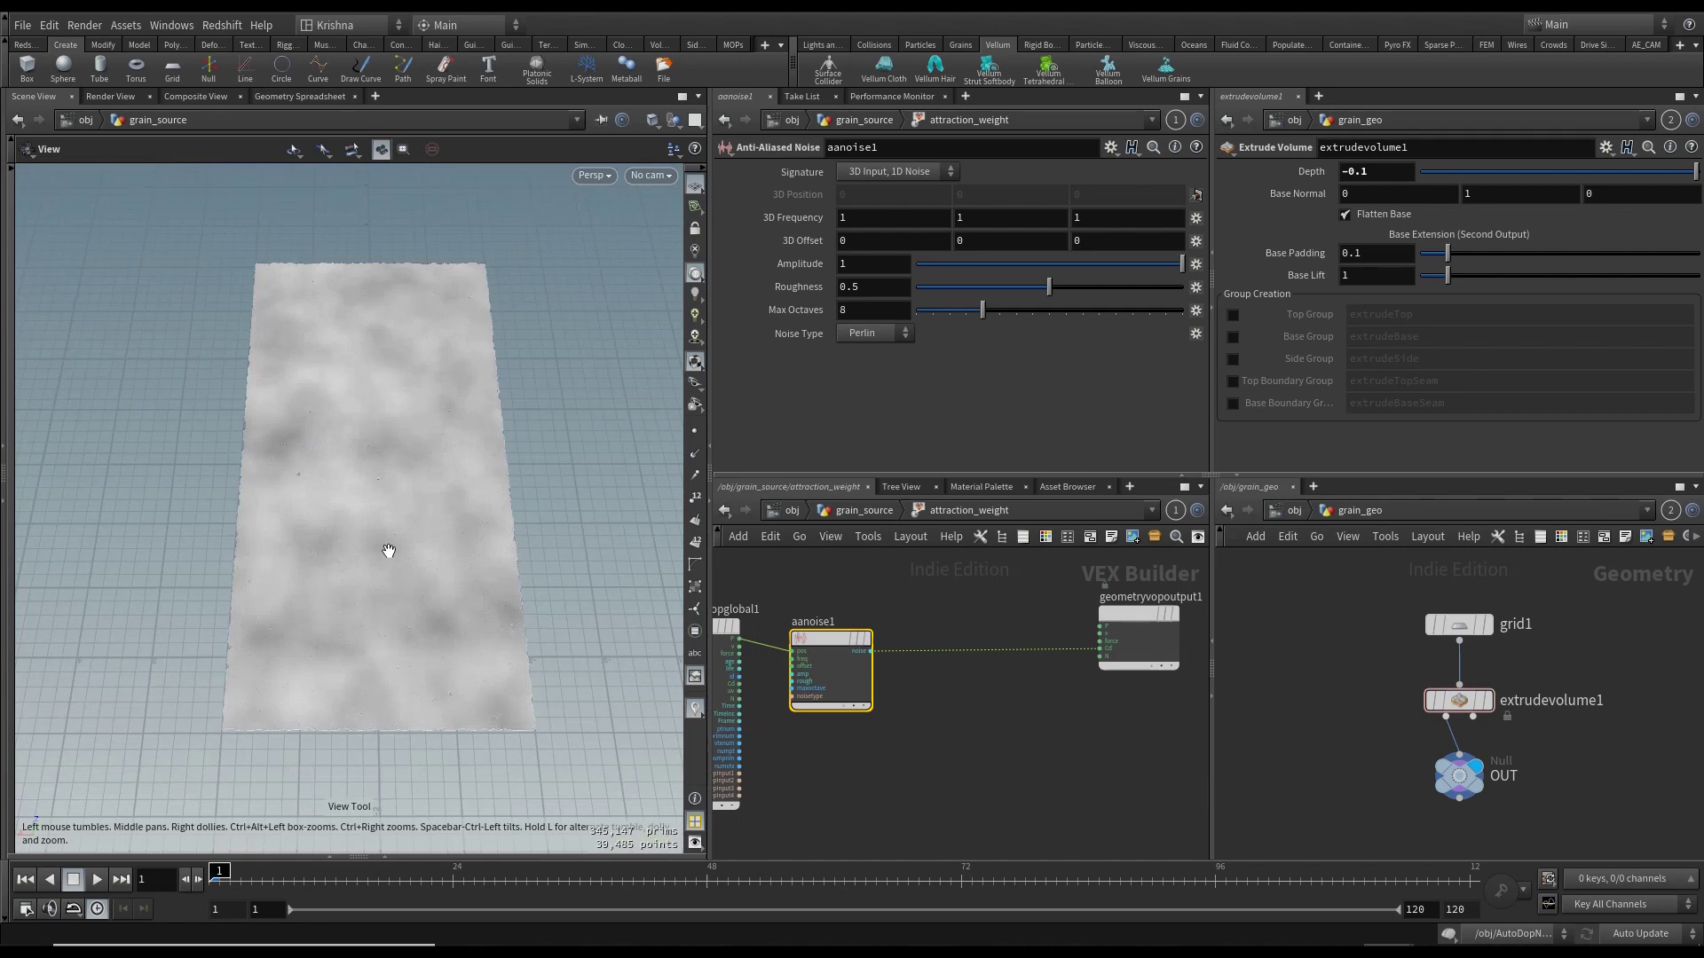
click(852, 335)
click(855, 371)
click(859, 265)
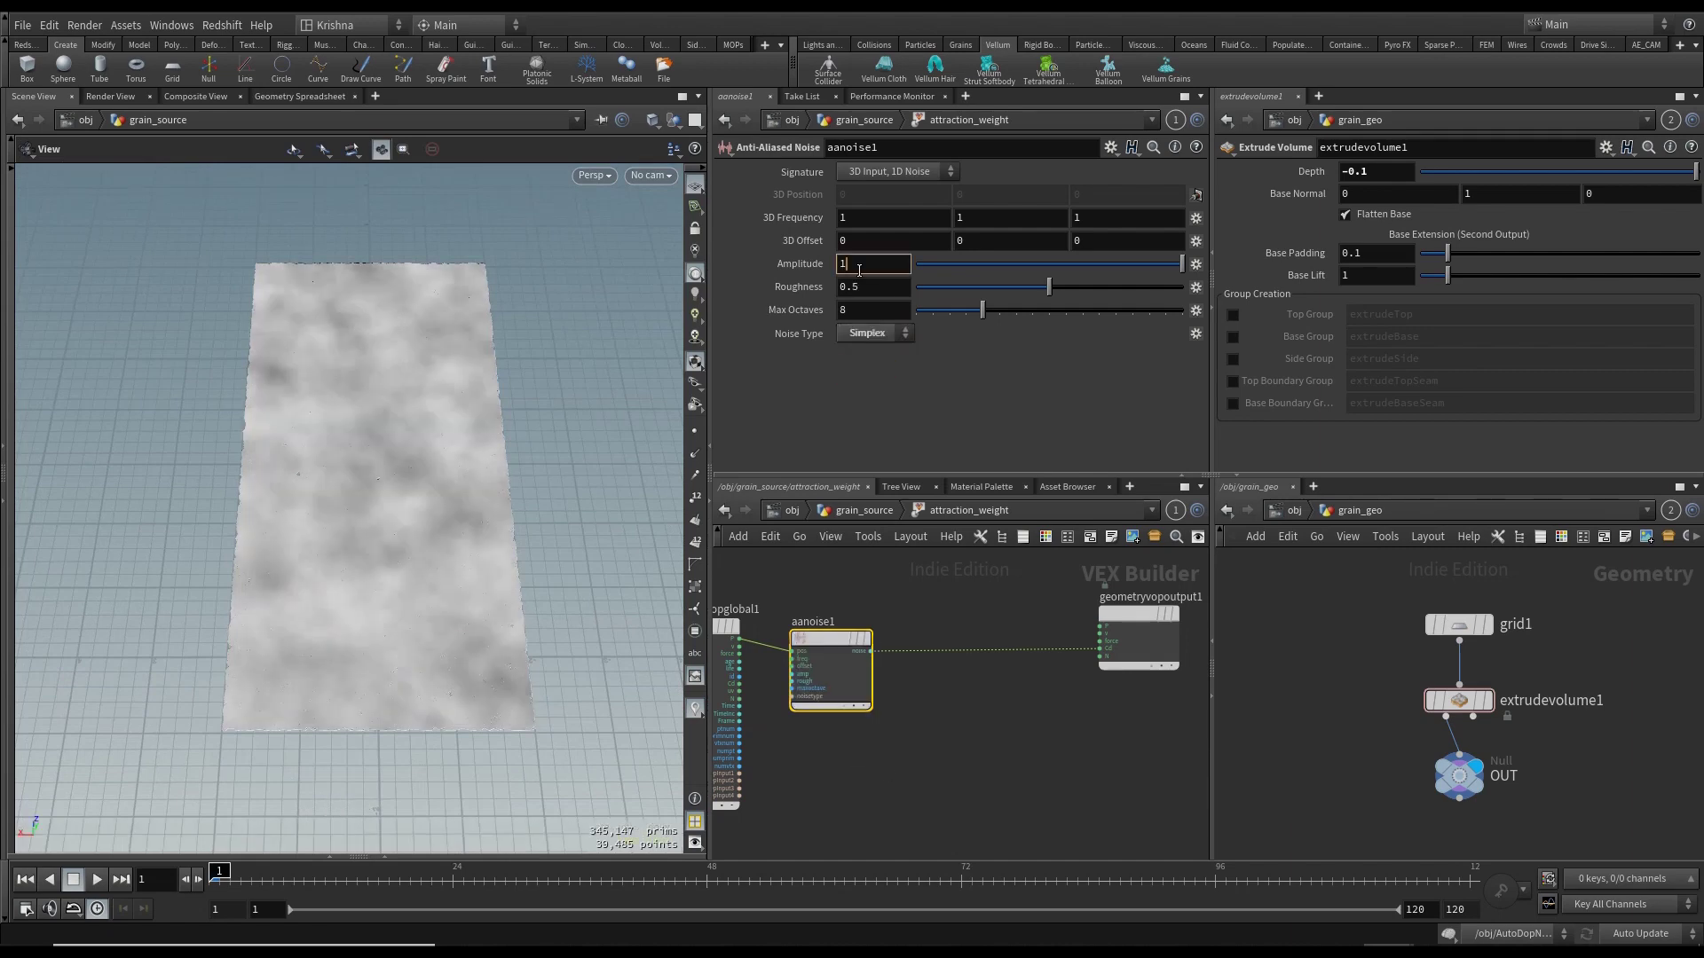
text(.6)
key(Return)
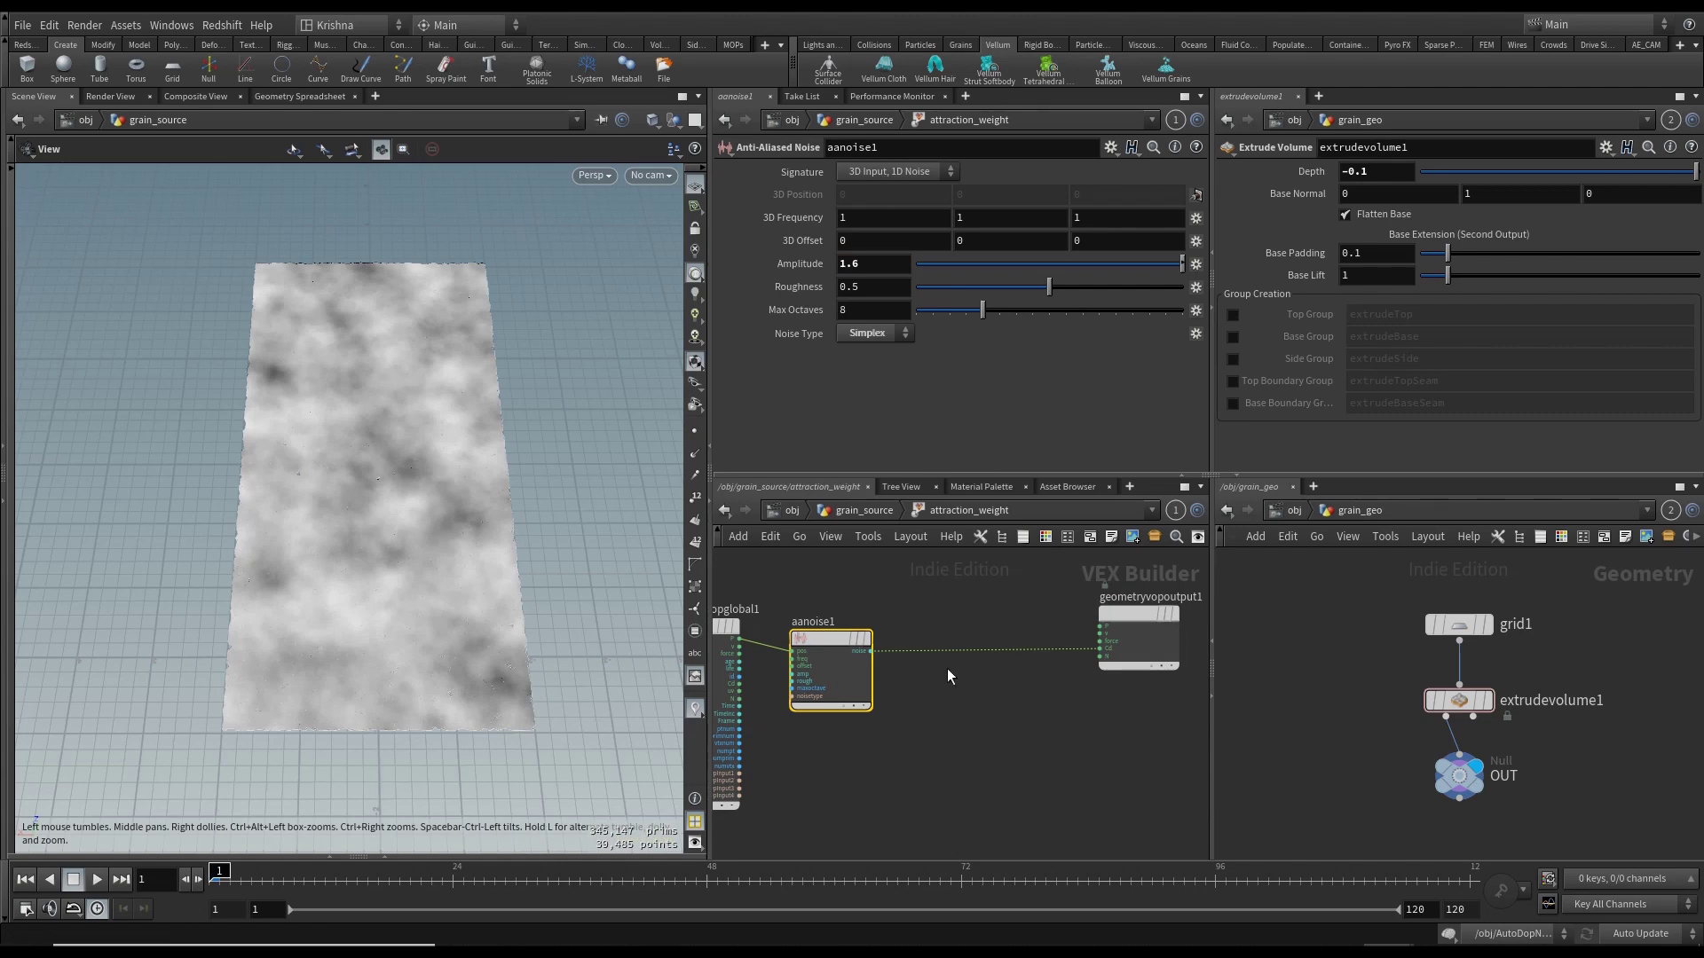
key(Tab)
- Place a Bind node fed by aanoise1's noise output and name it attractionweight
text(bind)
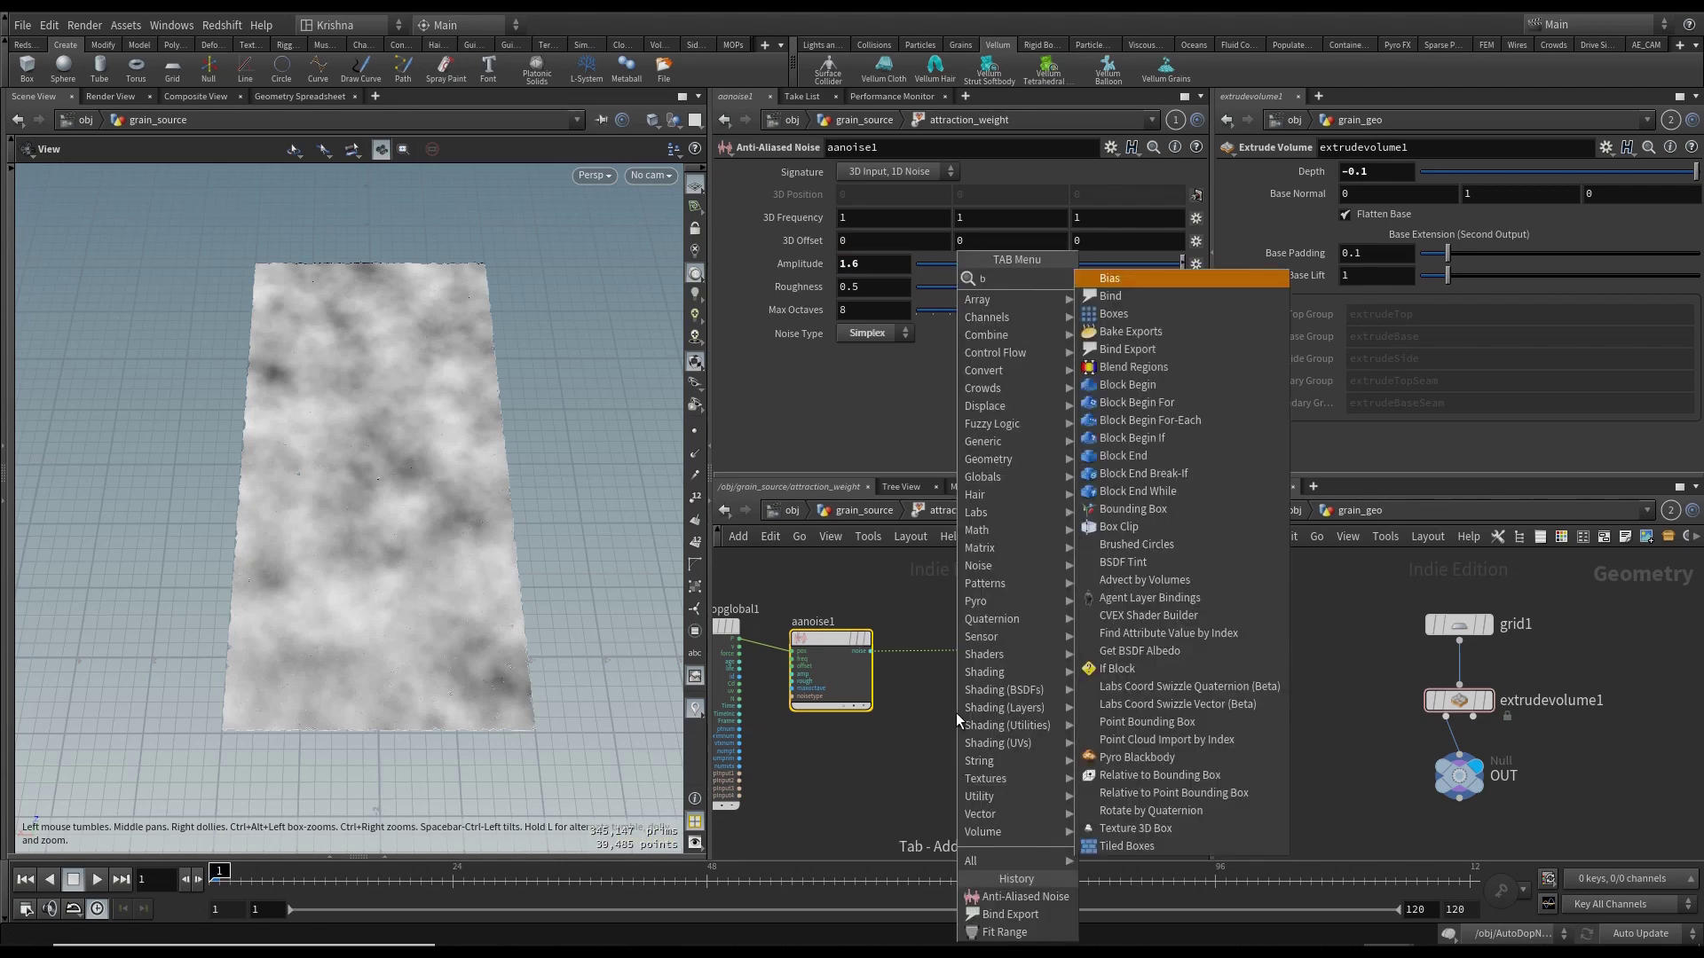
key(Return)
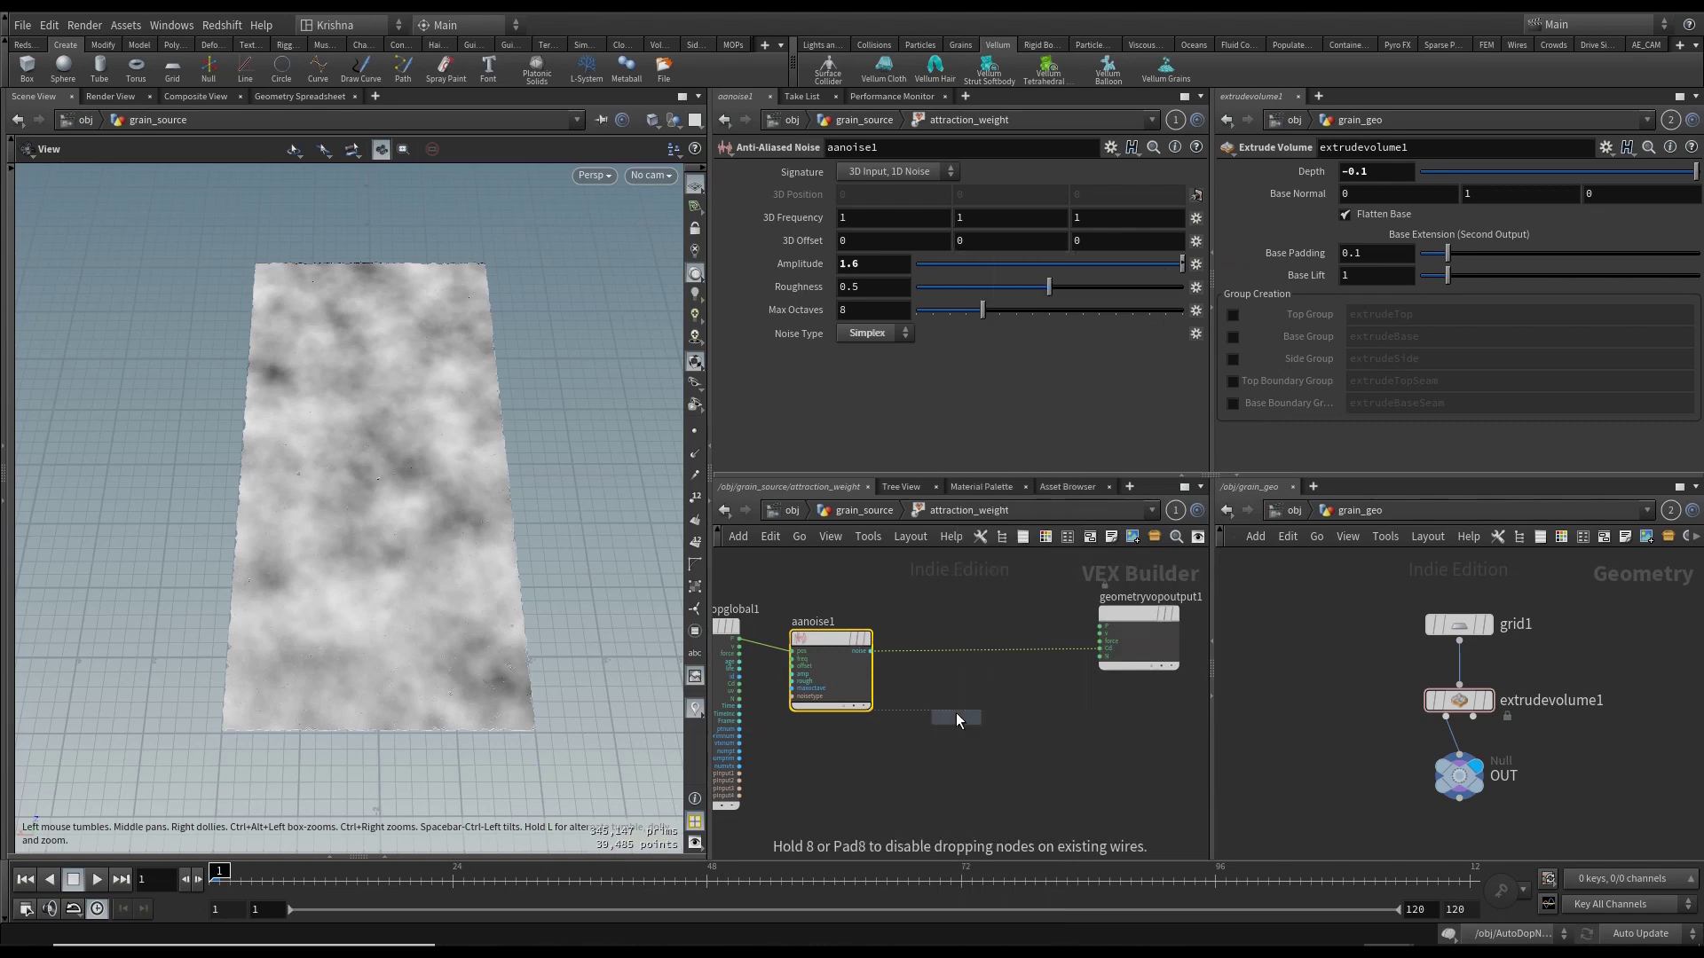
click(1036, 659)
click(1002, 662)
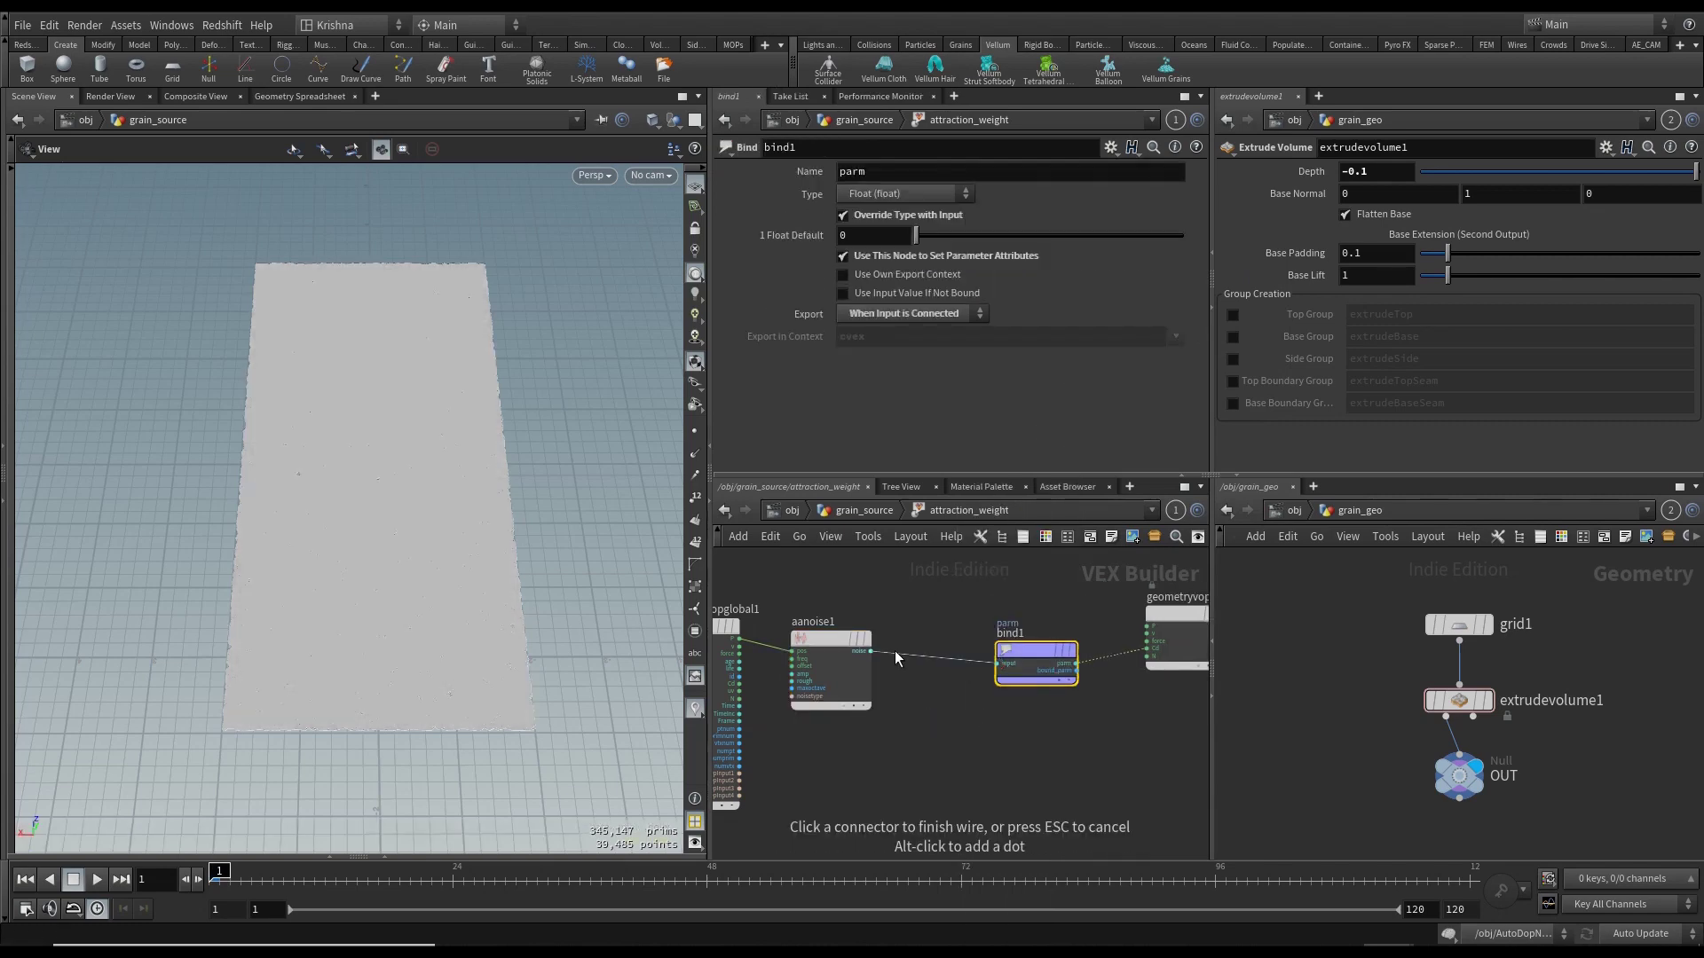
click(906, 629)
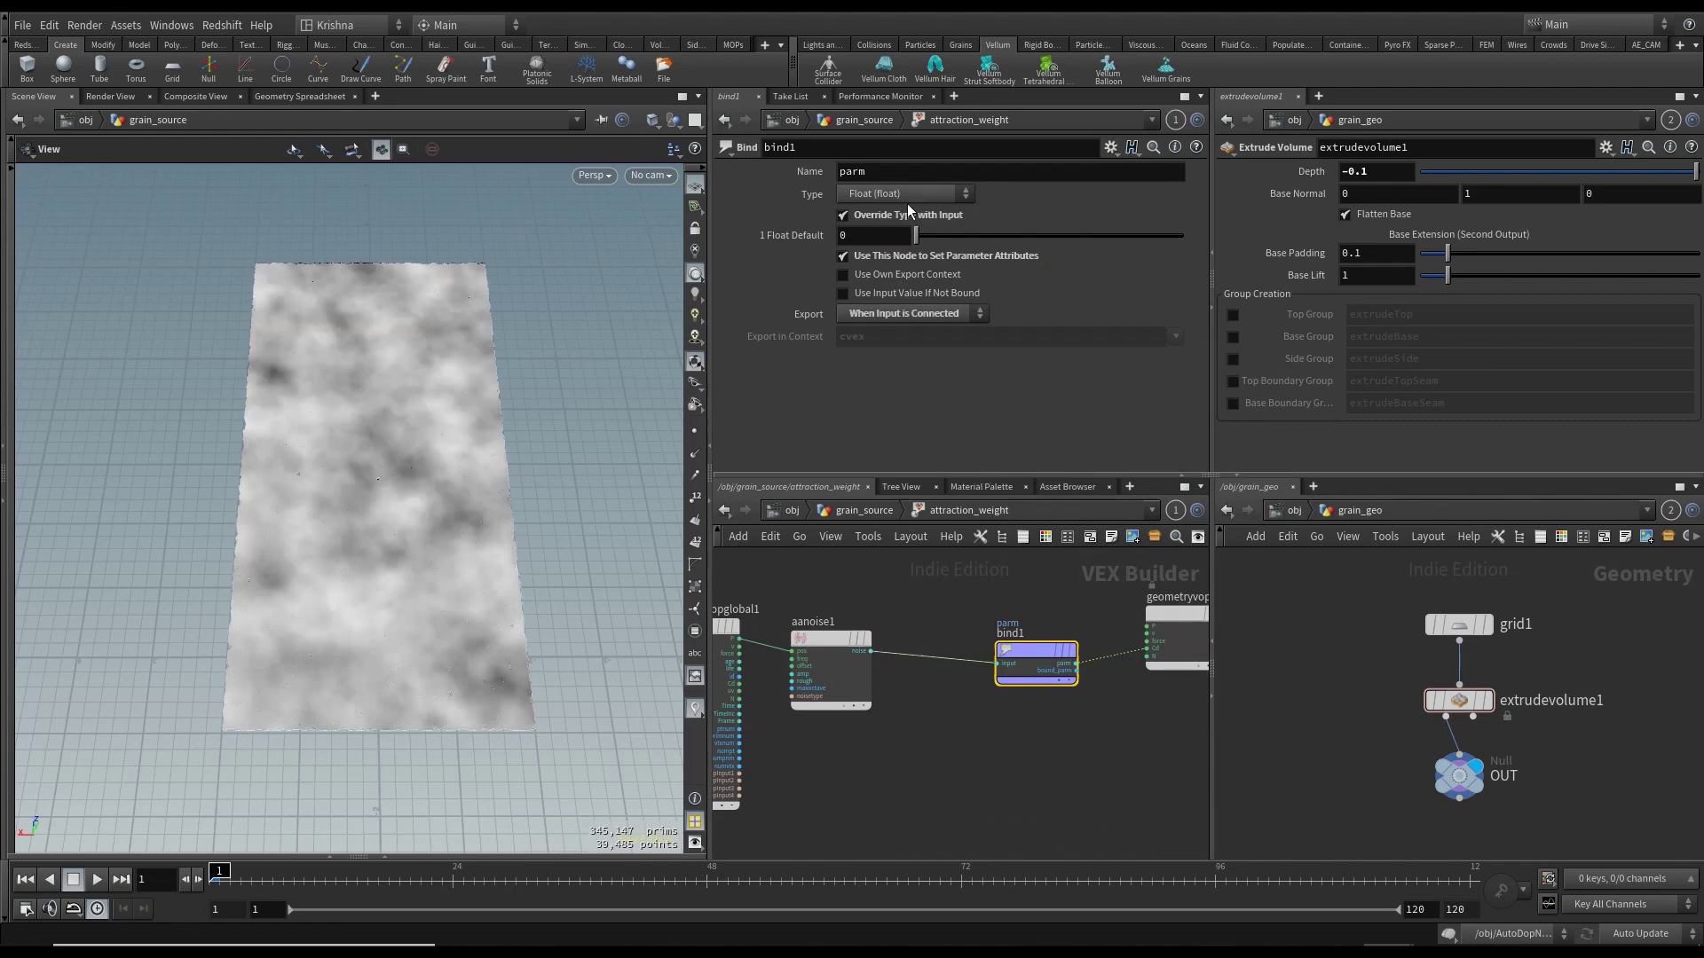
double_click(850, 172)
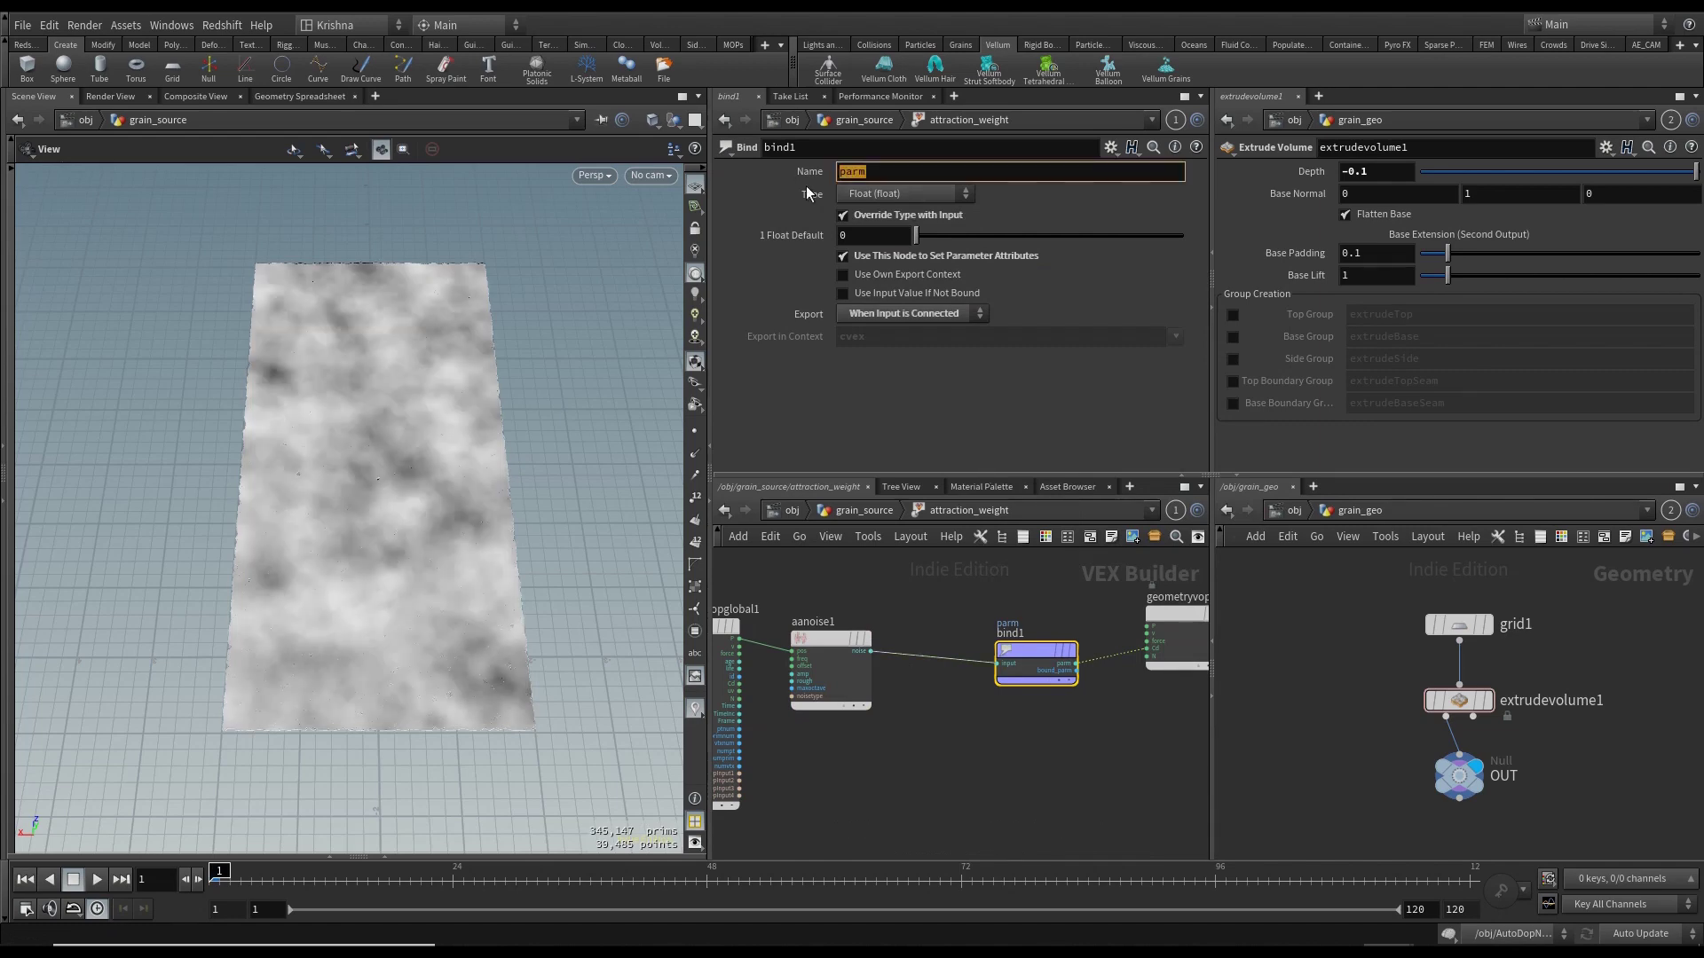
text(attractionweight)
key(Return)
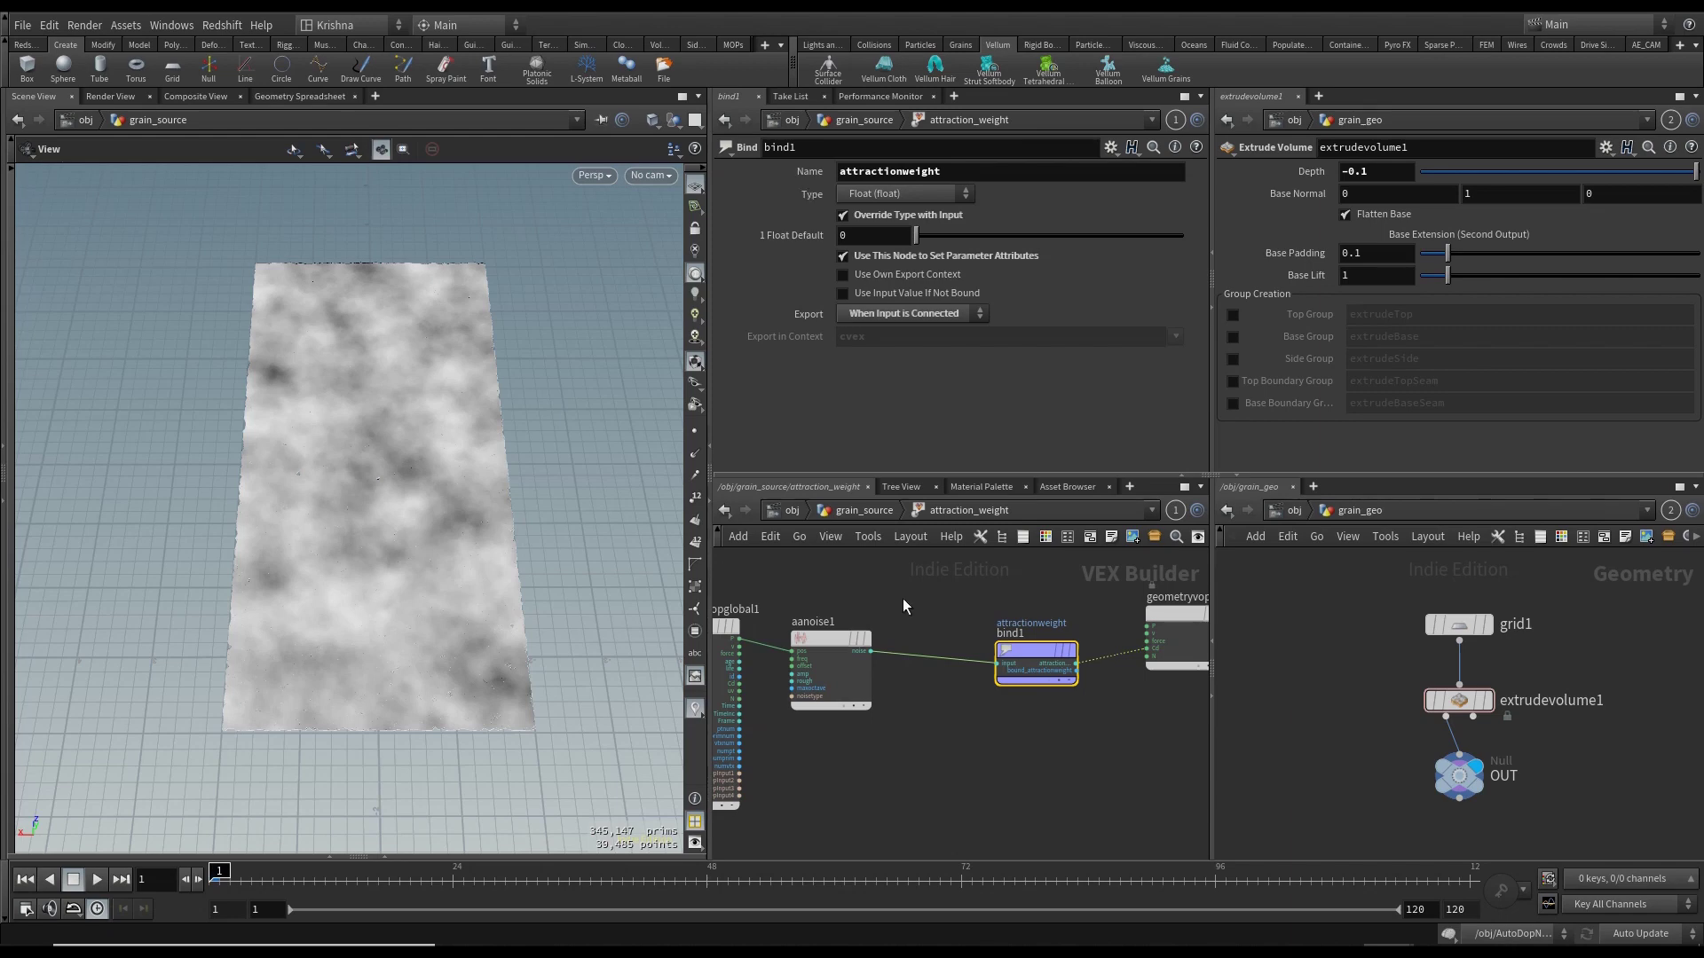
- Show point values in the Geometry Spreadsheet and sort by attractionweight, ascending then descending
click(384, 856)
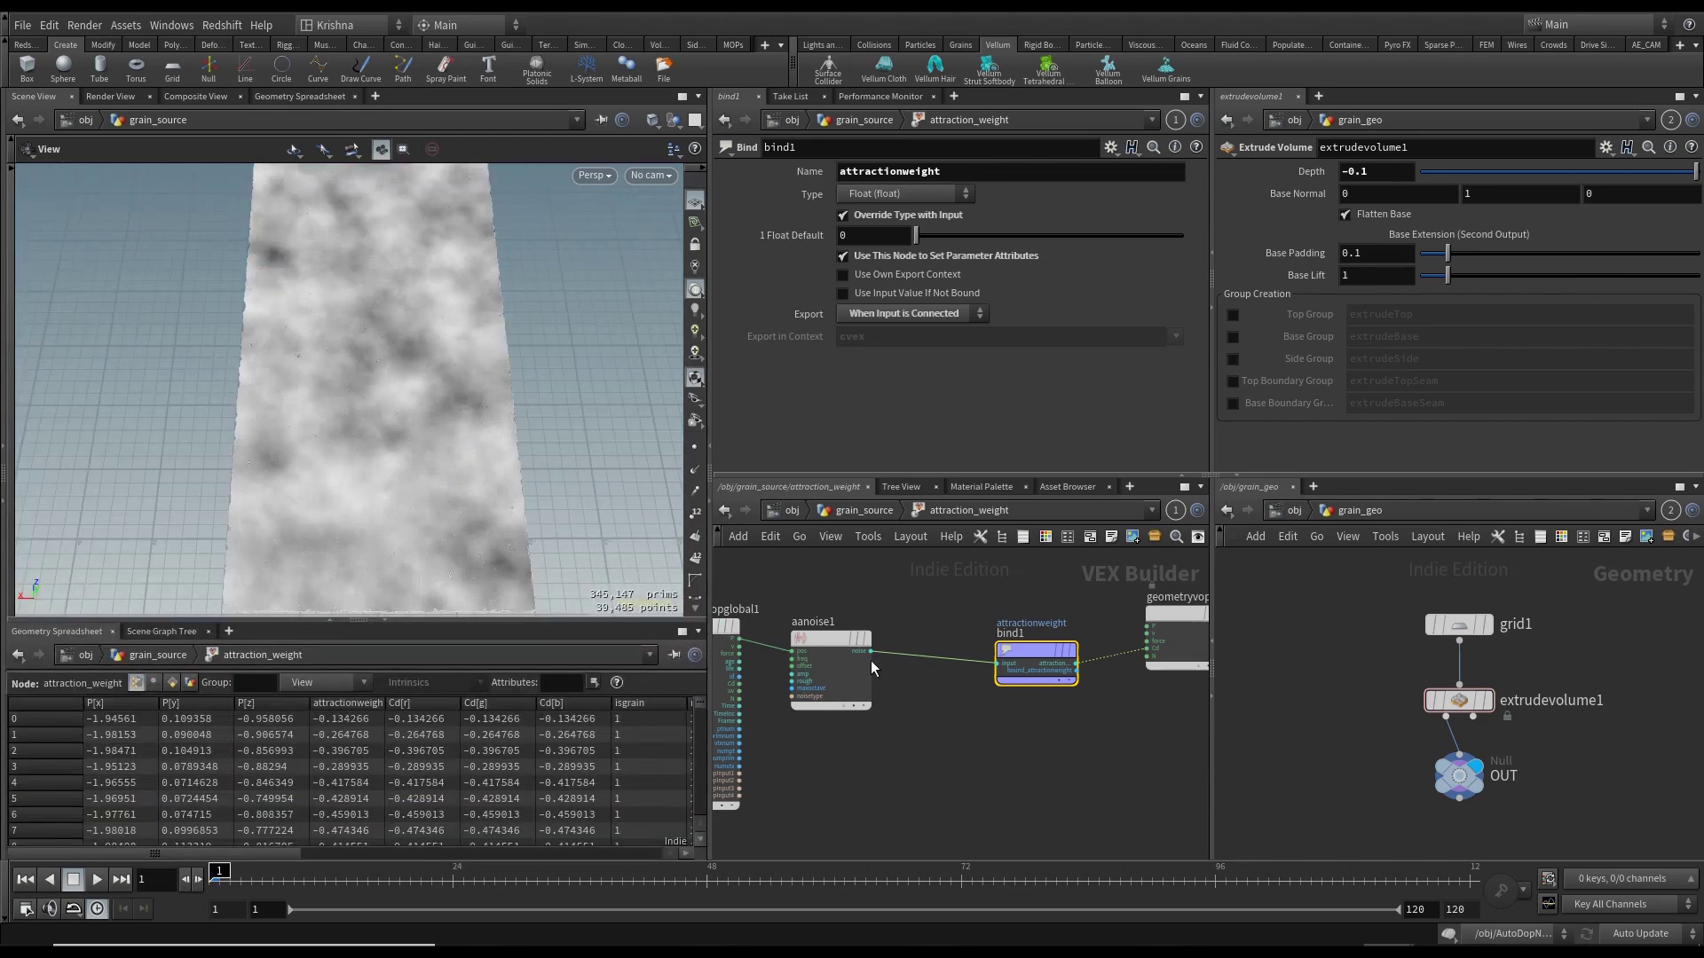
click(365, 703)
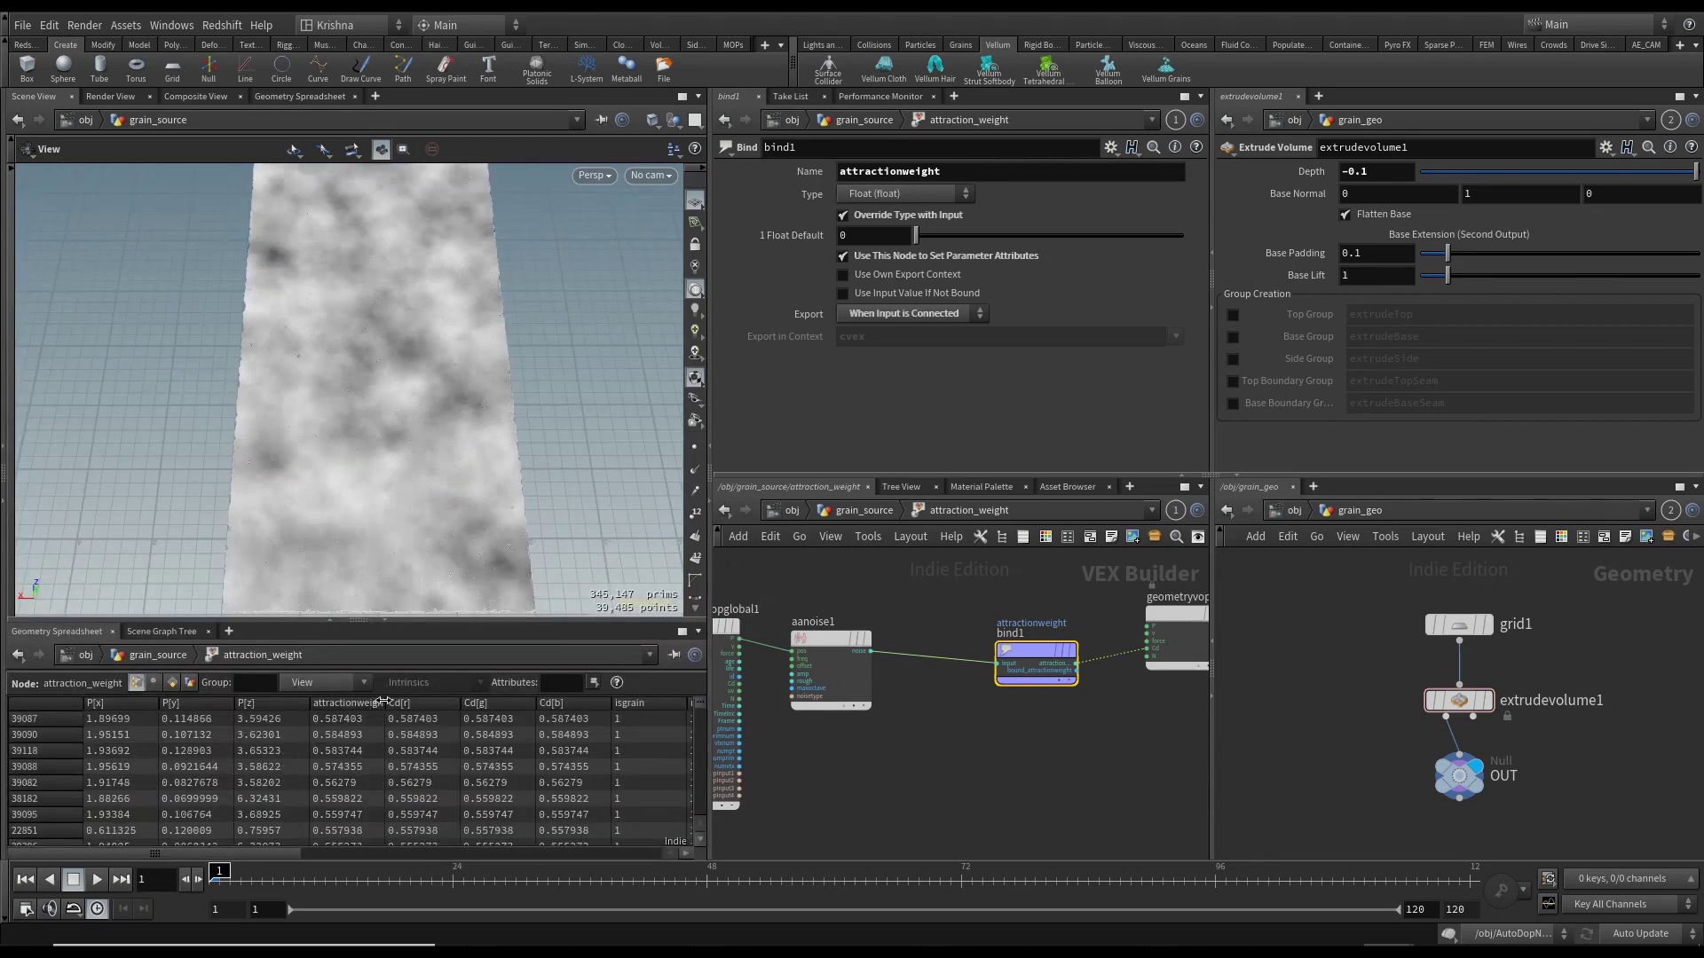
click(359, 704)
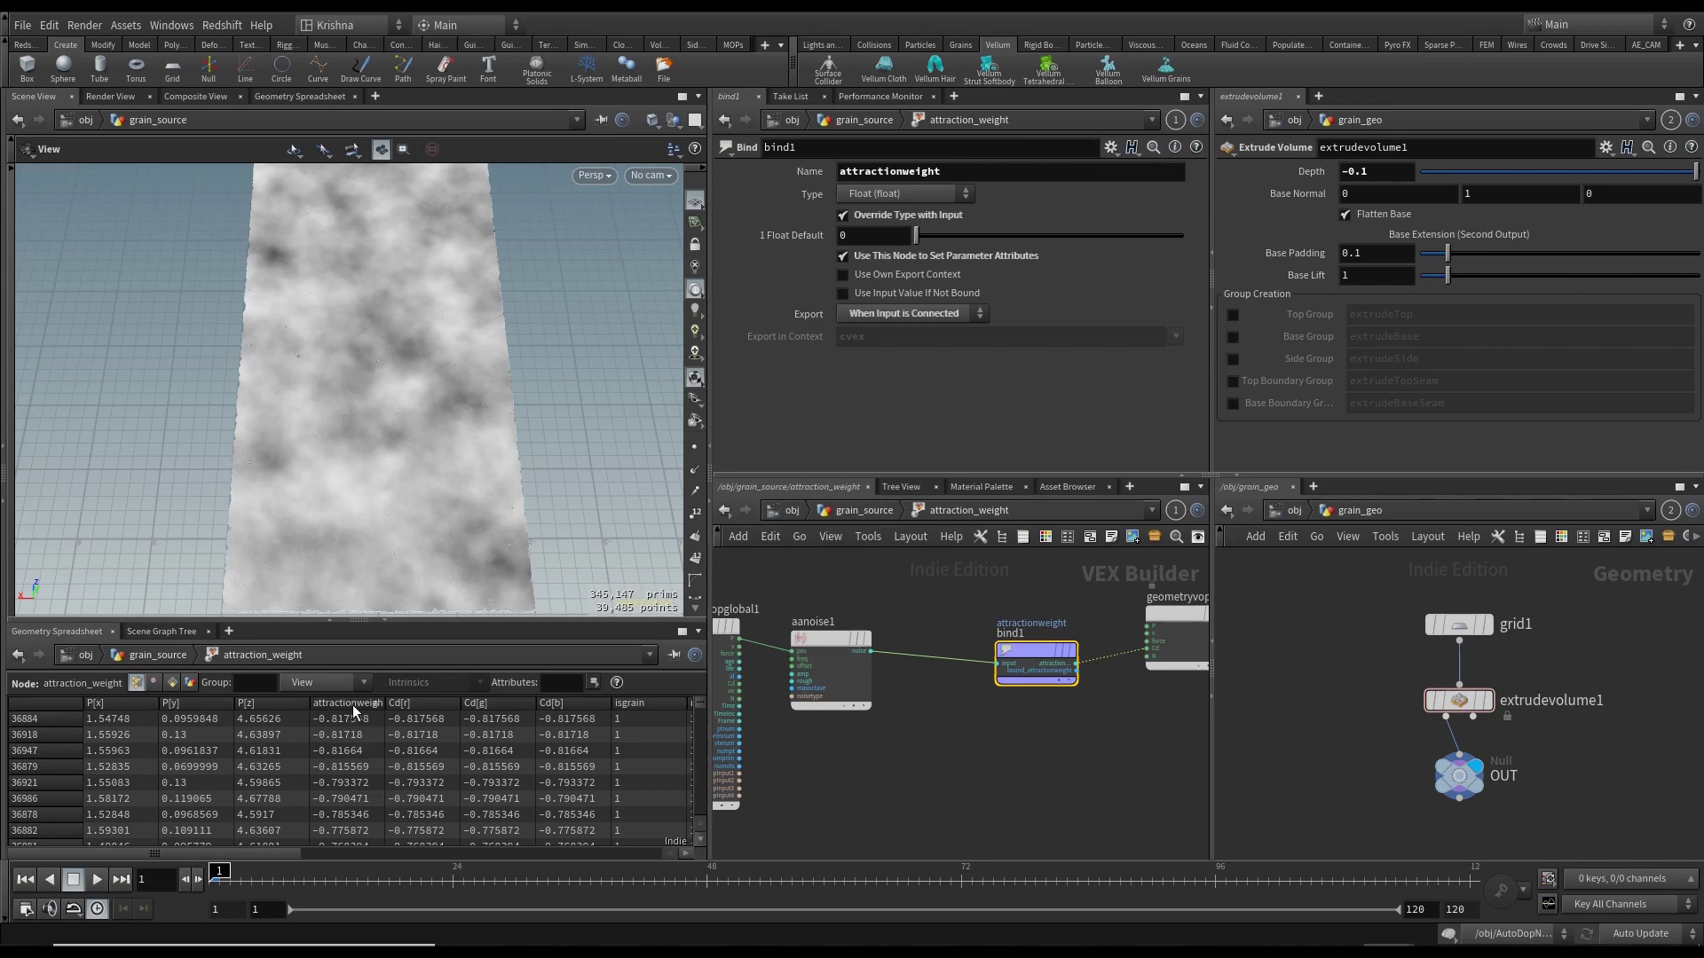
click(353, 704)
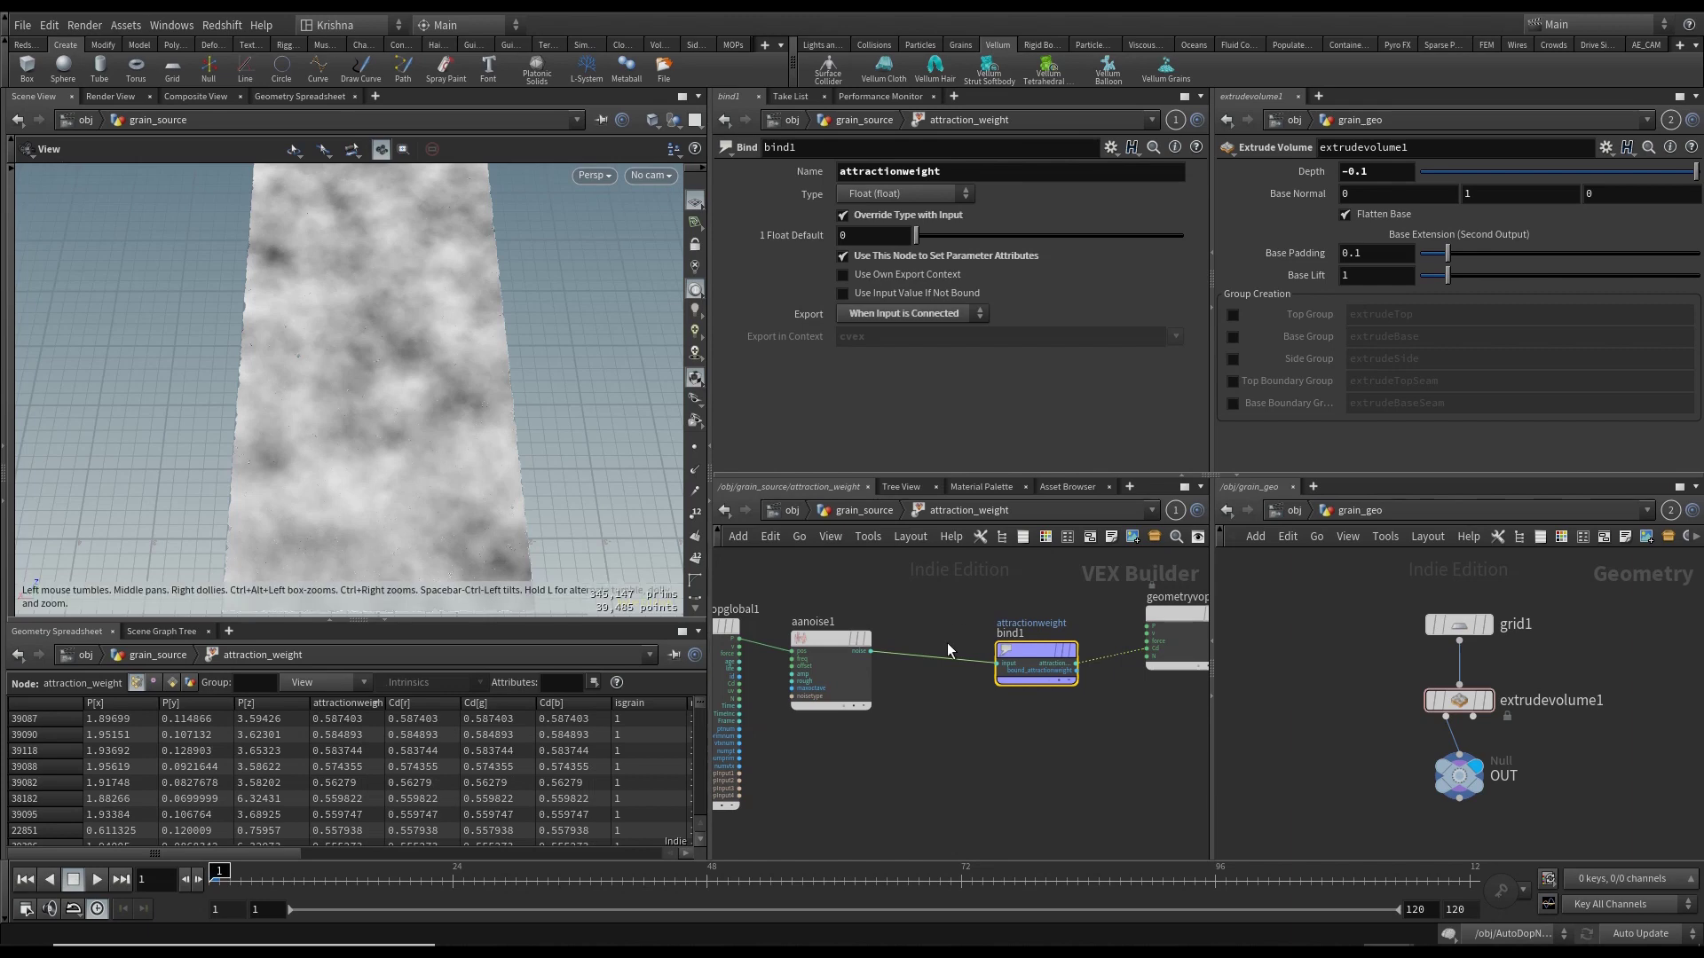
- Insert a Fit Range node on the wire between the noise and bind1
key(Tab)
text(f)
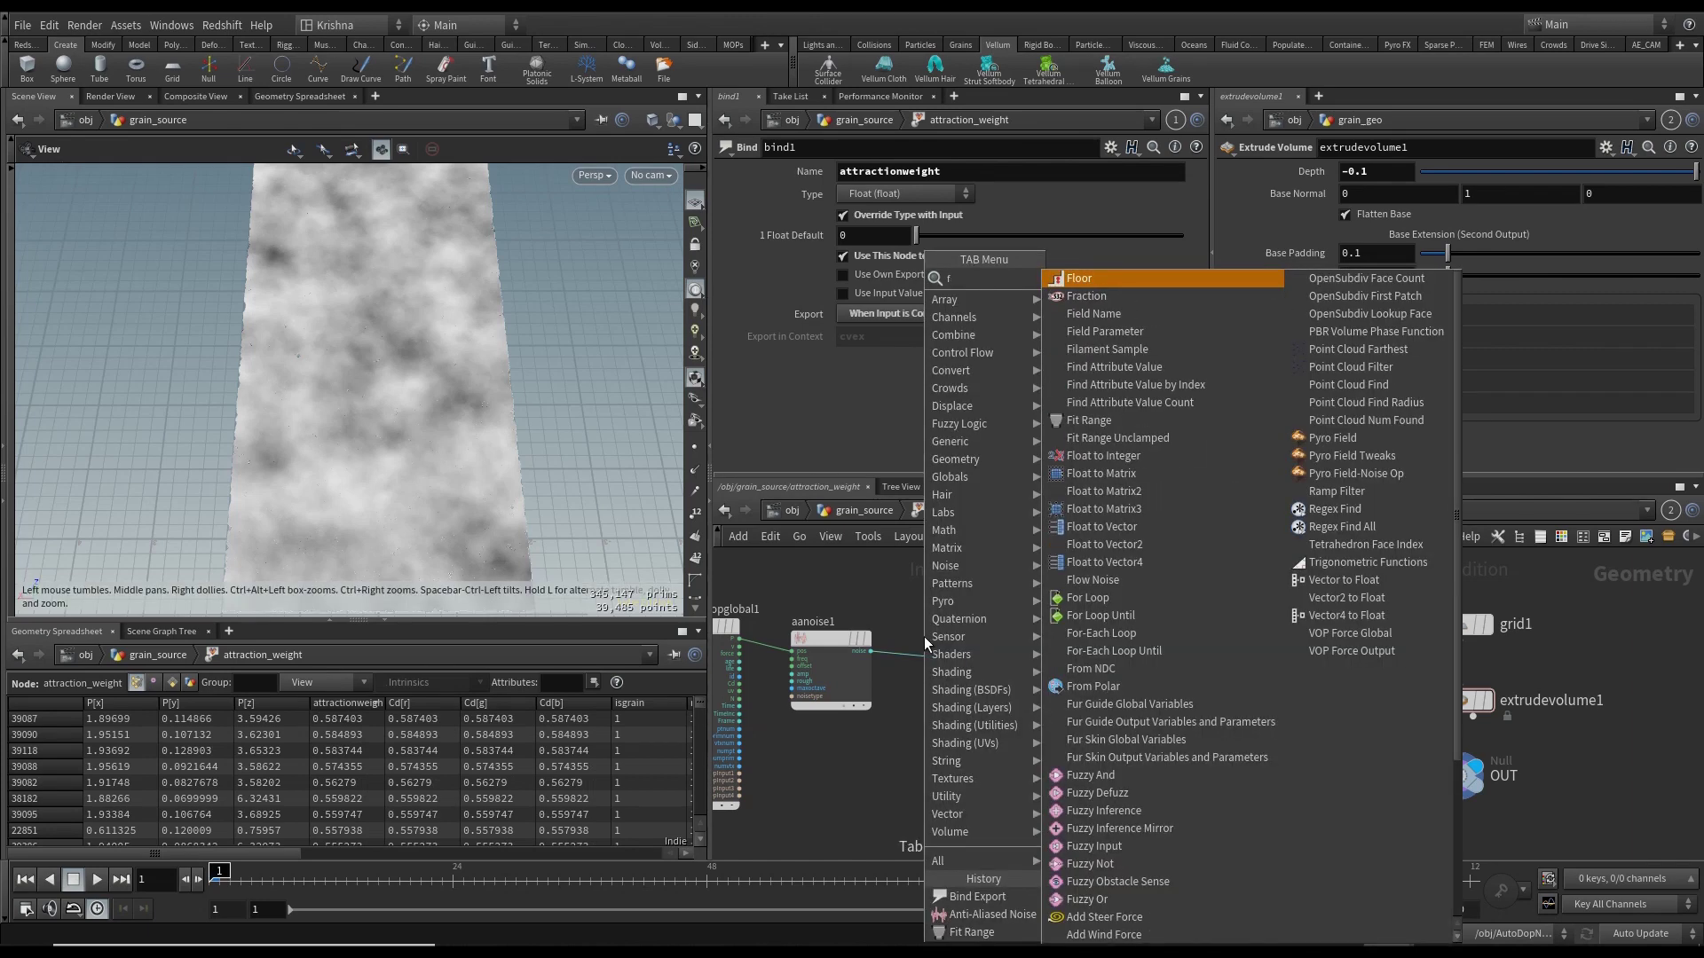
key(Return)
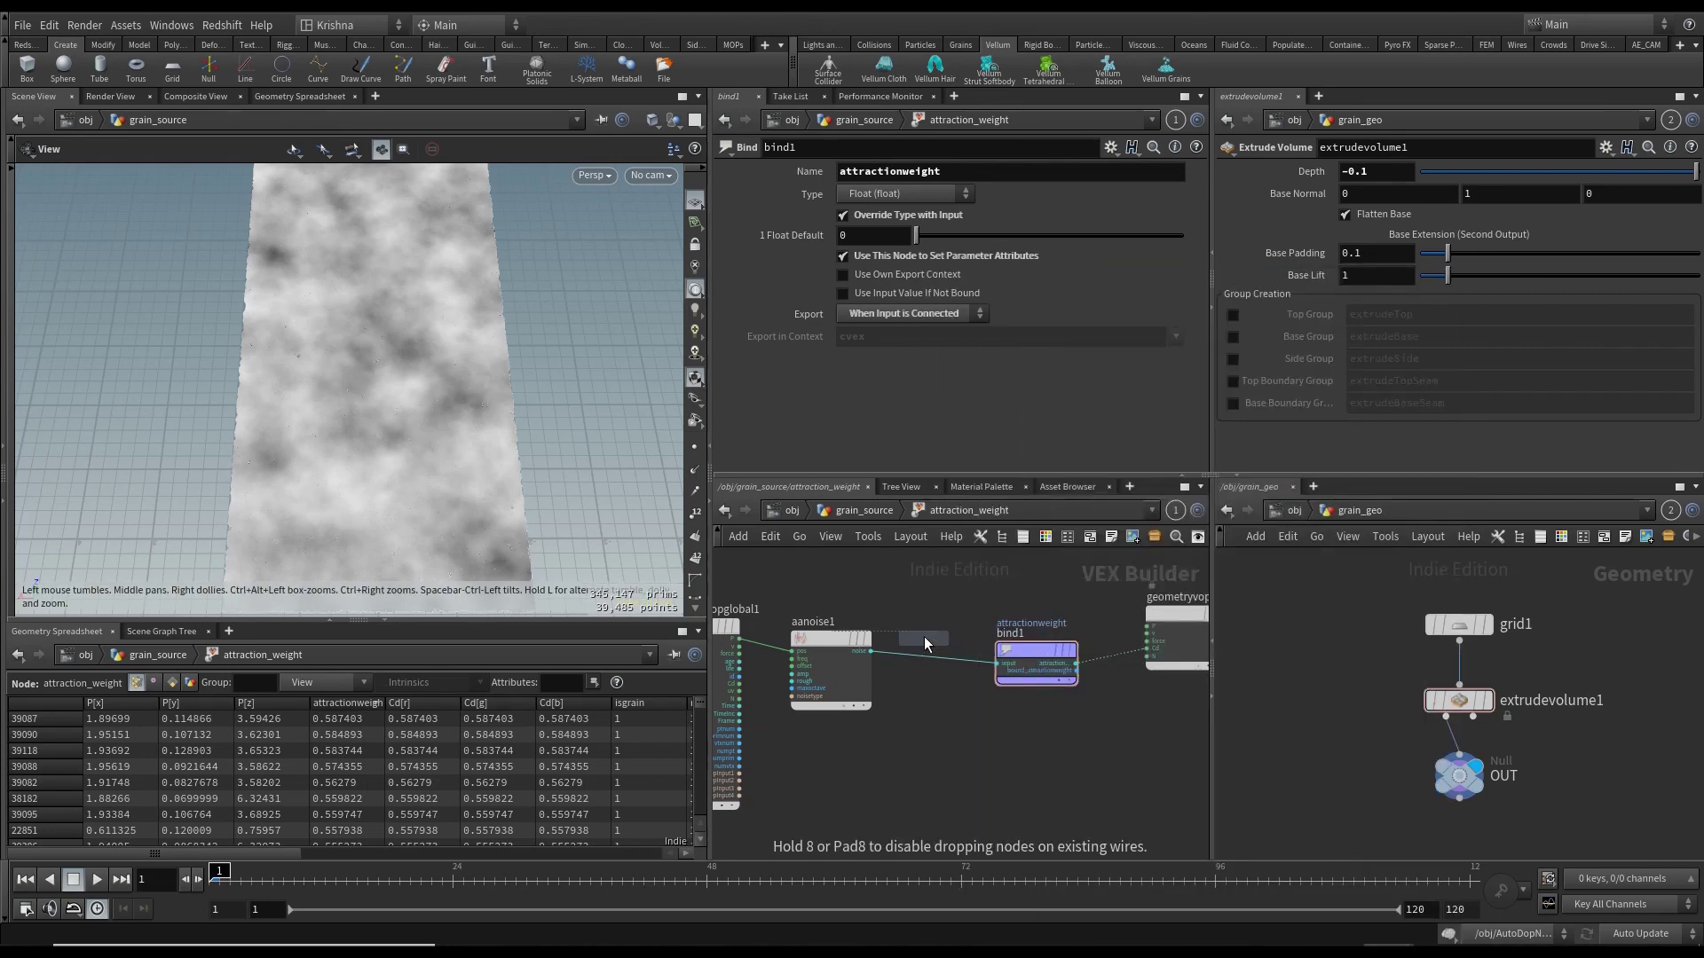
click(924, 639)
- Set fit1's Source range to -0.8–0.6 and Destination range to 1–2
click(843, 194)
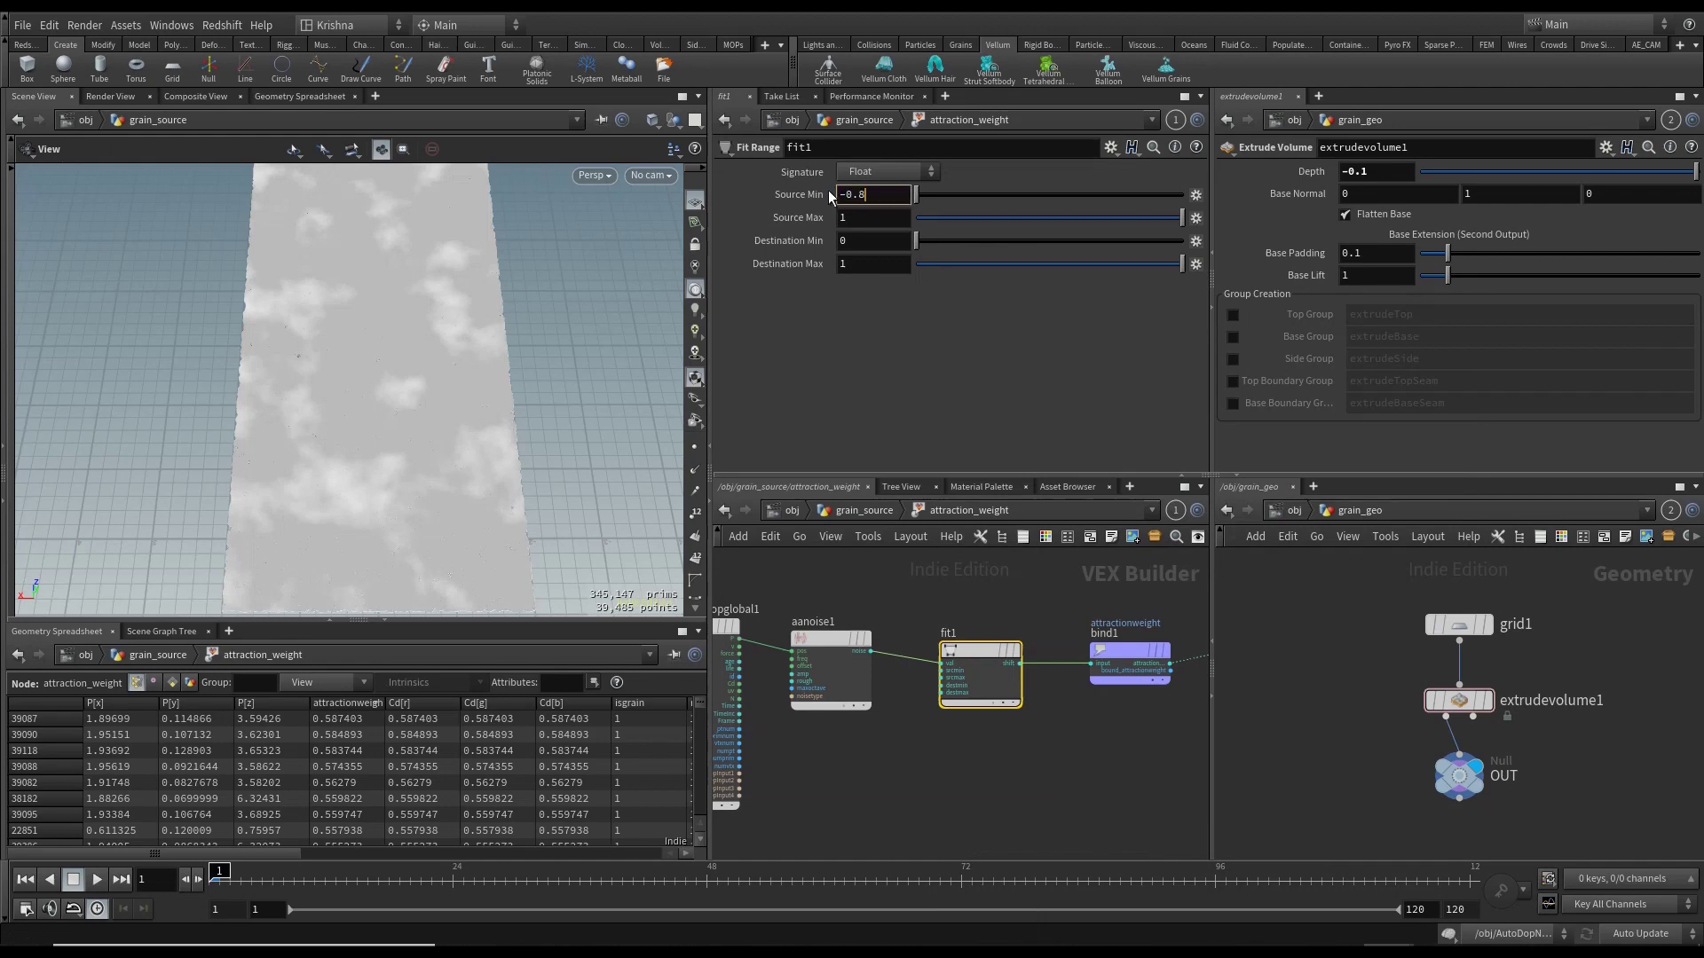
text(-0.8)
key(Tab)
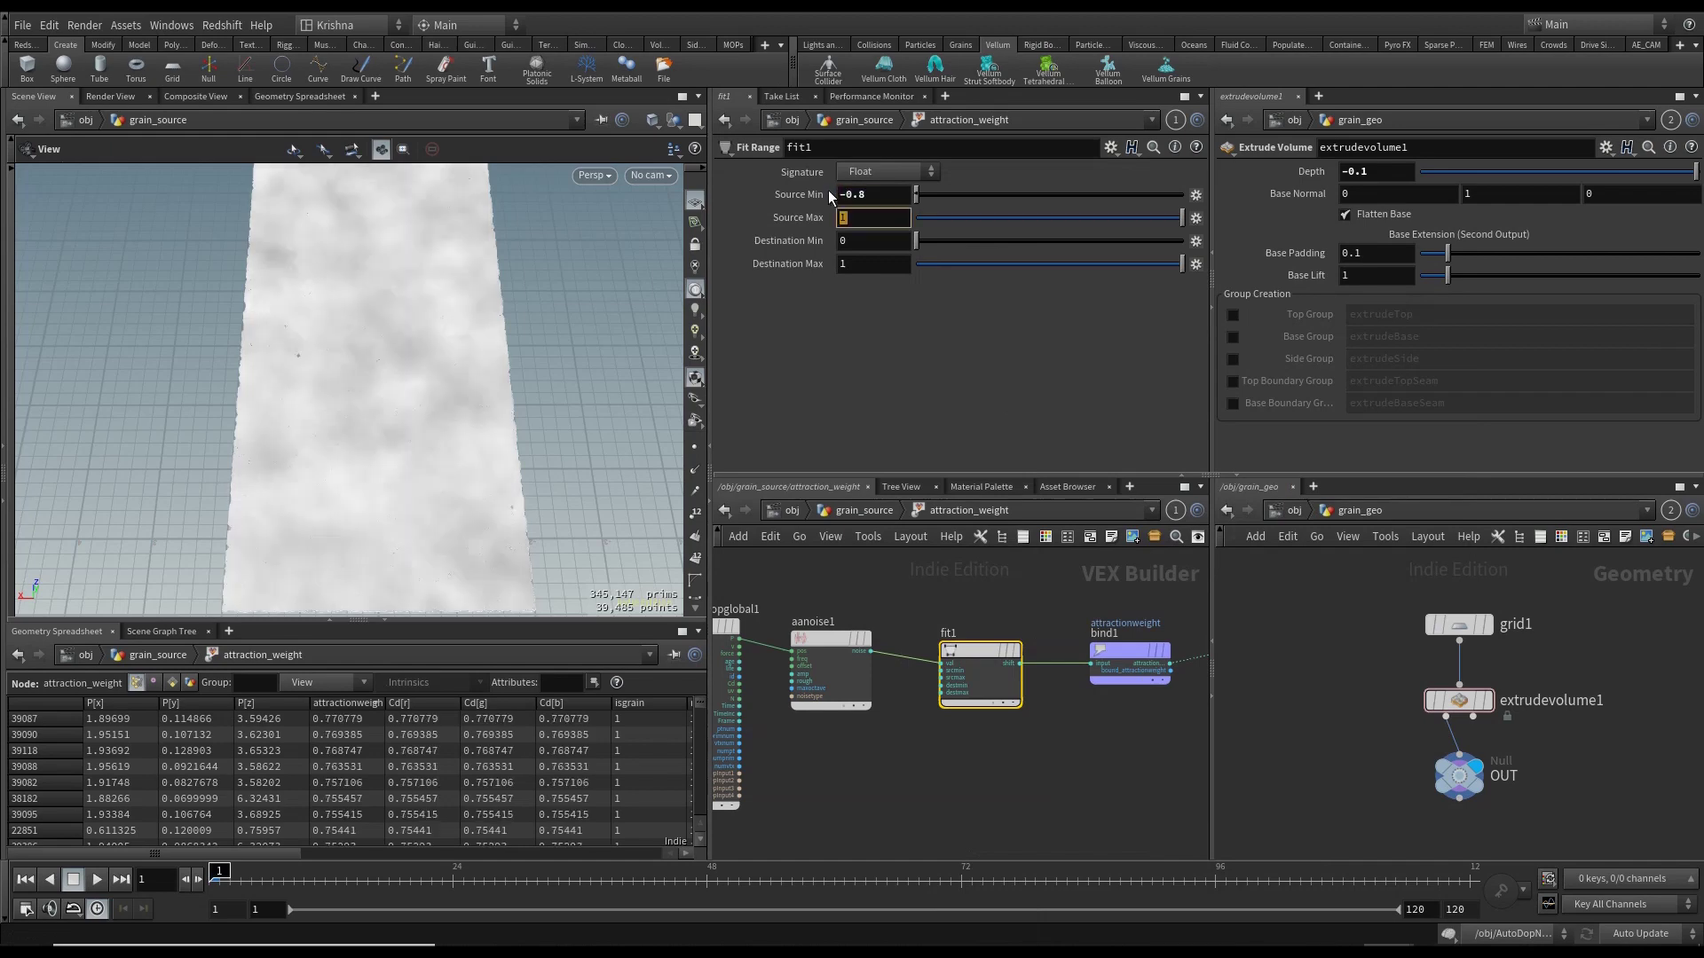
key(Return)
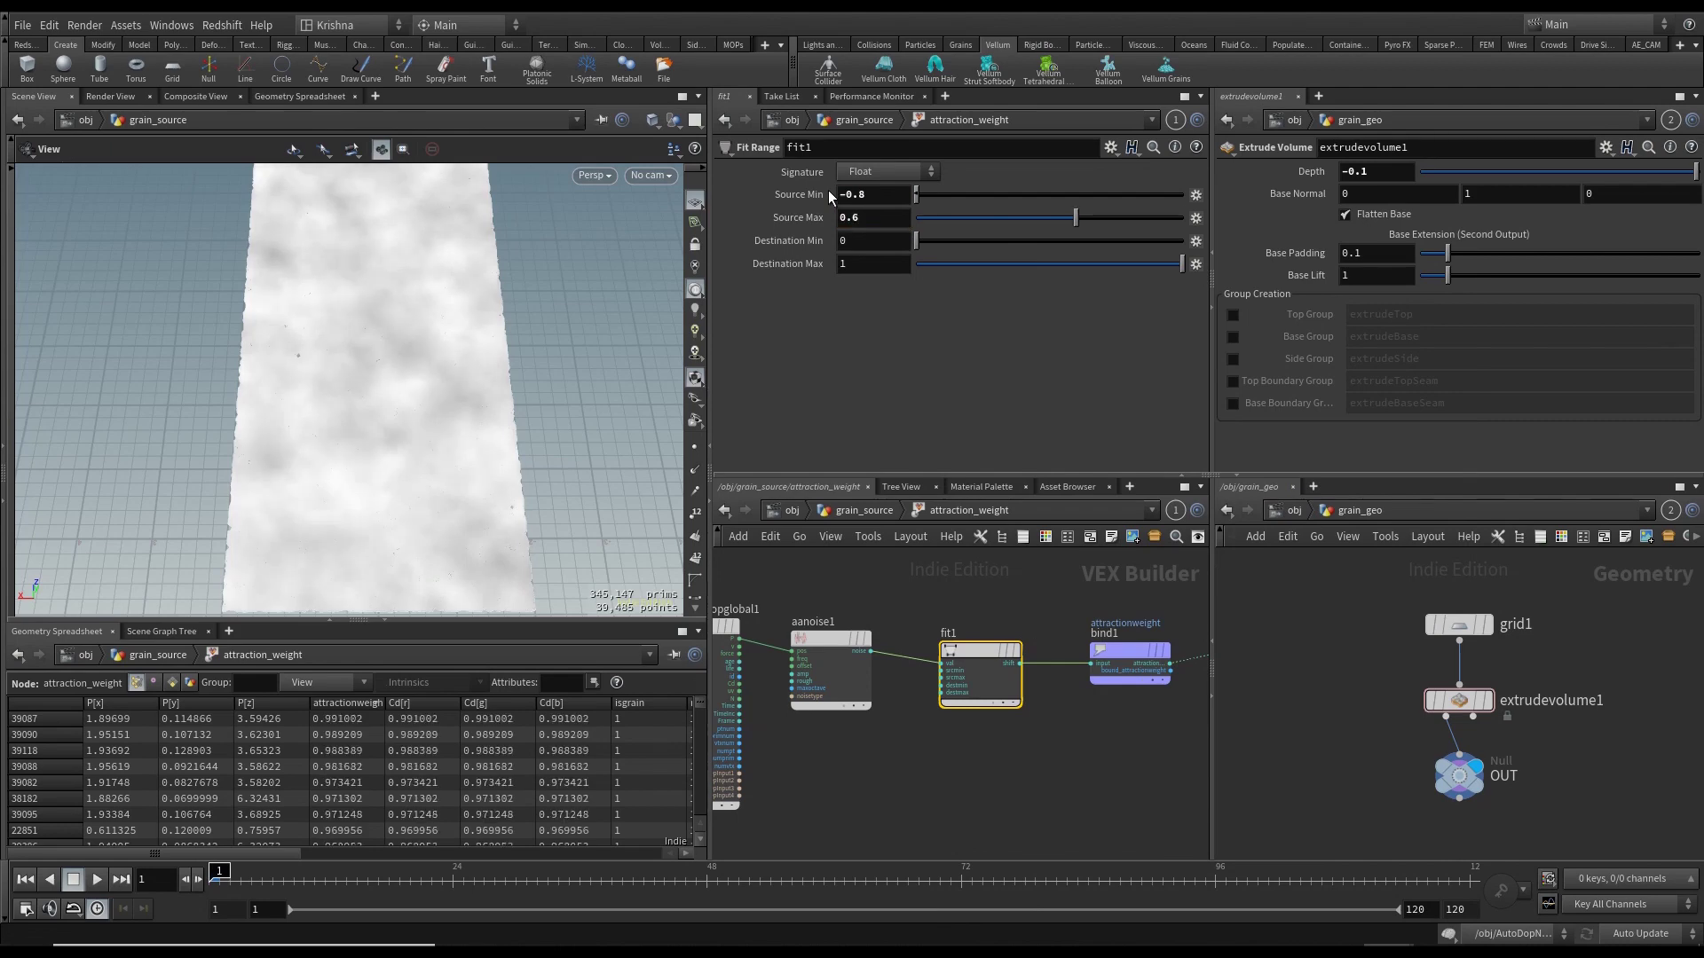
click(844, 240)
text(1)
key(Tab)
text(2)
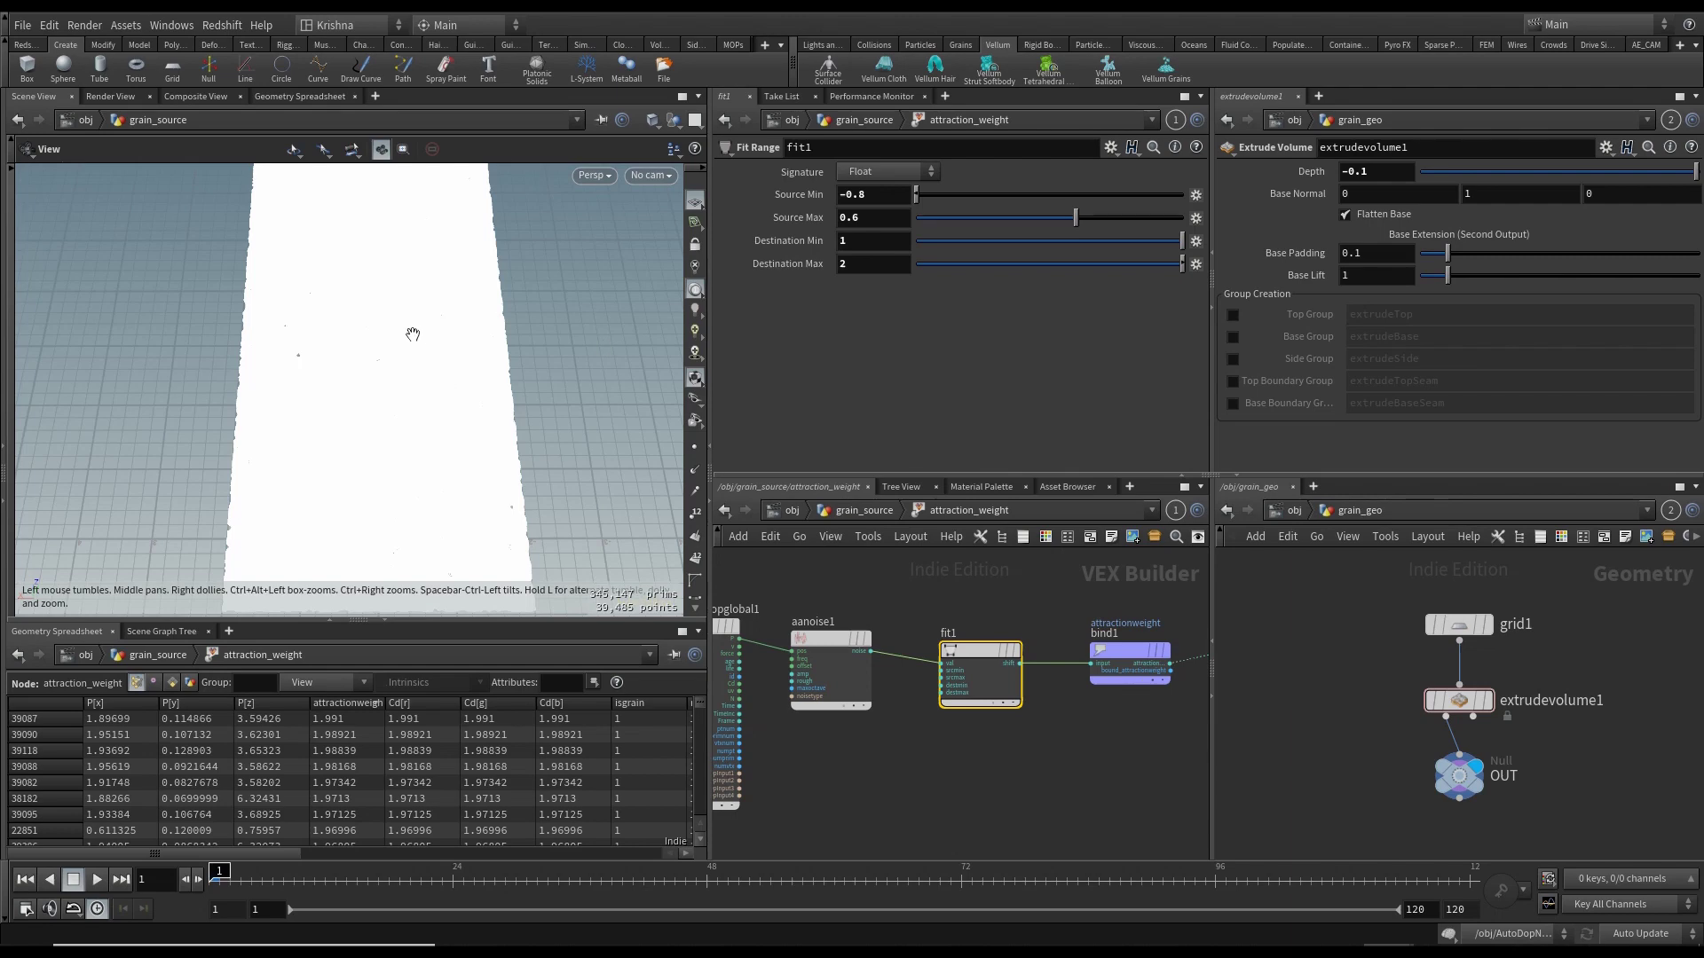
scroll(413, 333, down, 3)
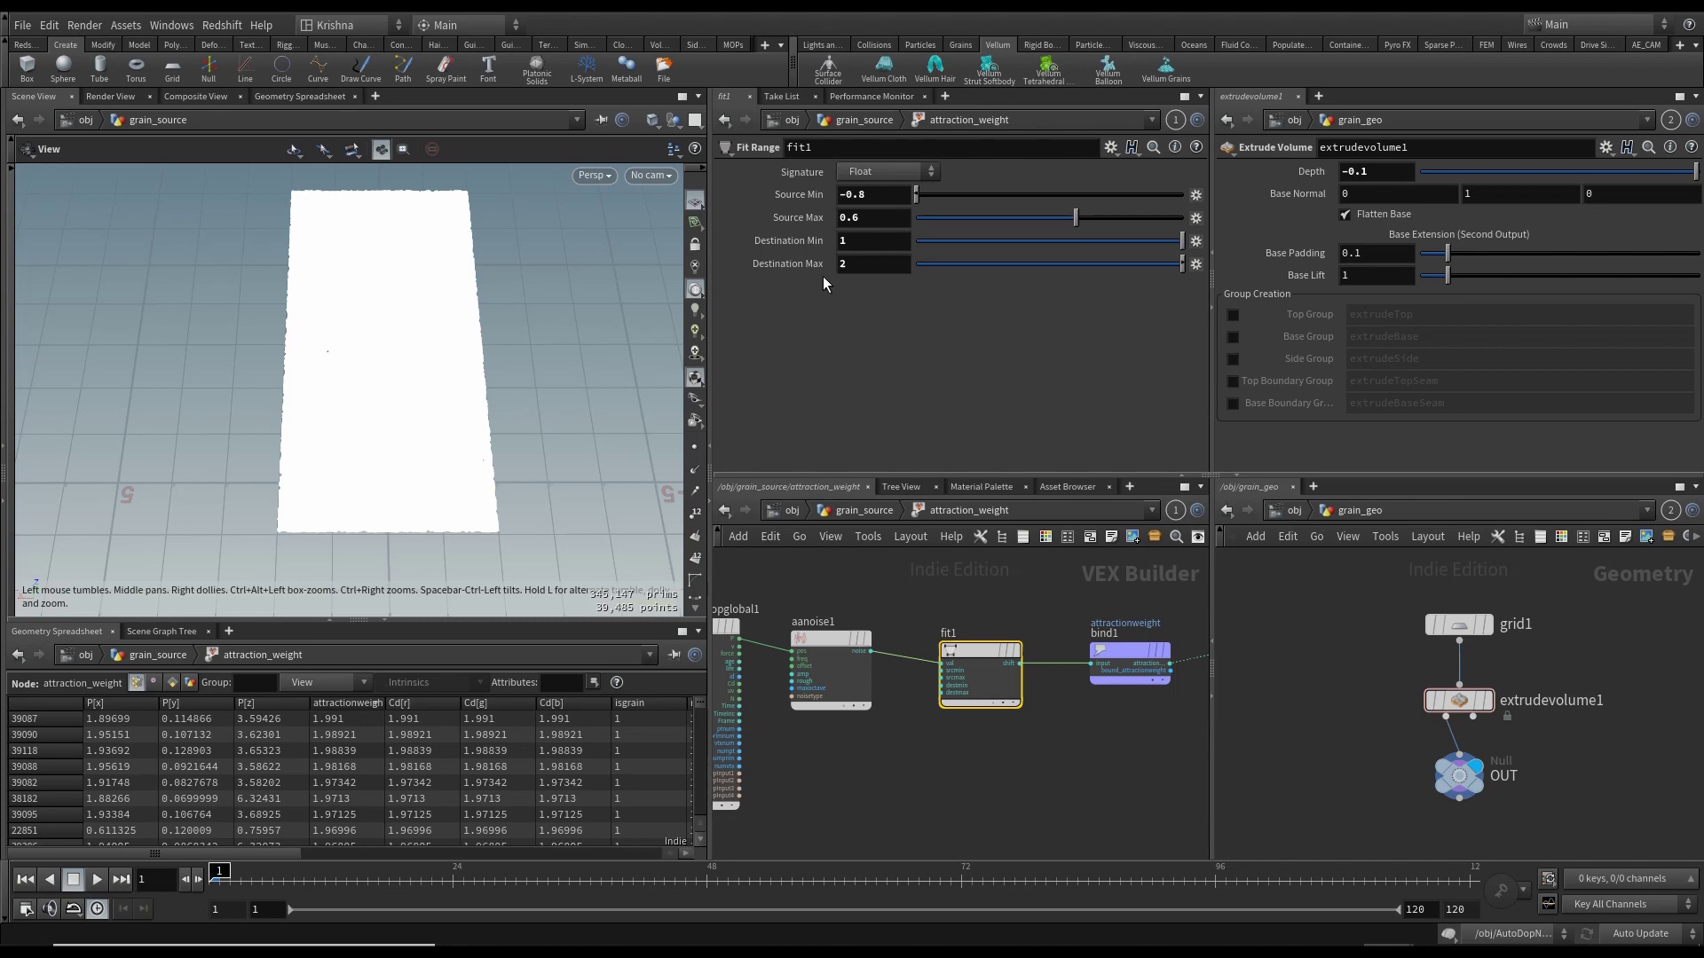
- In grain_source, add a Vellum Constraints node below attraction_weight
click(882, 508)
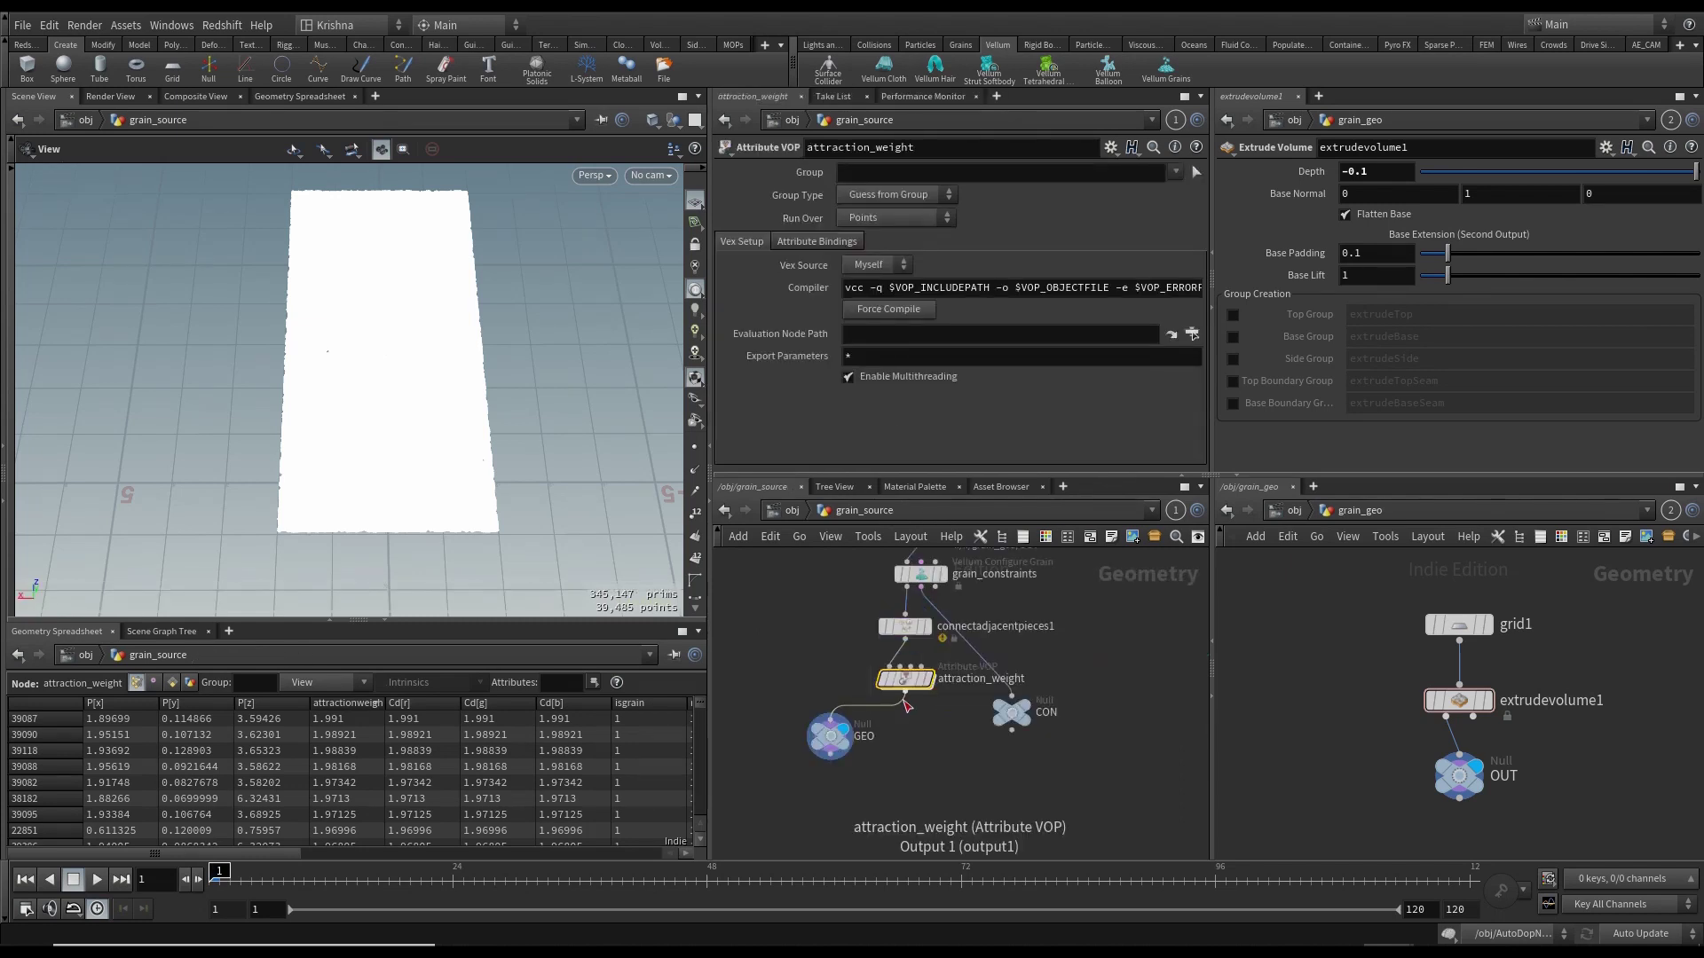
key(Tab)
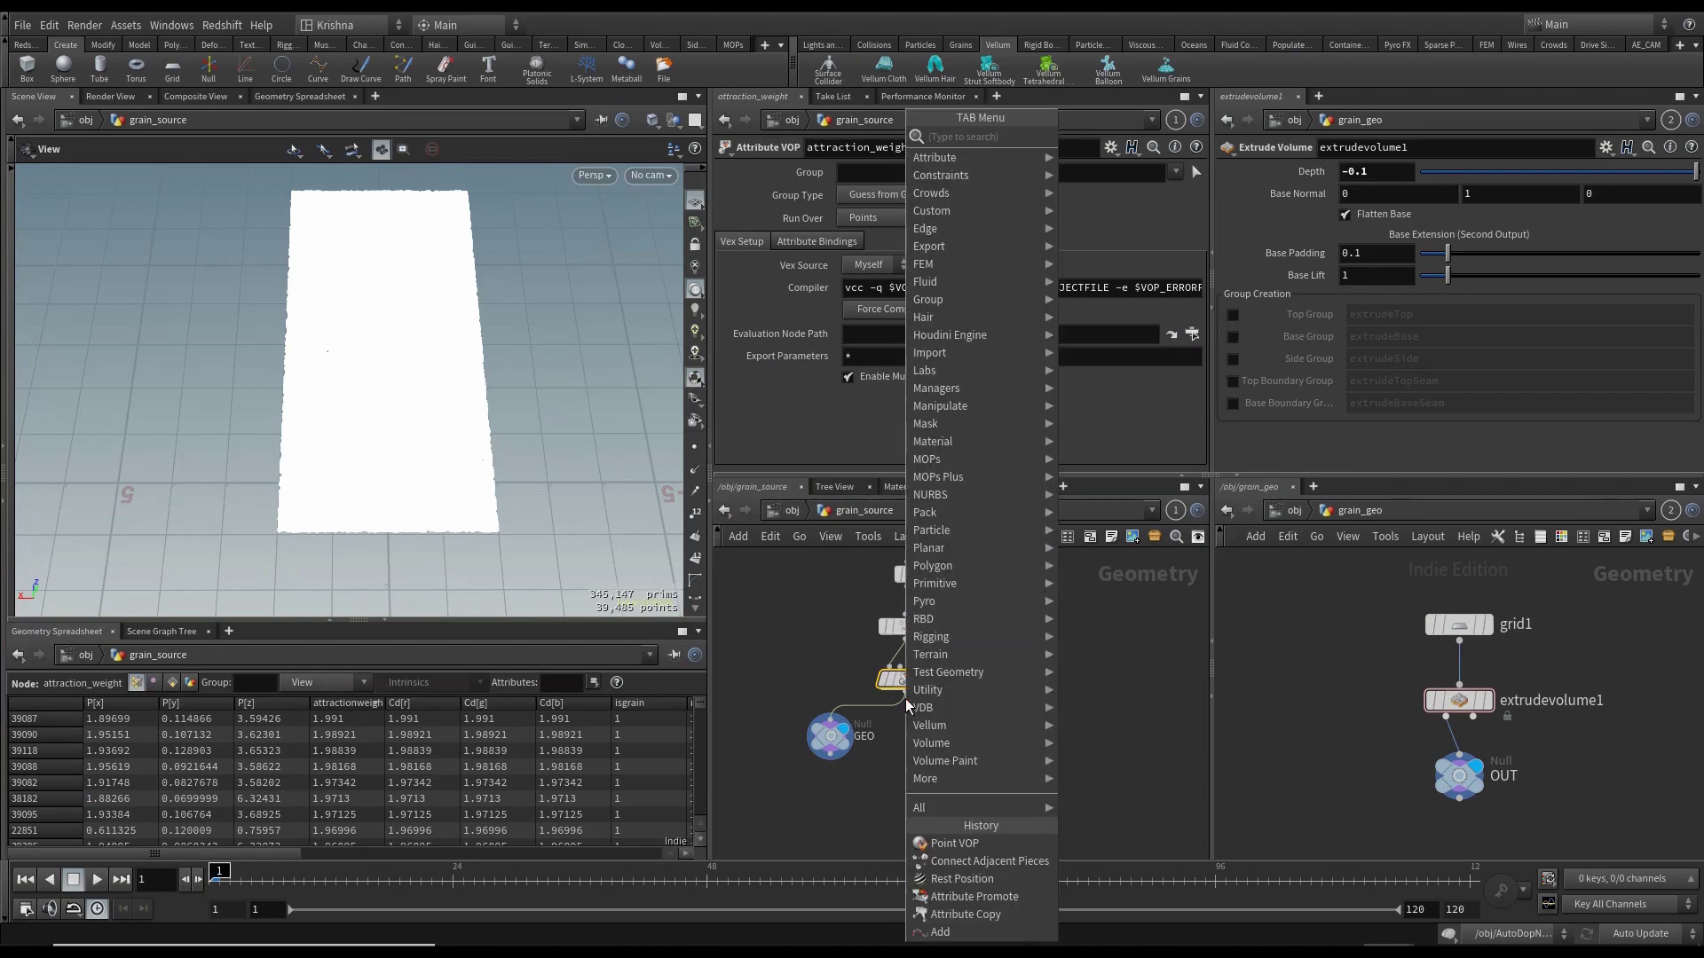
text(vellum co)
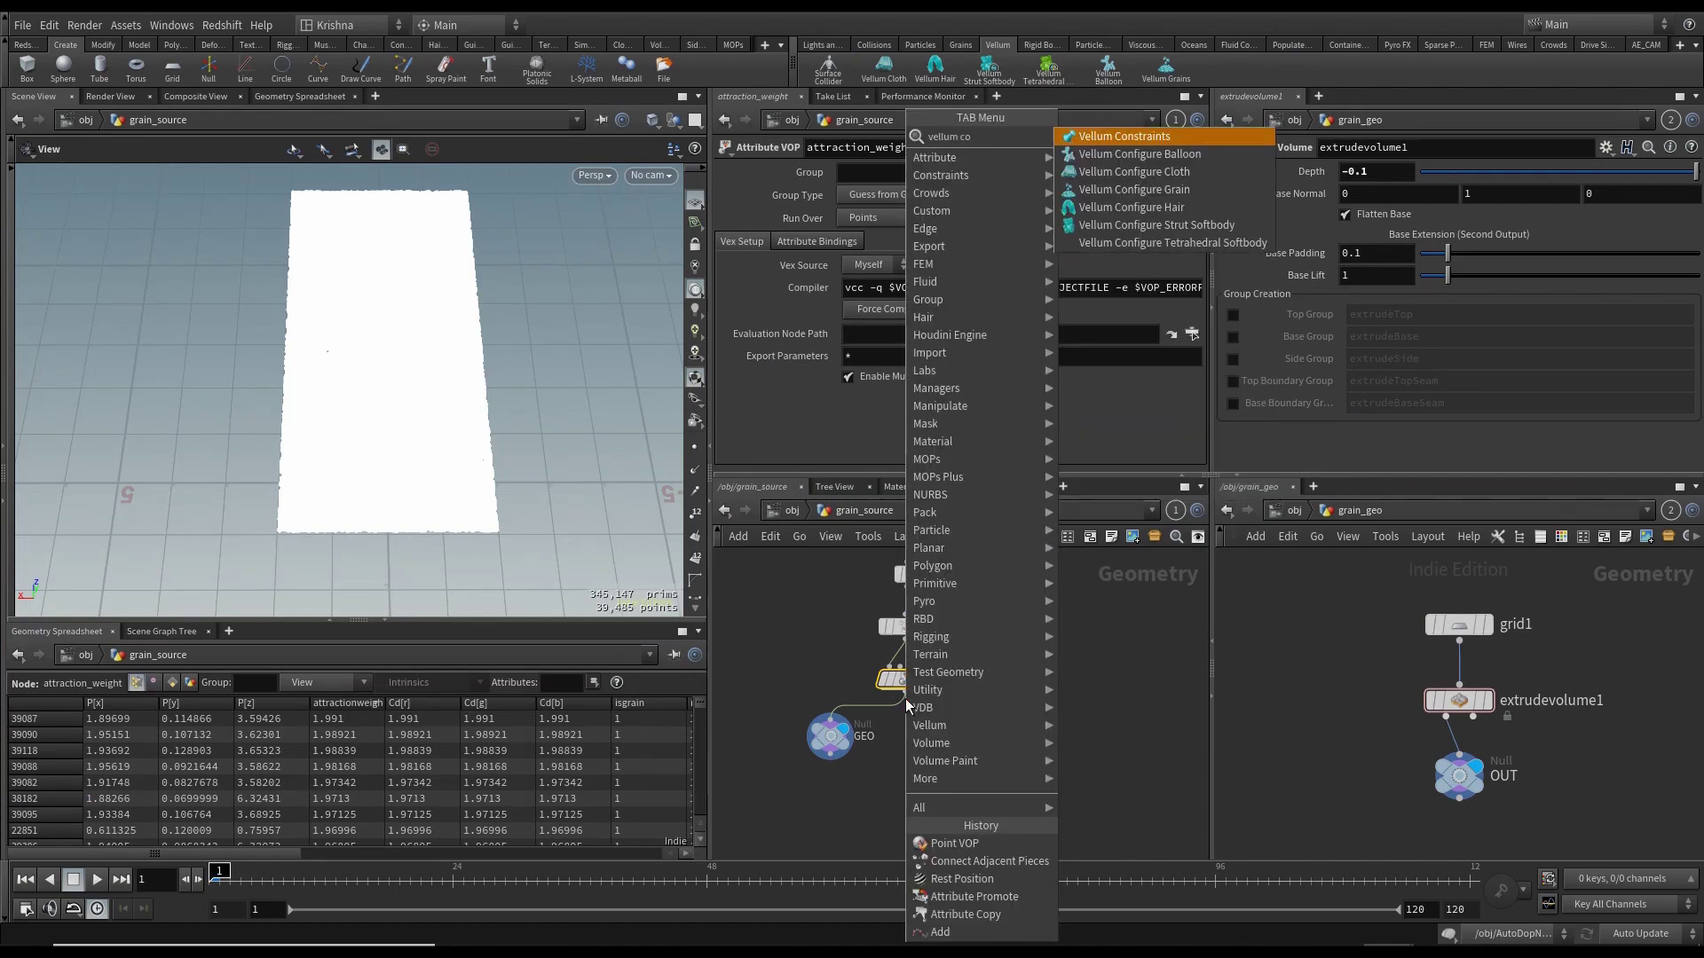
key(Return)
click(906, 702)
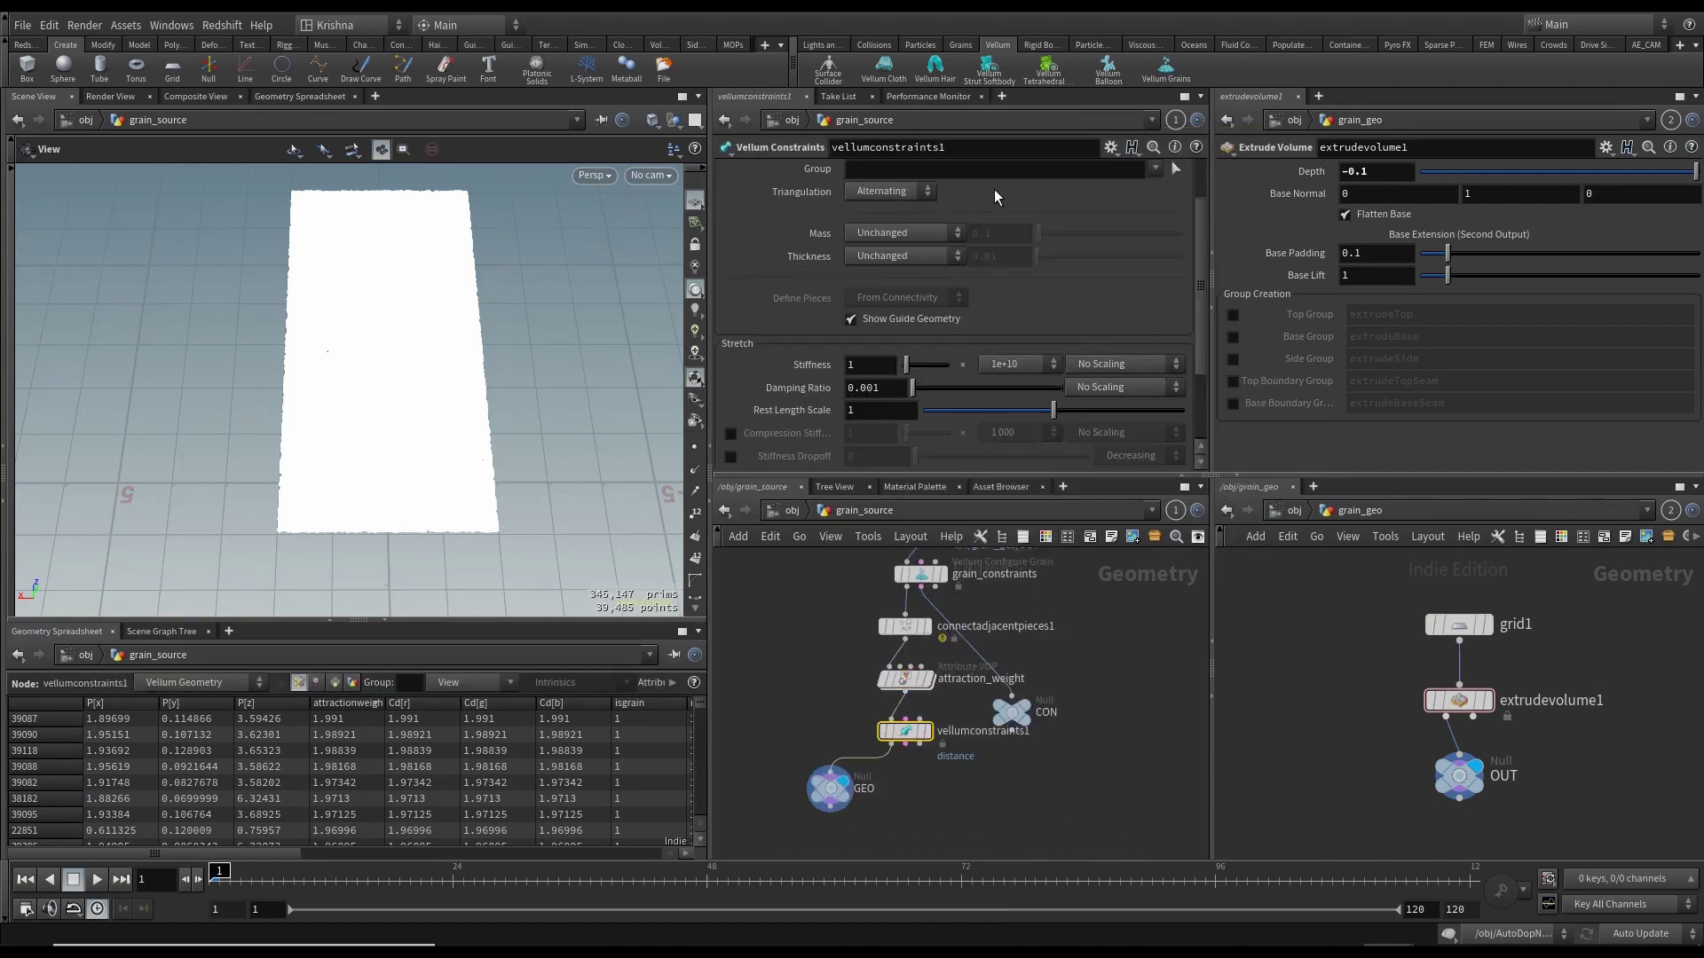
scroll(1035, 235, up, 3)
- Set Constraint Type to Distance Along Edges and Thickness to Calculate Uniform
click(901, 171)
click(910, 232)
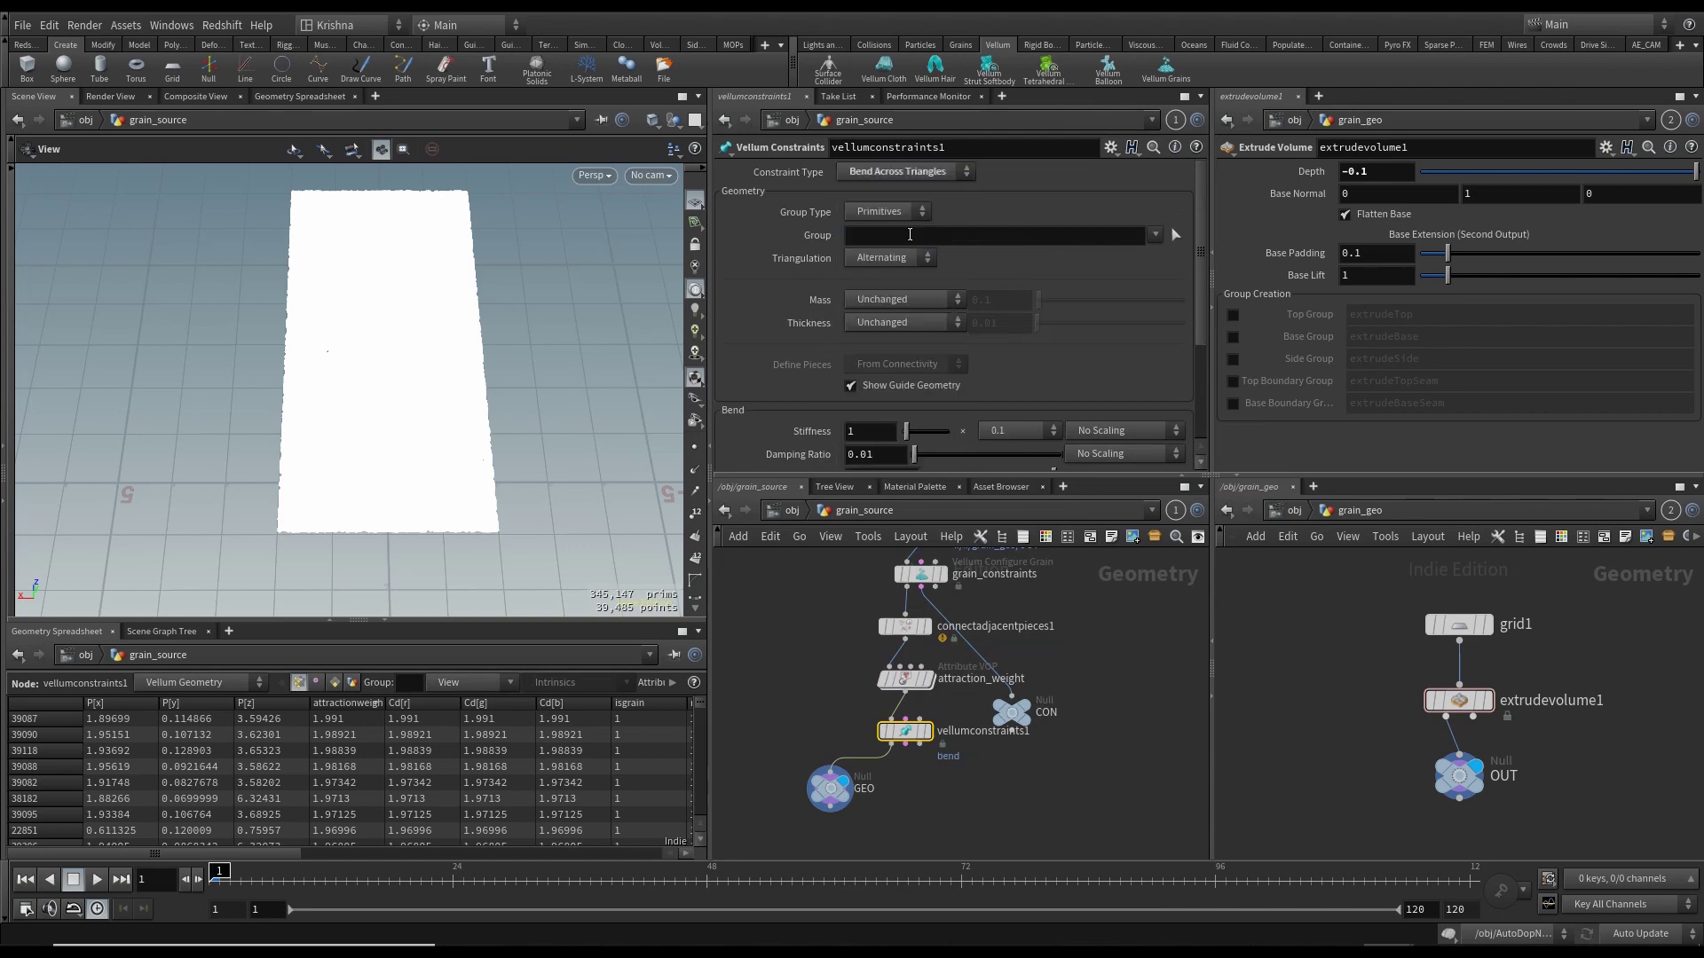
click(901, 171)
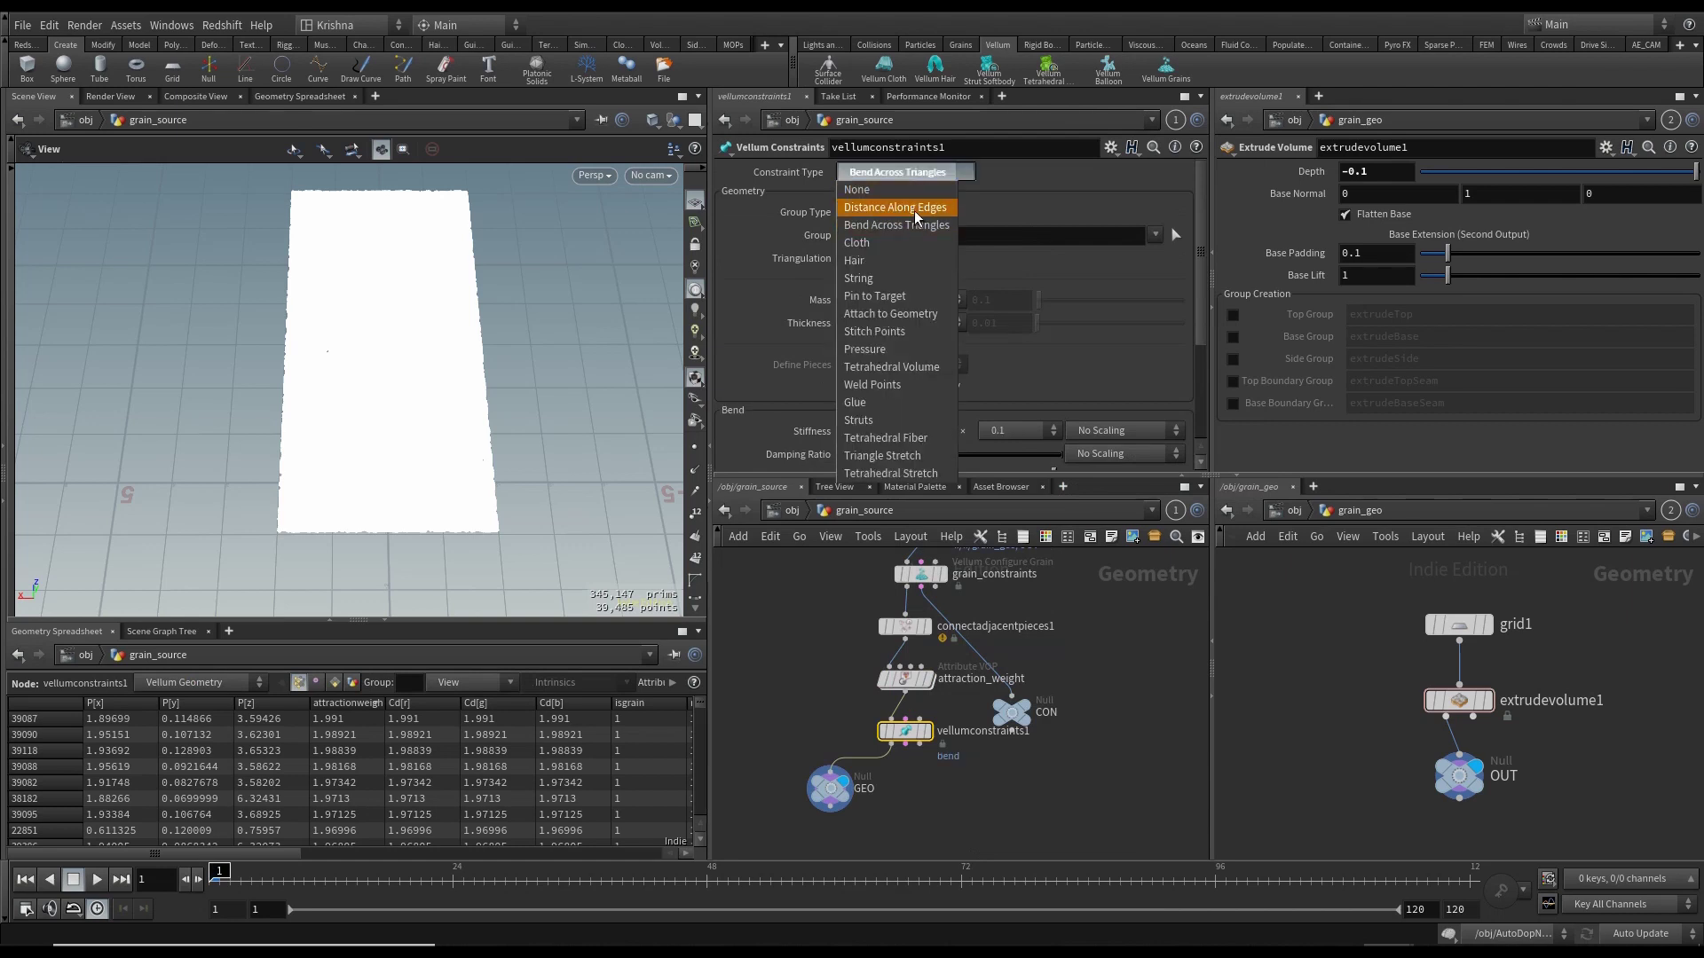
click(918, 210)
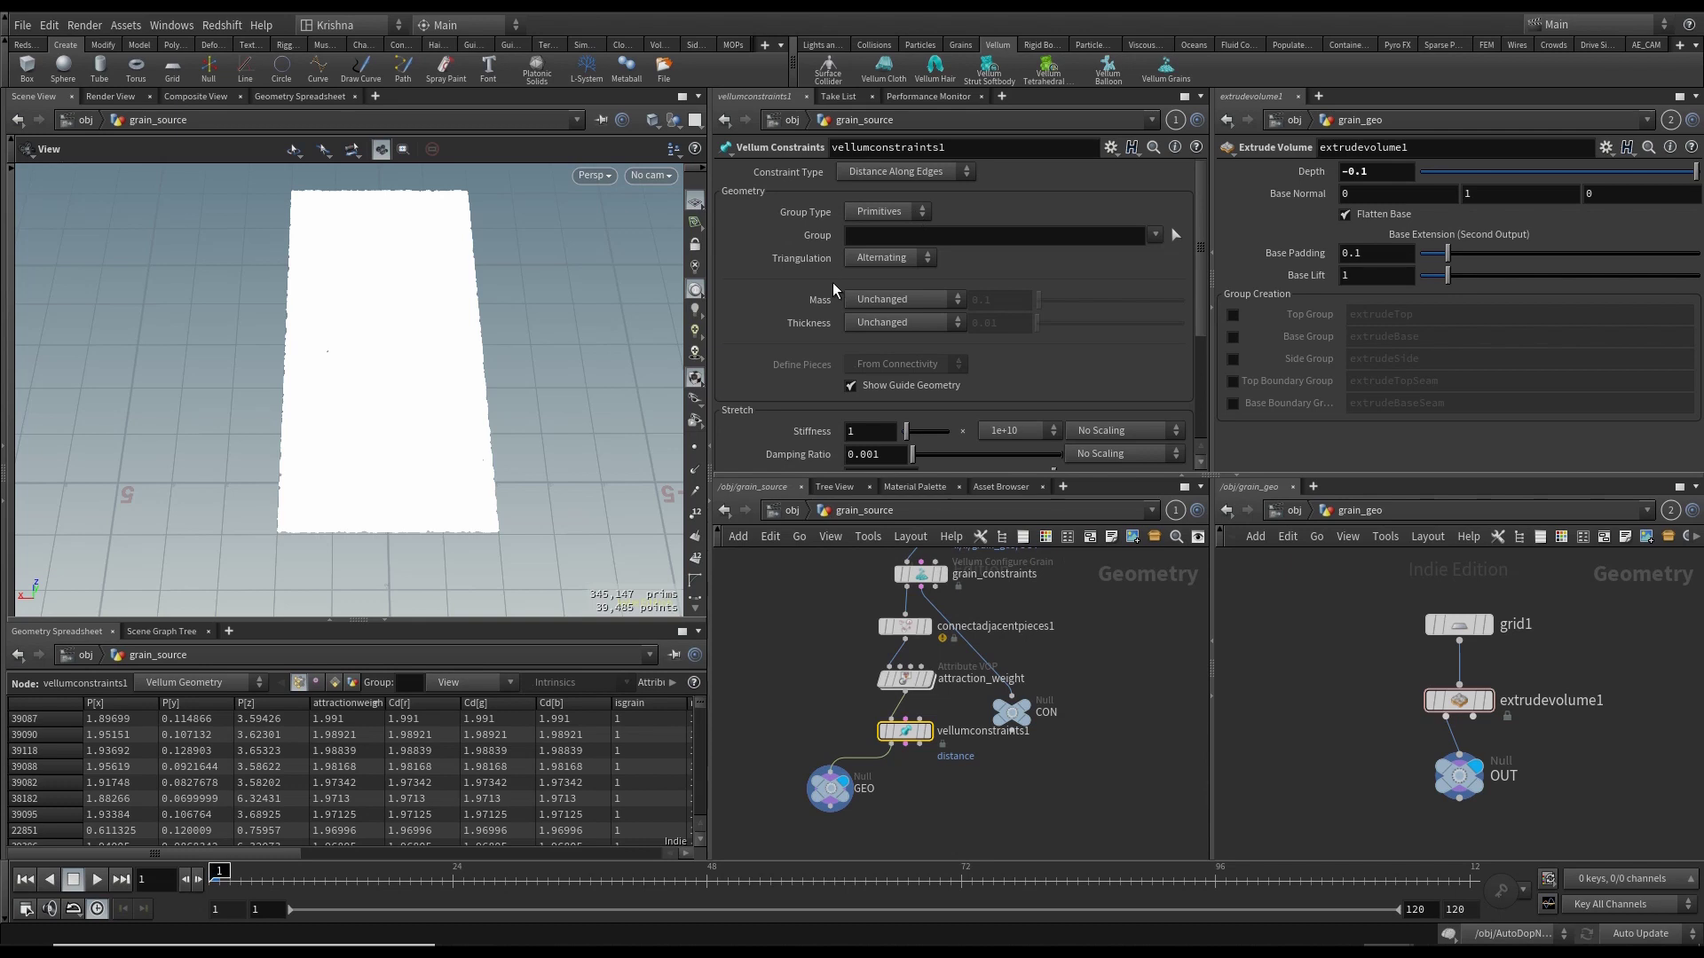
scroll(834, 286, down, 2)
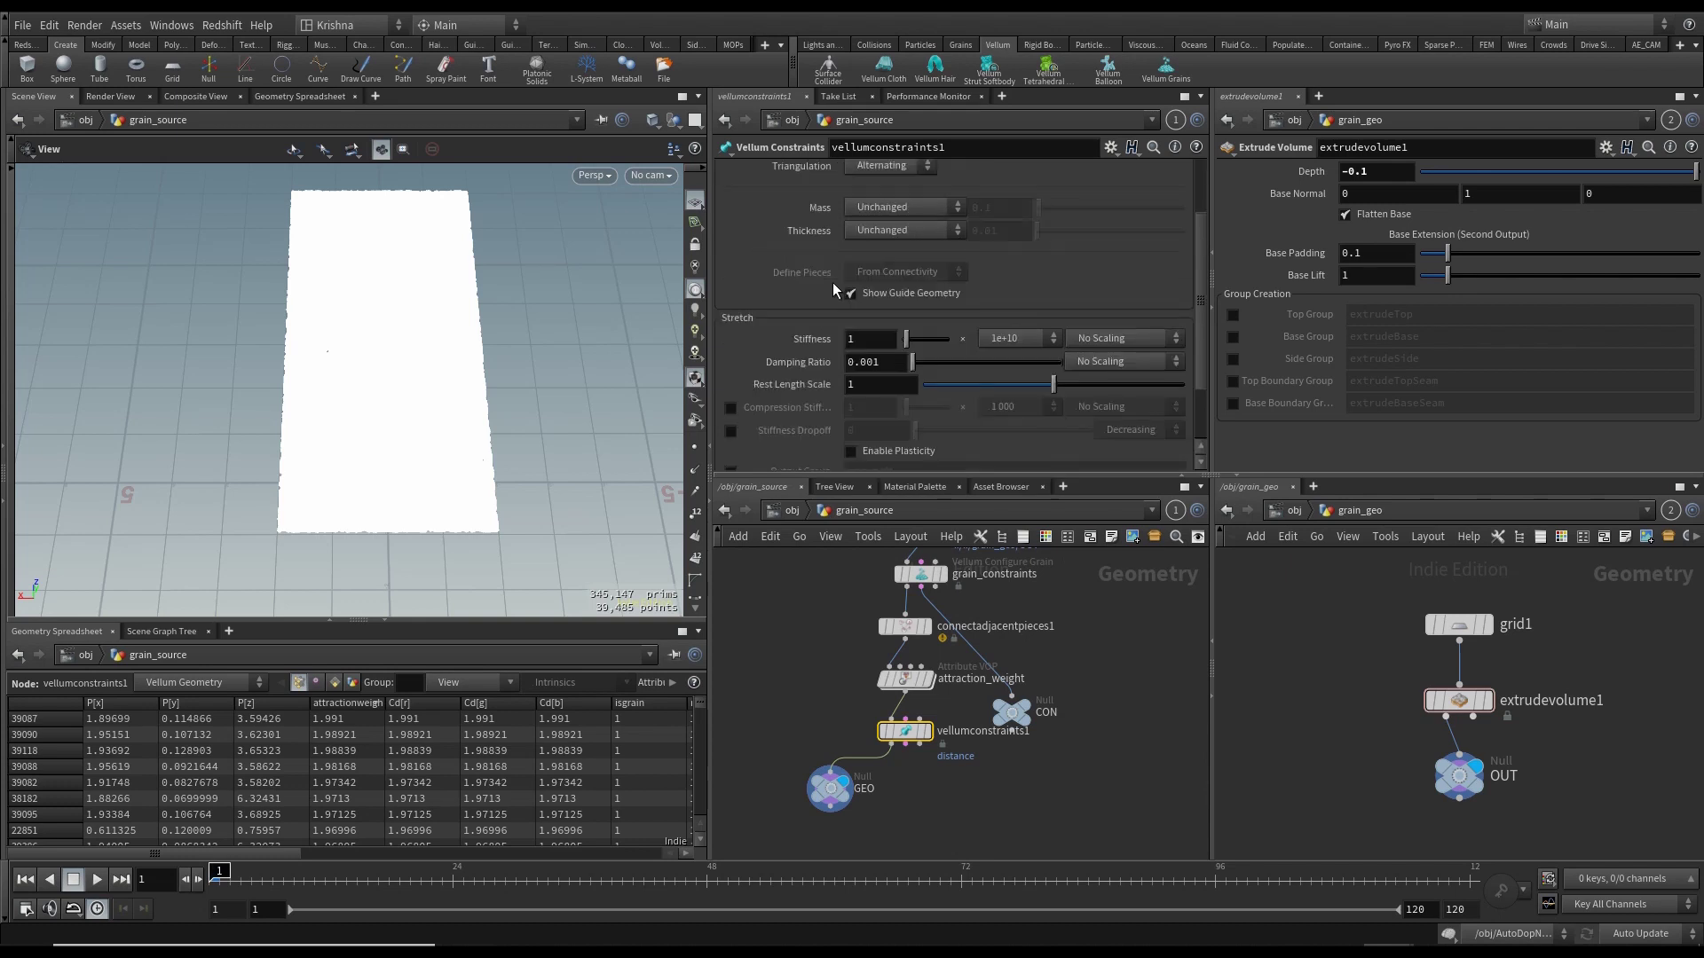
click(880, 233)
click(884, 284)
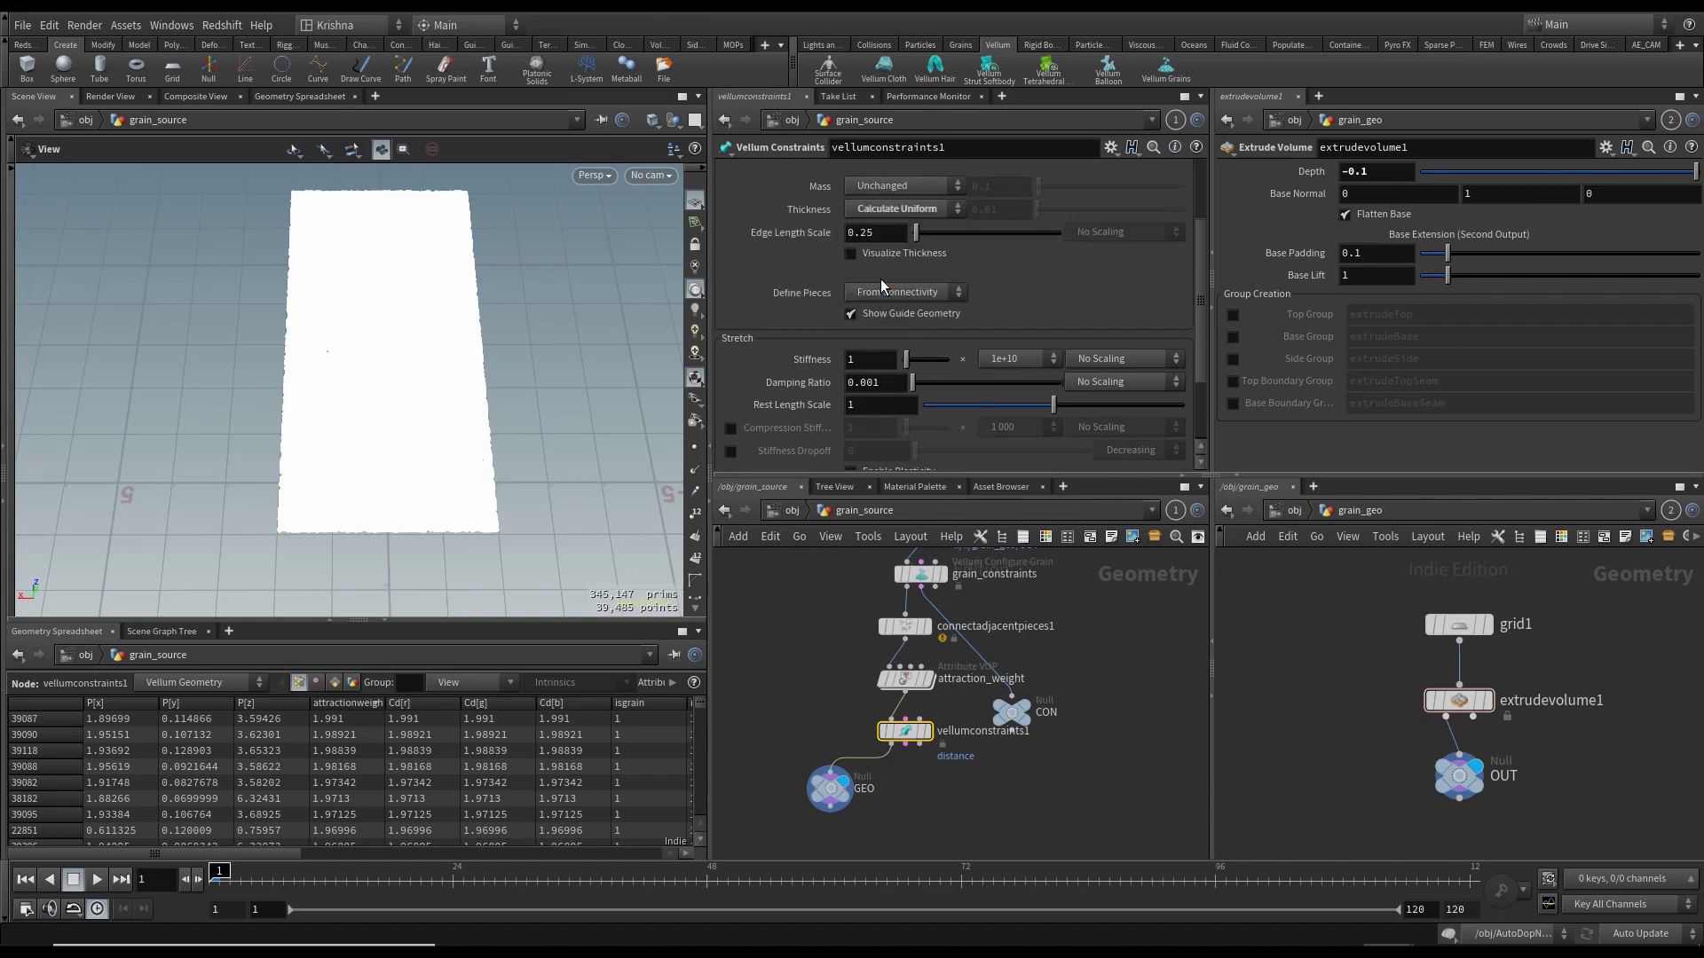
- Set Edge Length Scale to 1 and Stretch Stiffness to 100 × 100 000
click(884, 236)
text(1)
key(Return)
click(857, 365)
text(00)
click(1003, 359)
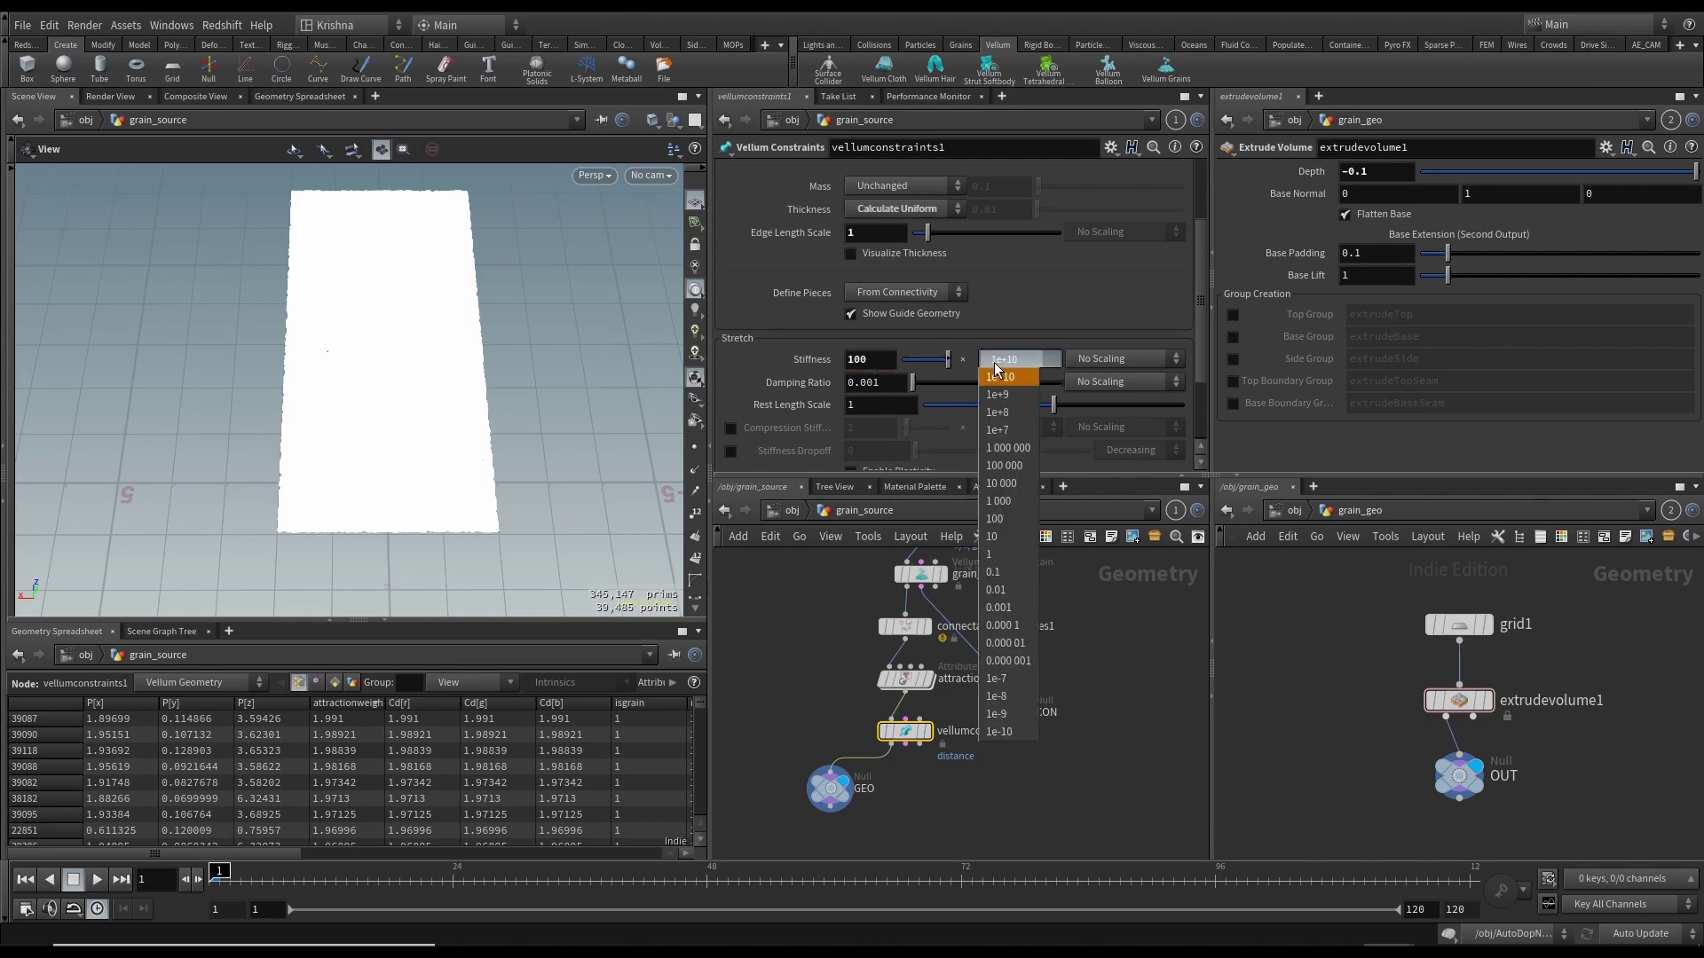
click(1009, 466)
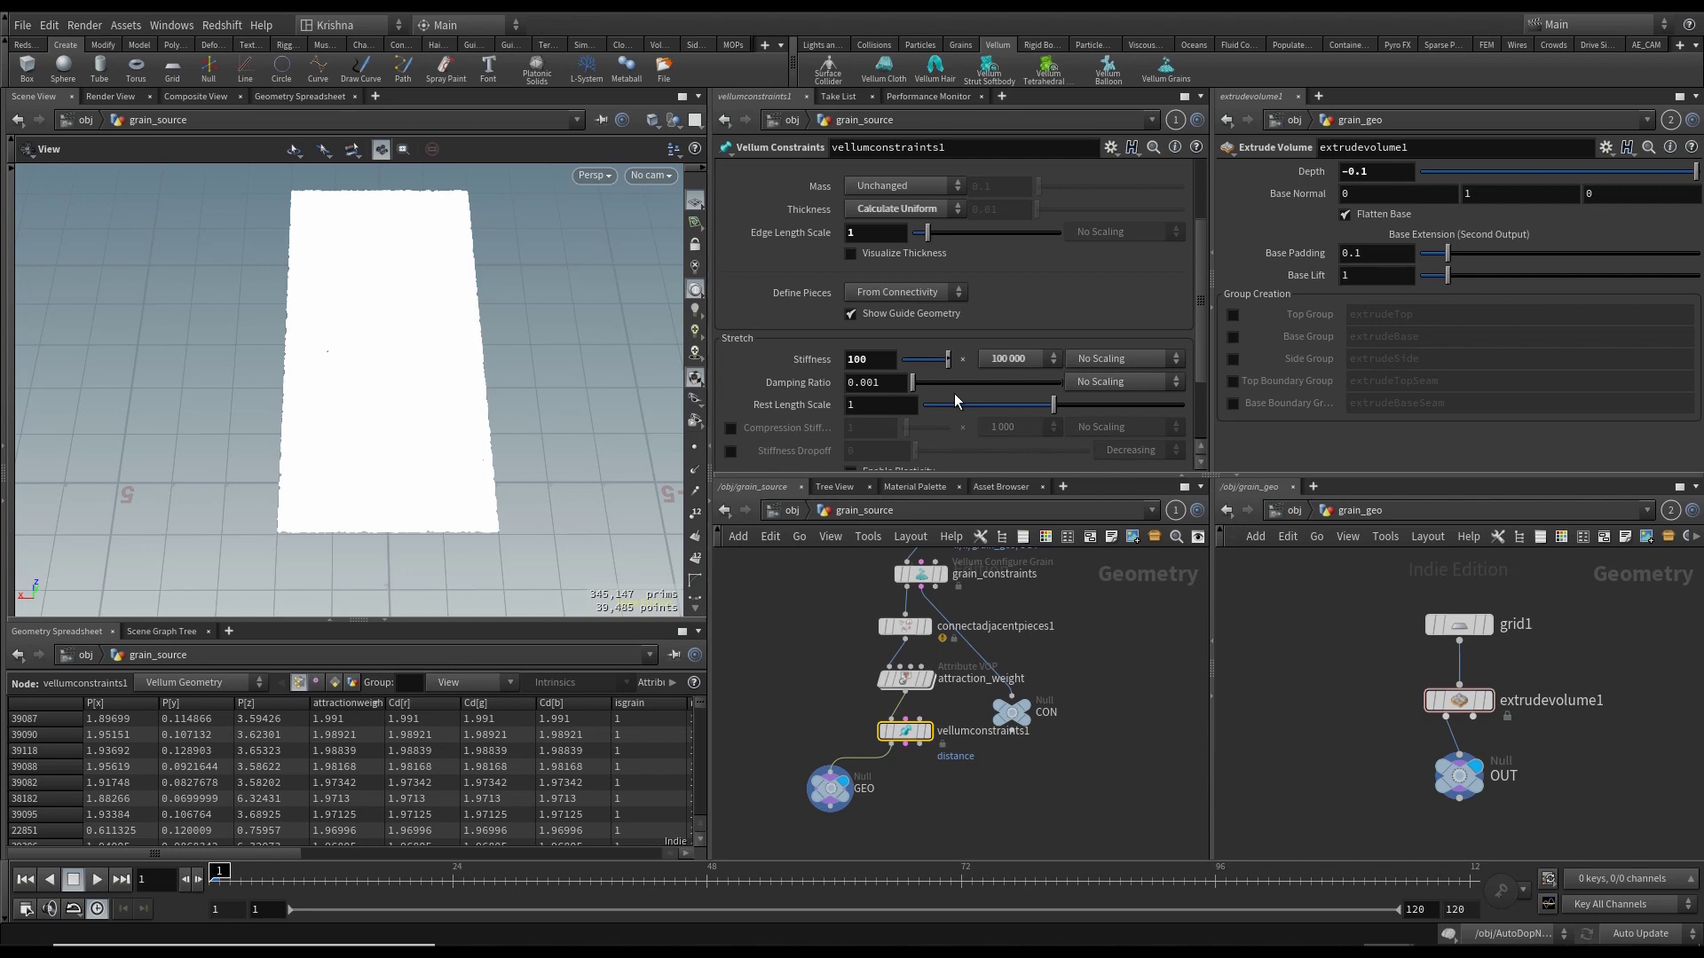
scroll(949, 400, down, 3)
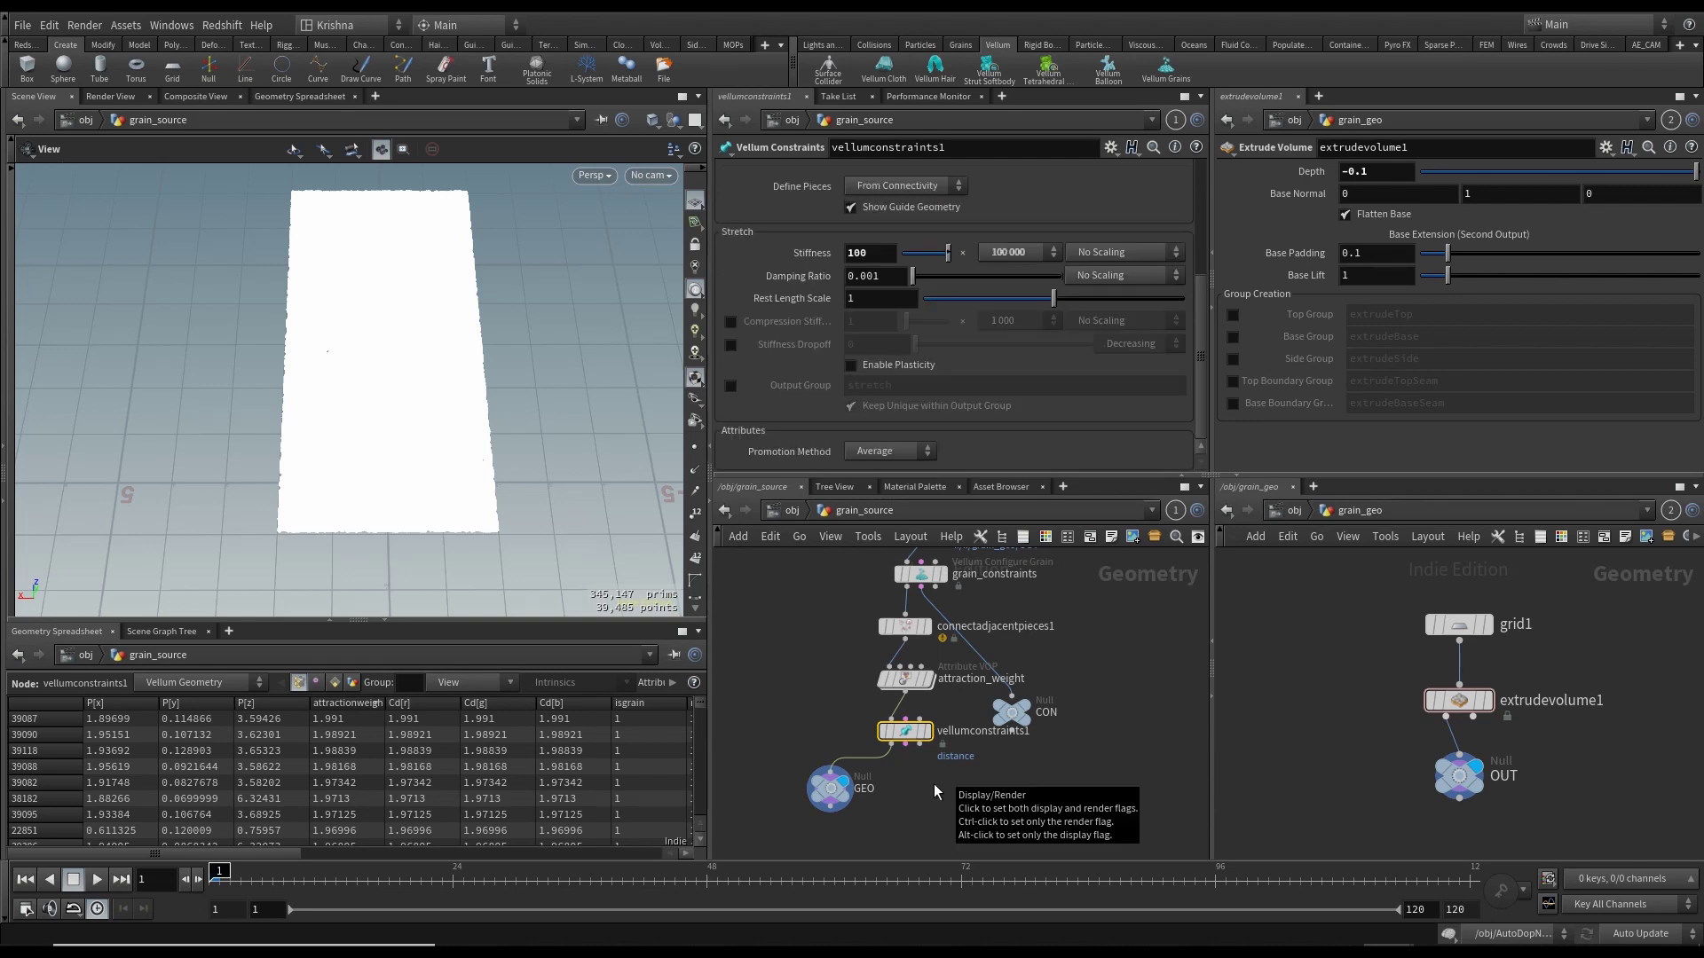
- Insert an Add node between vellumconstraints1 and GEO that deletes geometry but keeps points
click(923, 732)
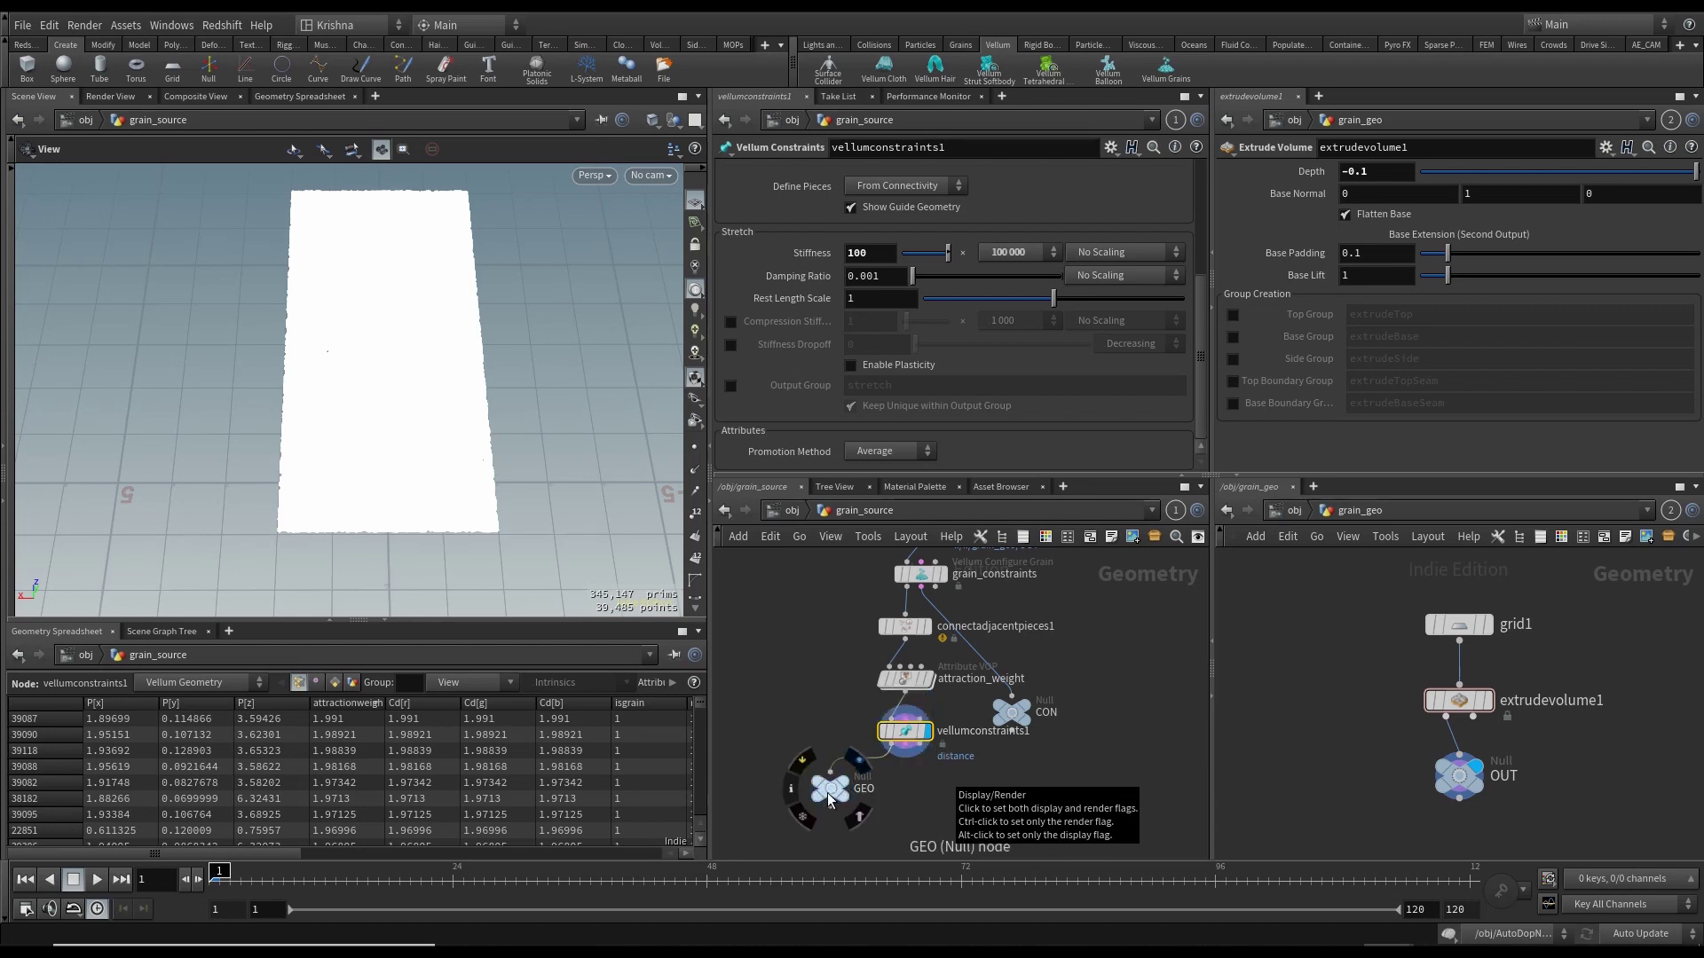
middle_drag(865, 787, 887, 692)
mouse_move(860, 710)
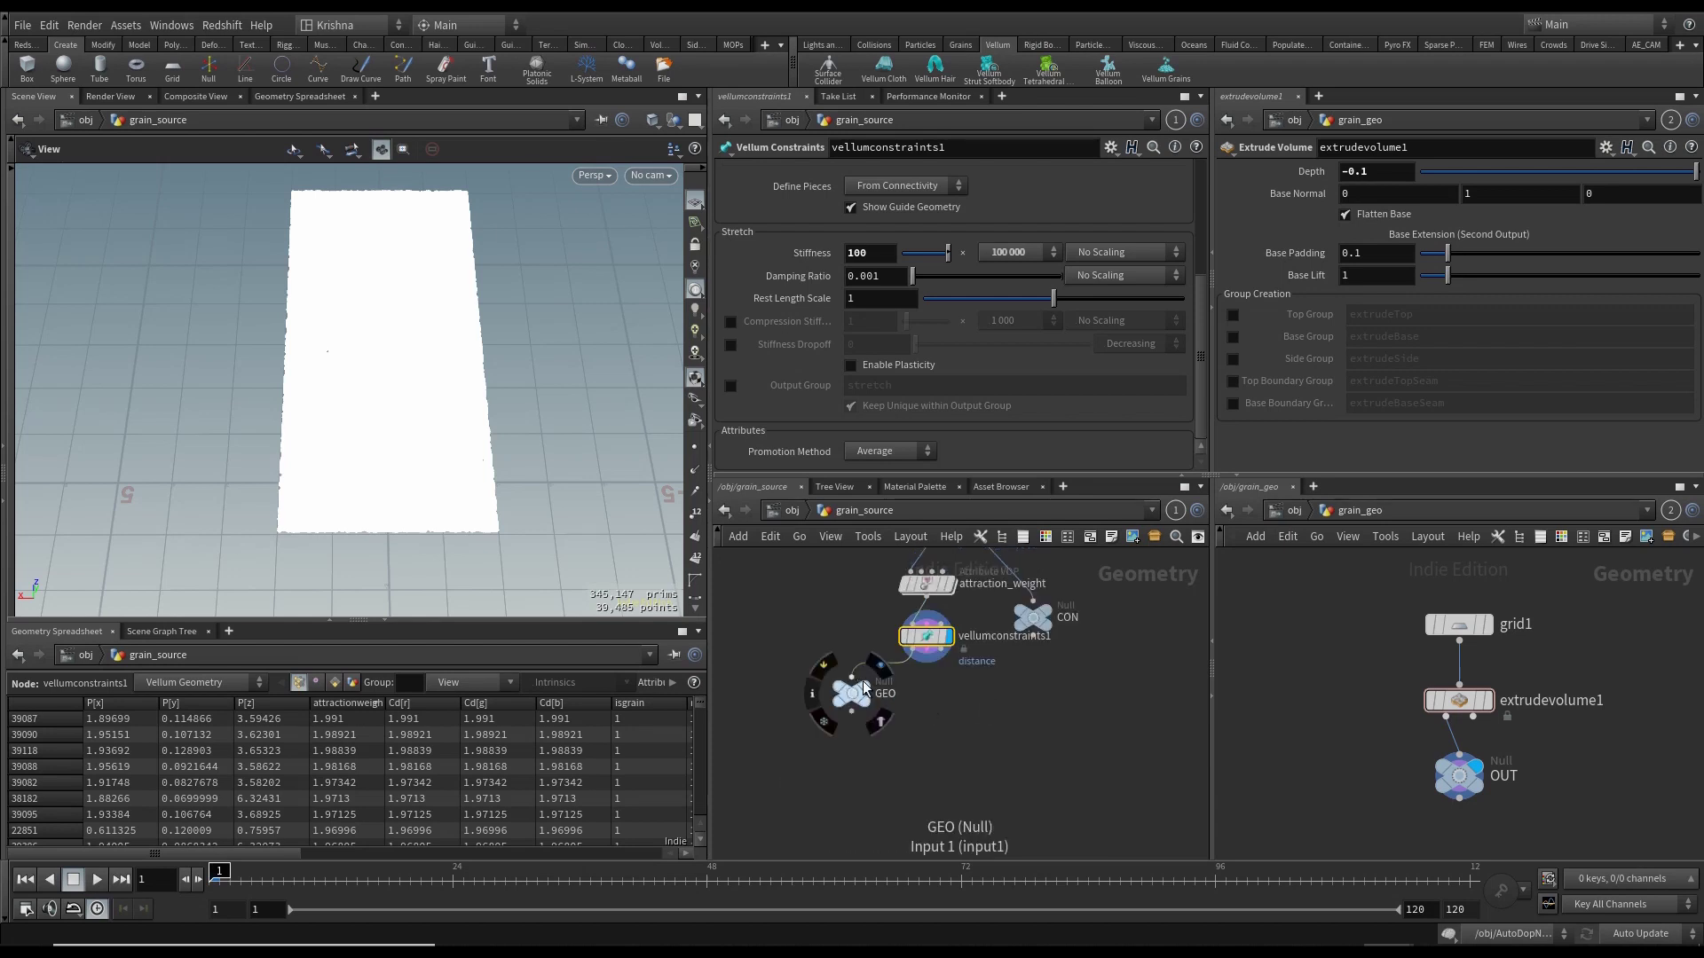
click(863, 680)
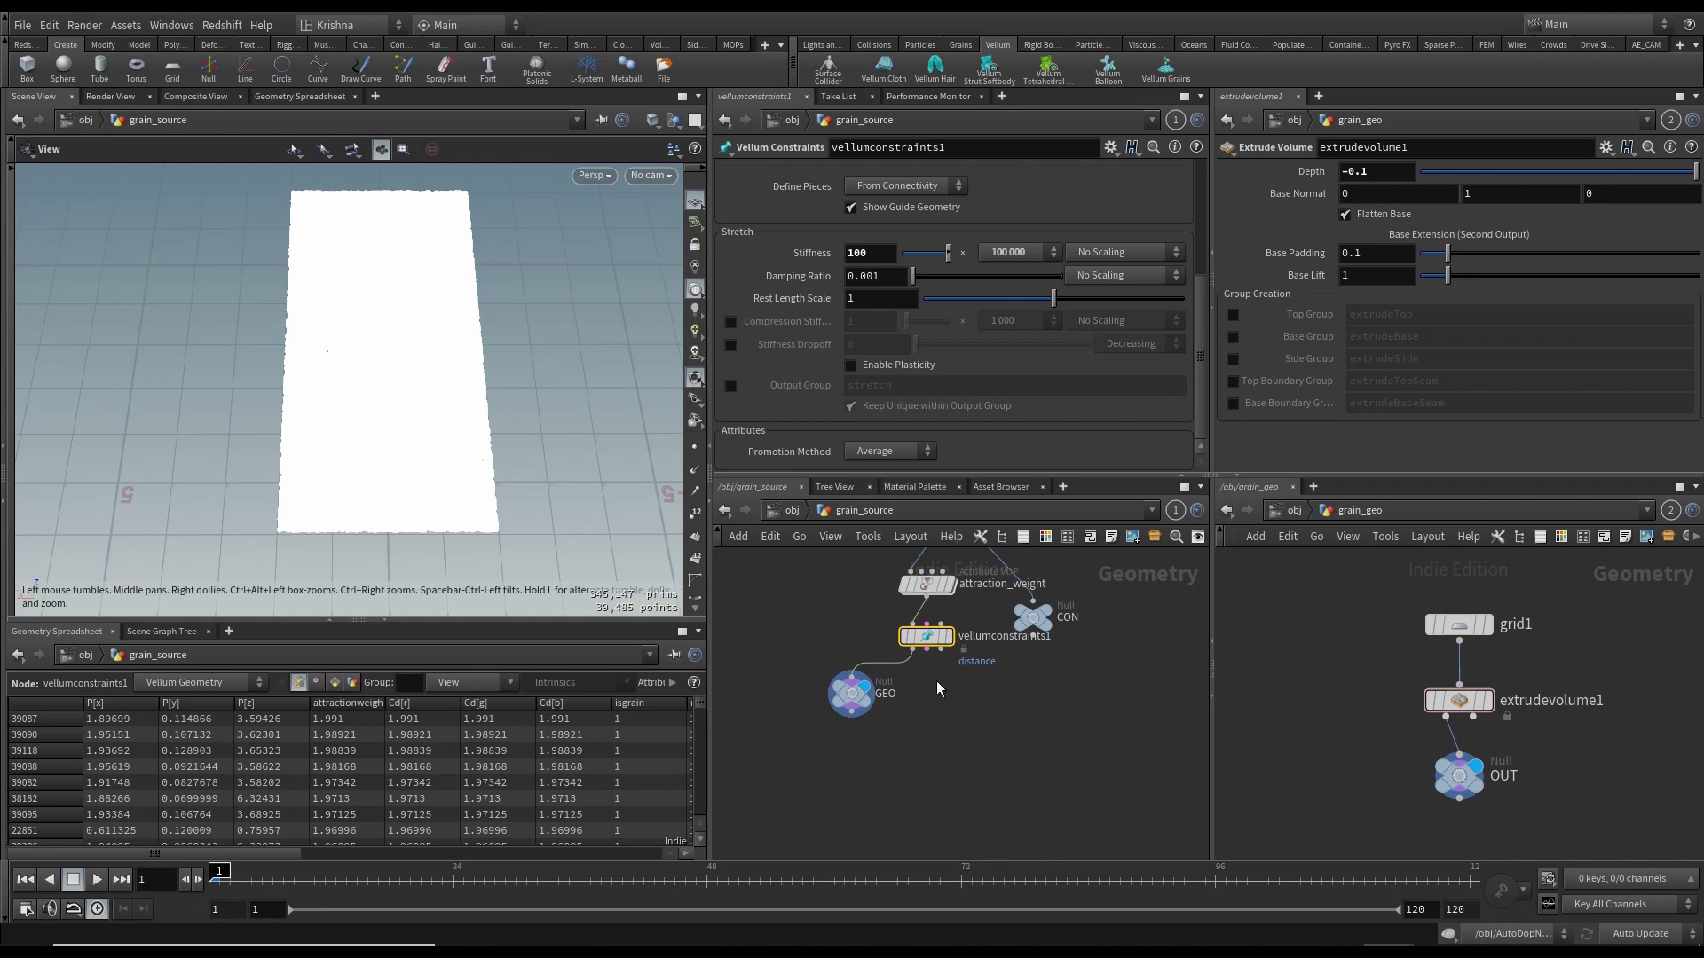
key(Tab)
text(null)
key(Return)
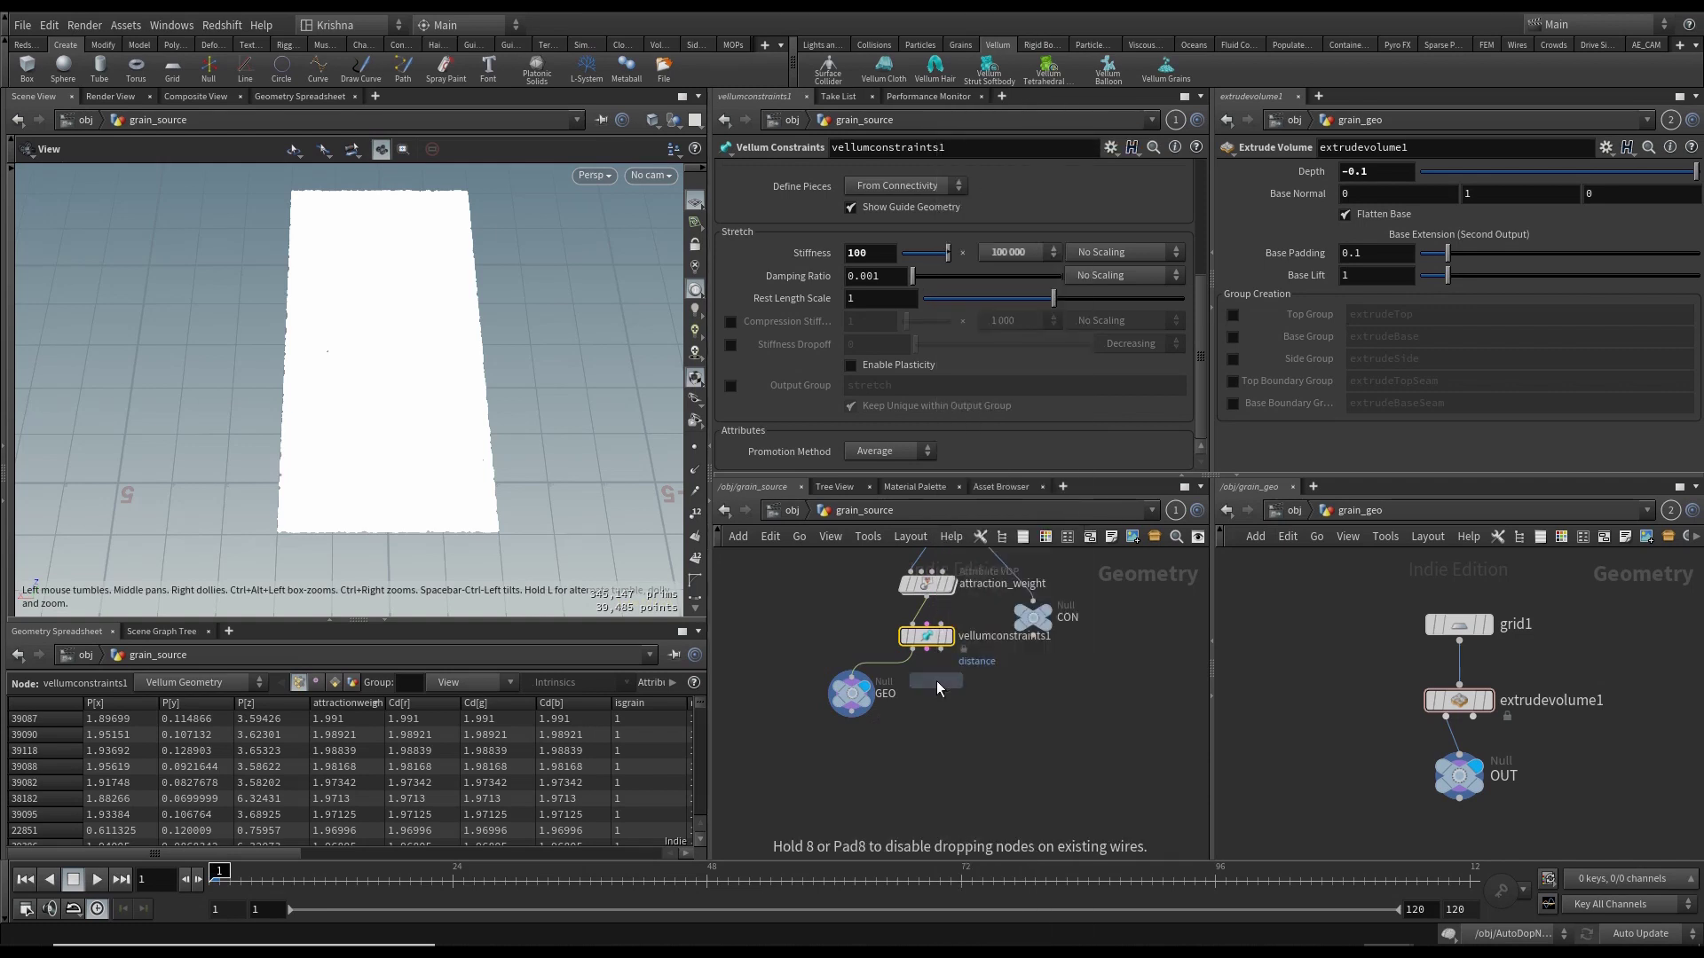
click(902, 685)
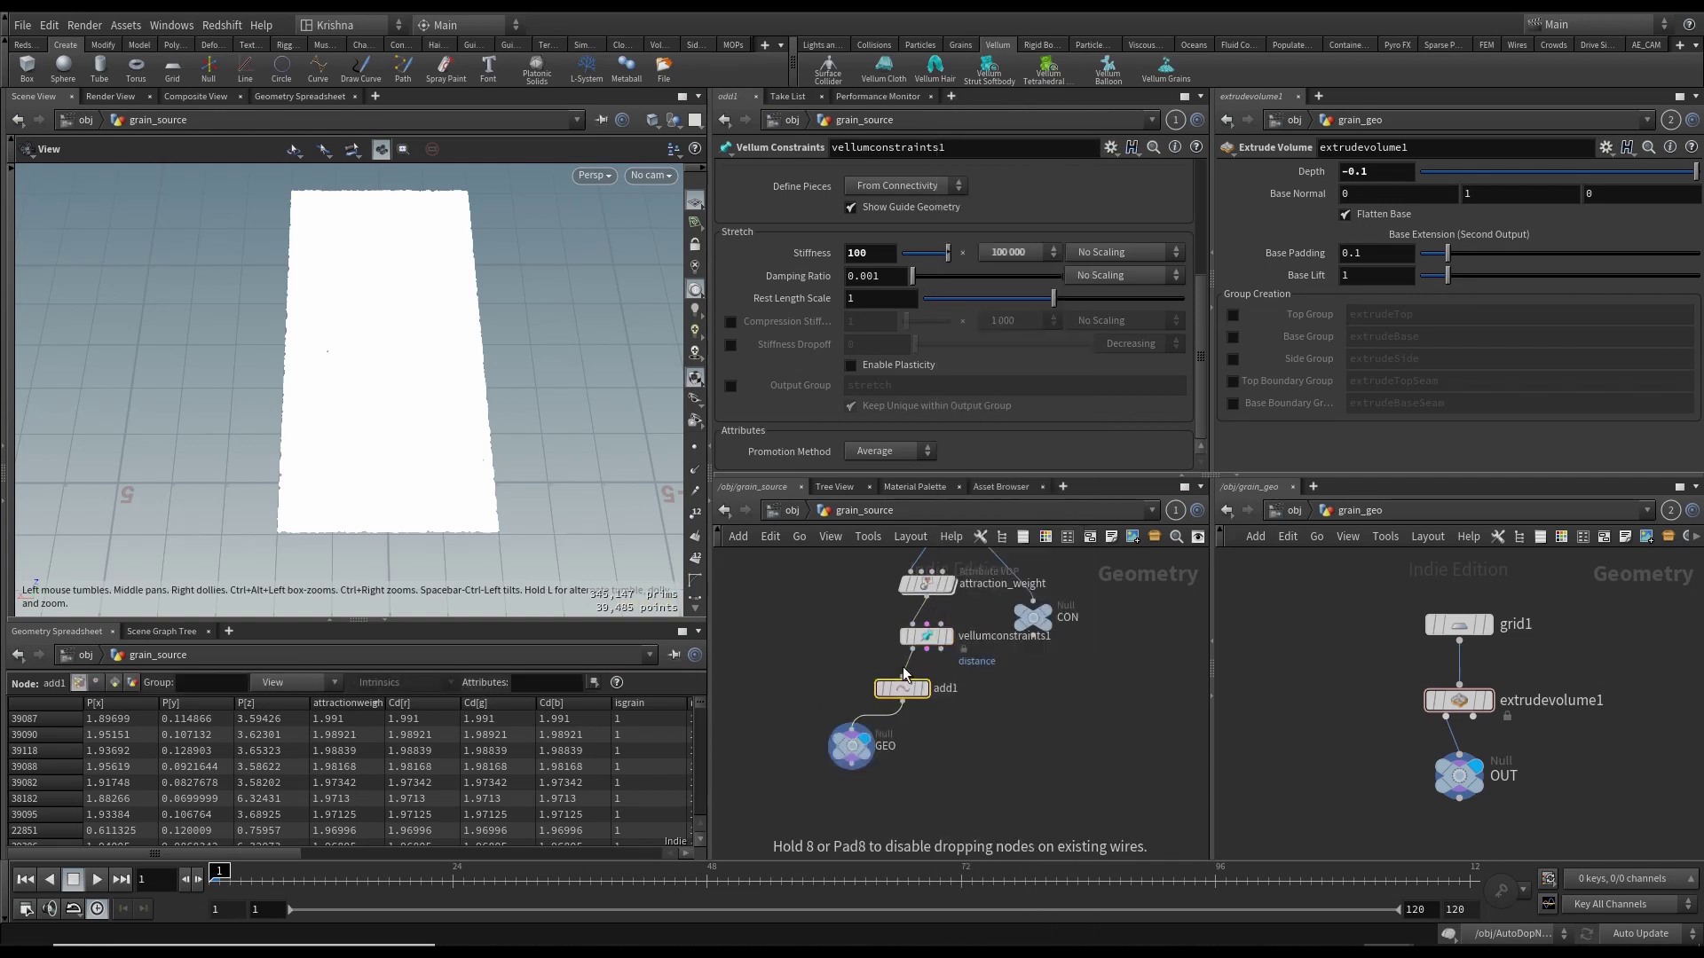
click(847, 194)
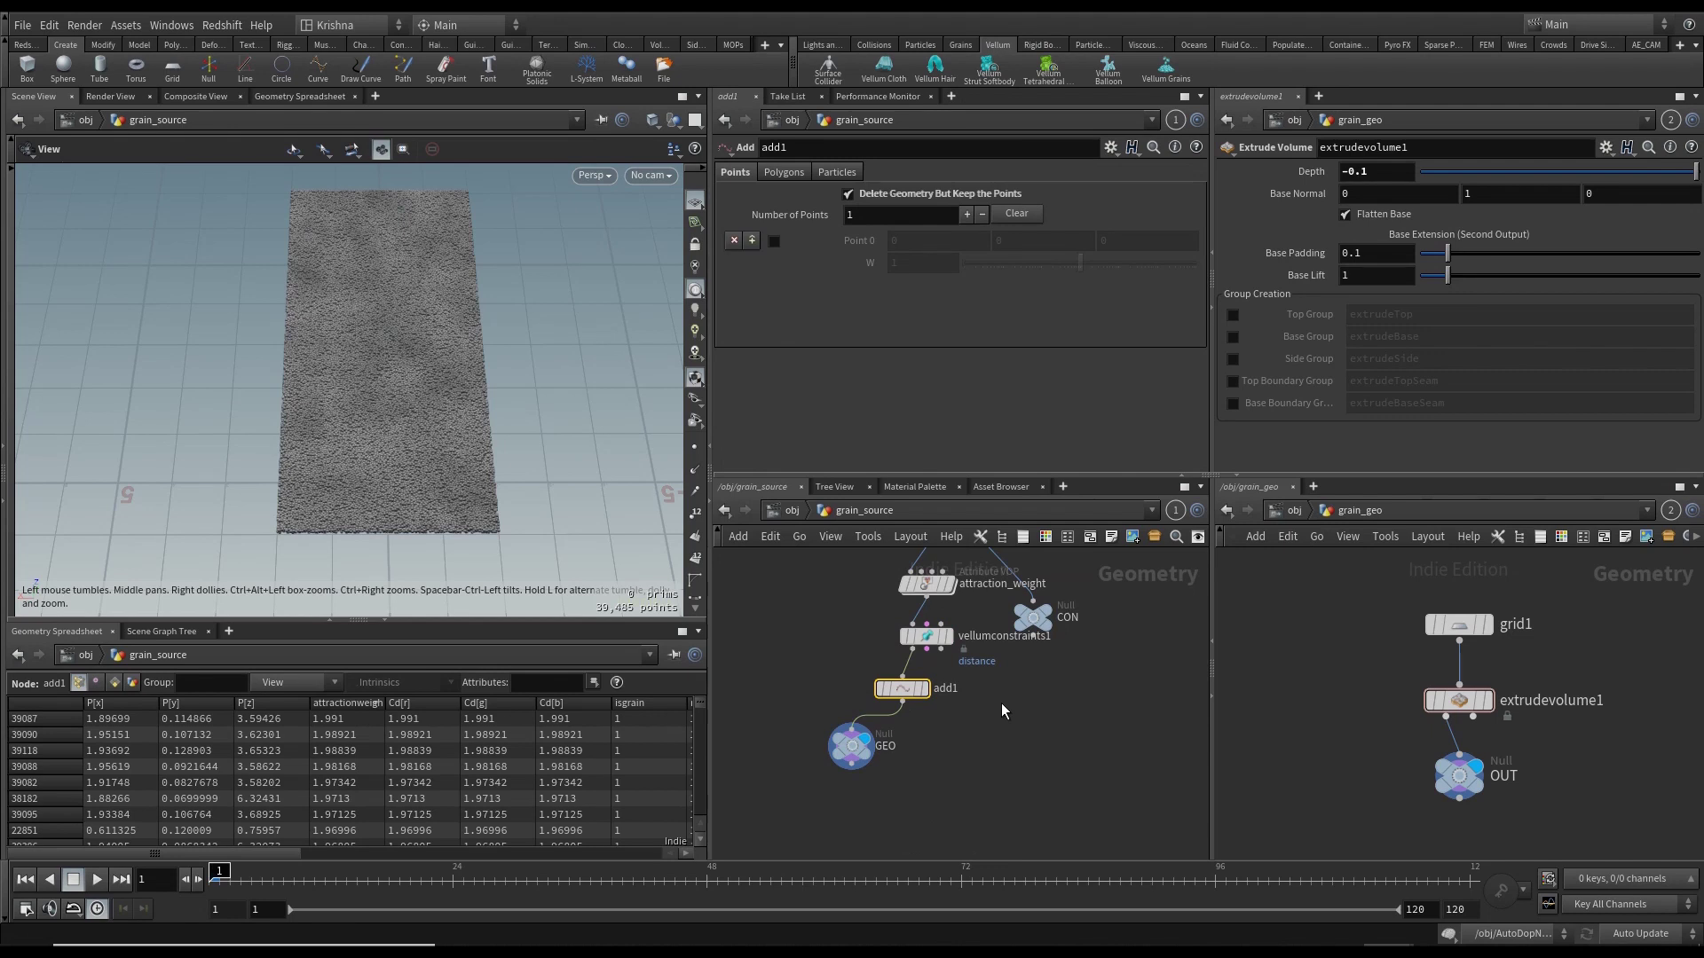
- Wire CON to vellumconstraints1's constraint geometry output and tidy the node layout
click(1033, 629)
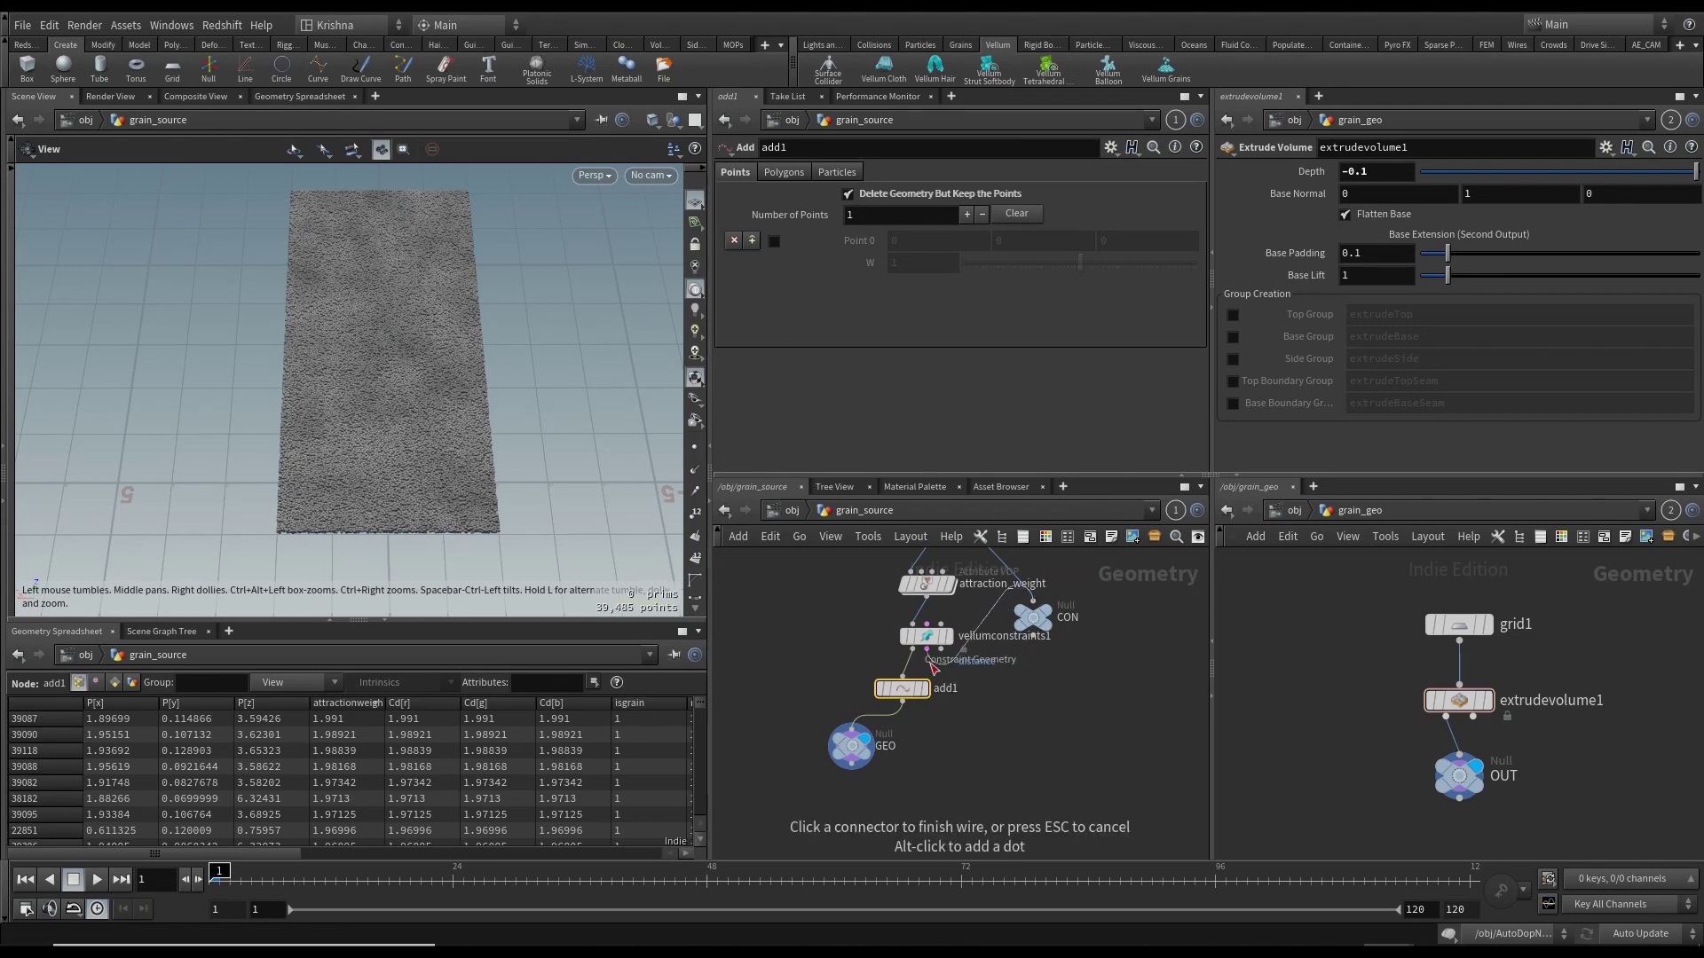
click(932, 664)
drag(1036, 621, 865, 816)
drag(909, 693, 858, 702)
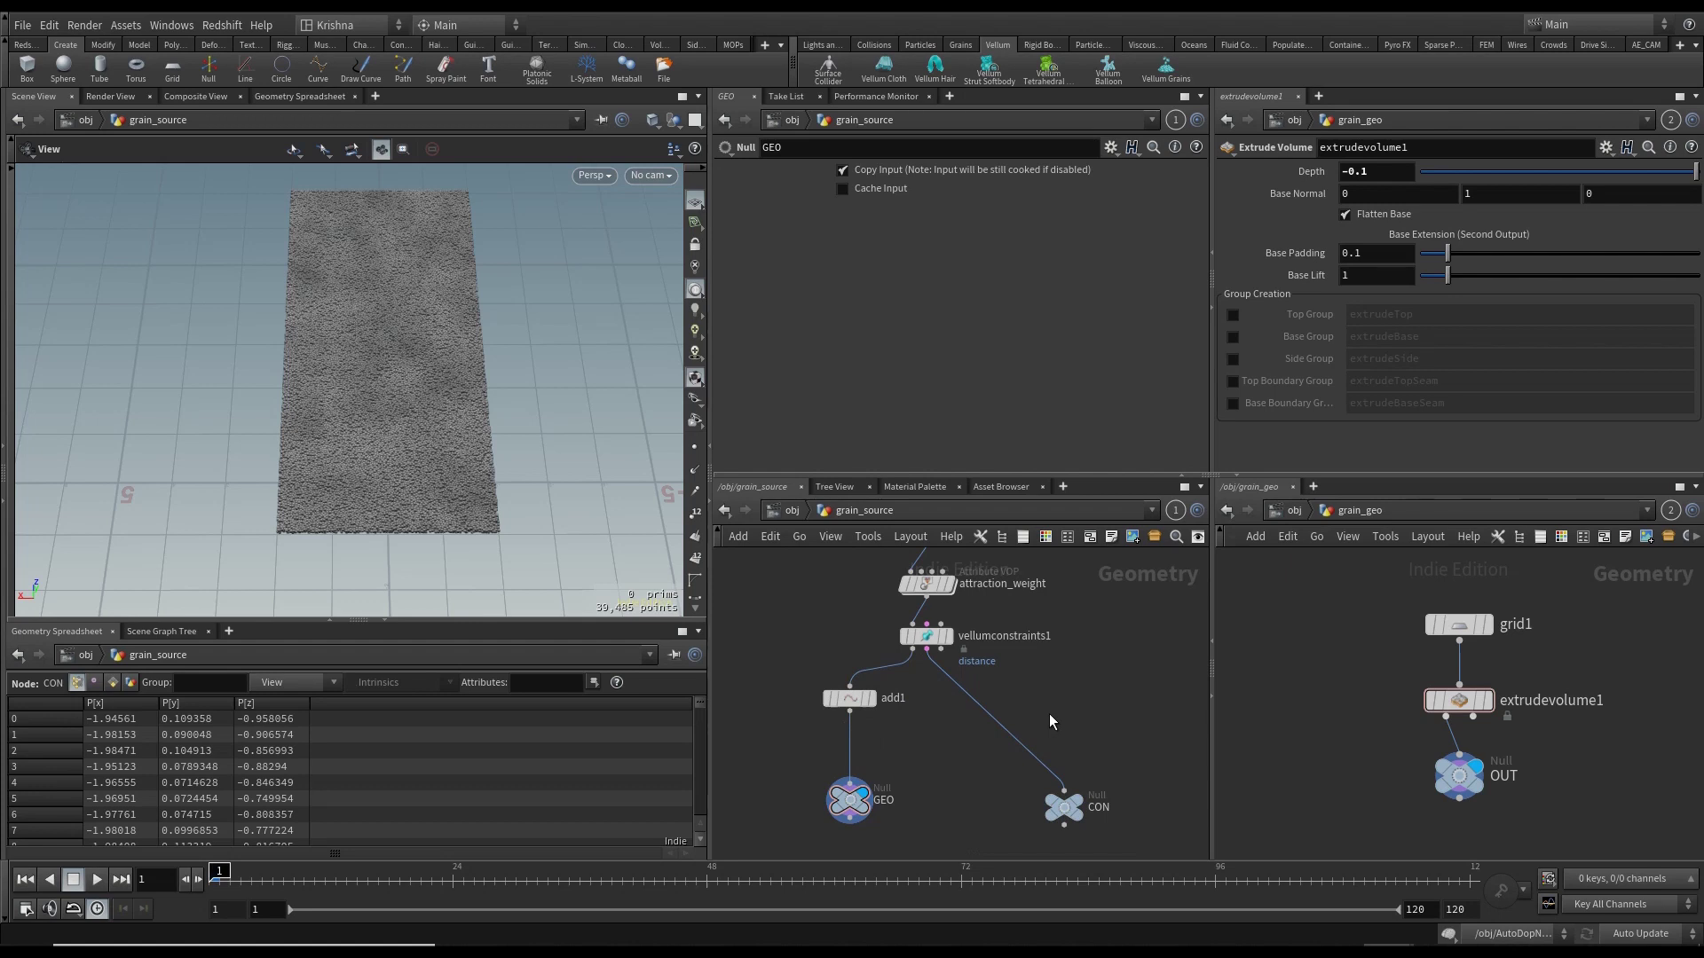
- Inspect add1's point attributes and CON's primitive and point attributes in the spreadsheet
scroll(909, 654, up, 3)
click(909, 655)
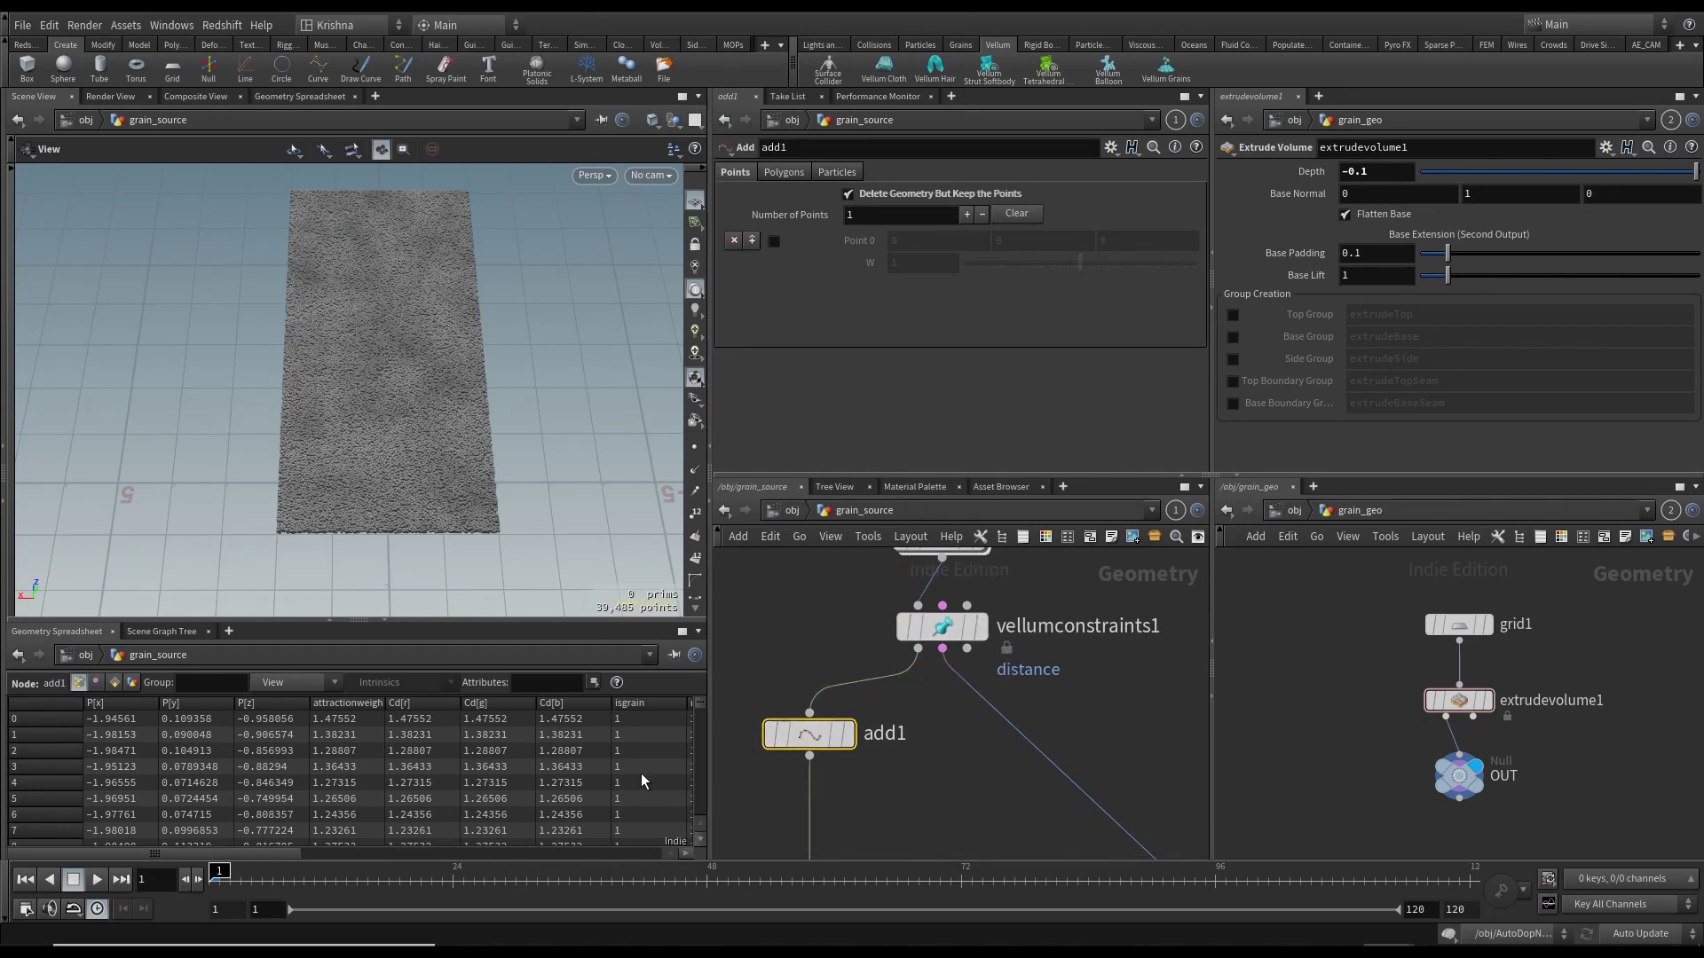
scroll(1145, 781, down, 3)
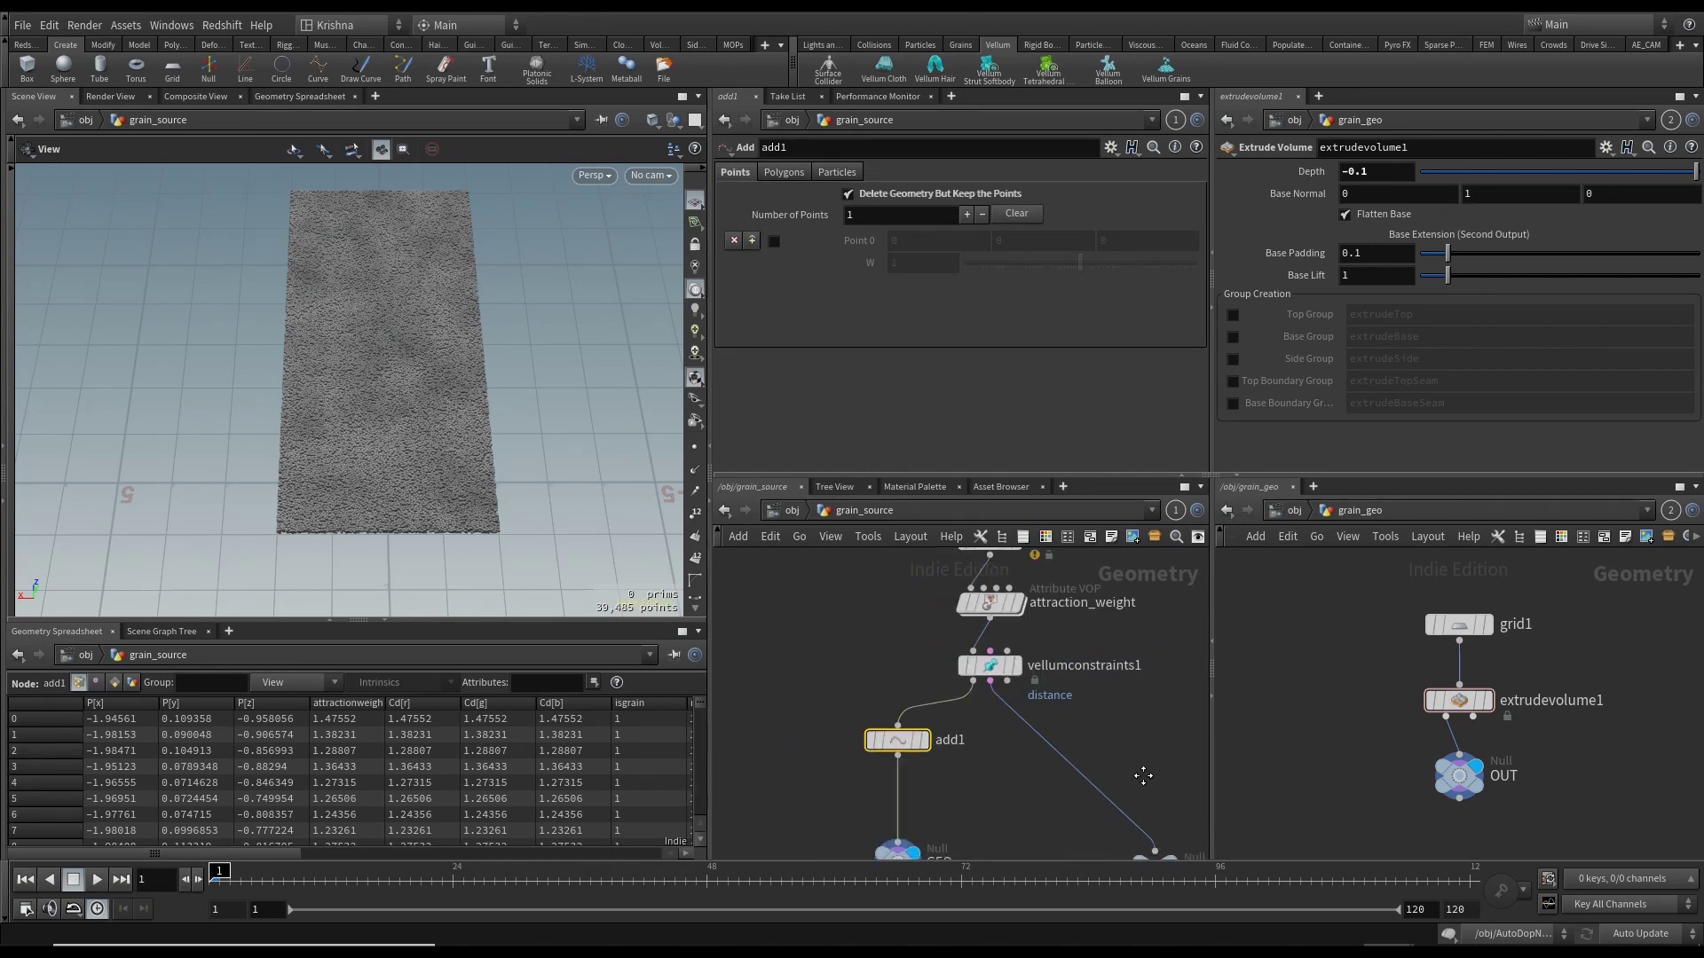
click(1125, 831)
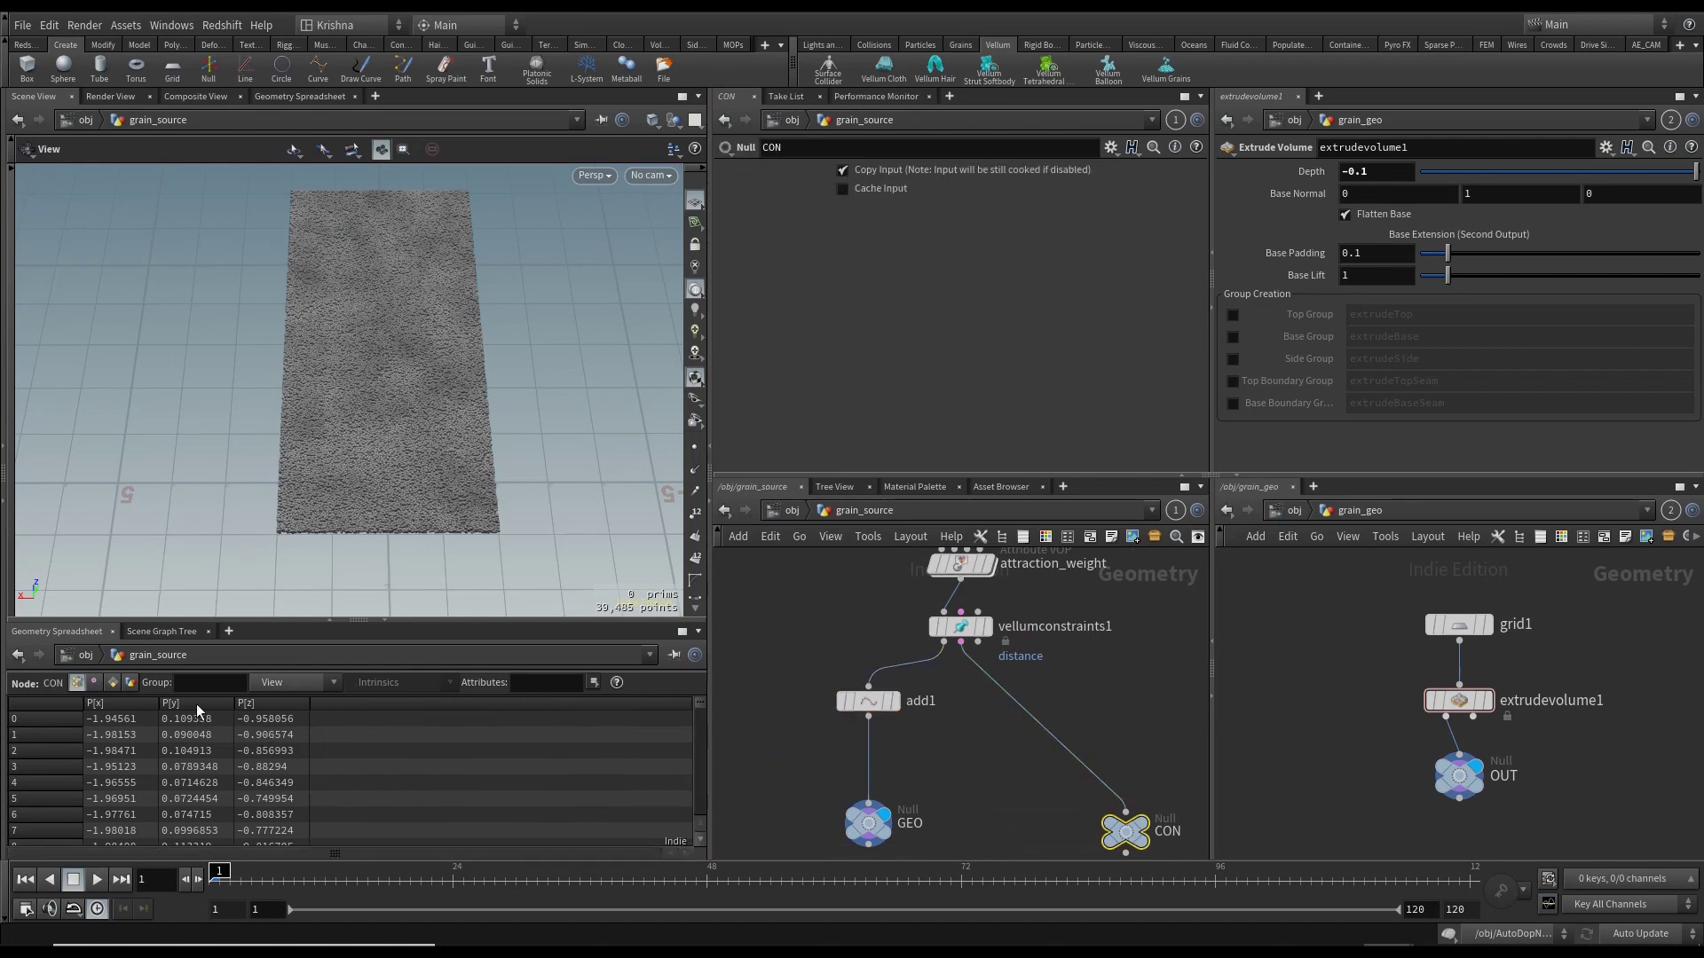
click(112, 682)
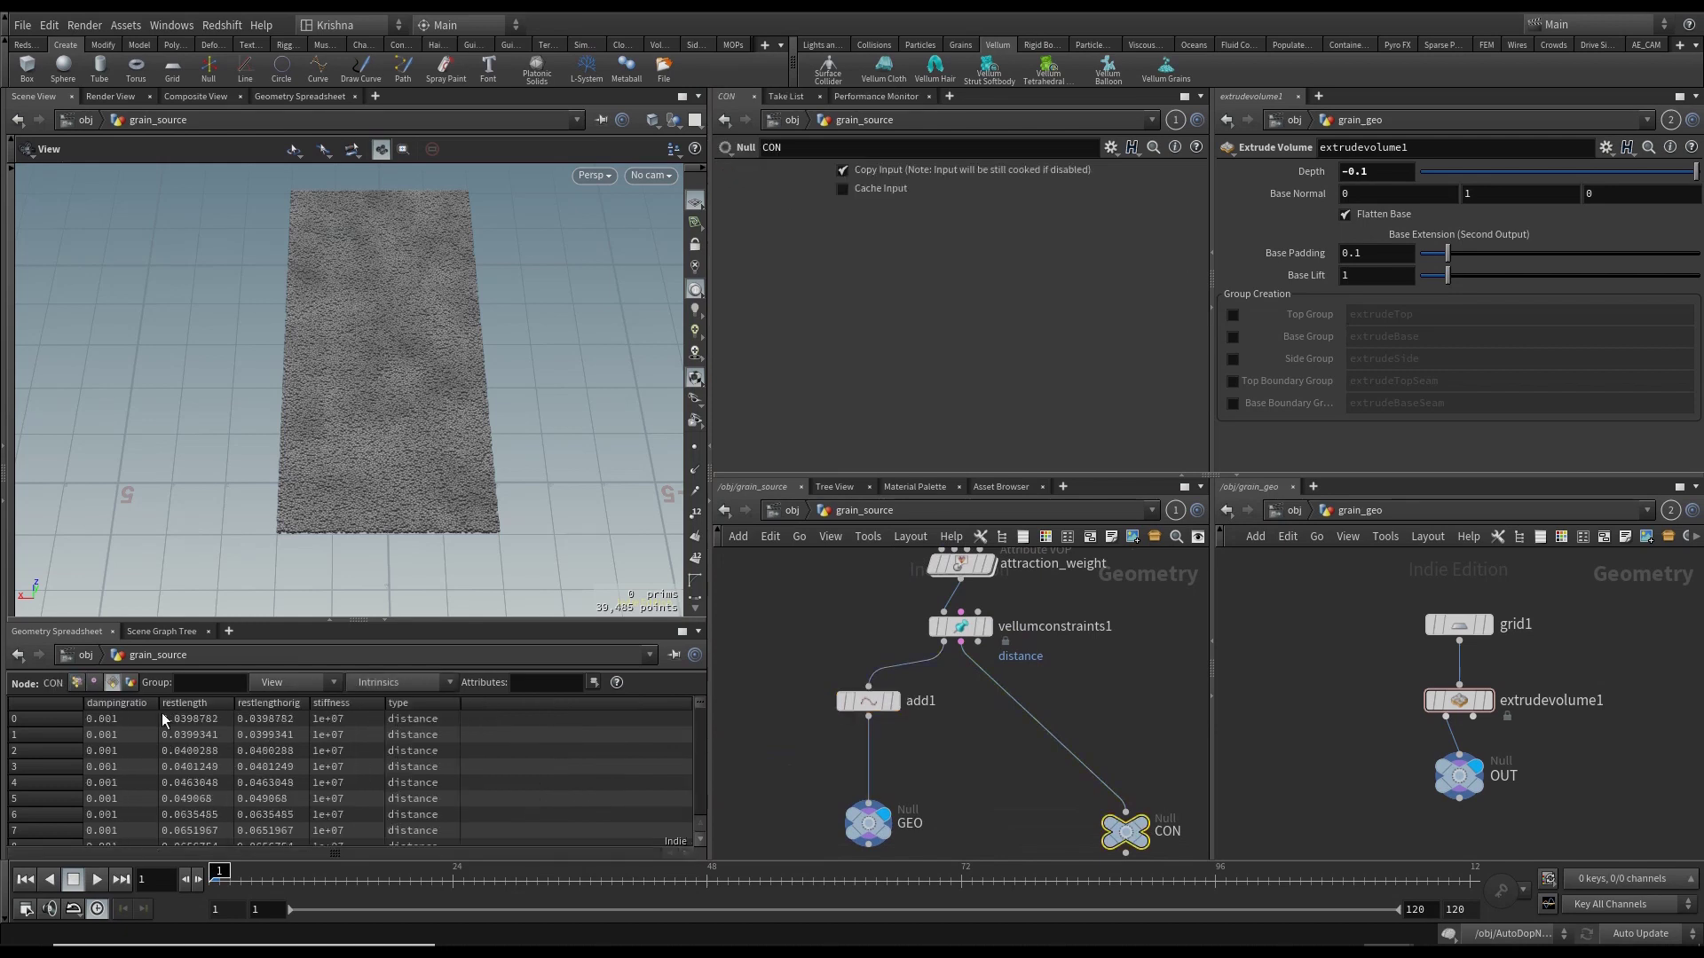
click(77, 682)
click(1072, 690)
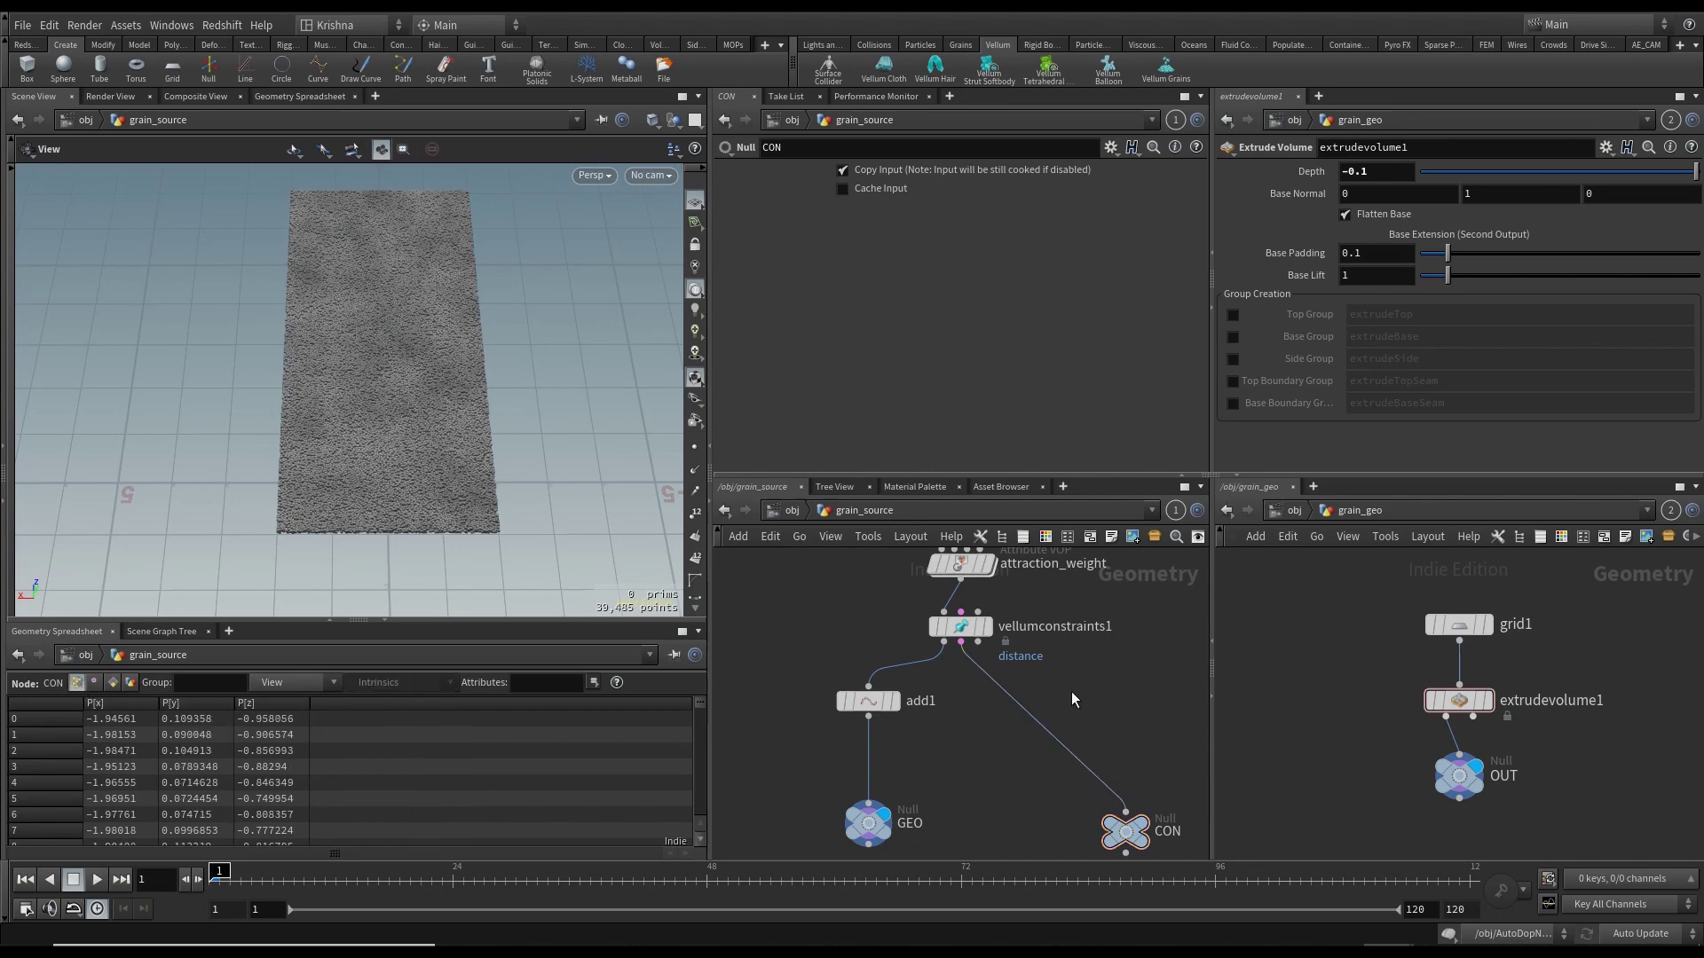
- Add an Attribute Copy node on the CON branch, fed by constraint geometry and grain geometry
key(Tab)
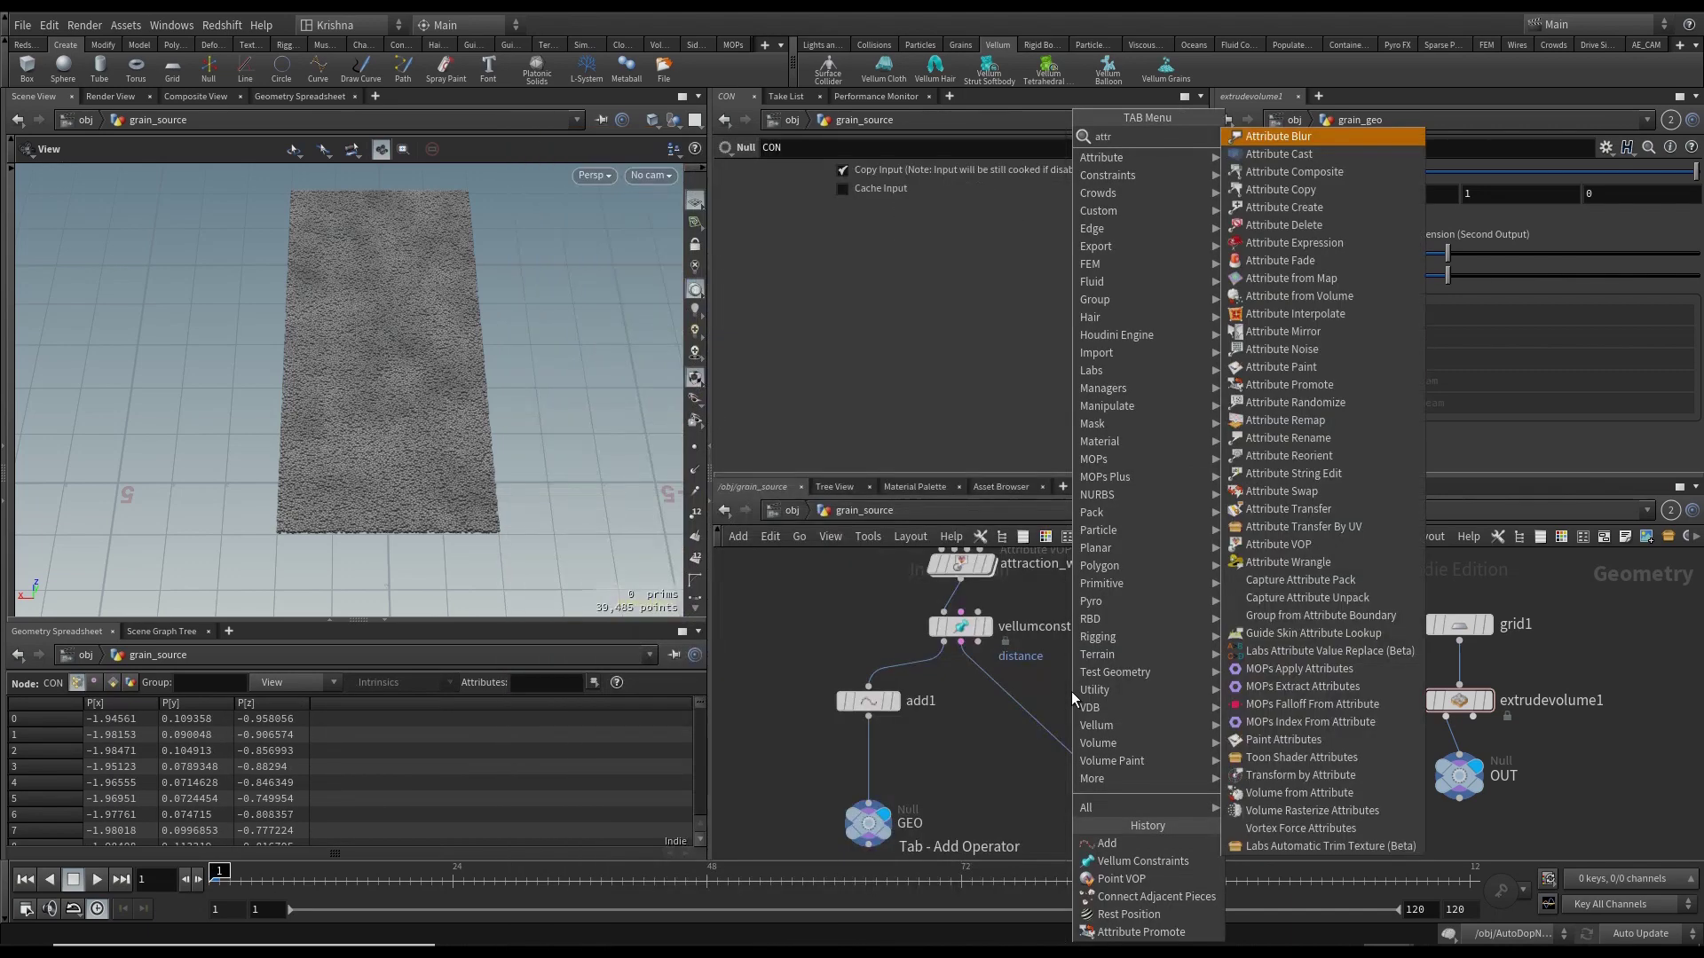
key(Return)
click(1072, 690)
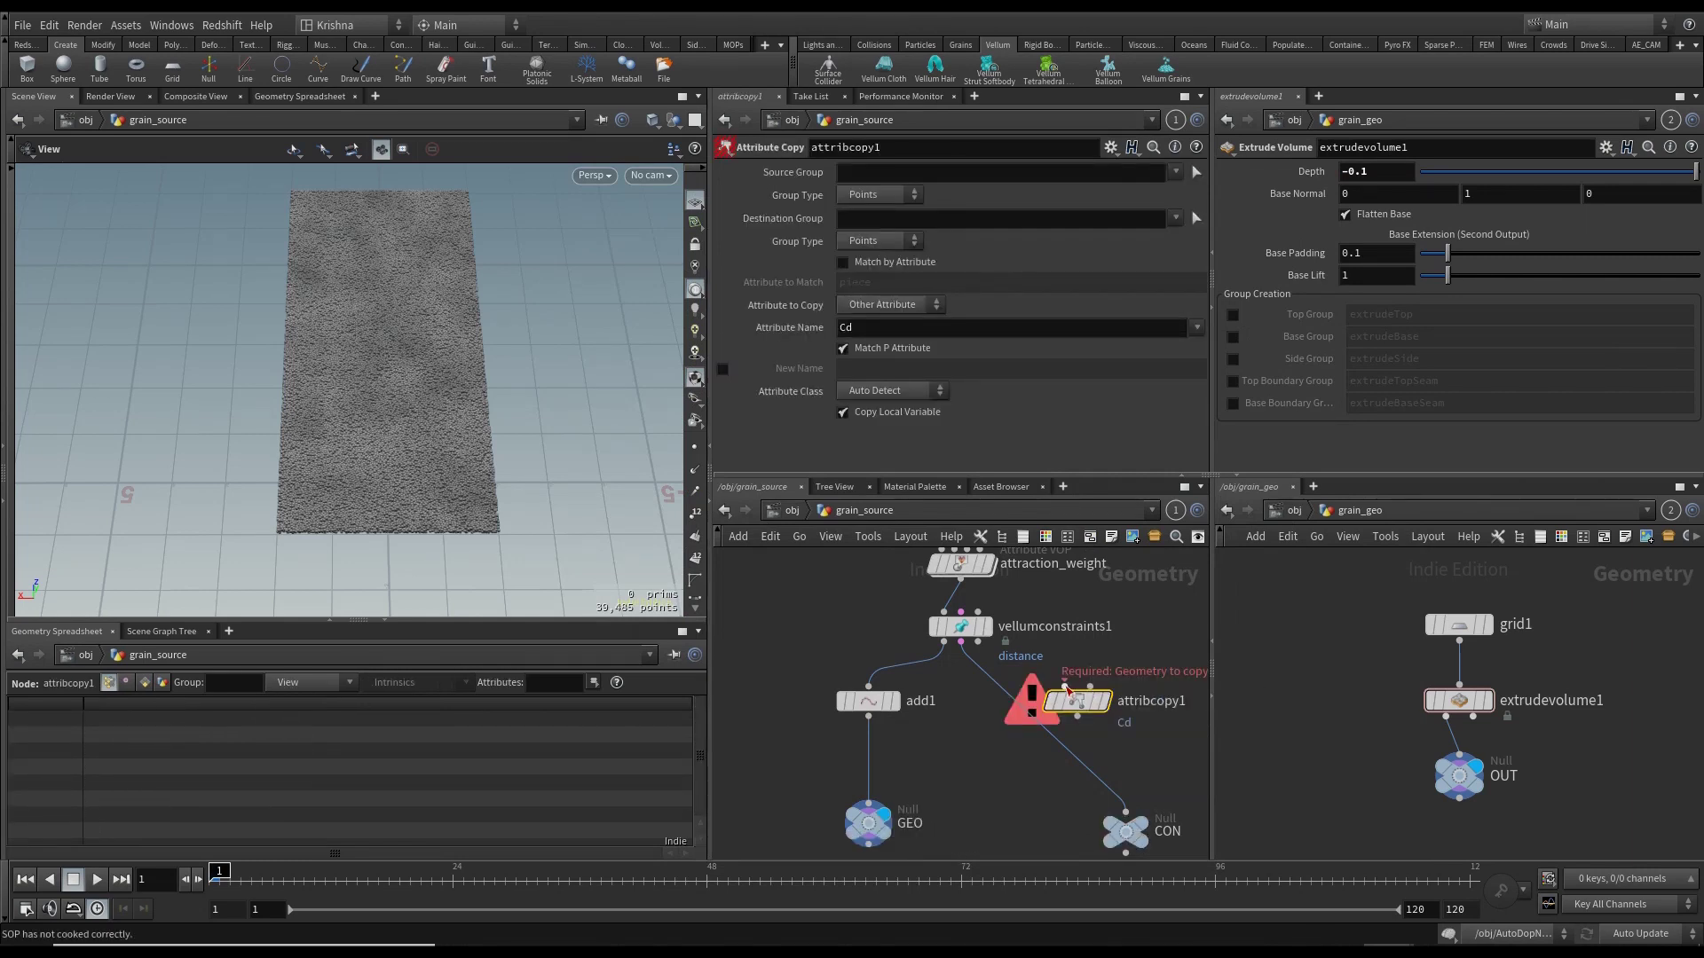
click(1065, 686)
click(963, 643)
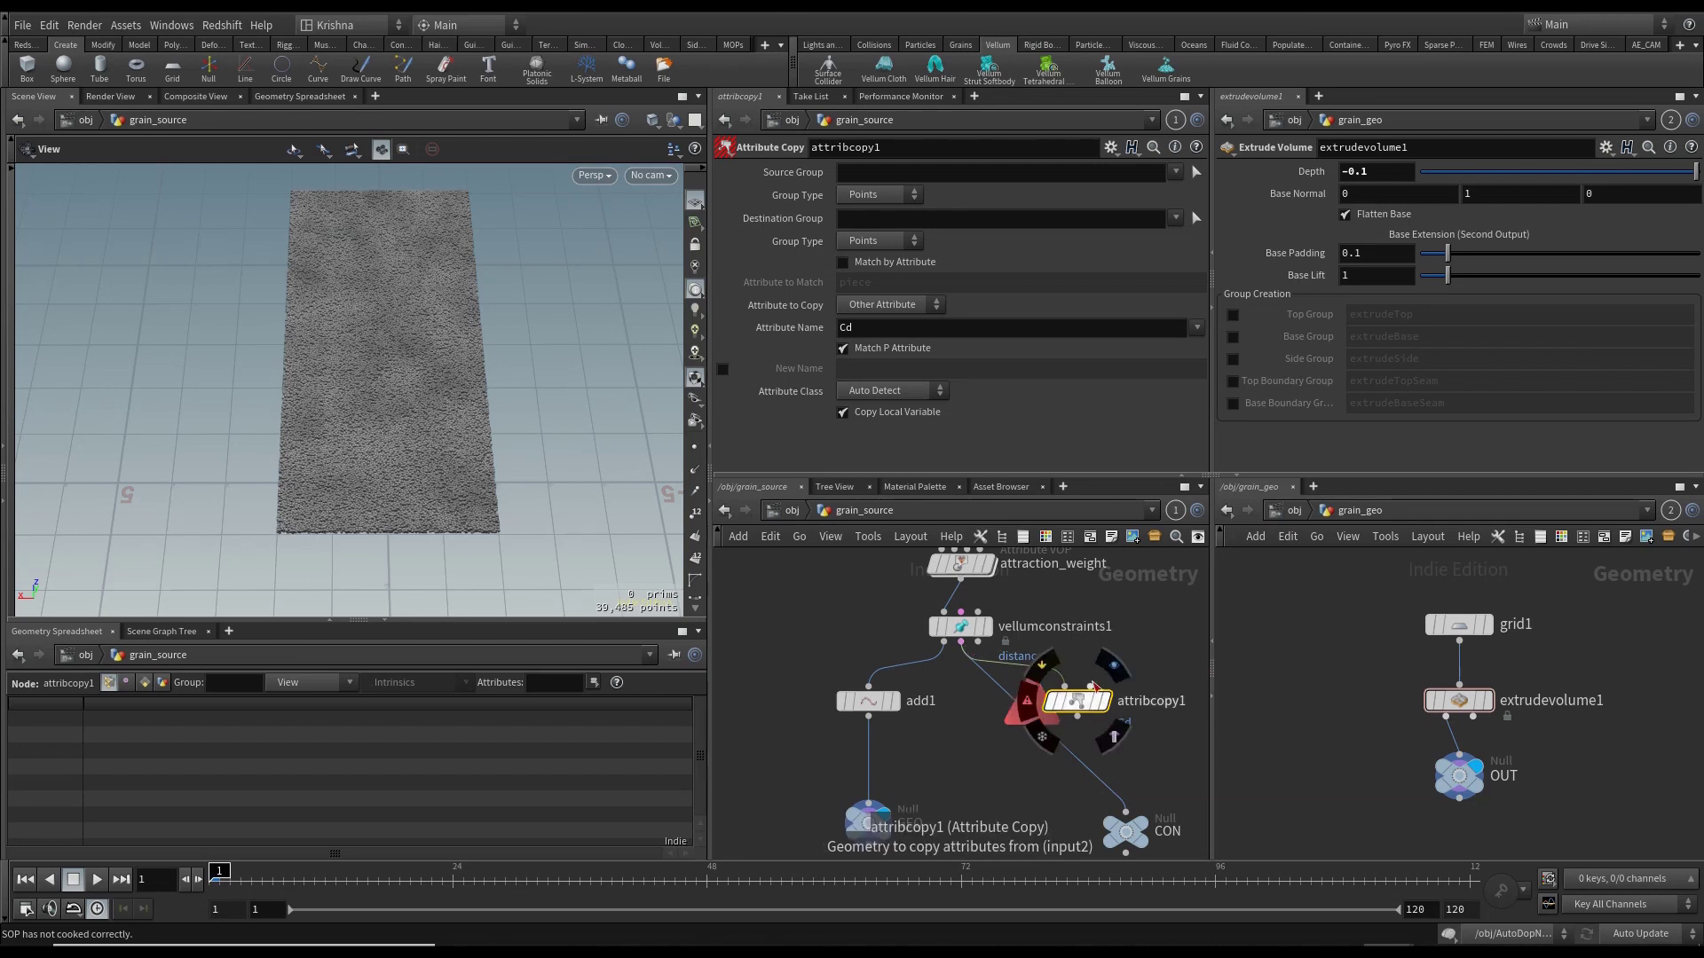
click(1090, 686)
click(949, 655)
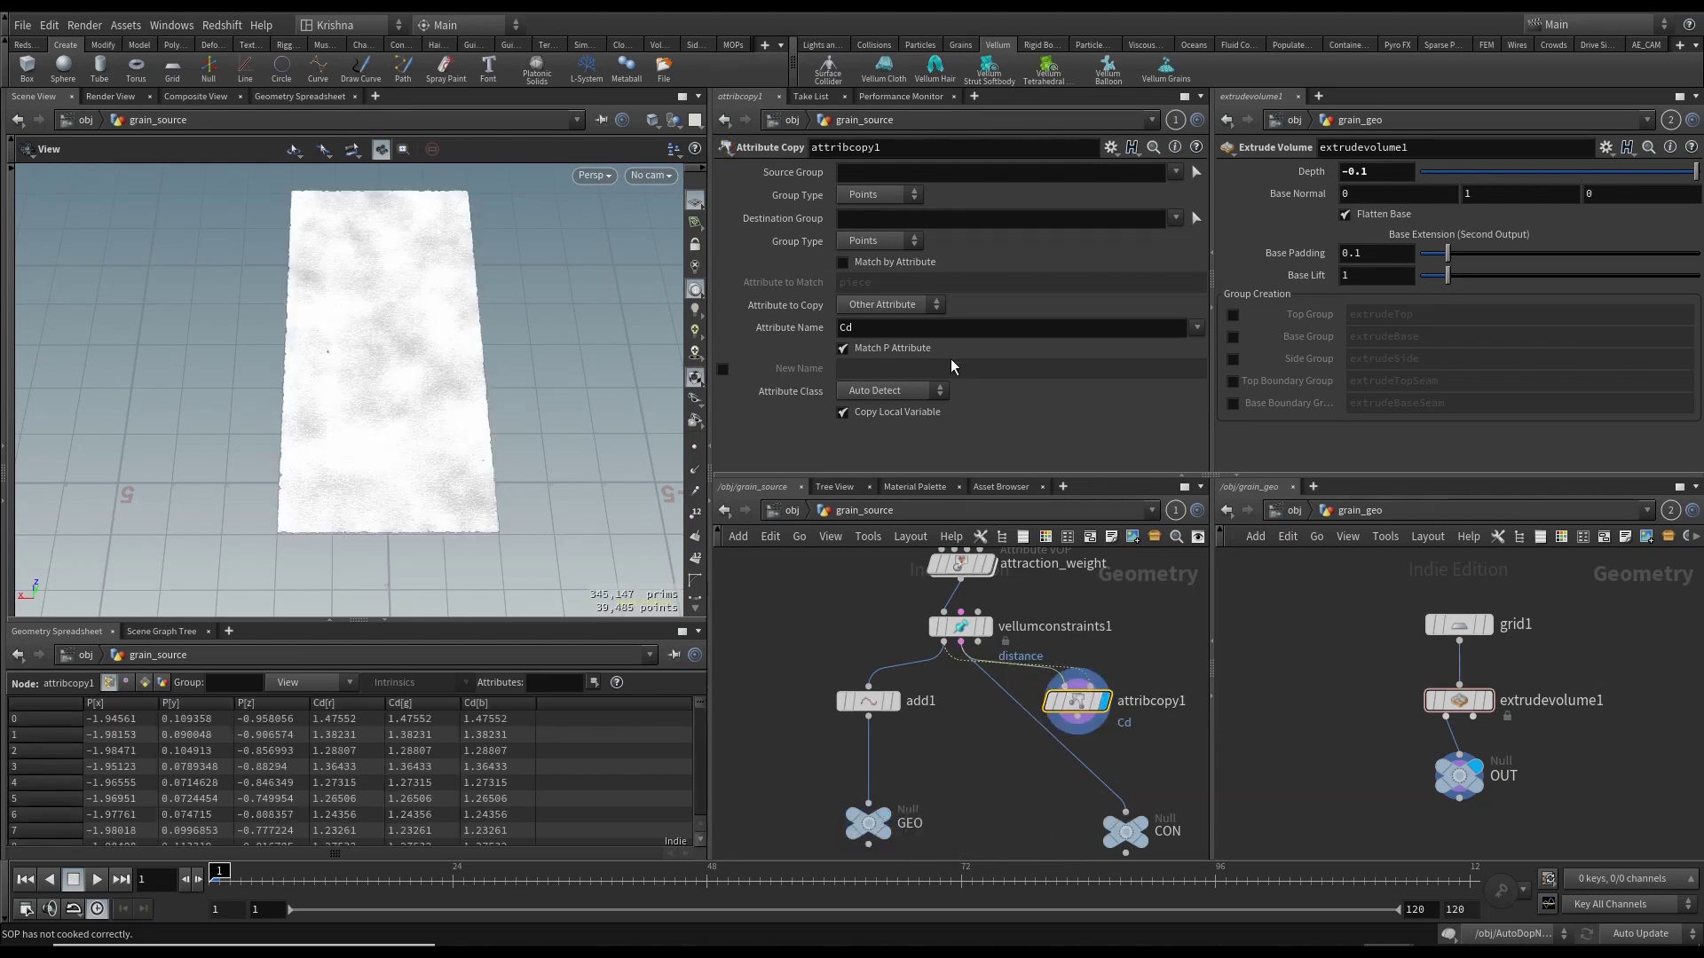
- Set attribcopy1's Attribute Name to attractionweight instead of Cd
click(1147, 332)
key(BackSpace)
click(1198, 328)
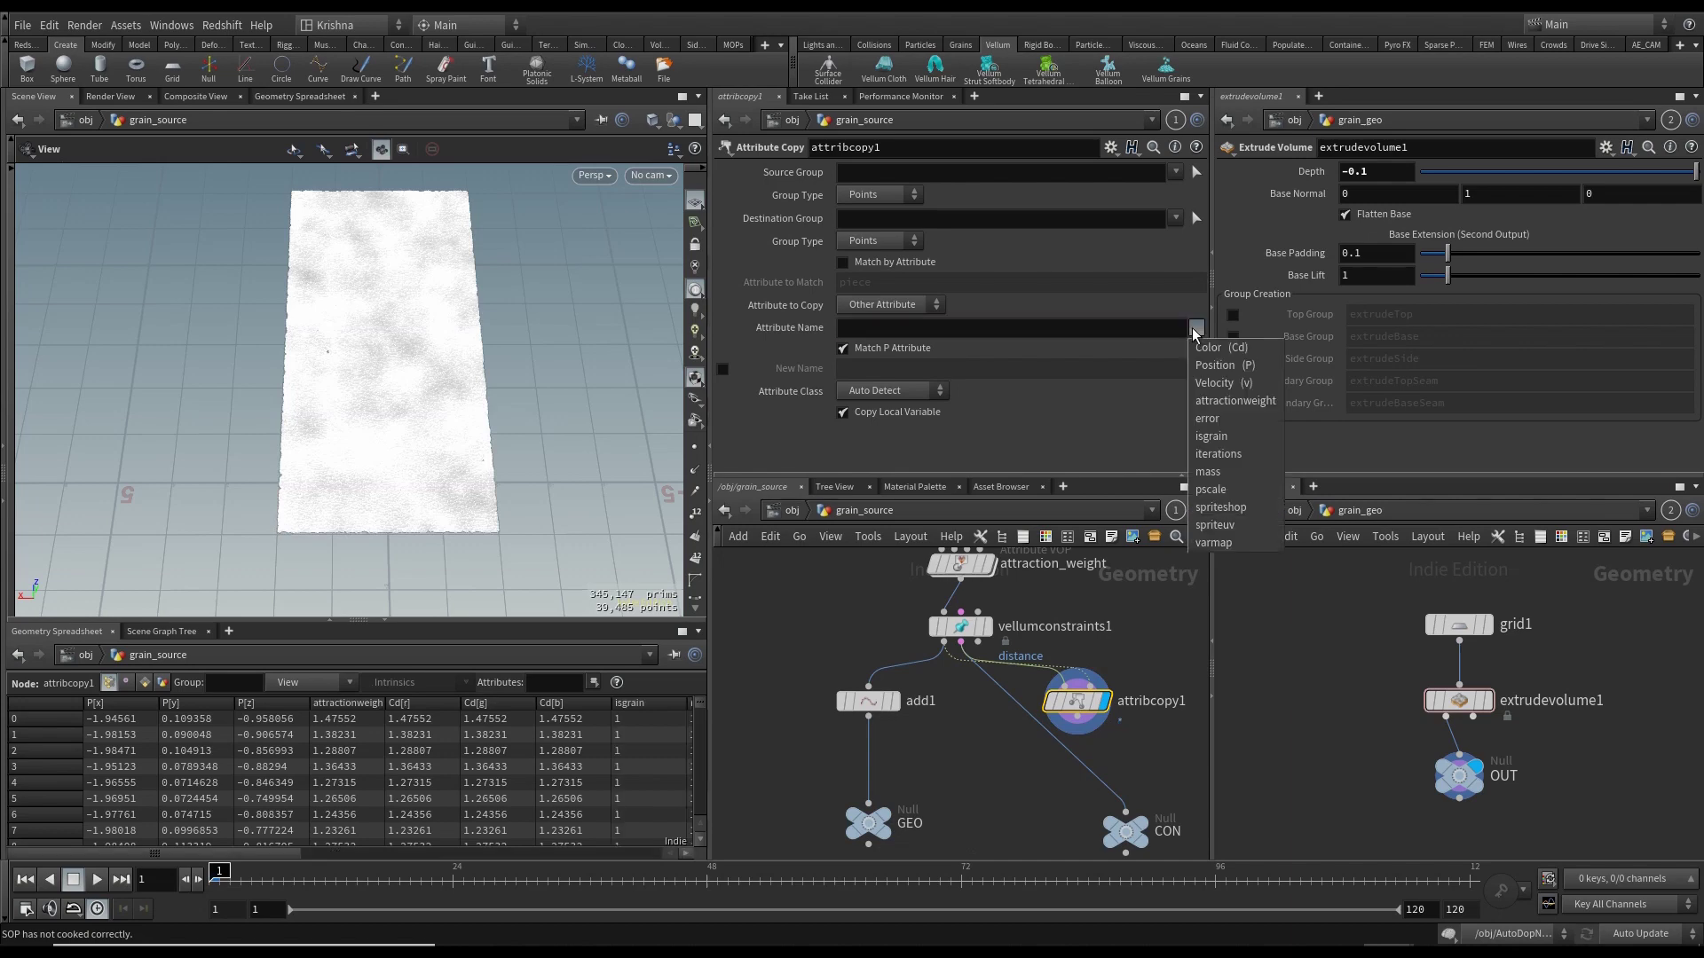
click(1220, 402)
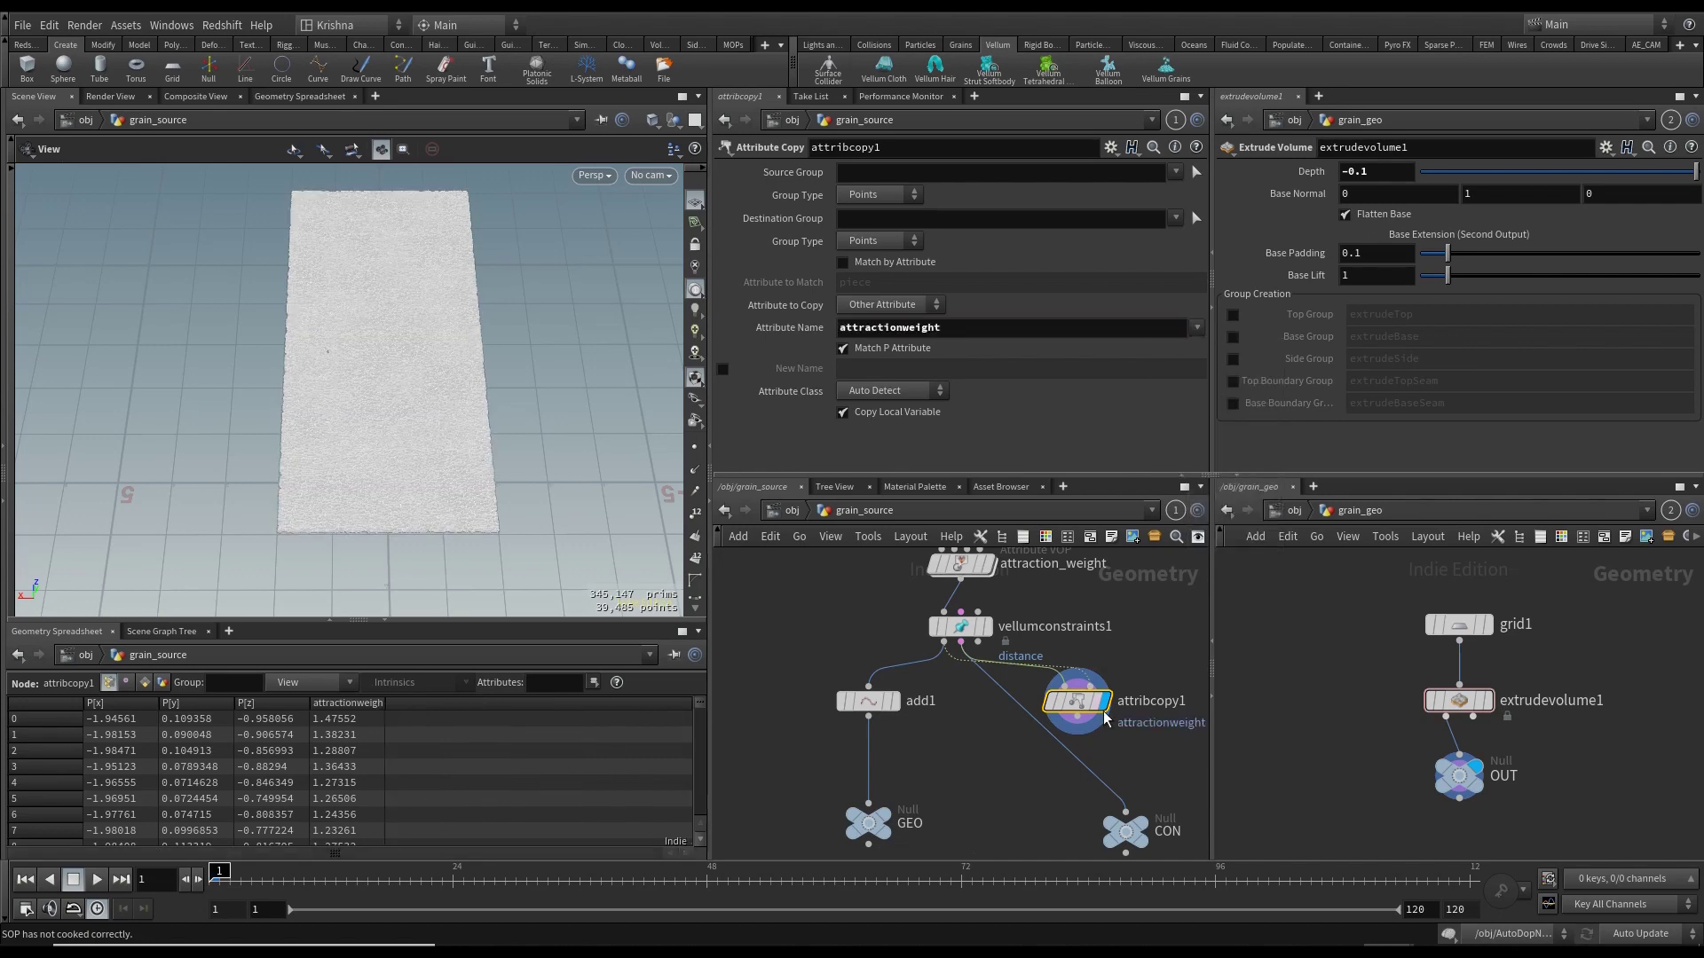
scroll(1147, 787, down, 2)
middle_drag(1148, 786, 1116, 747)
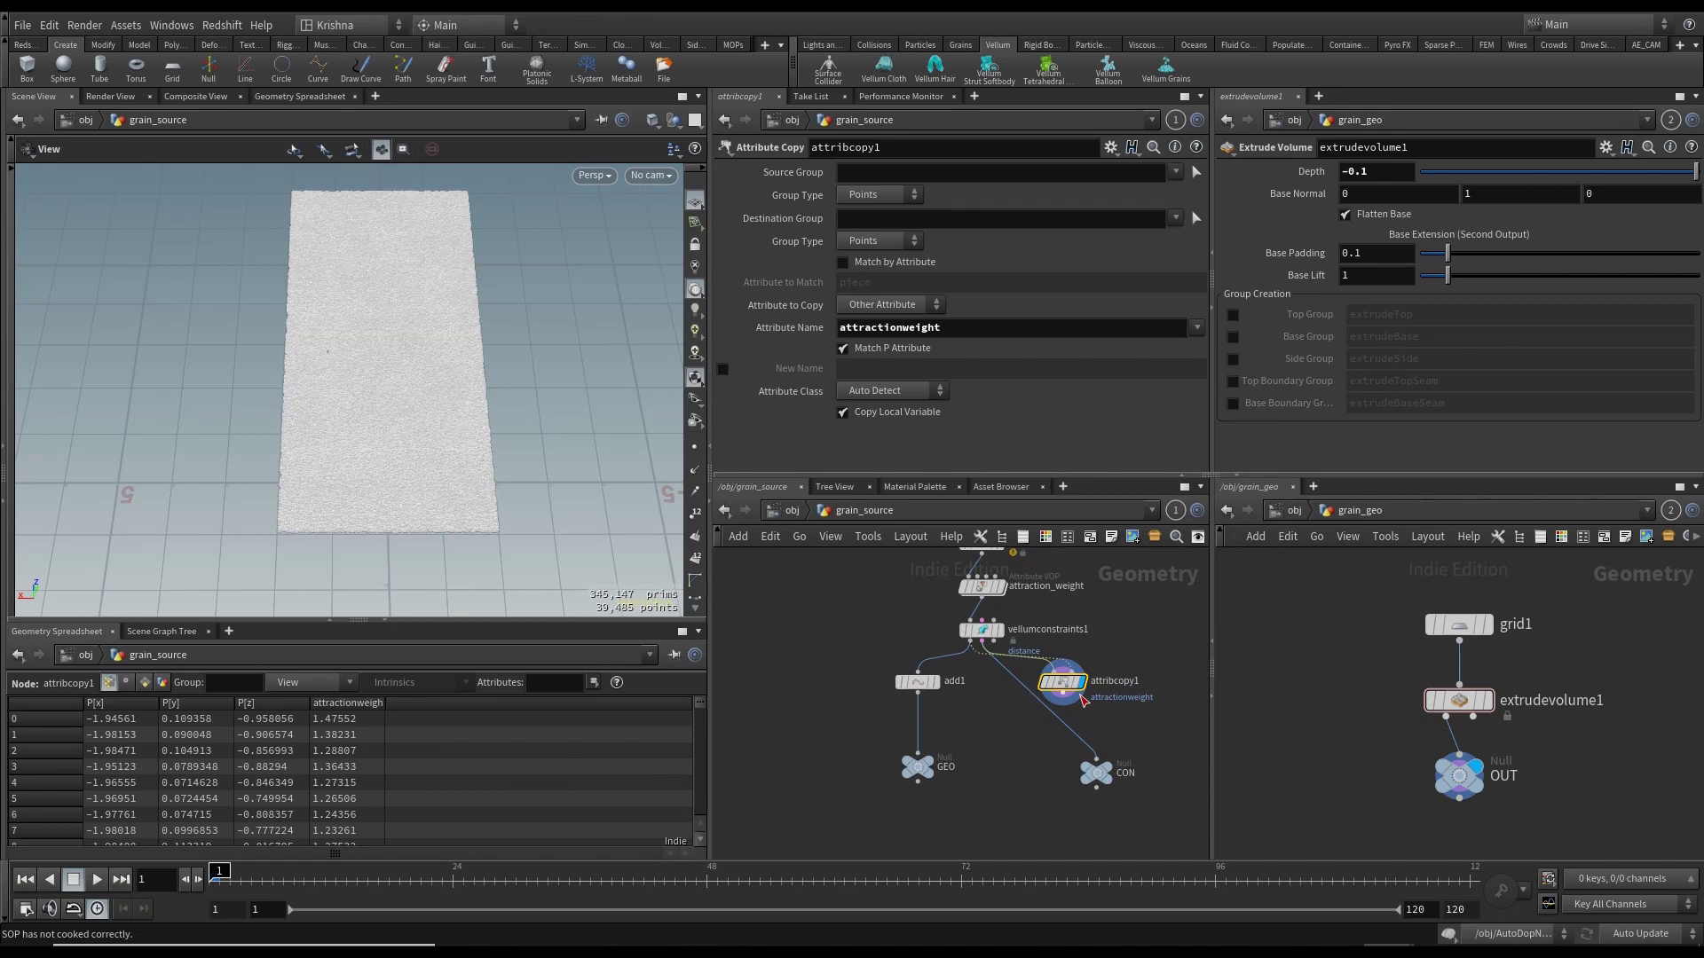
scroll(1066, 668, up, 3)
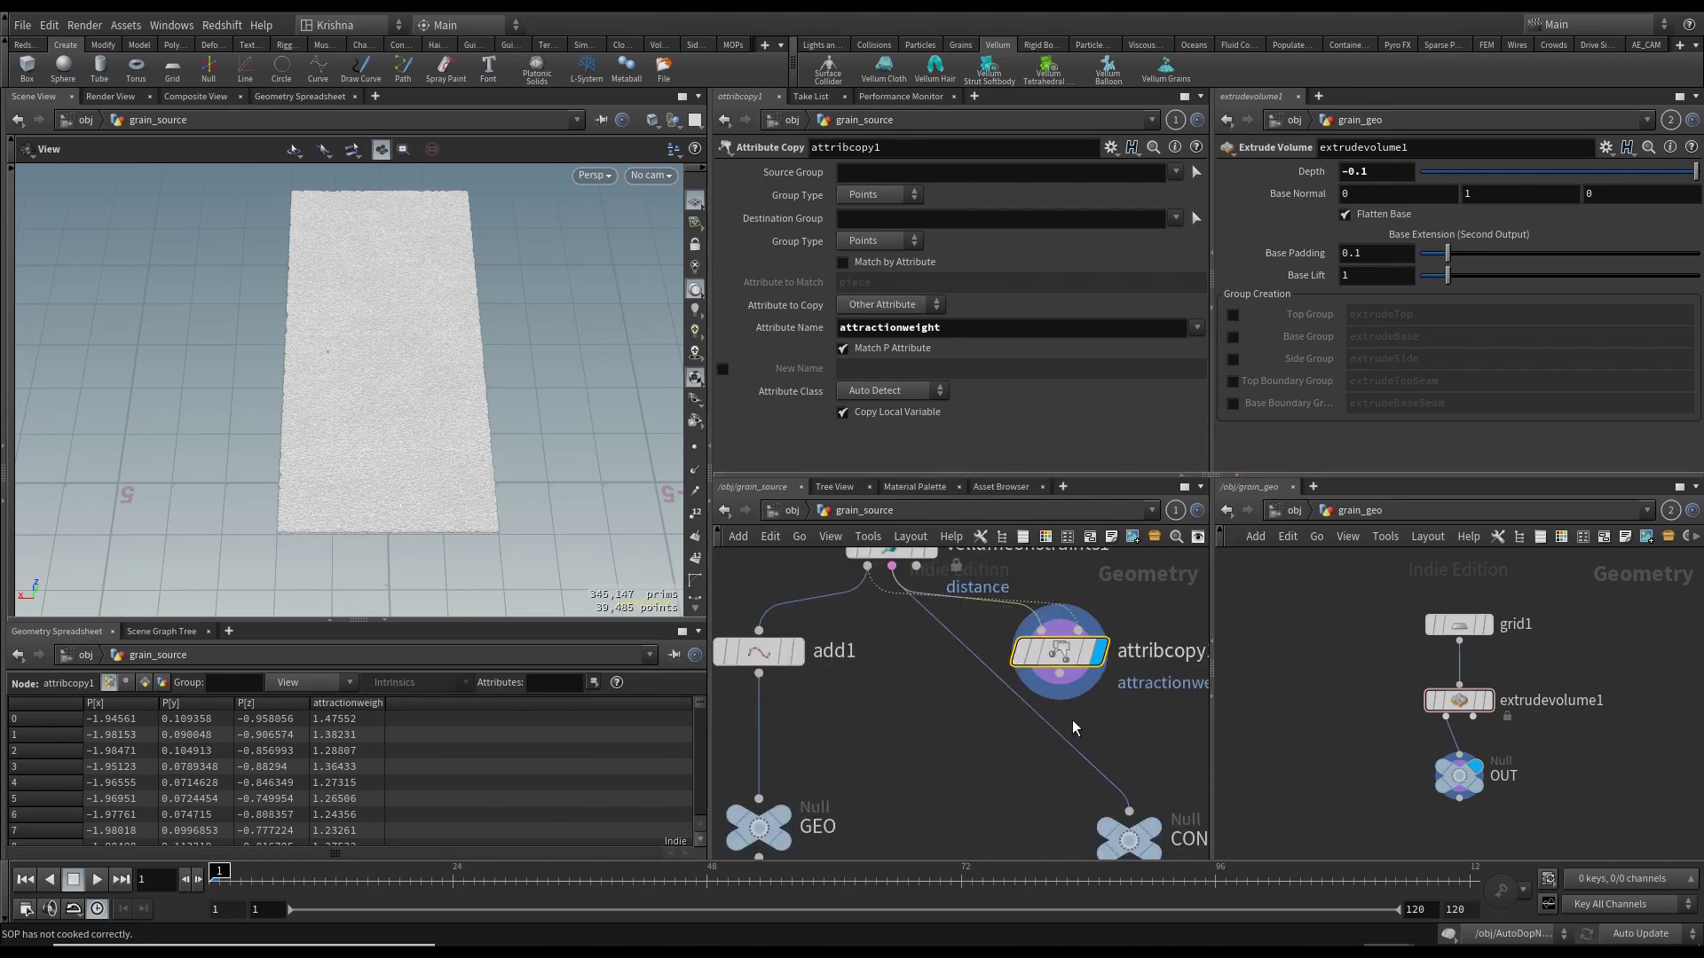
- Add attribpromote1 below attribcopy1, promoting attractionweight to the Primitive class, and display it
key(Tab)
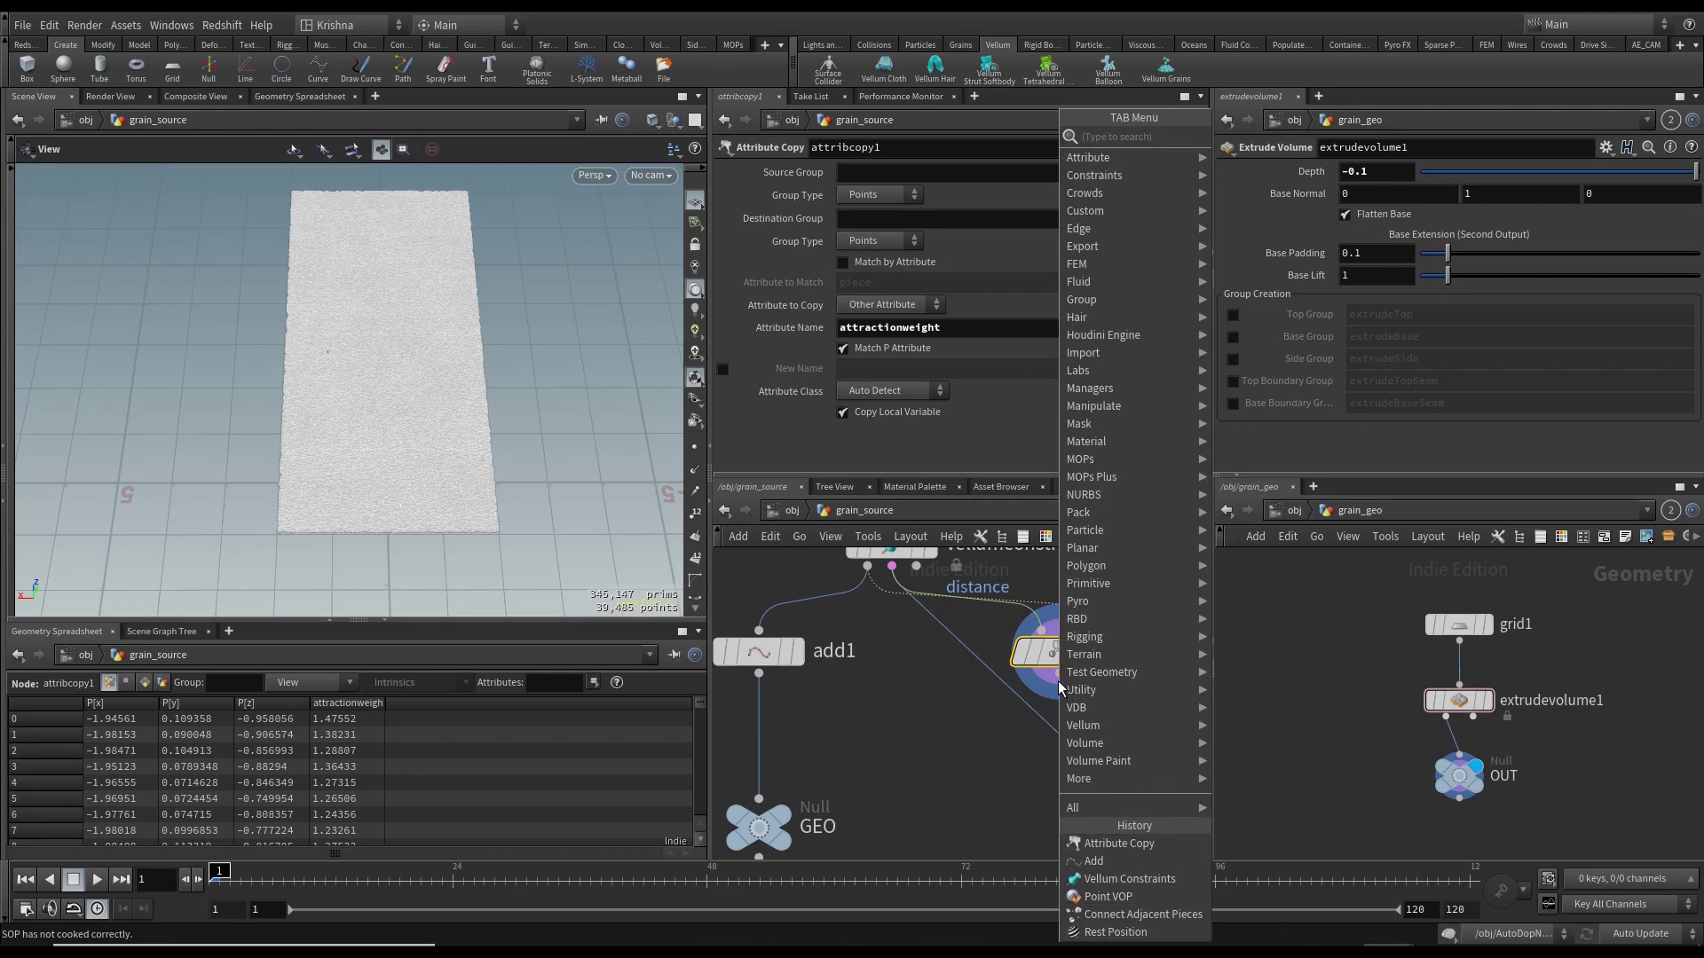
text(attr p)
key(Down)
key(Return)
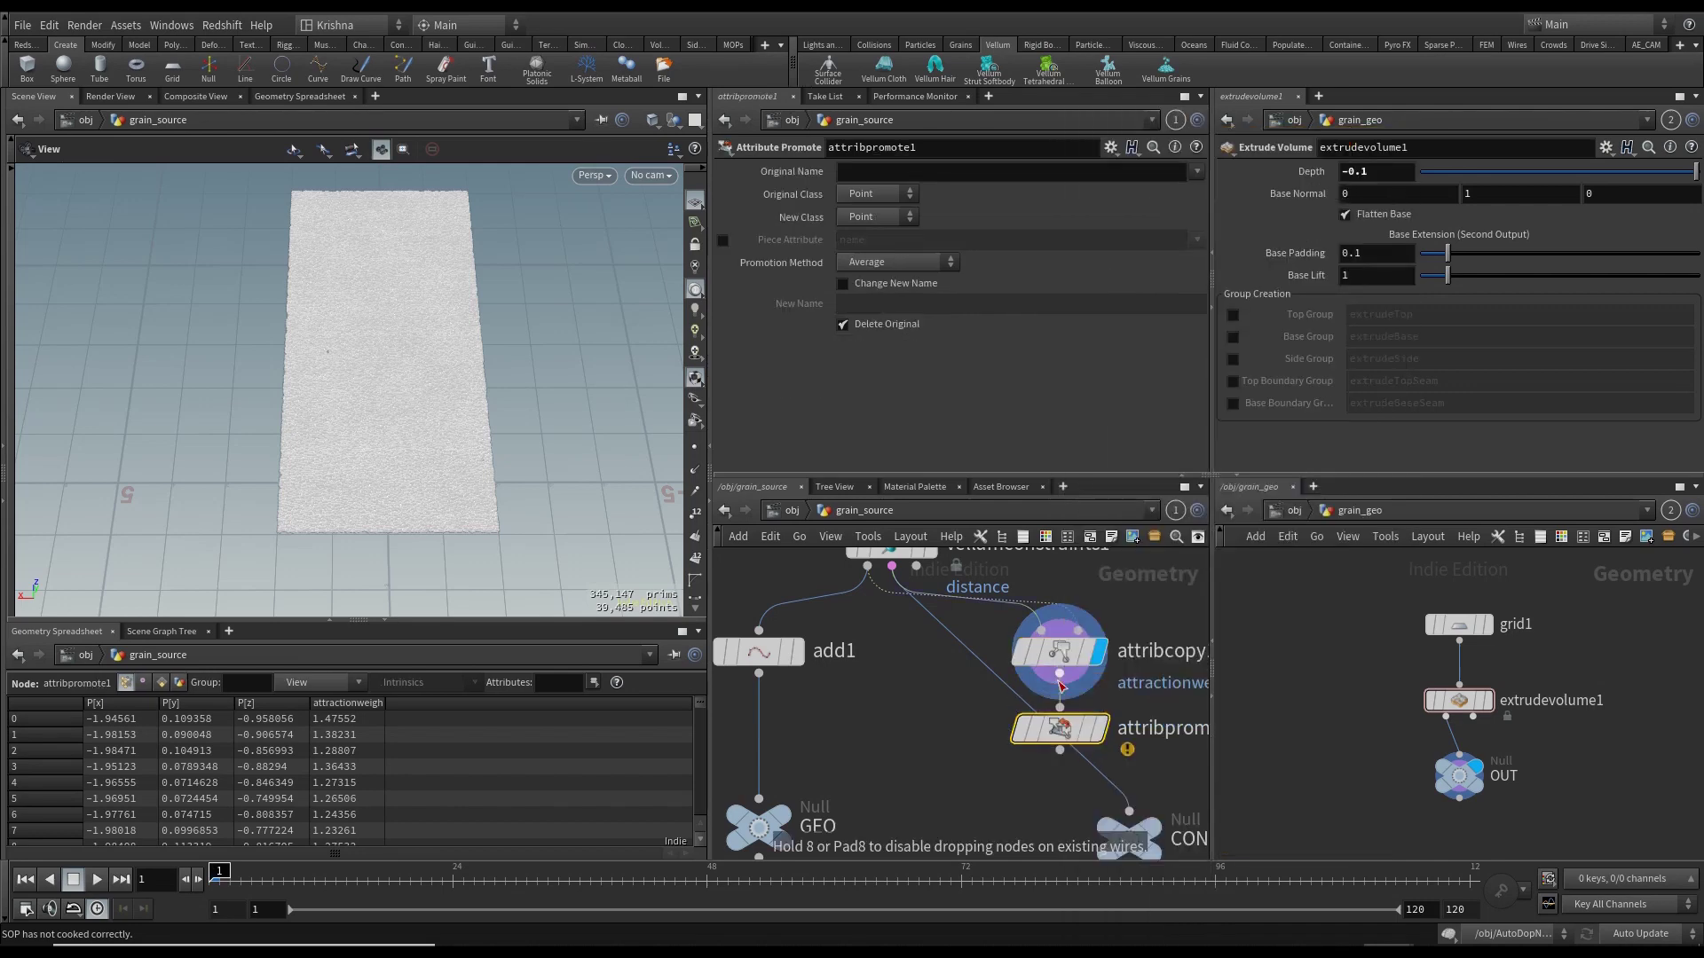
click(1099, 742)
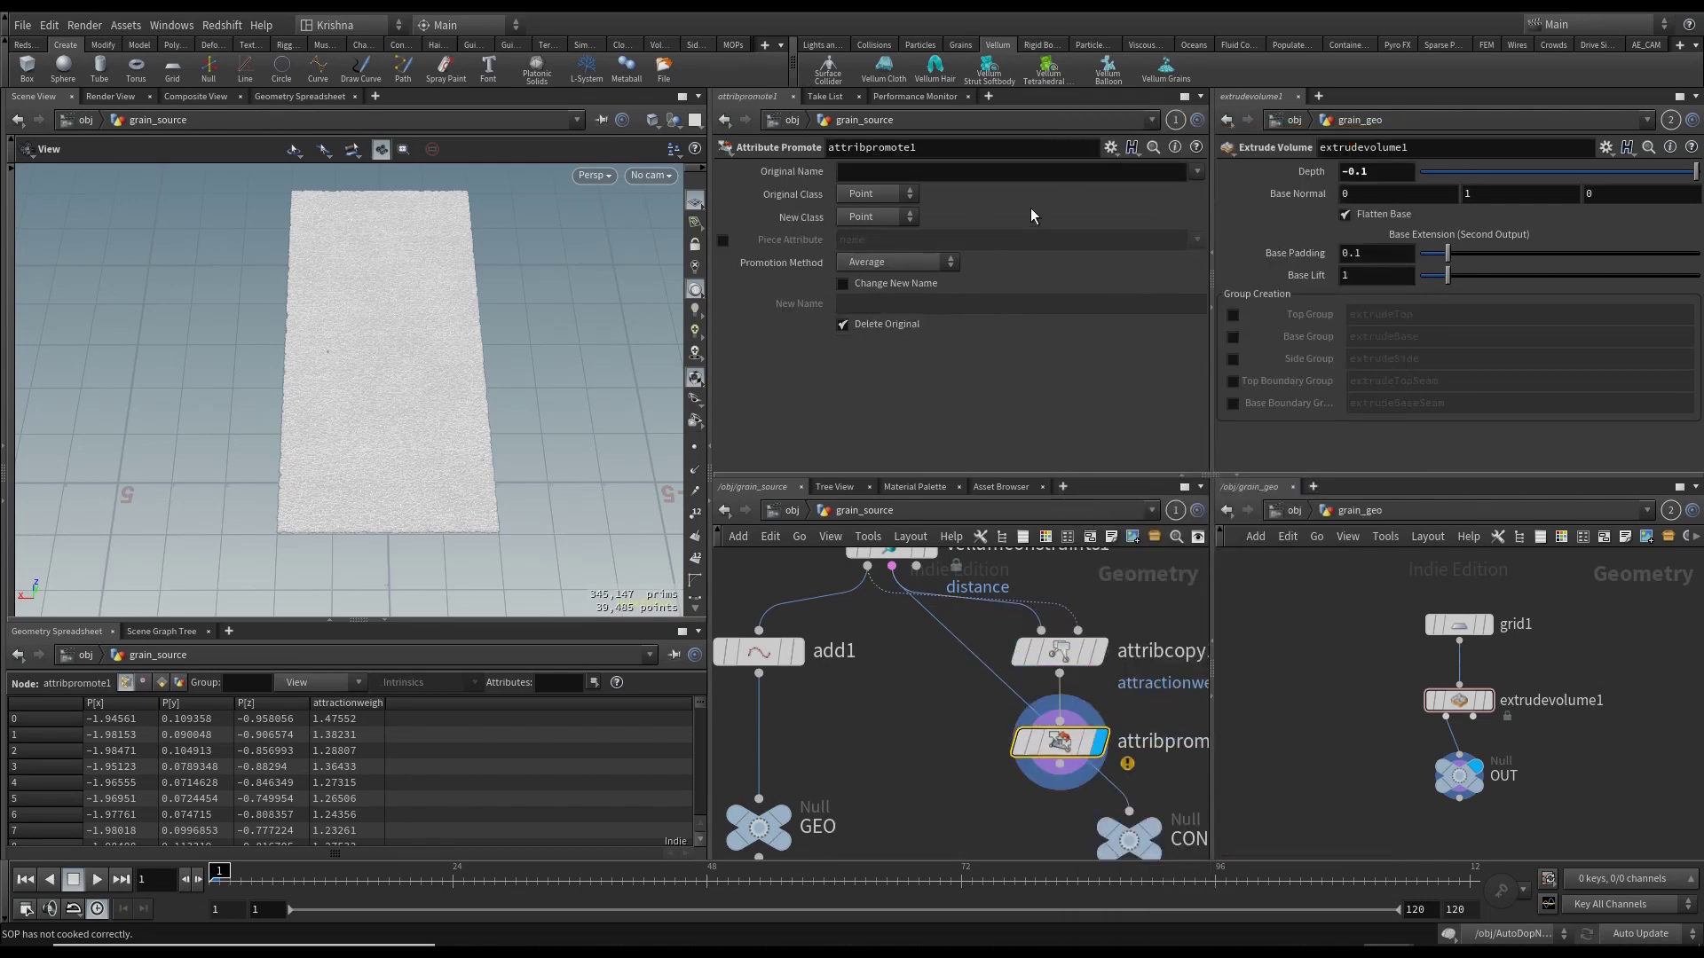
click(883, 219)
click(866, 252)
click(1197, 172)
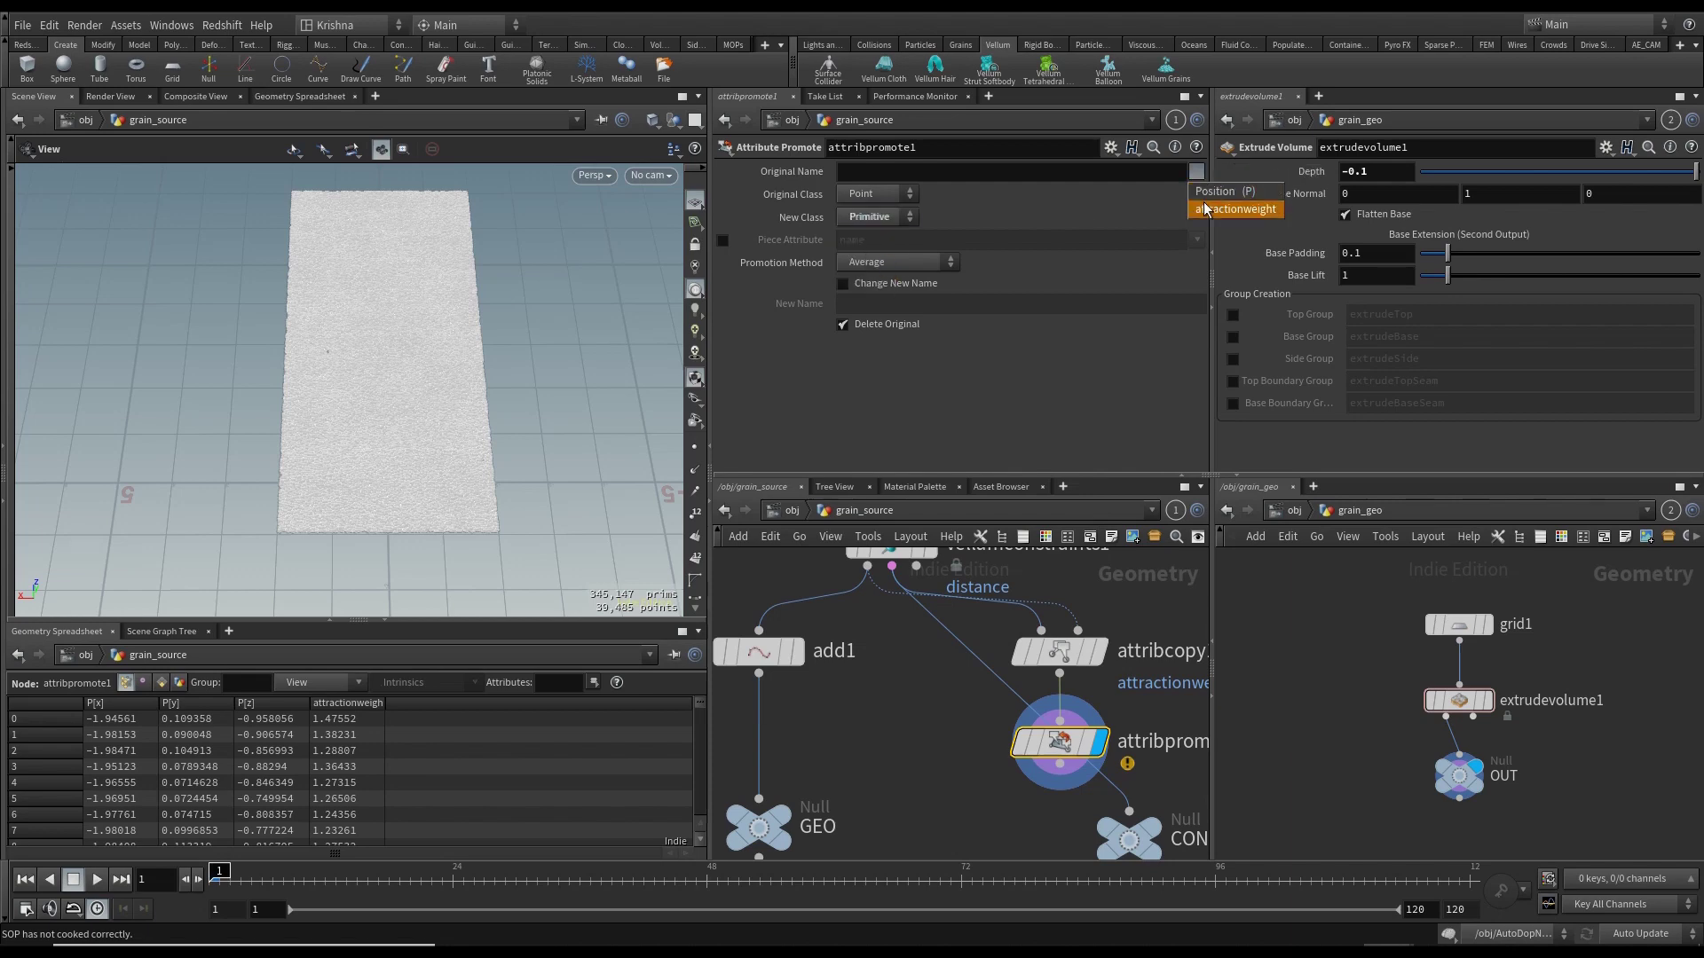
click(1229, 210)
scroll(1058, 686, down, 3)
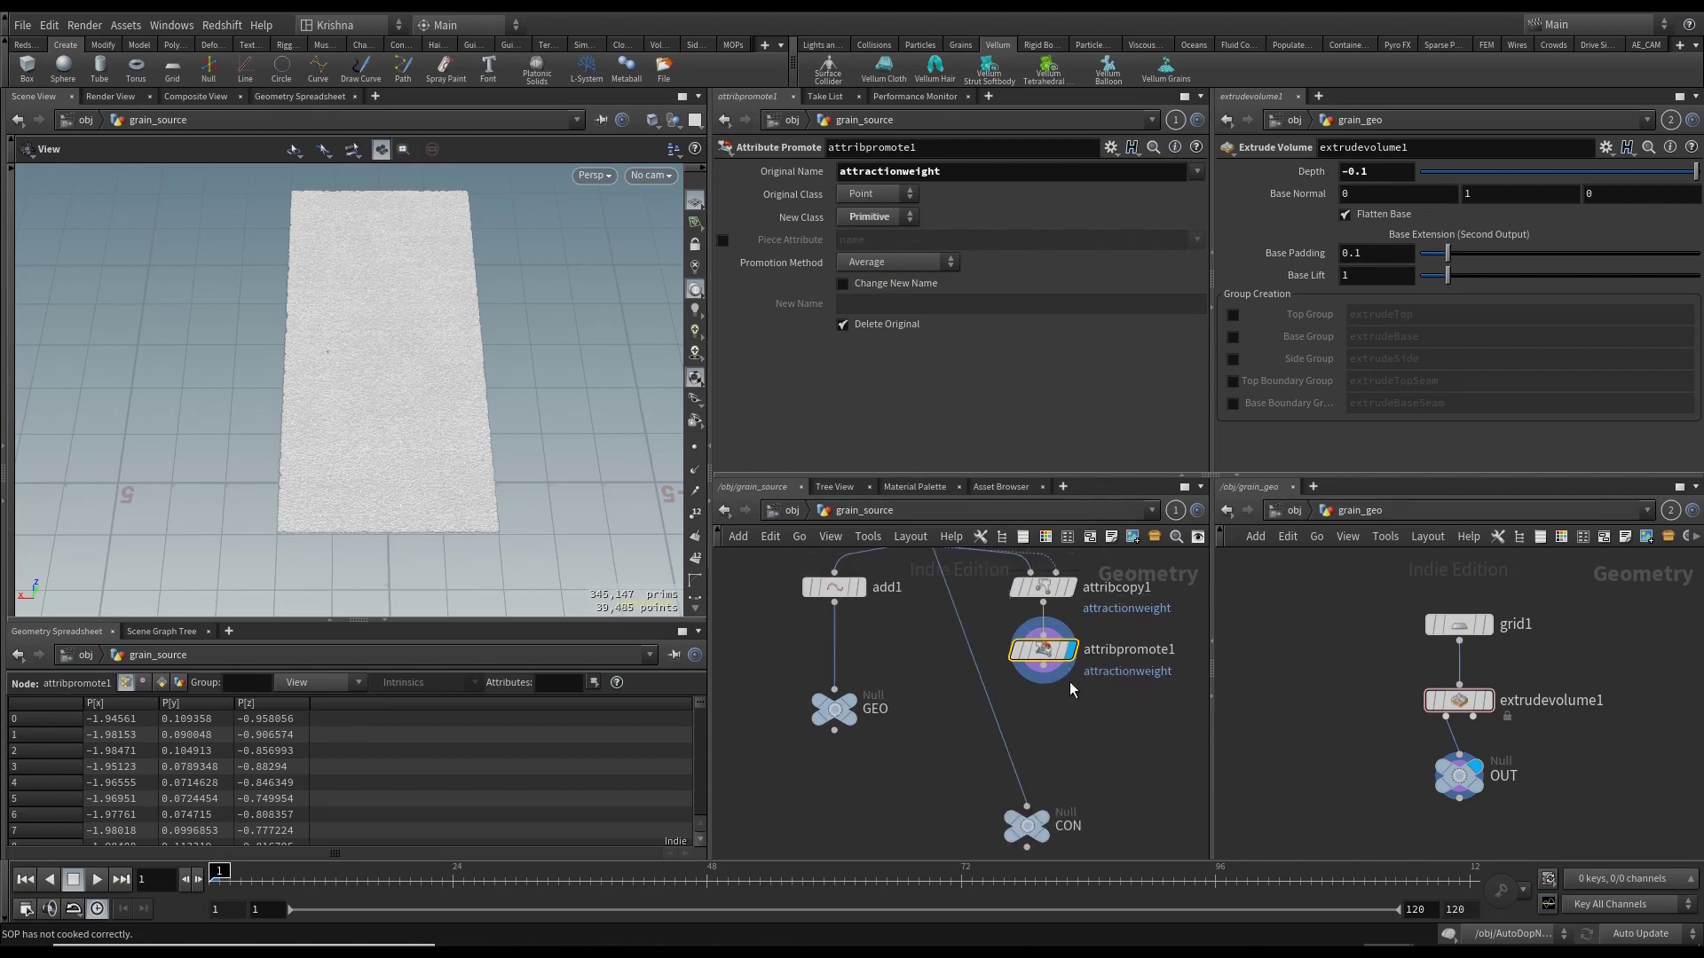
- Add a Primitive Wrangle below attribpromote1 and display its result
key(Tab)
text(primit)
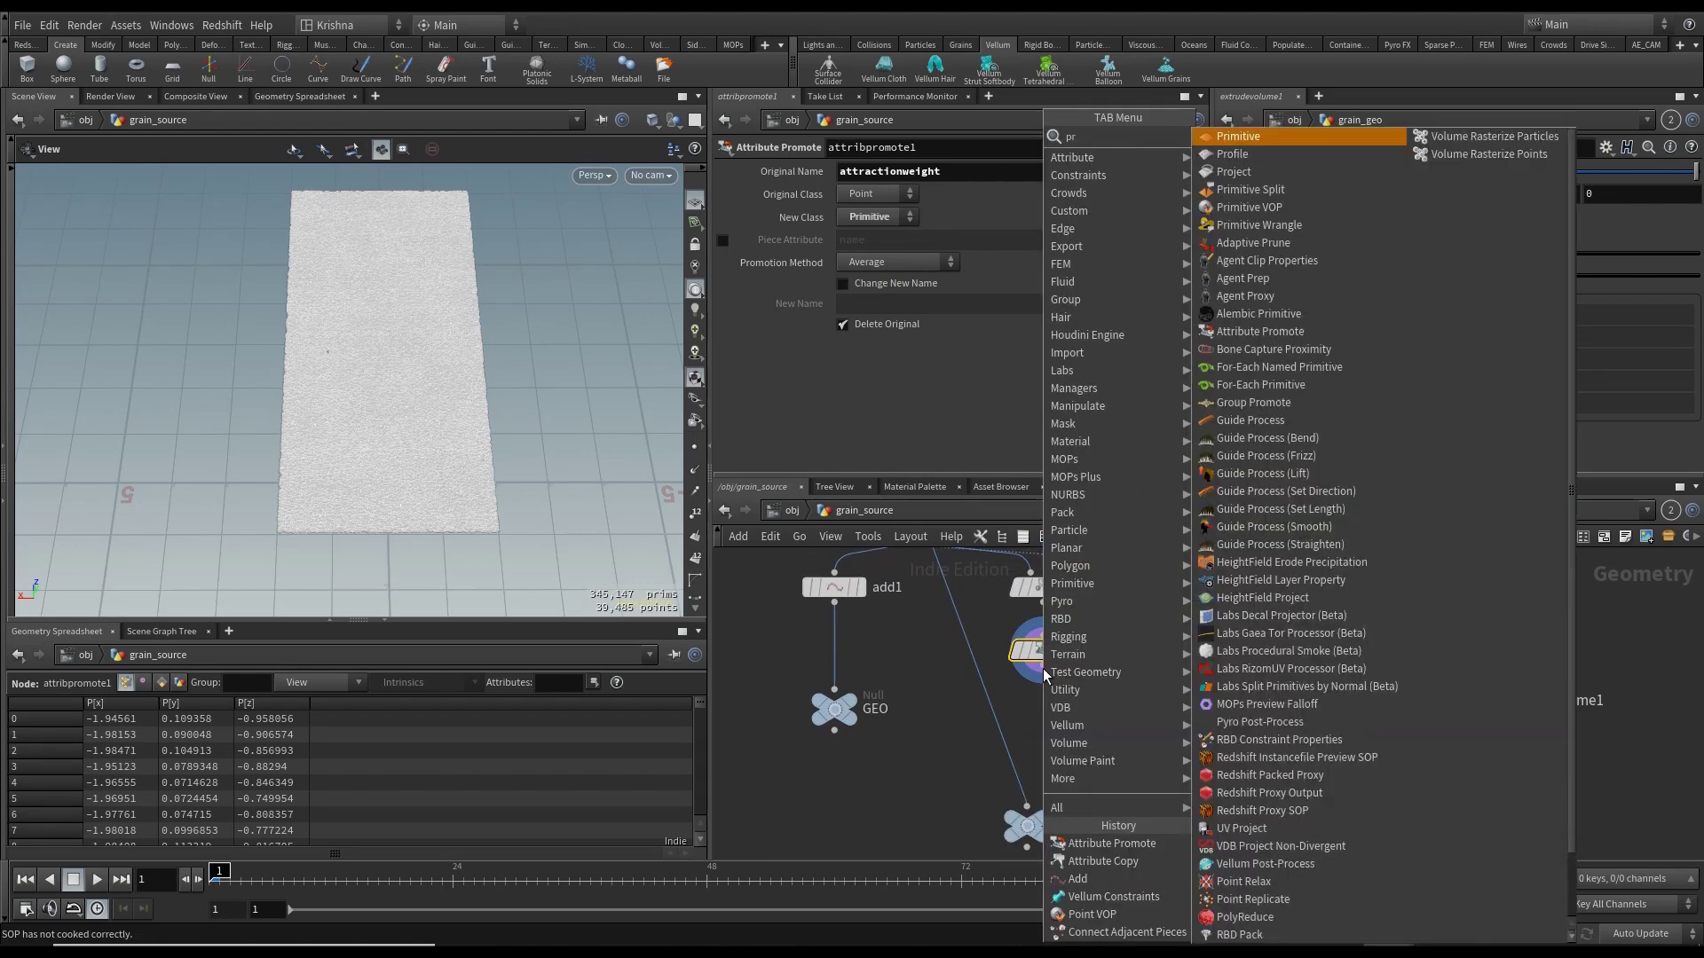
key(Down)
key(Down)
key(Down)
key(Return)
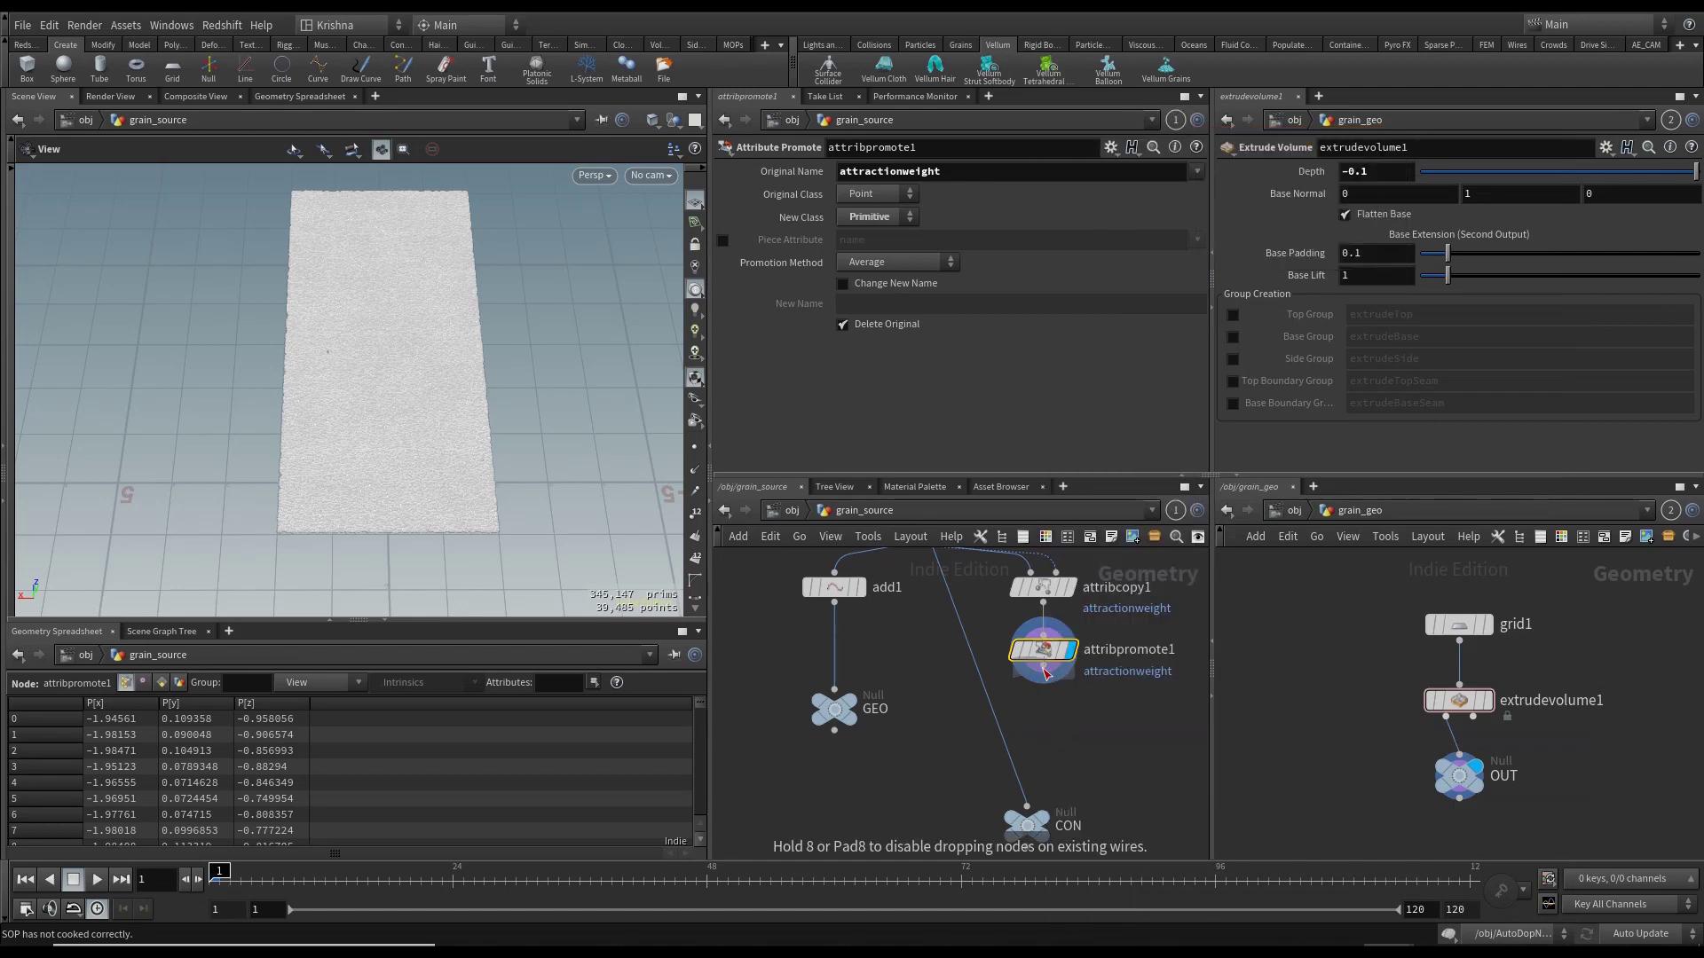
click(1076, 688)
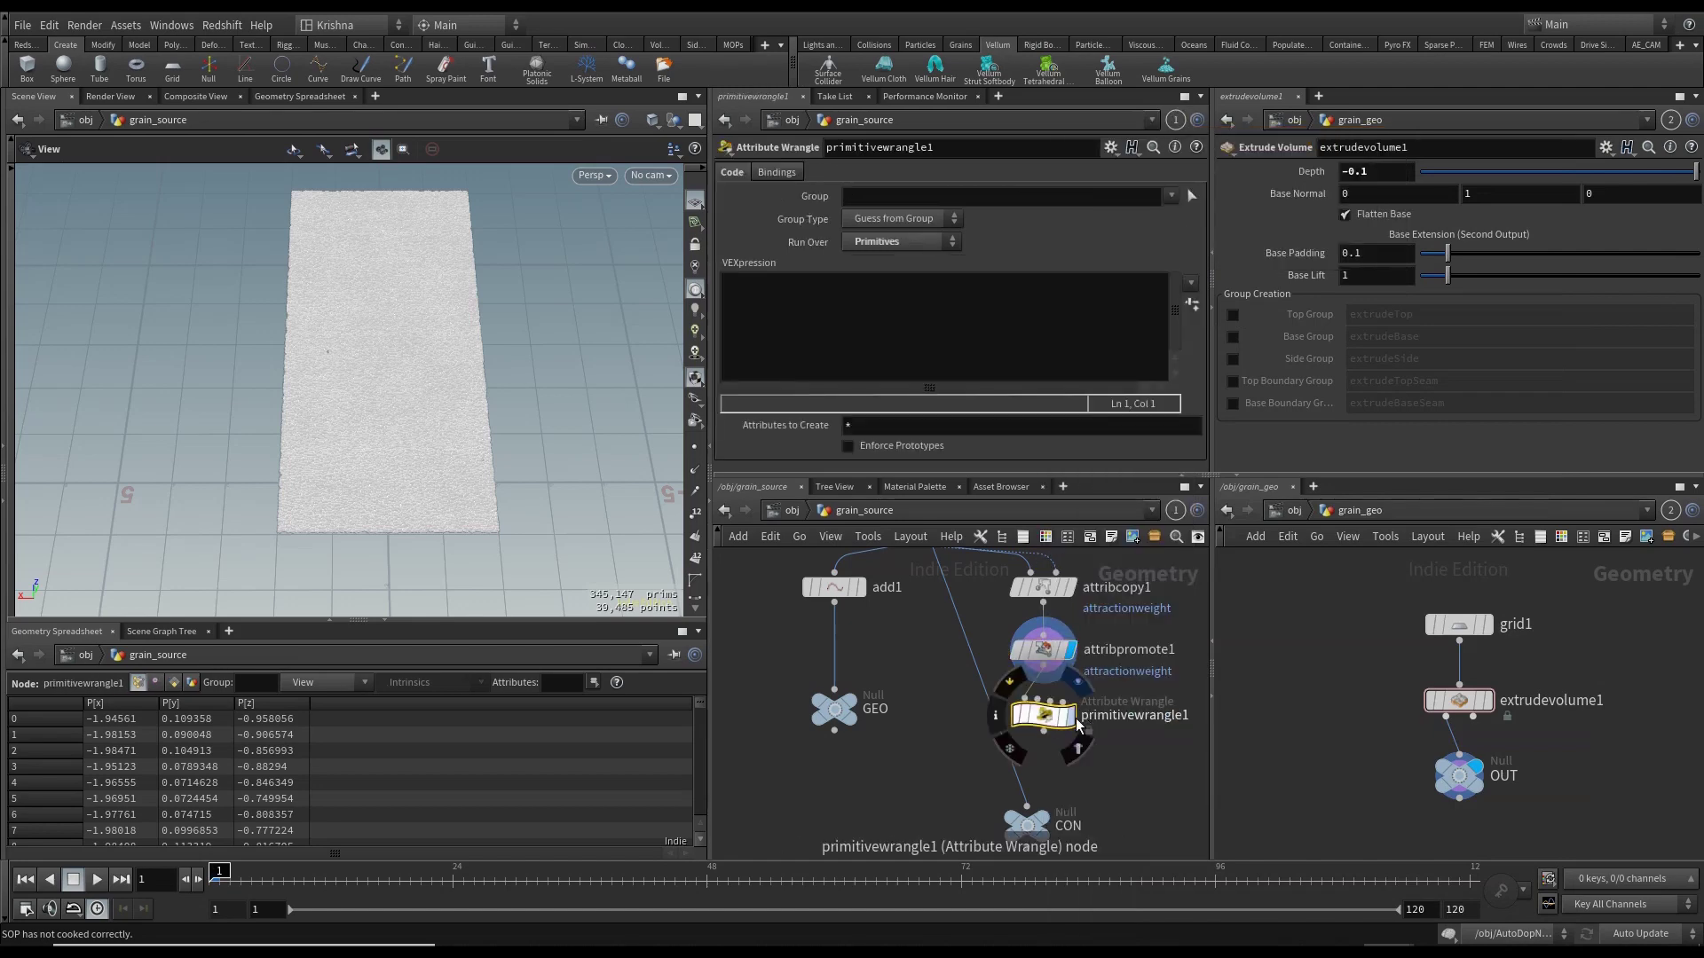
click(1072, 718)
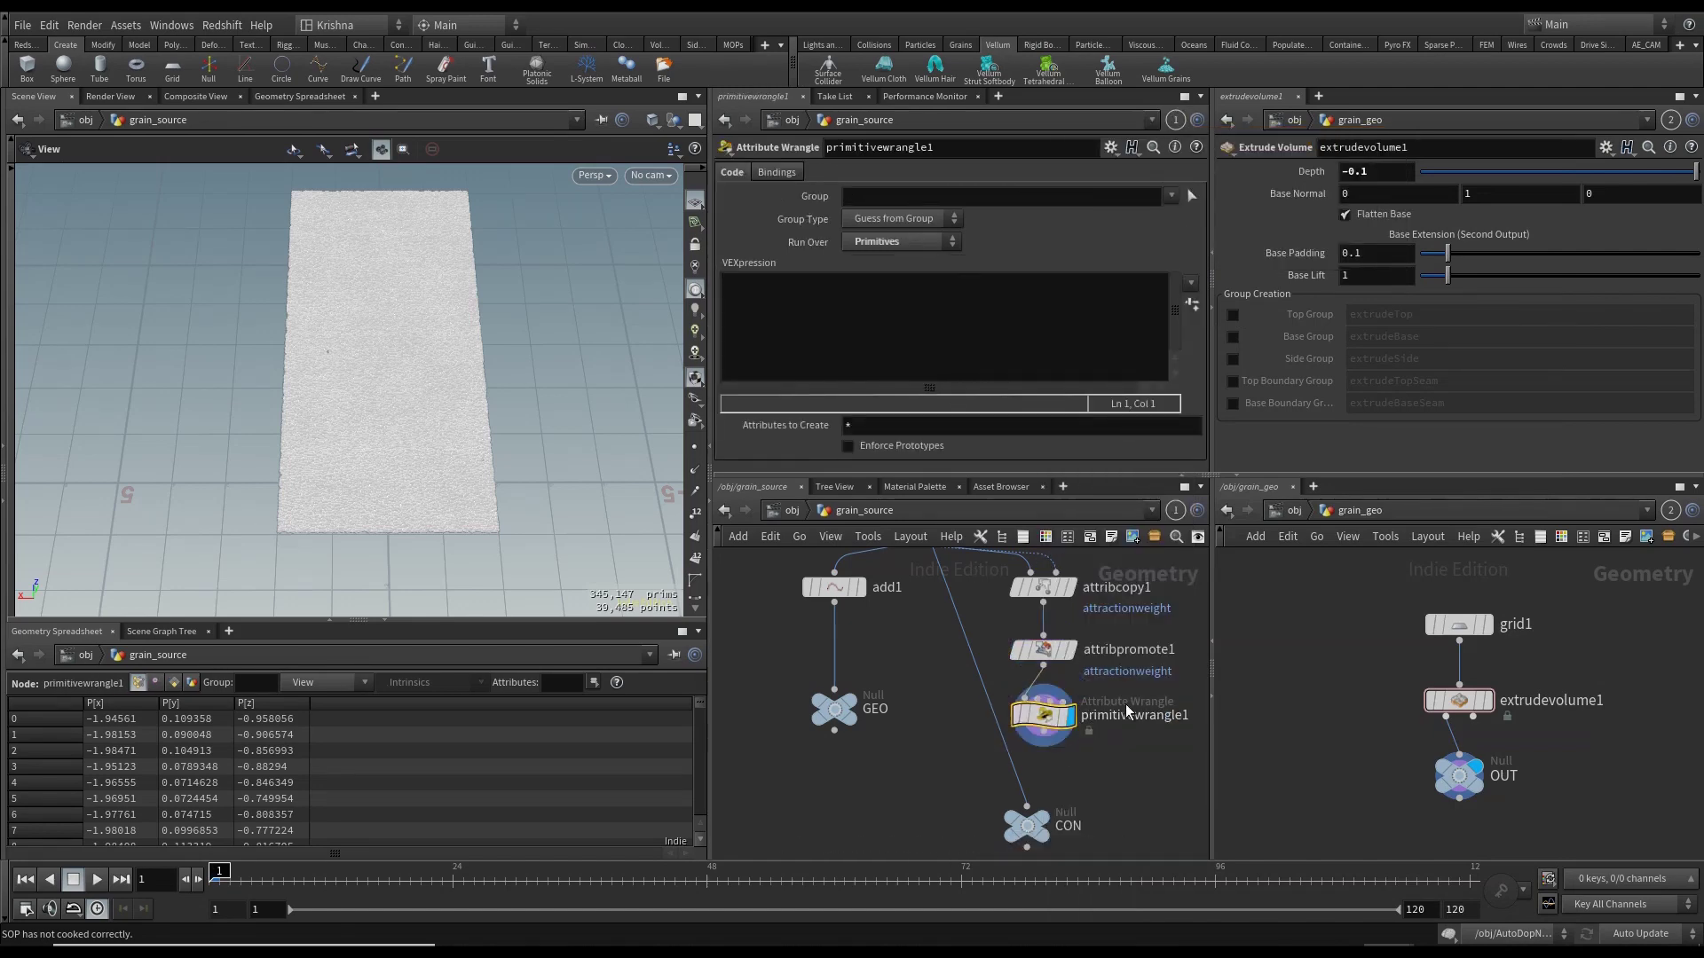
- Write VEX setting type "stitch", breaktype stretchstress, and breakthreshold 1000 × attractionweight × chf("Mult")
click(814, 305)
text(s)
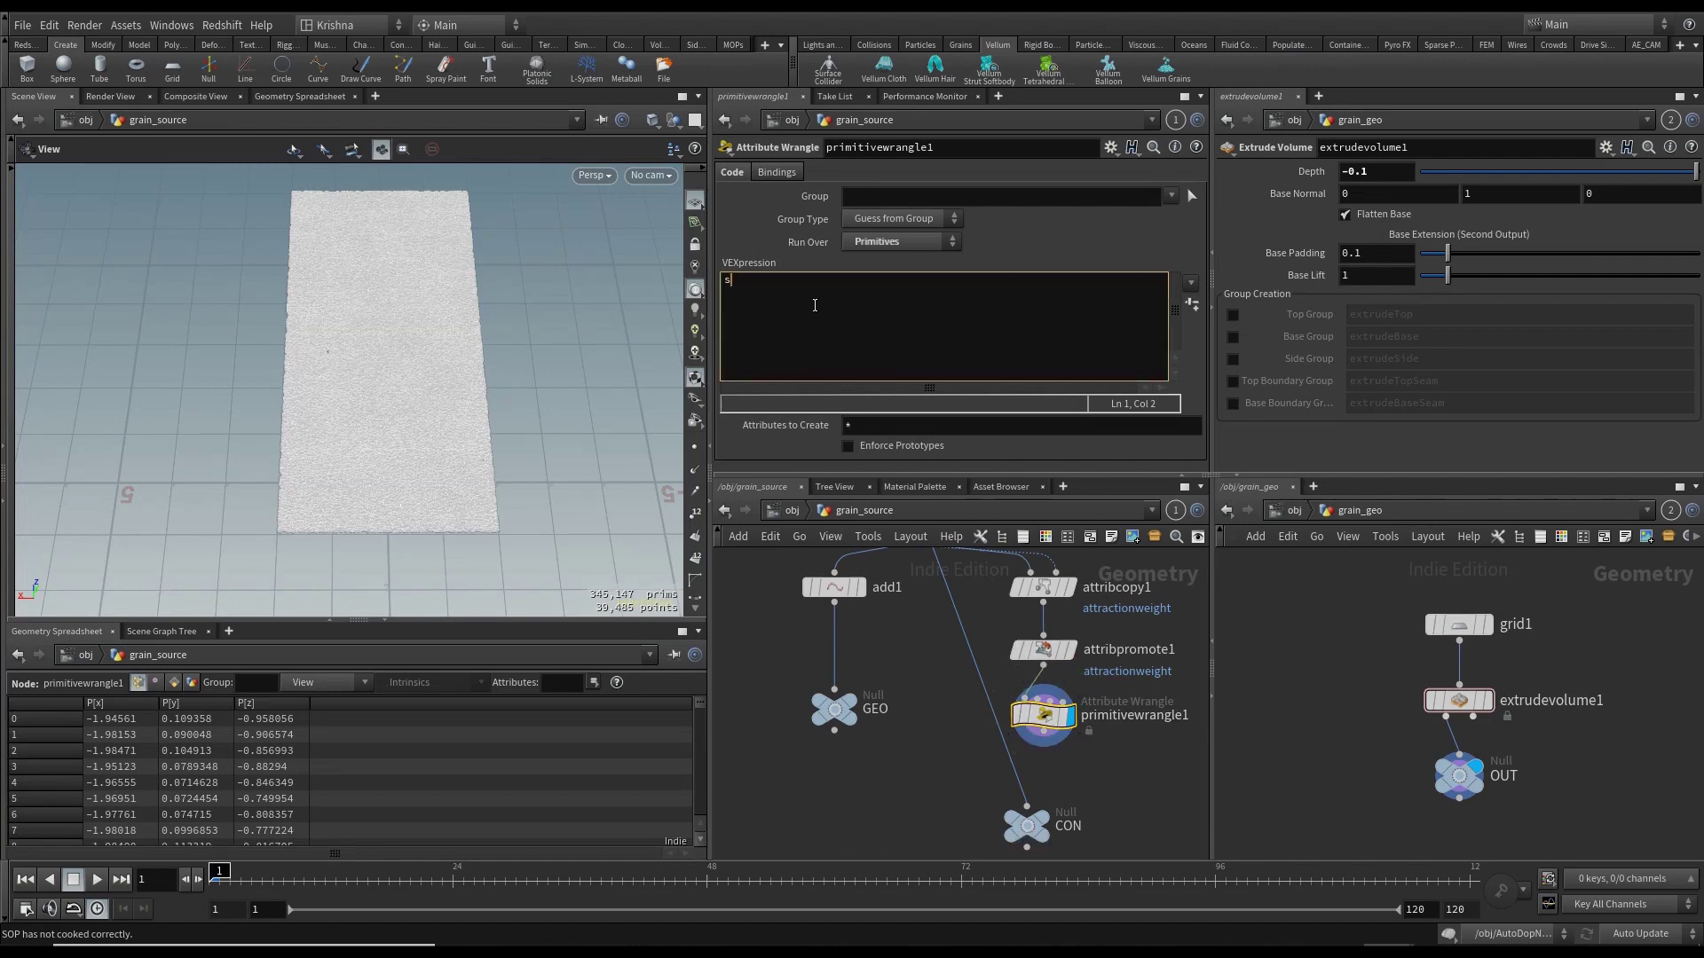
text(@type = "stitch";)
key(Return)
text(s)
text(@break)
text(ty)
text(pe = )
text("strec)
text(chstre)
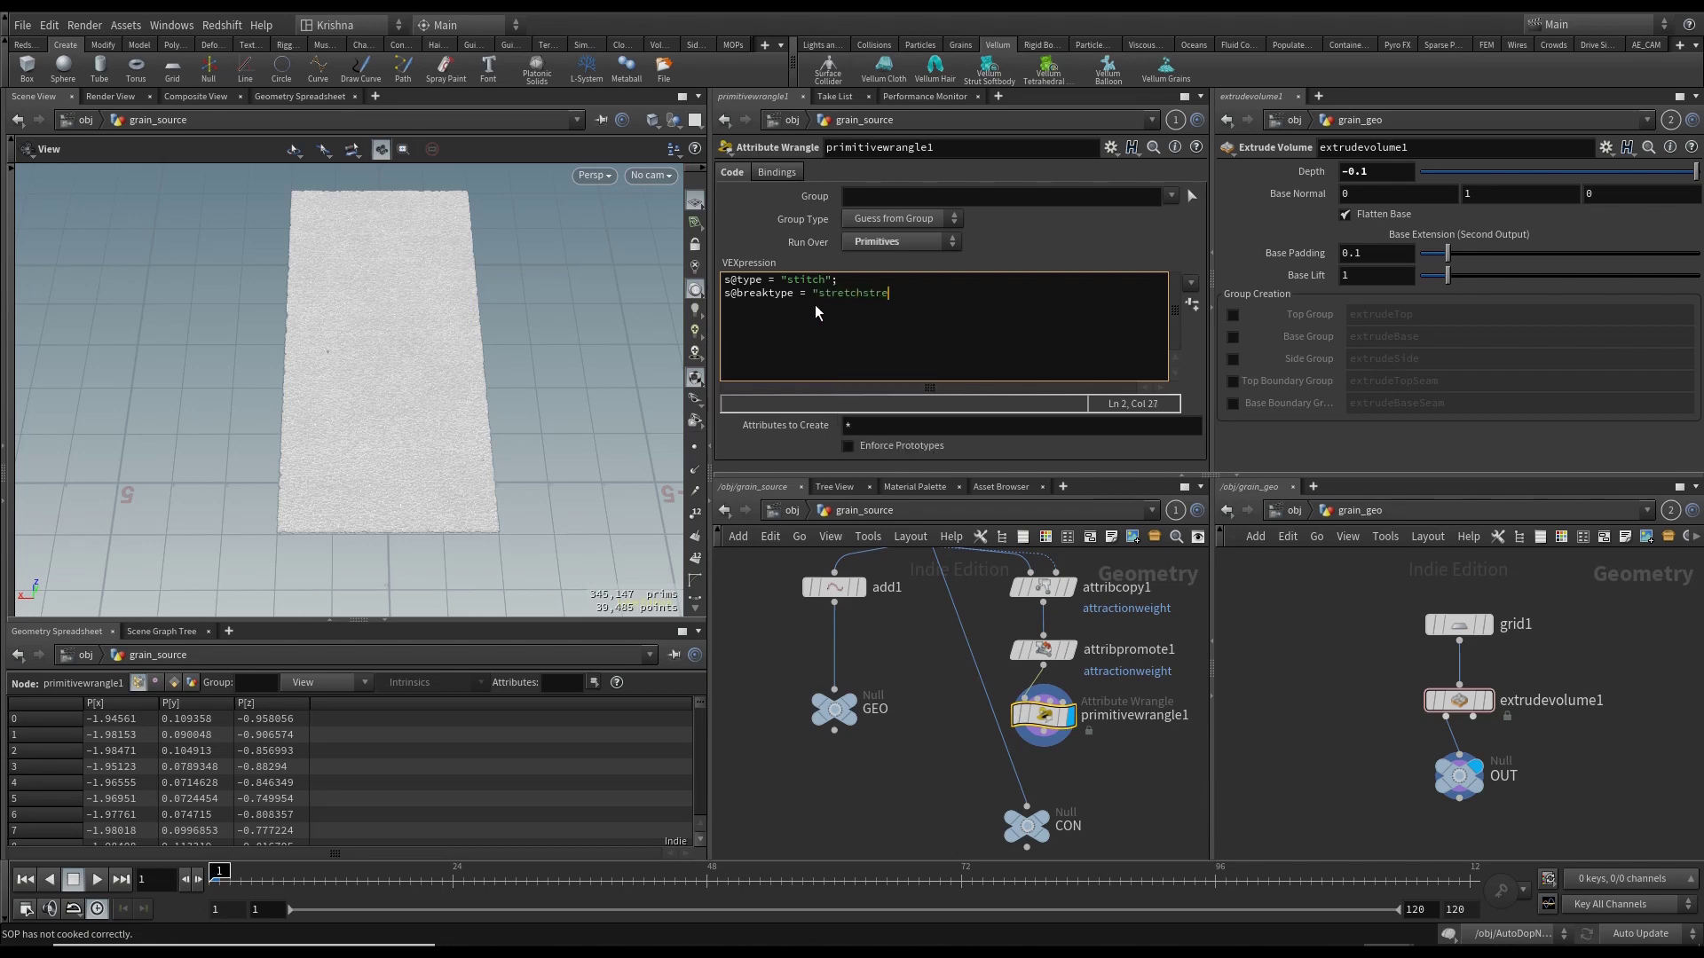
text(ss";)
key(Return)
text(@breakthreshold = 1000 *)
text(@attractionweight )
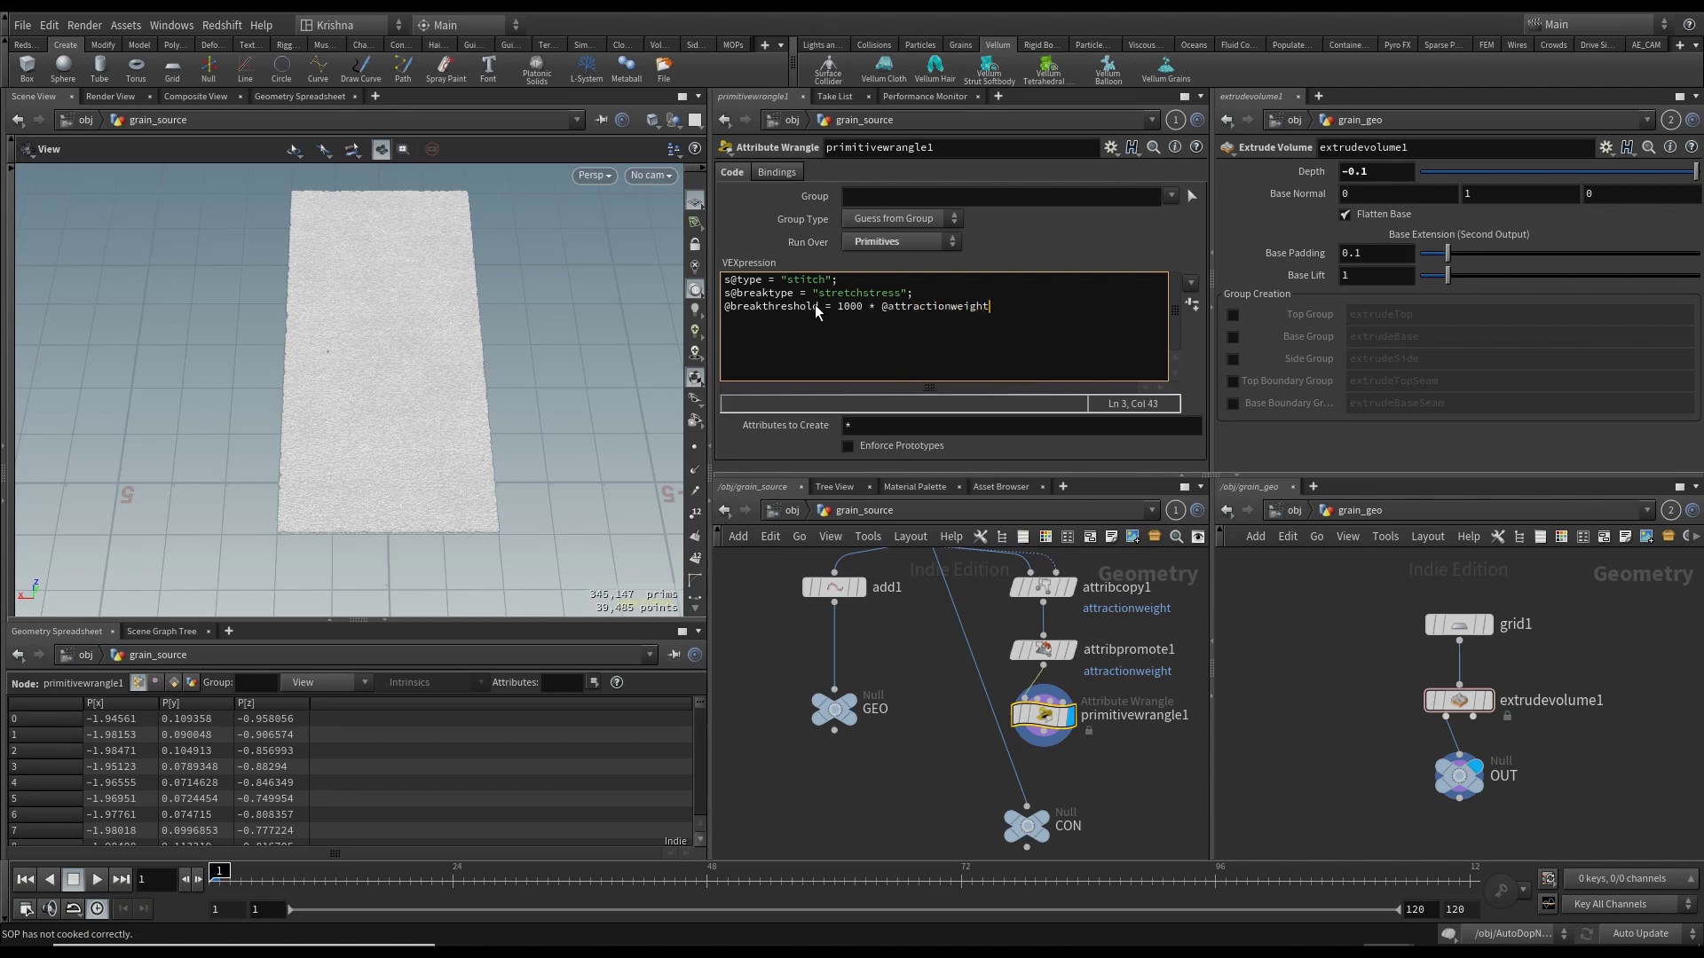
text(* ch)
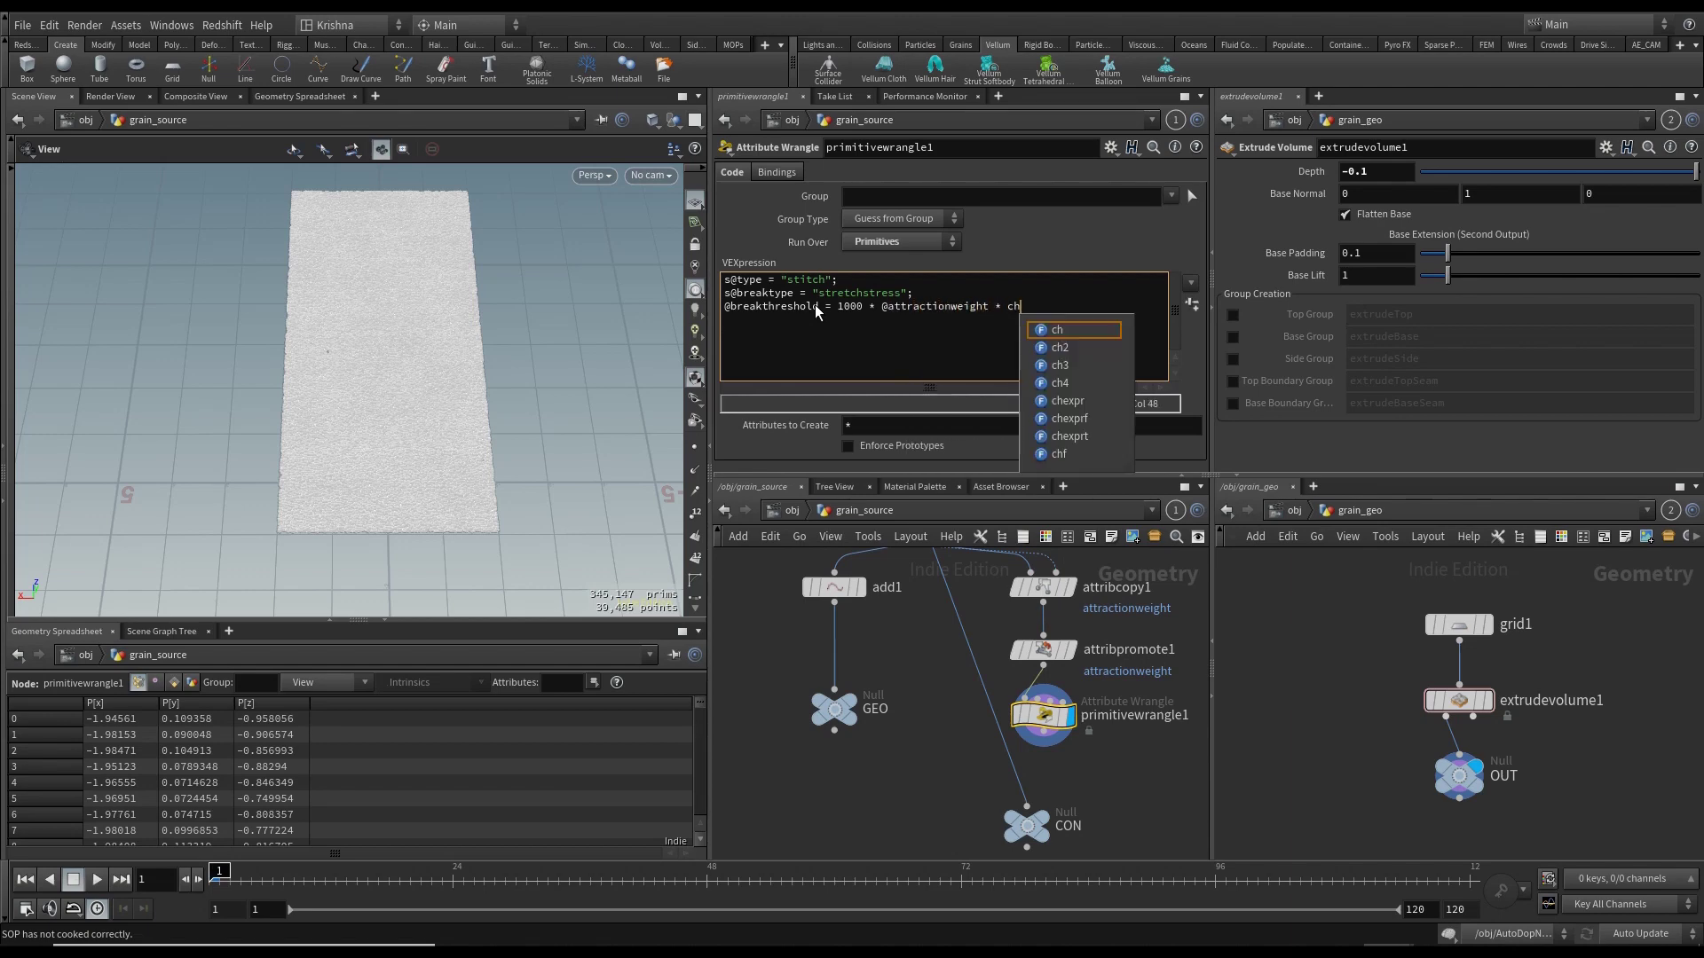
text(f(")
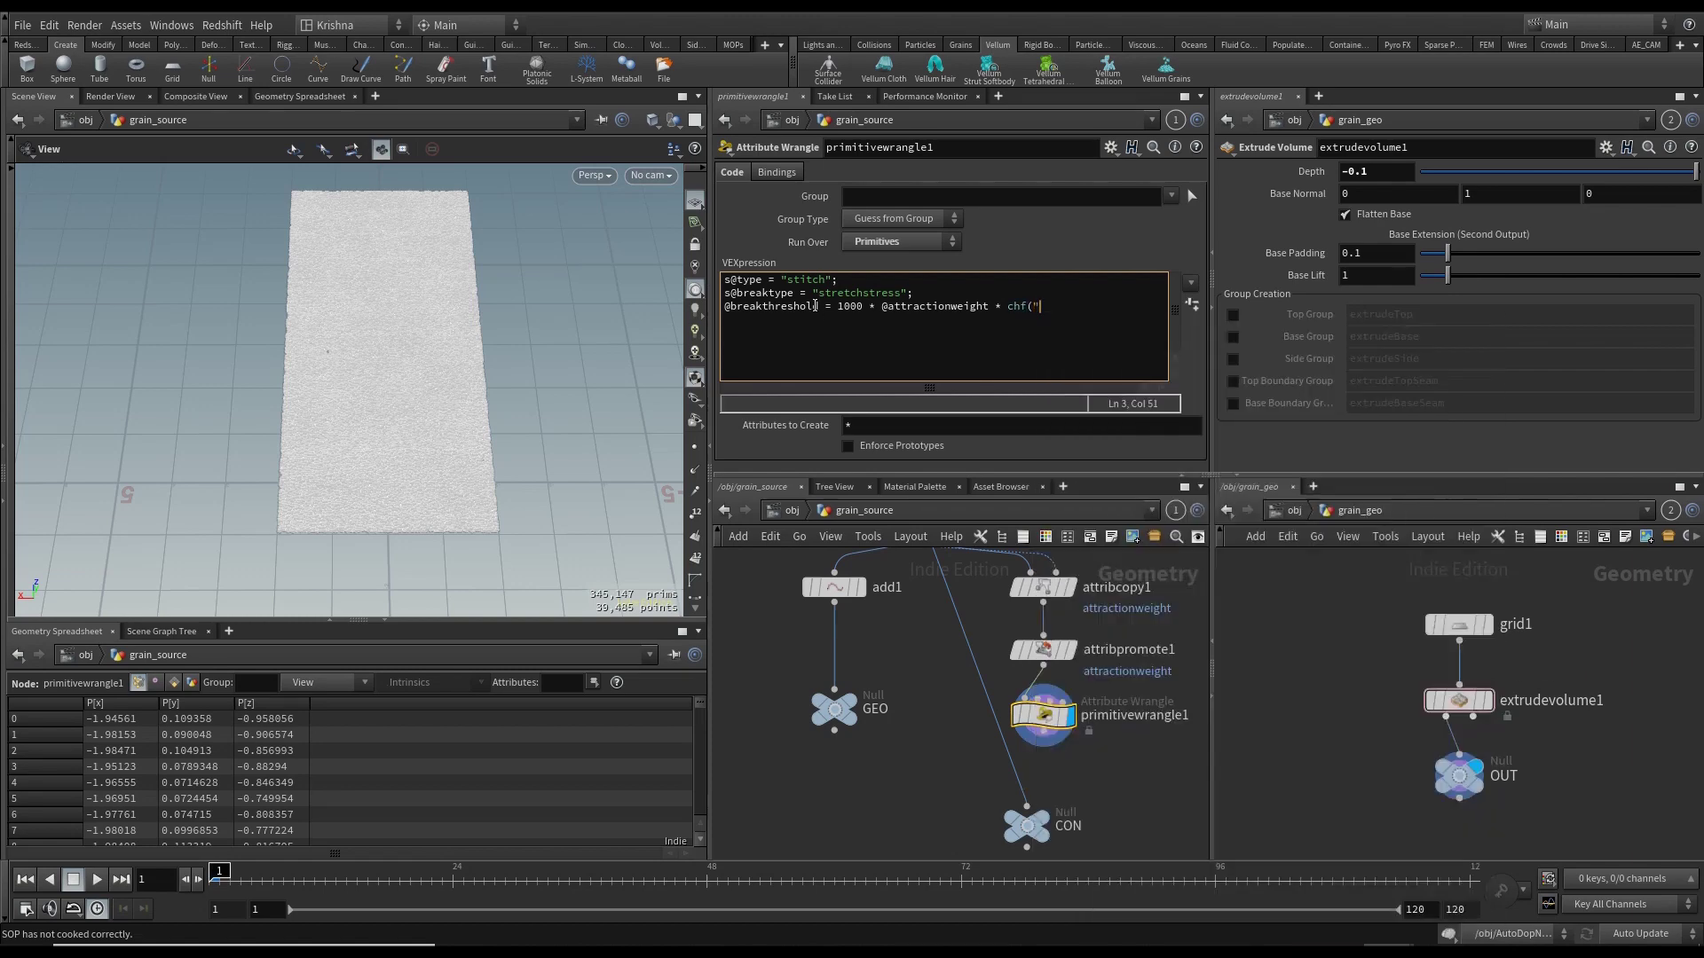
text(Mult");)
click(920, 664)
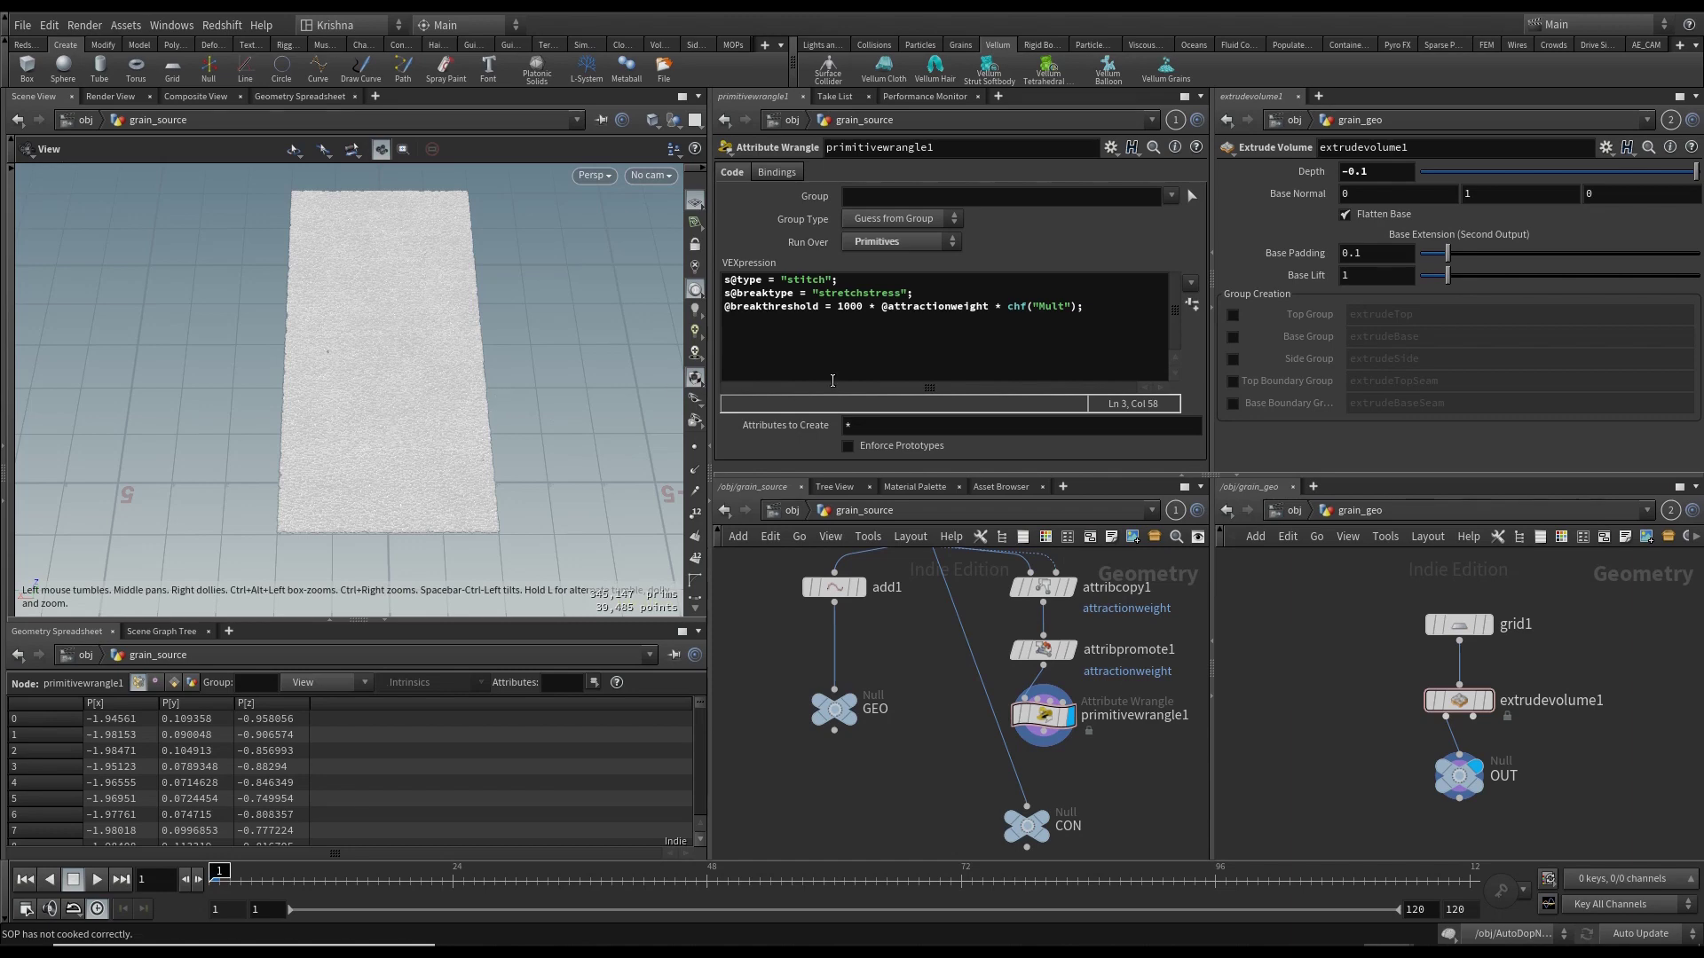
- Create the Mult spare parameter and set it to 200
click(1187, 307)
click(905, 460)
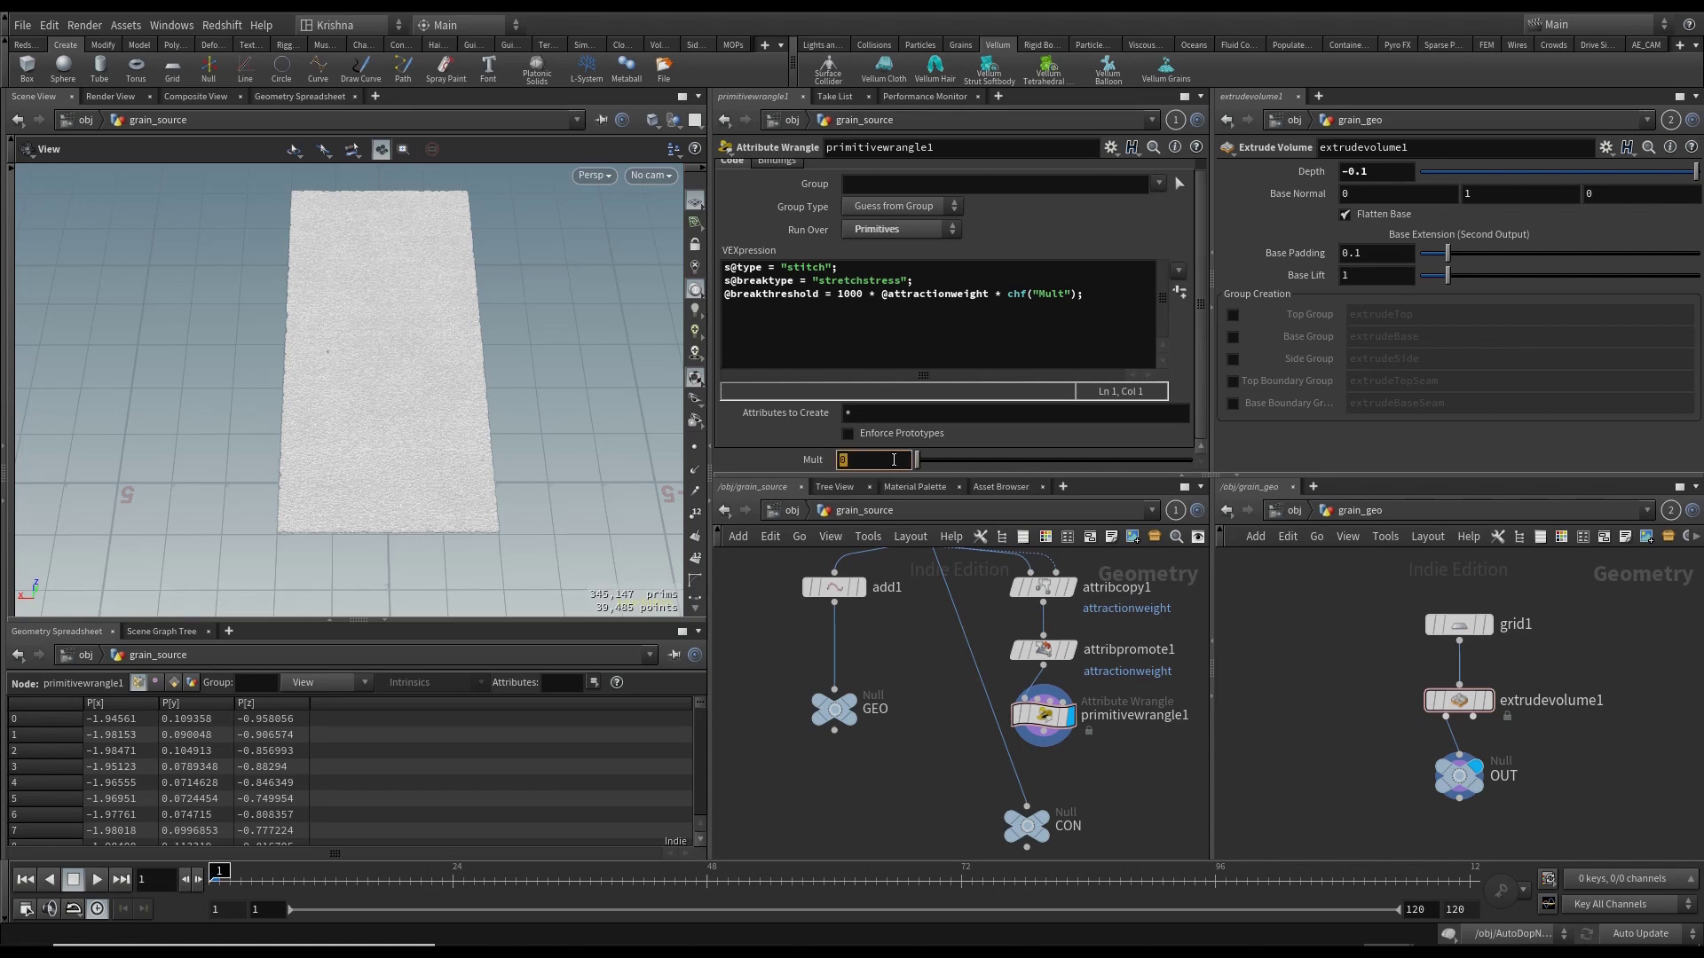
text(200)
key(Return)
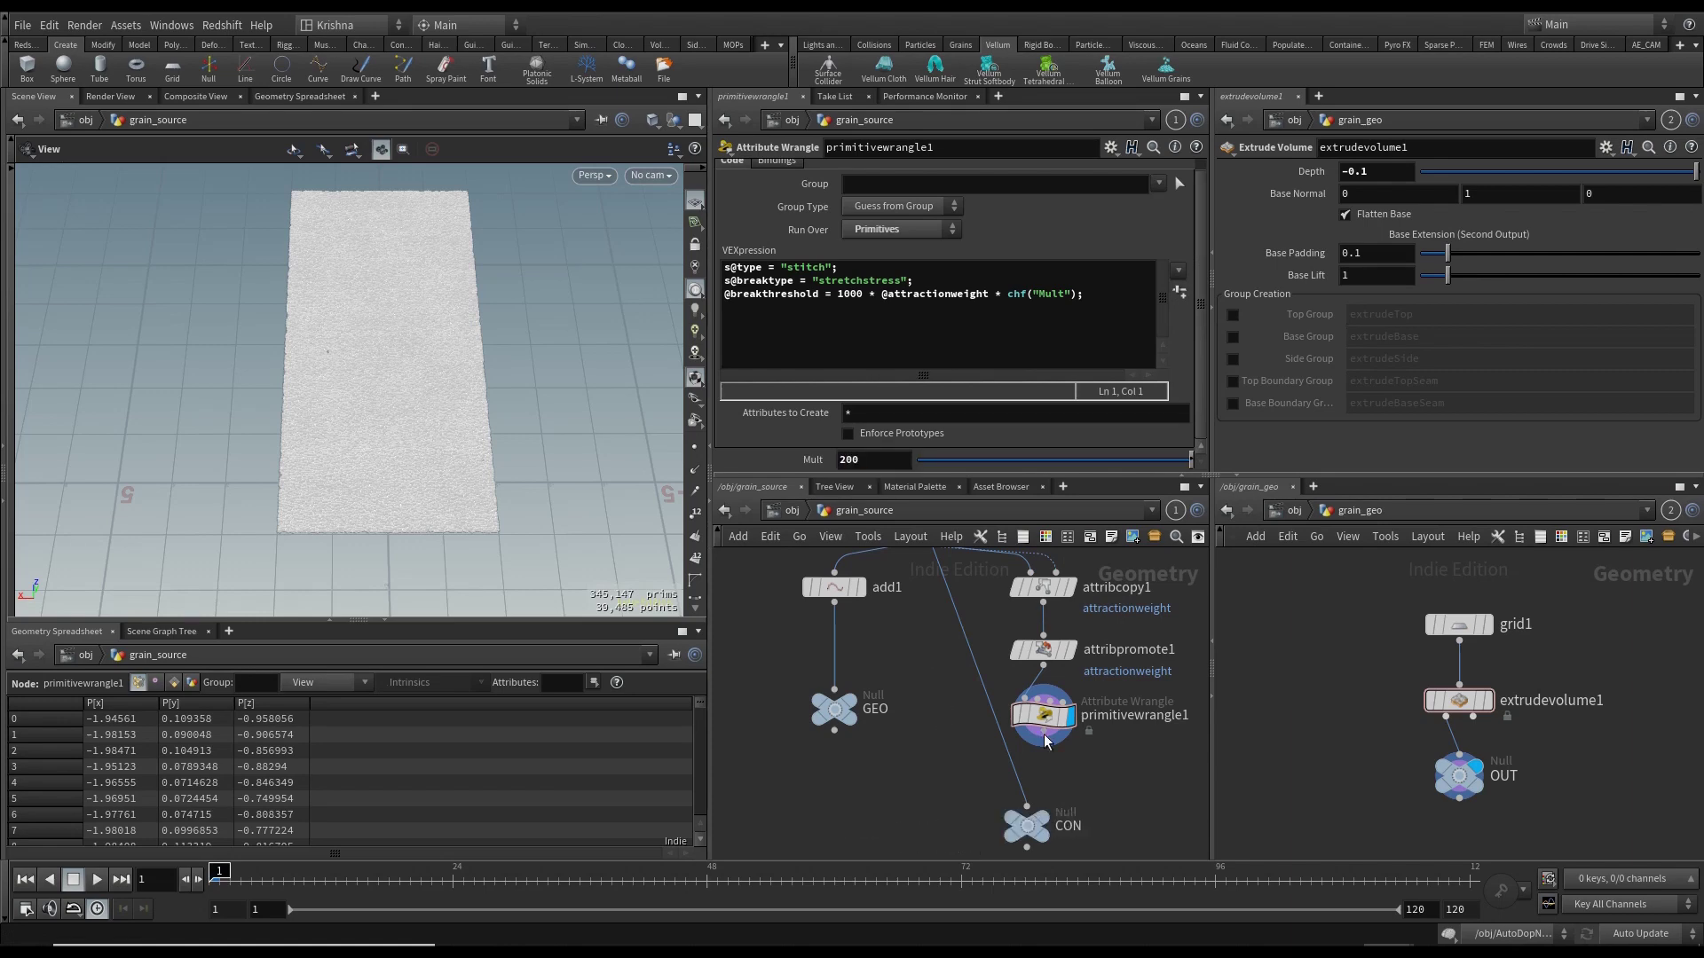
- Add a Color SOP after primitivewrangle1 with Primitive class and Ramp from Attribute
key(Tab)
text(colo)
key(Return)
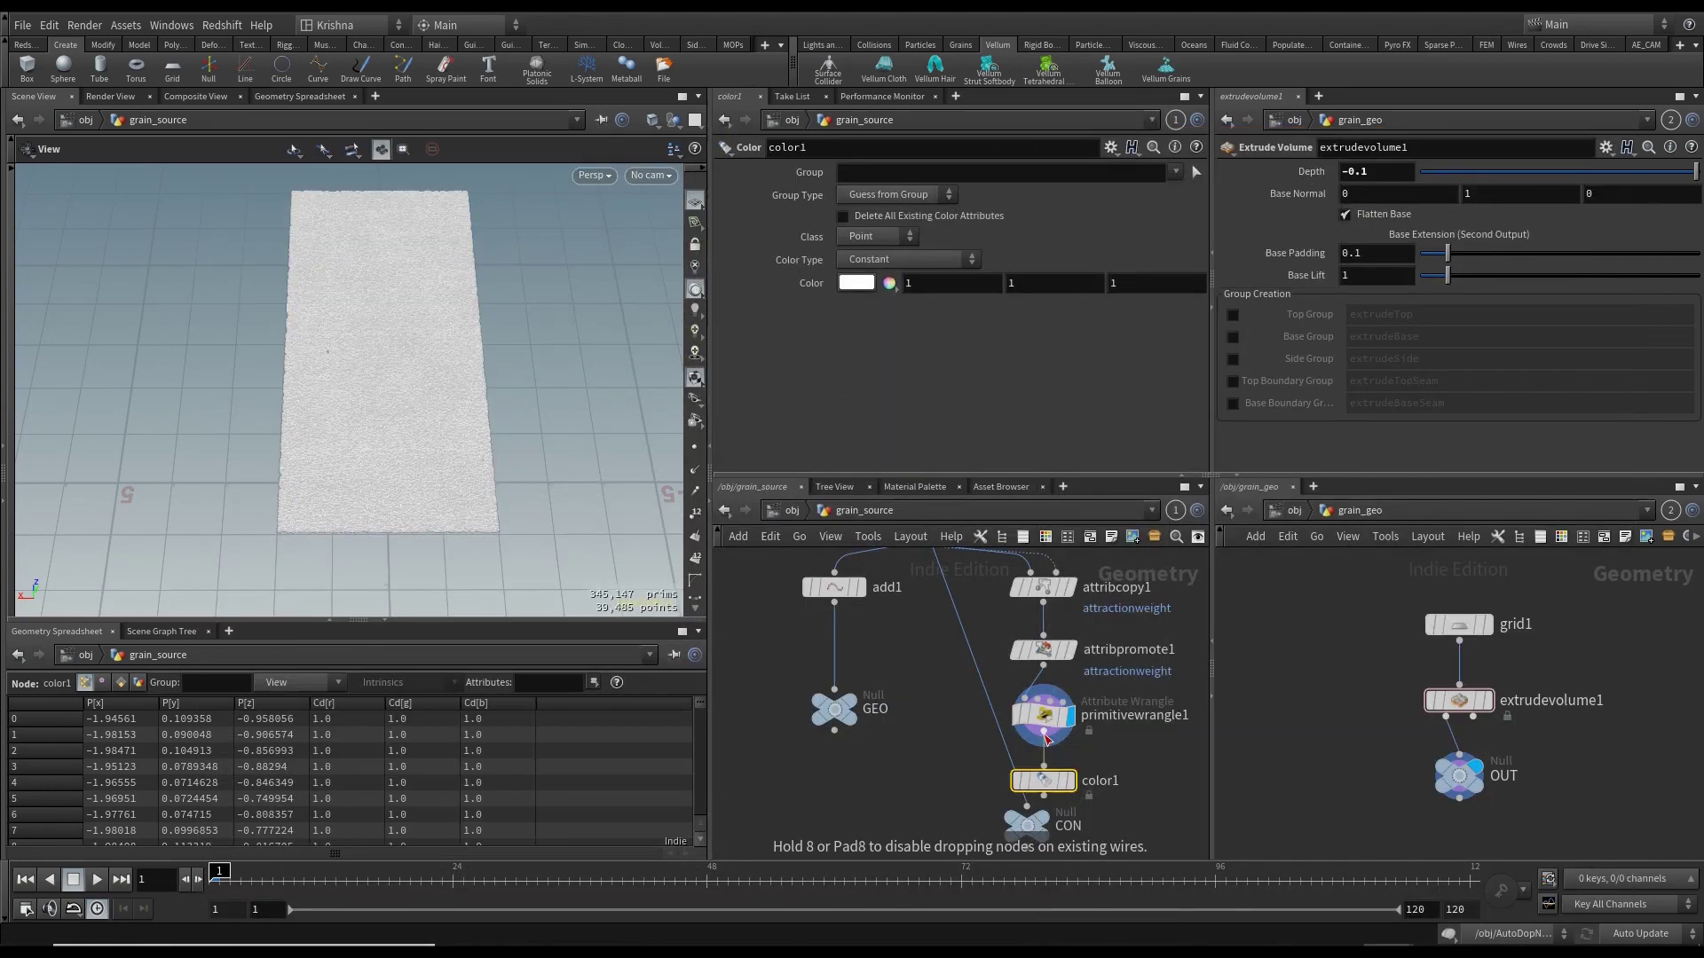
click(906, 235)
click(885, 275)
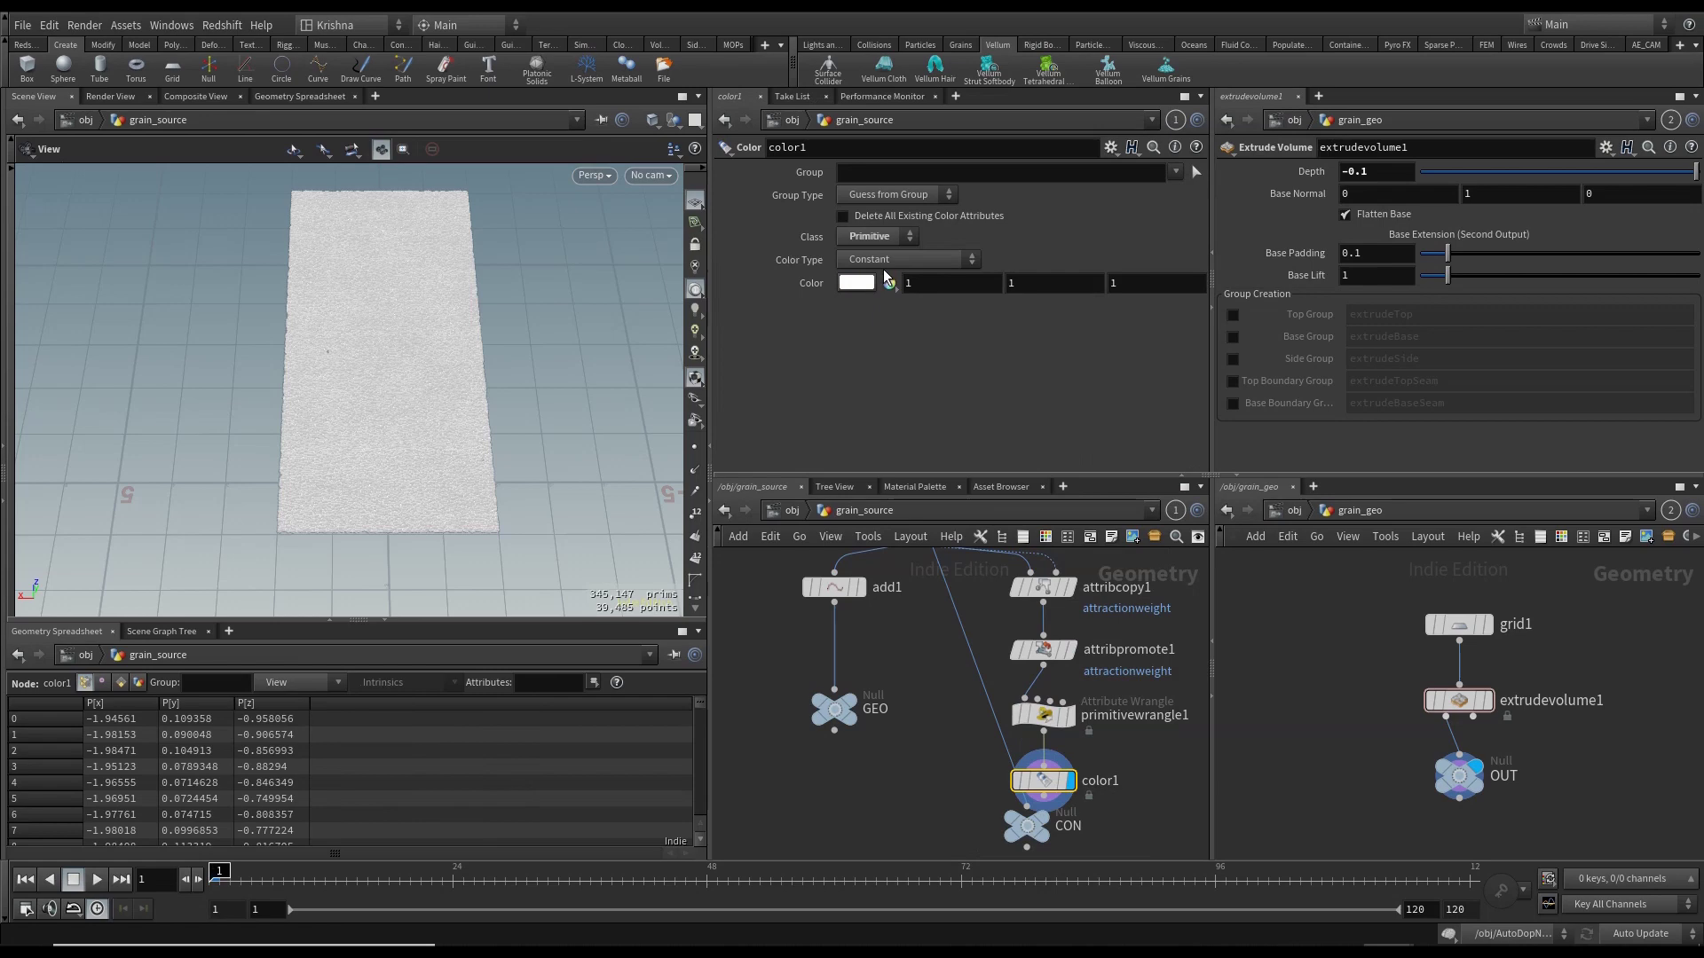
click(885, 261)
click(893, 330)
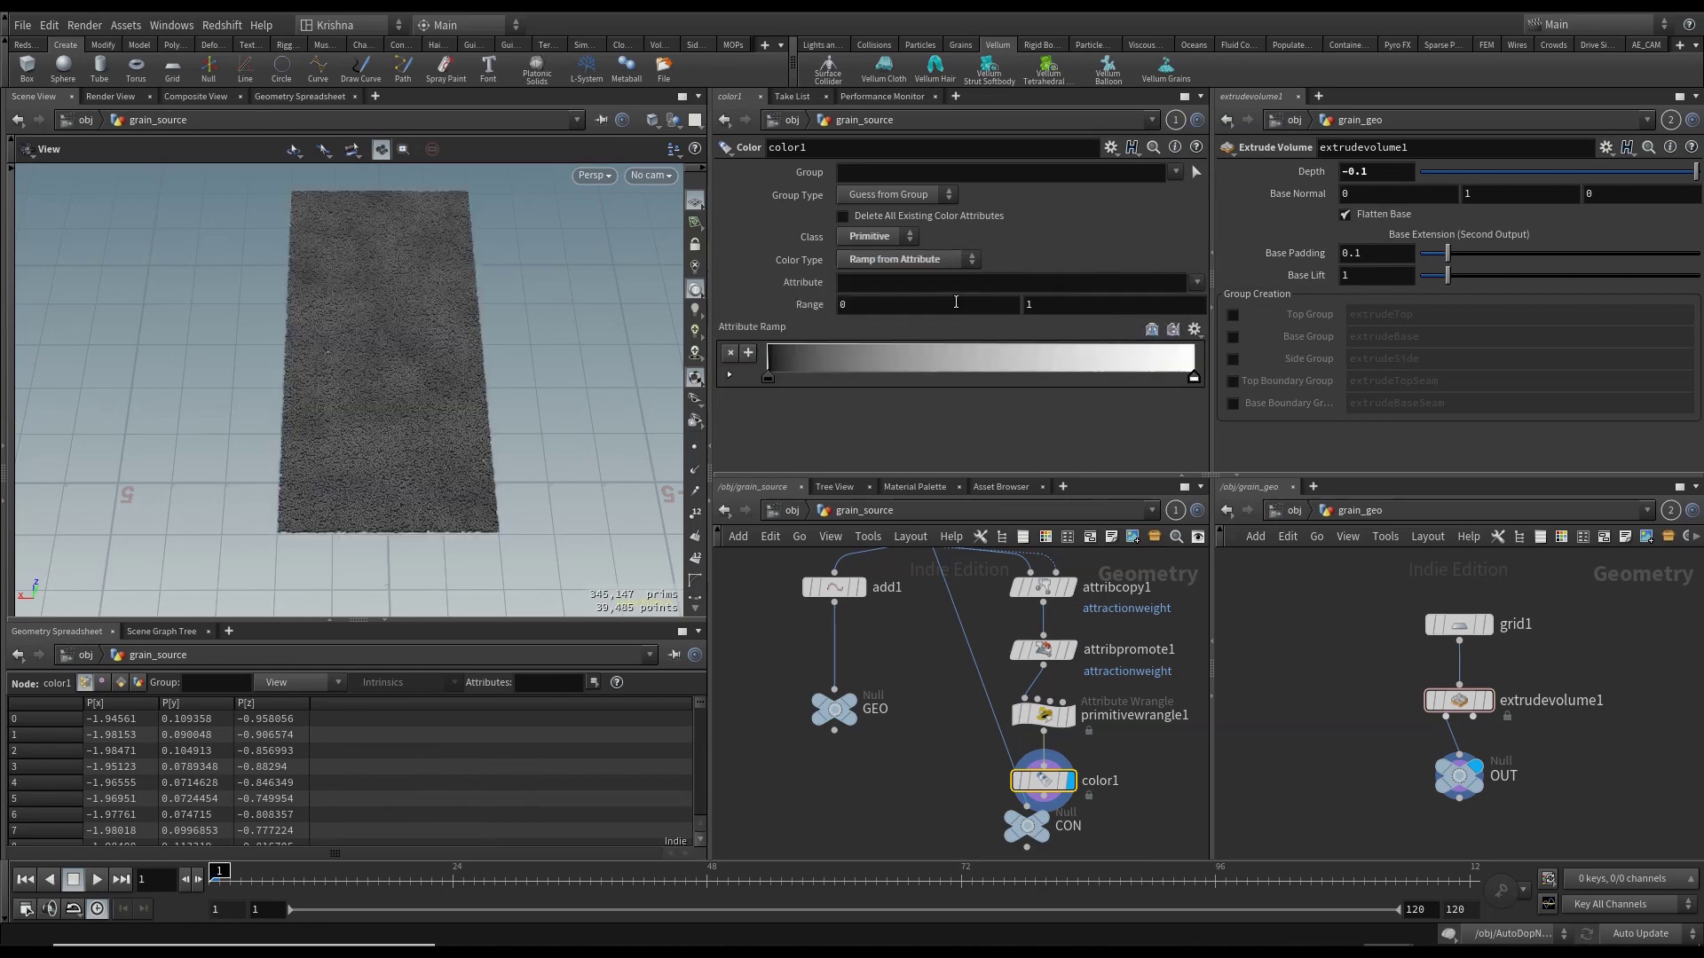
- Ramp the colour by attractionweight over range 1–2 using the Infra-Red rainbow preset
click(1196, 282)
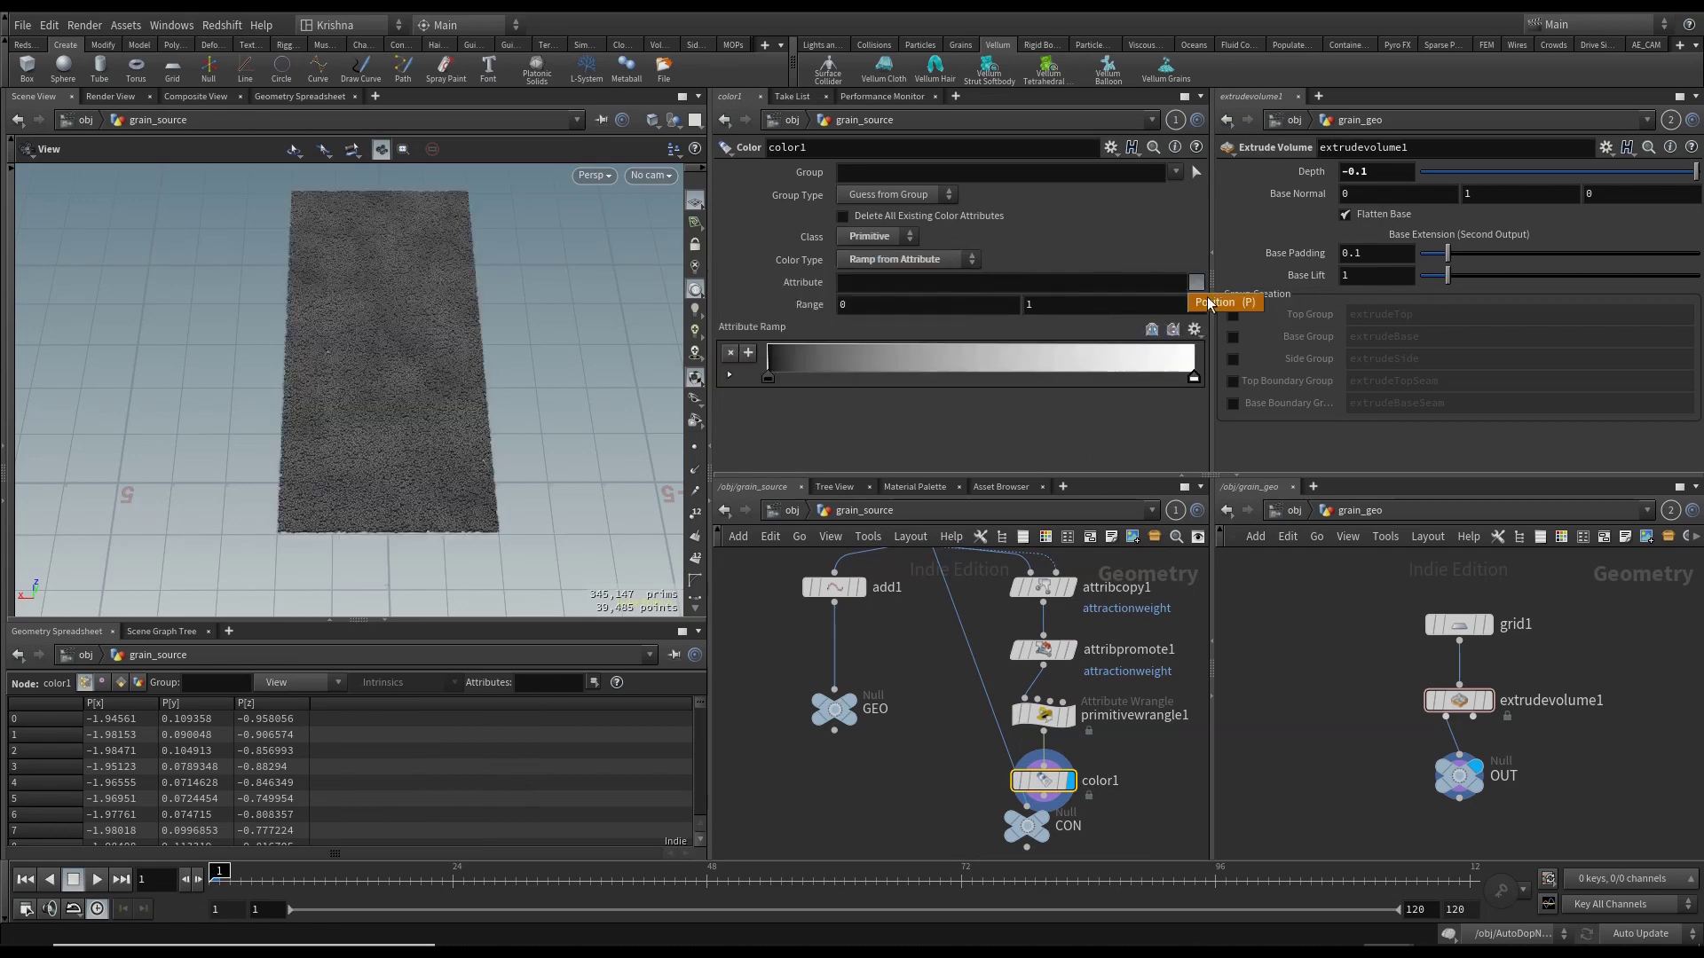
click(1152, 284)
text(a)
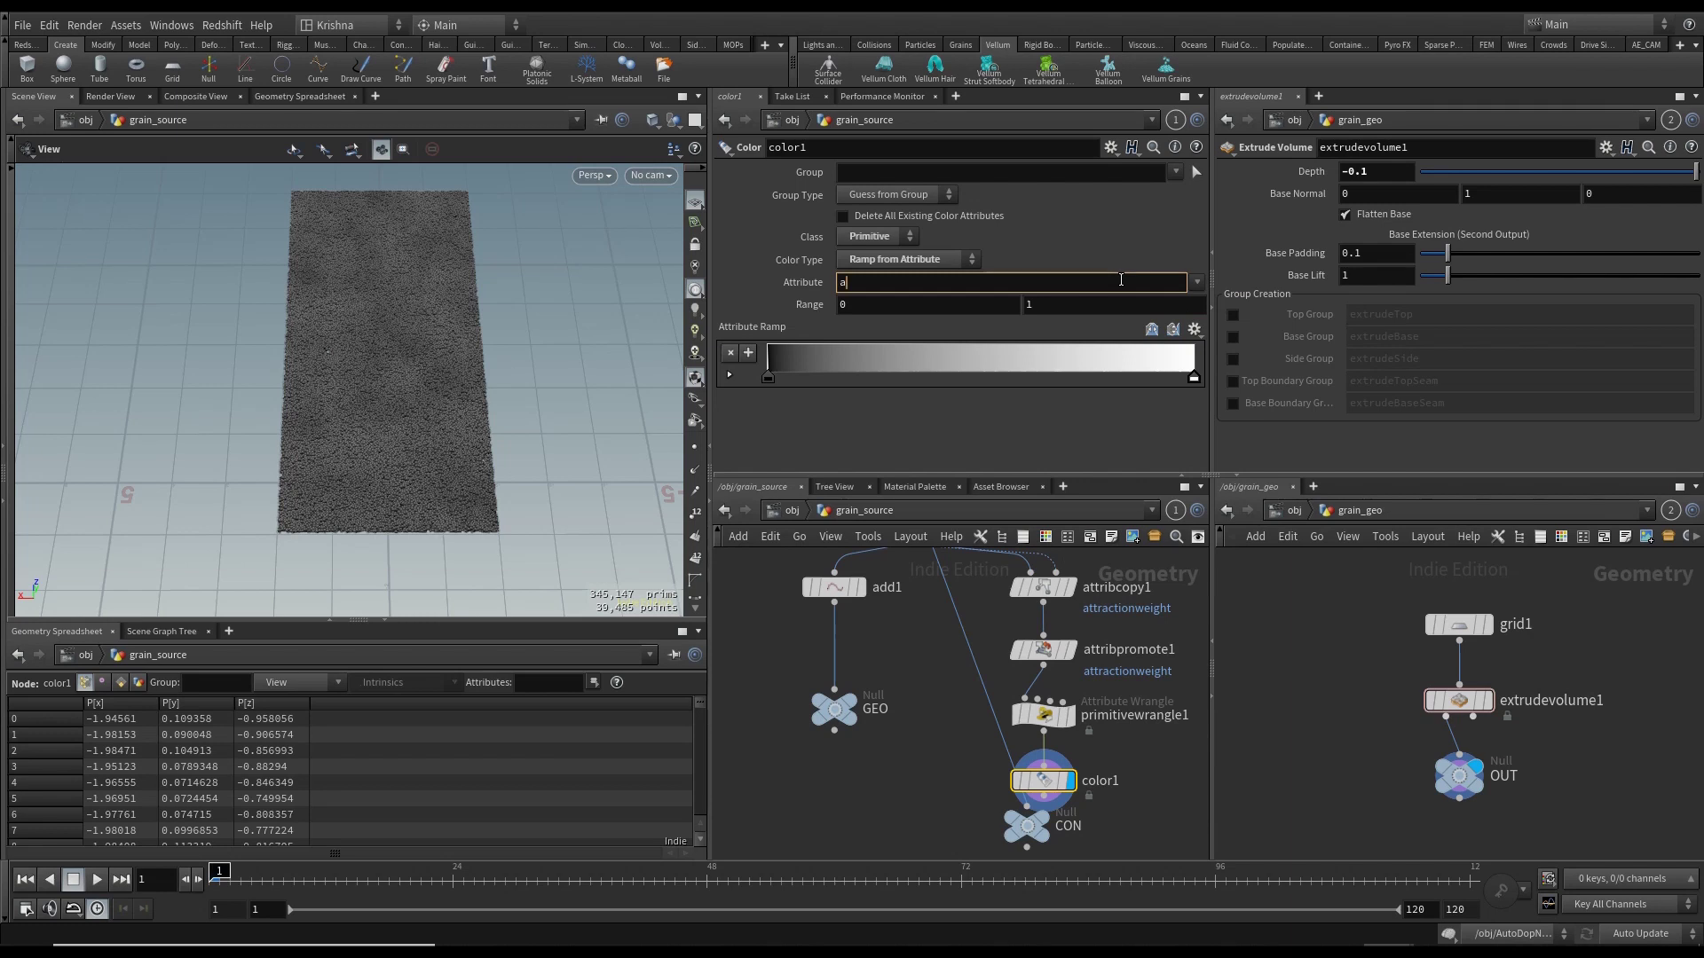
text(ttractionweight)
key(Return)
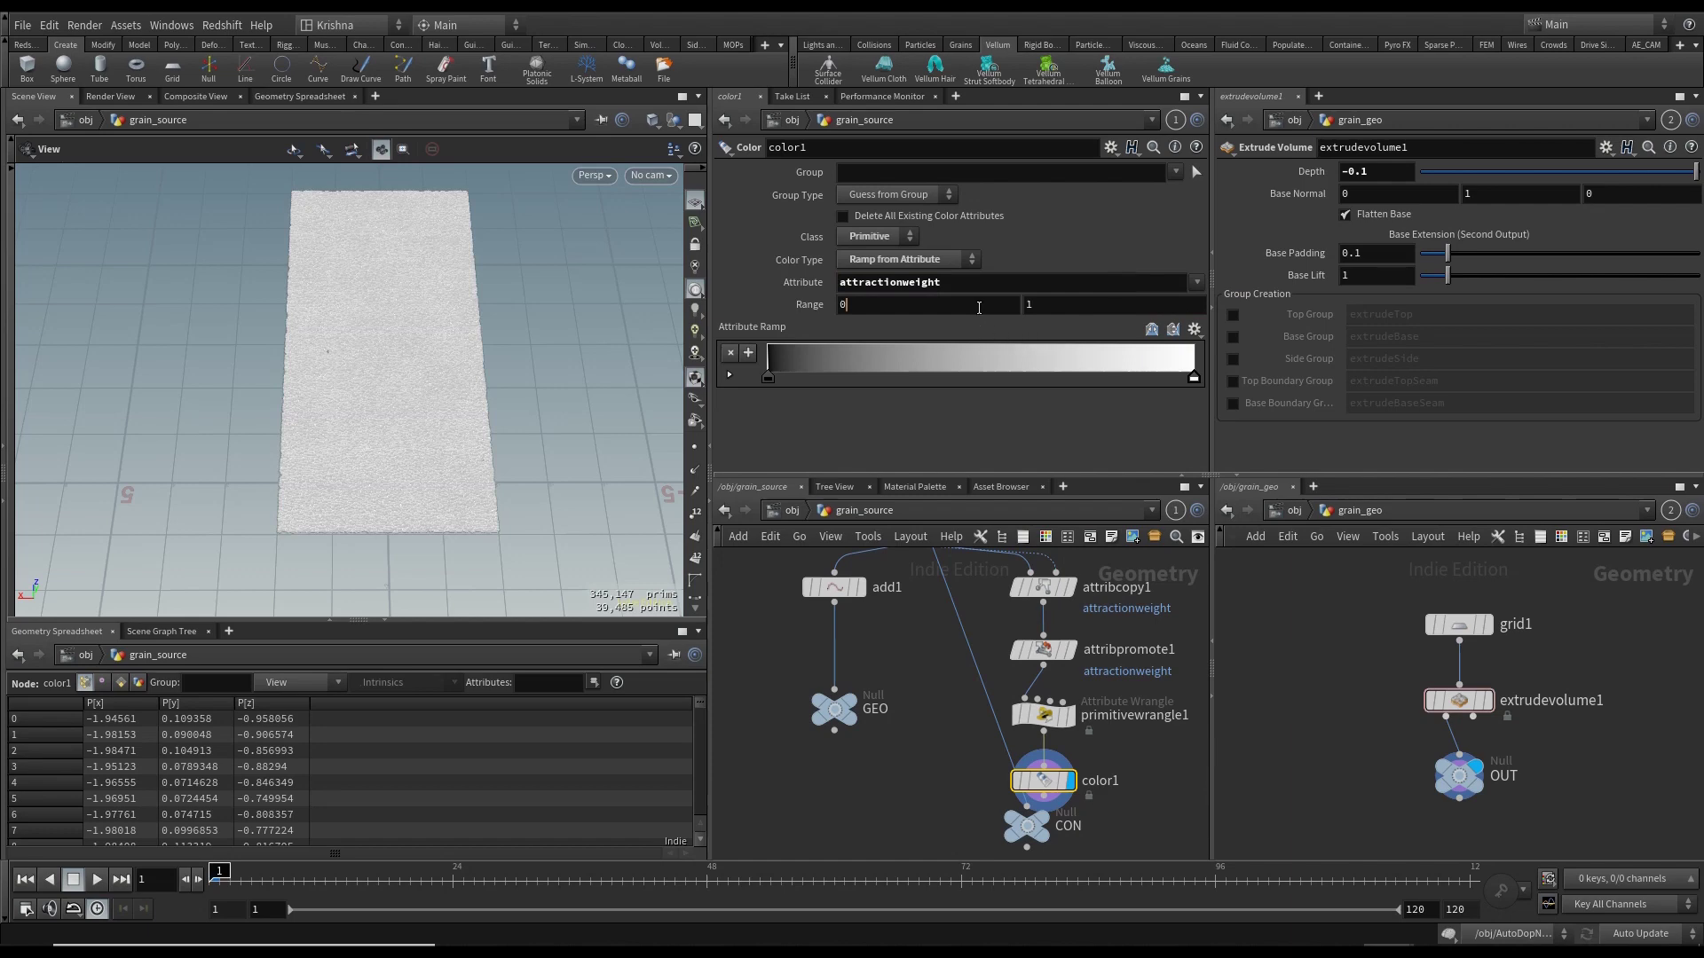
key(BackSpace)
text(1)
key(Tab)
text(2)
key(Return)
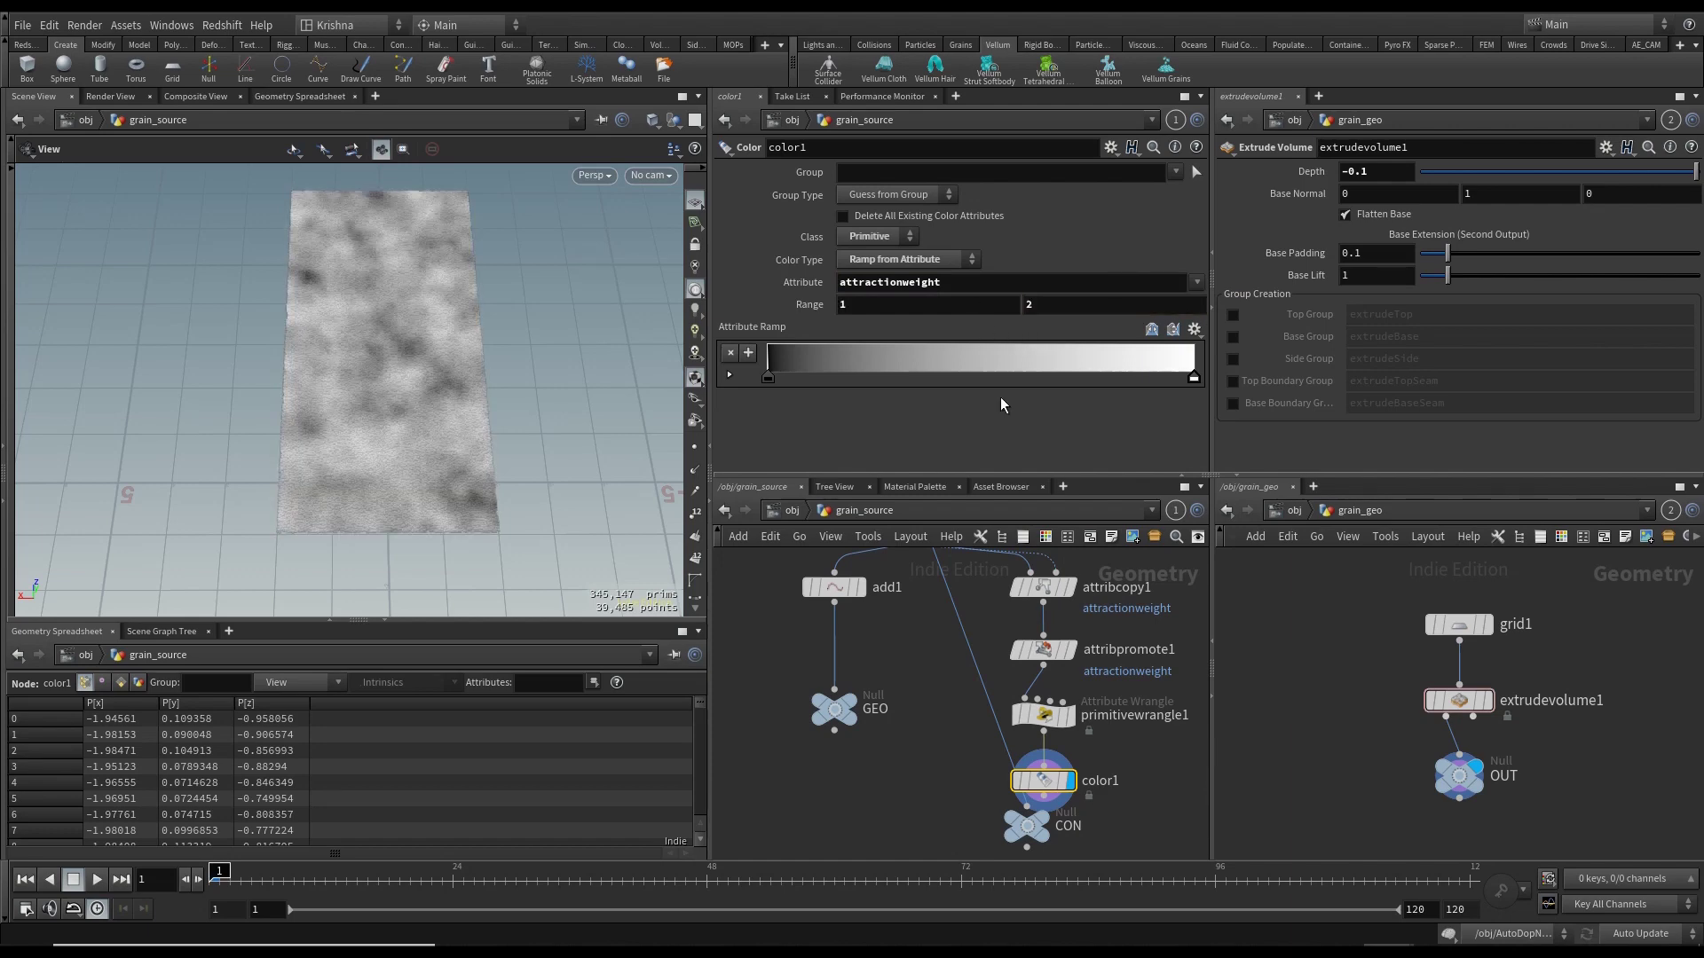
click(1194, 330)
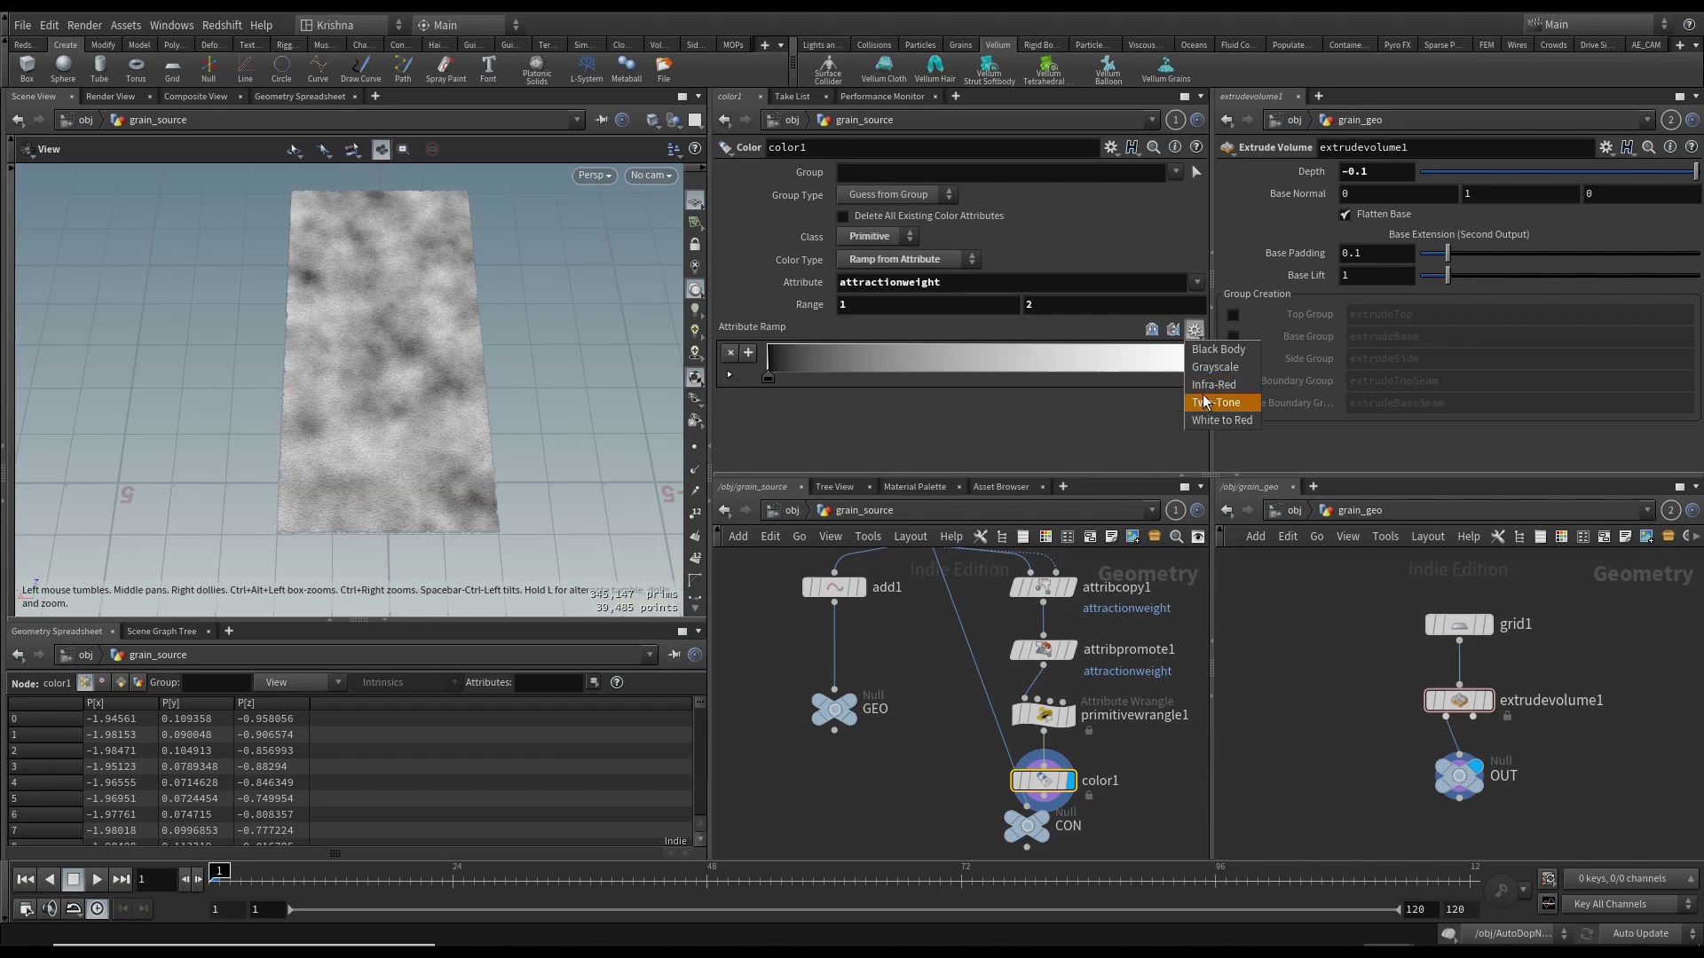
click(1216, 401)
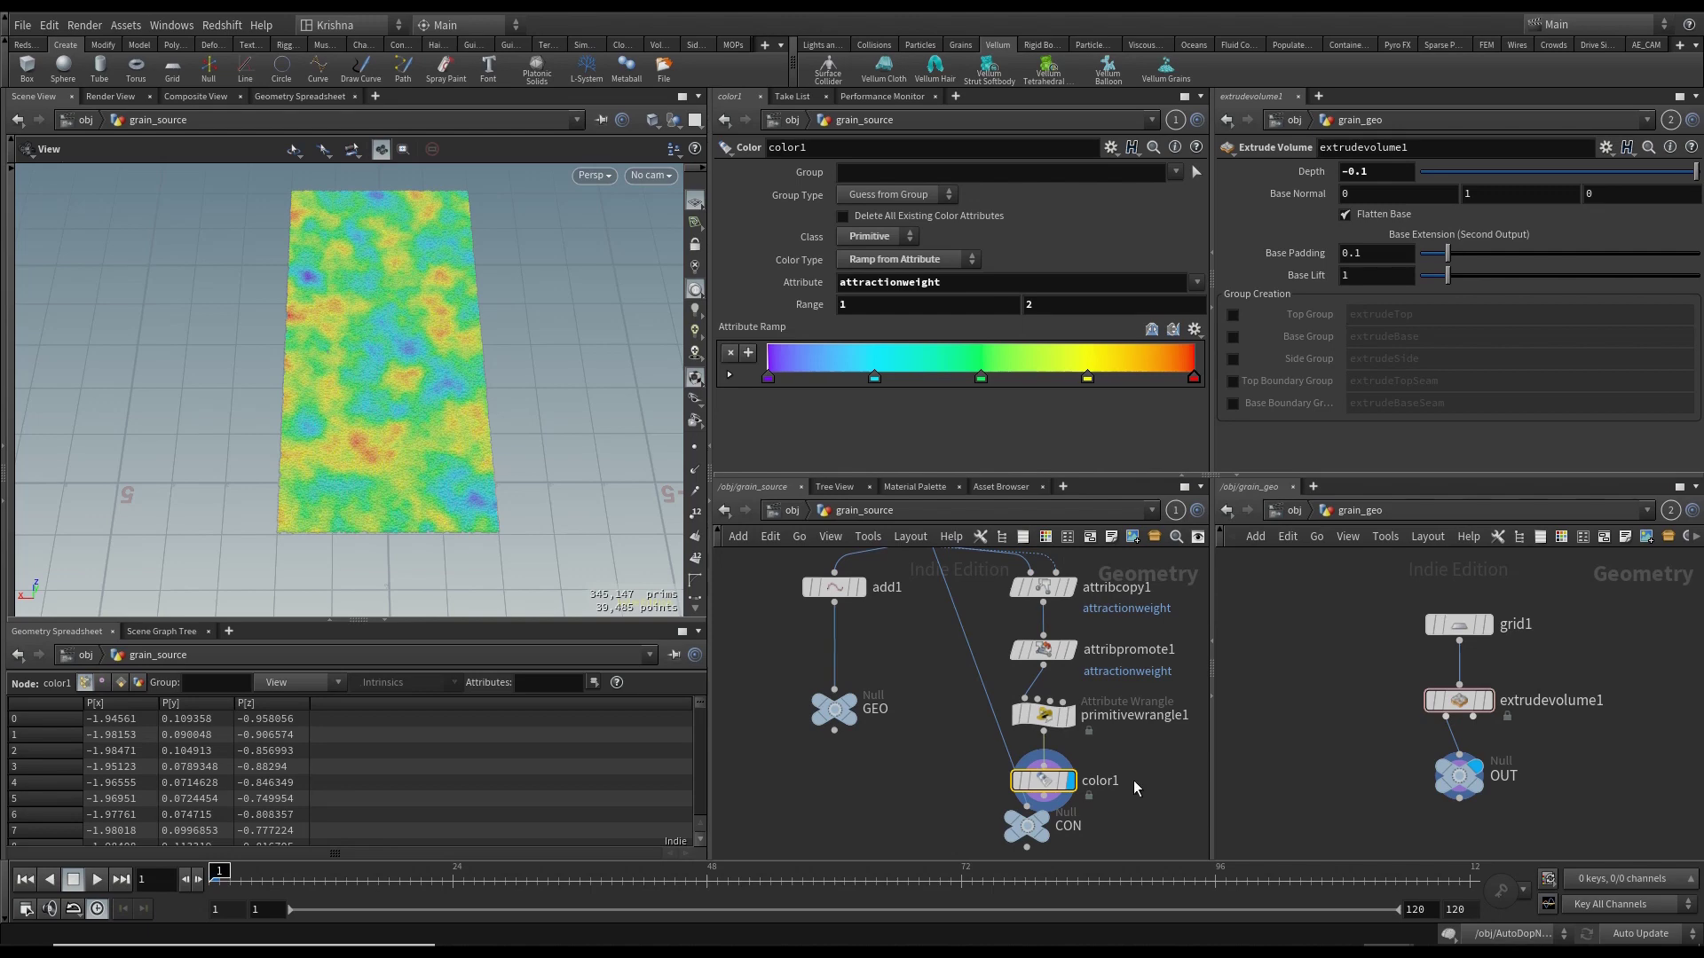
- Move CON below color1 and connect it to color1's output
scroll(1132, 780, down, 3)
mouse_move(1027, 732)
drag(1027, 730, 1044, 778)
click(1044, 757)
click(1041, 701)
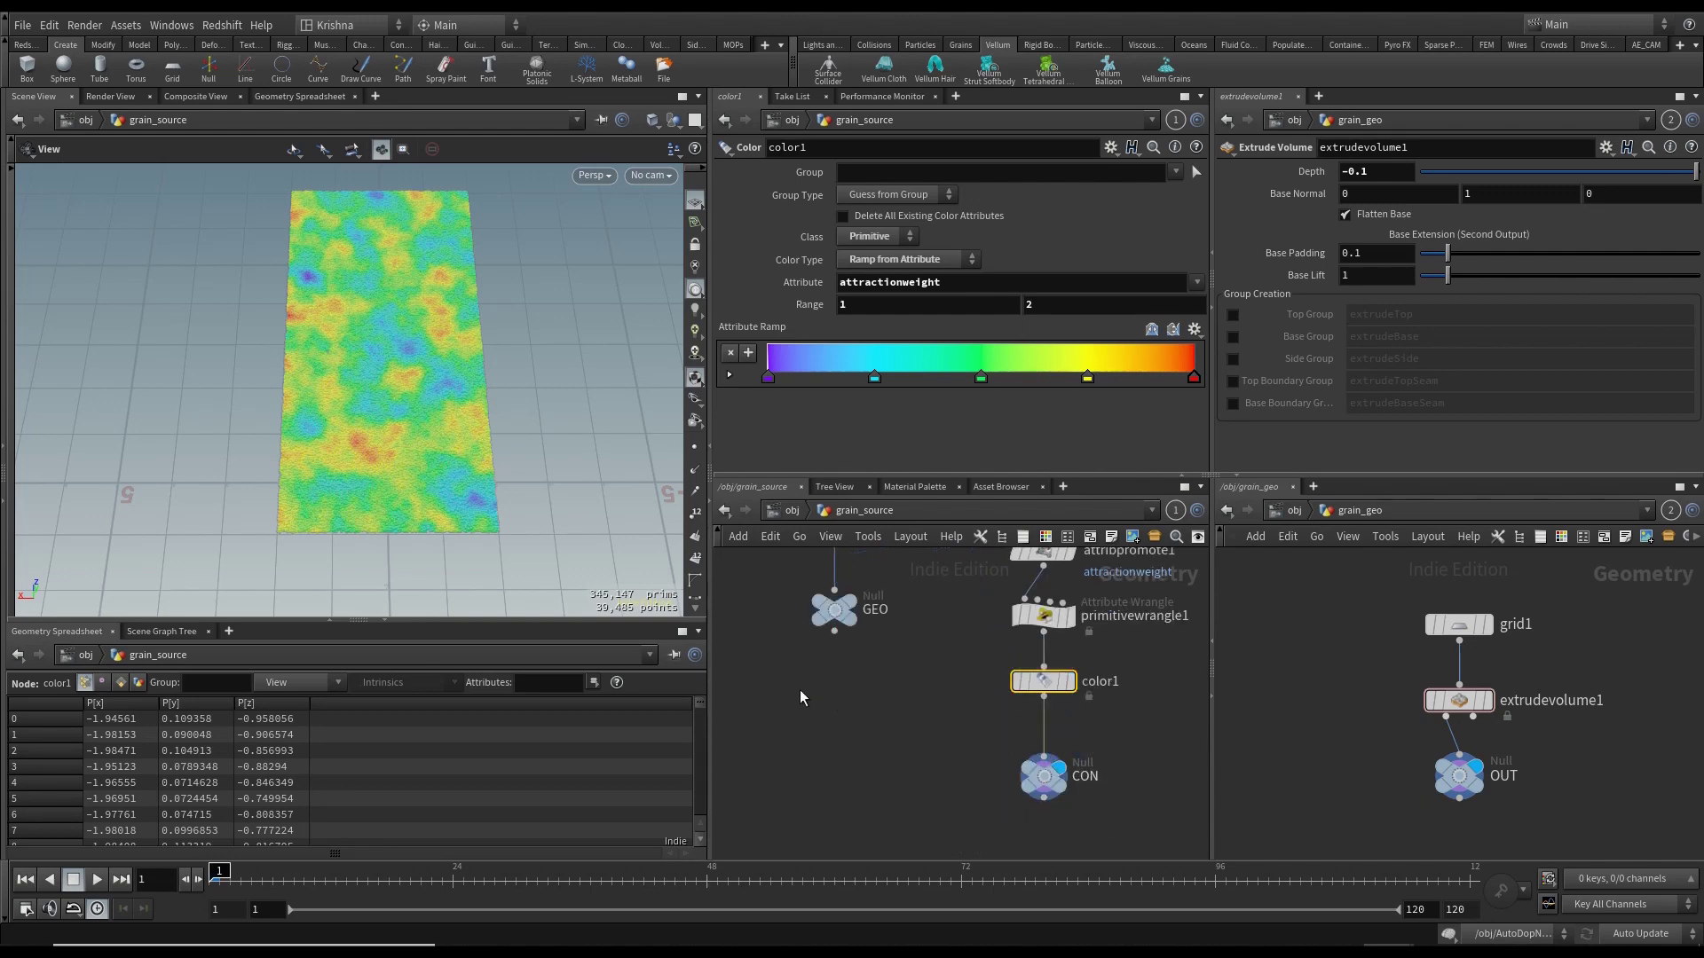
middle_drag(946, 566, 978, 694)
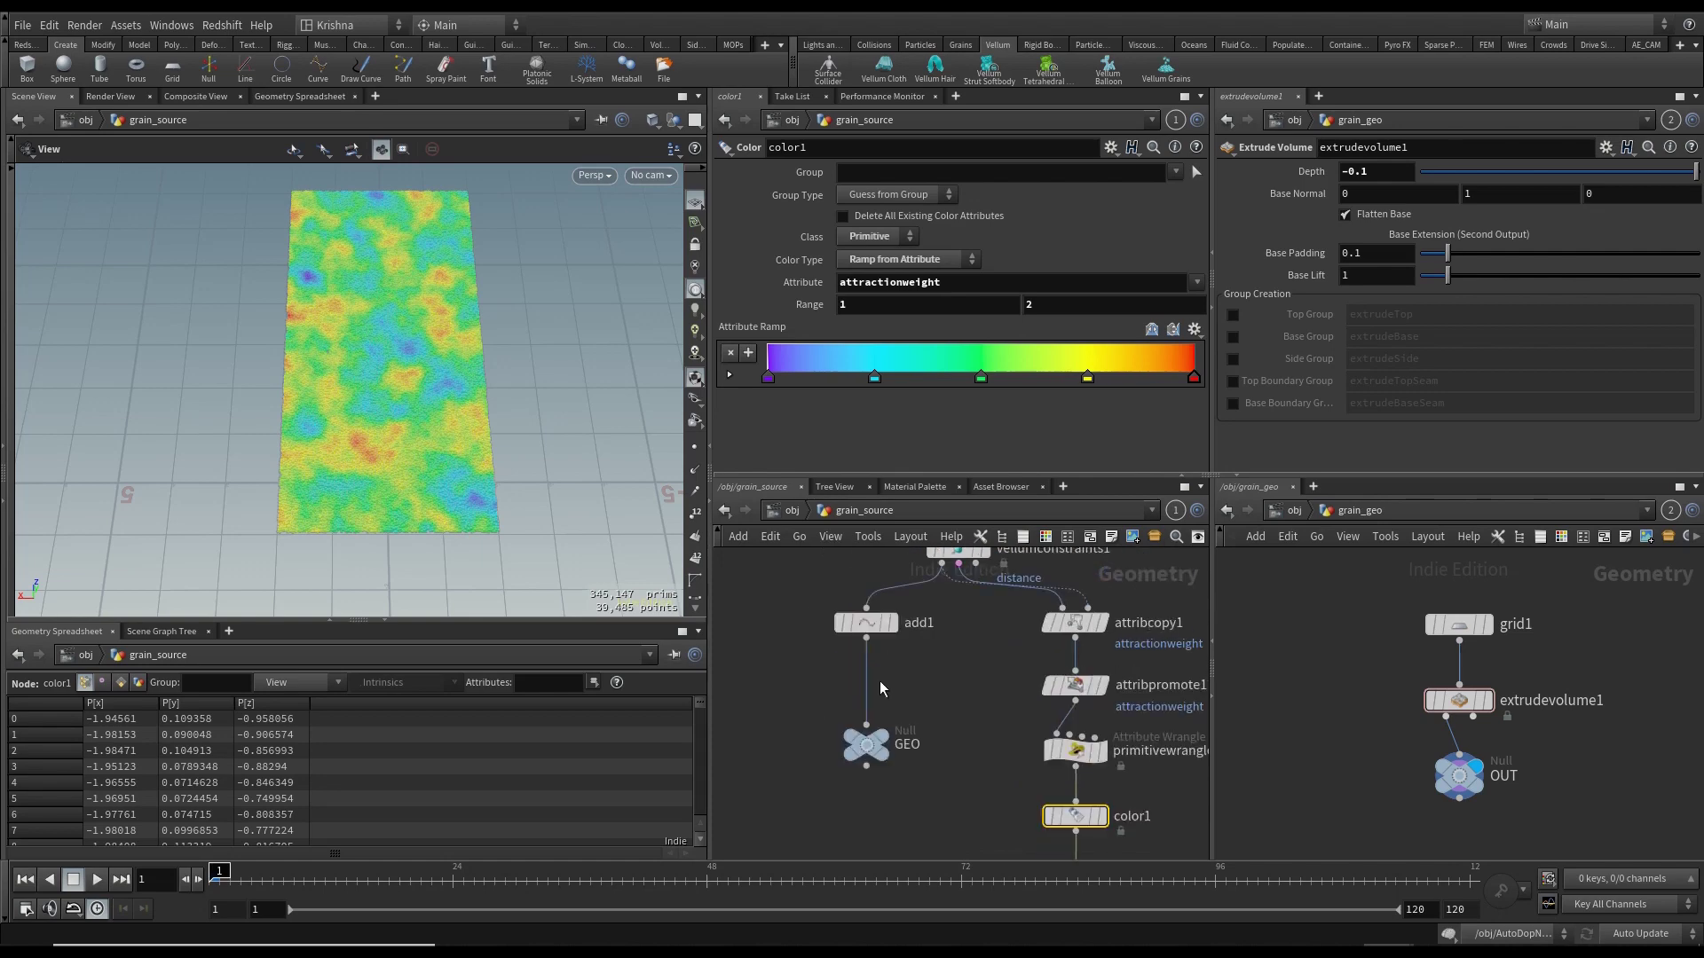
- Drop a color2 Color SOP between add1 and GEO, set to Ramp from Attribute
key(Tab)
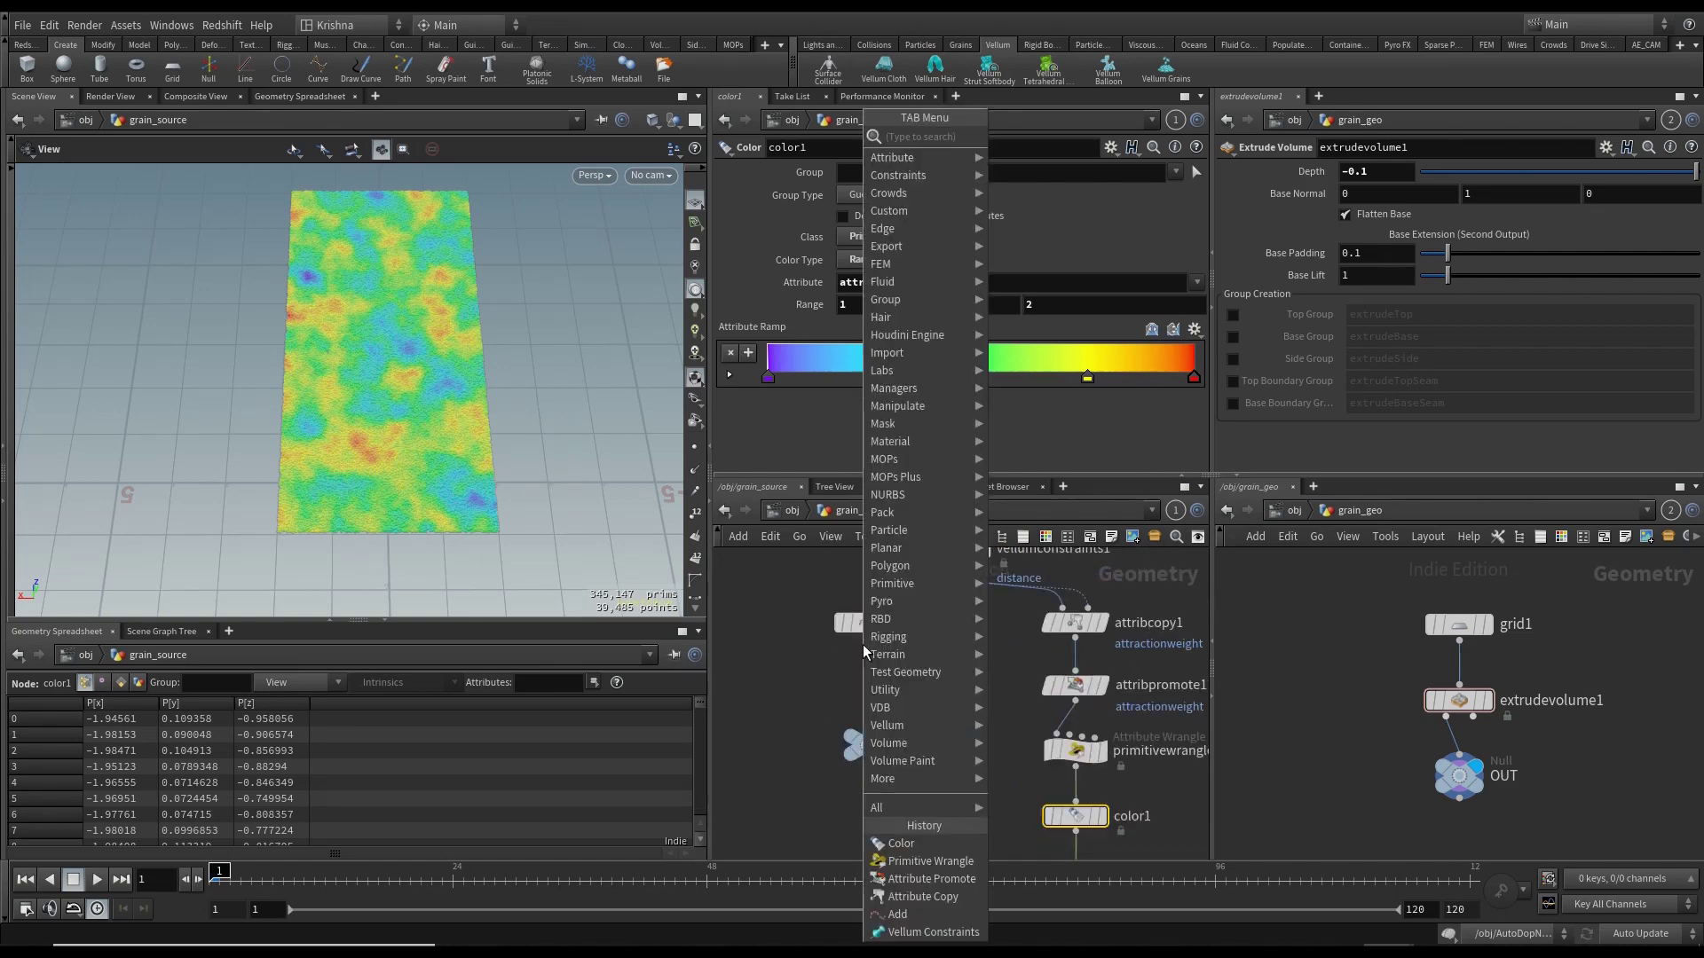
mouse_move(862, 653)
key(Return)
click(866, 651)
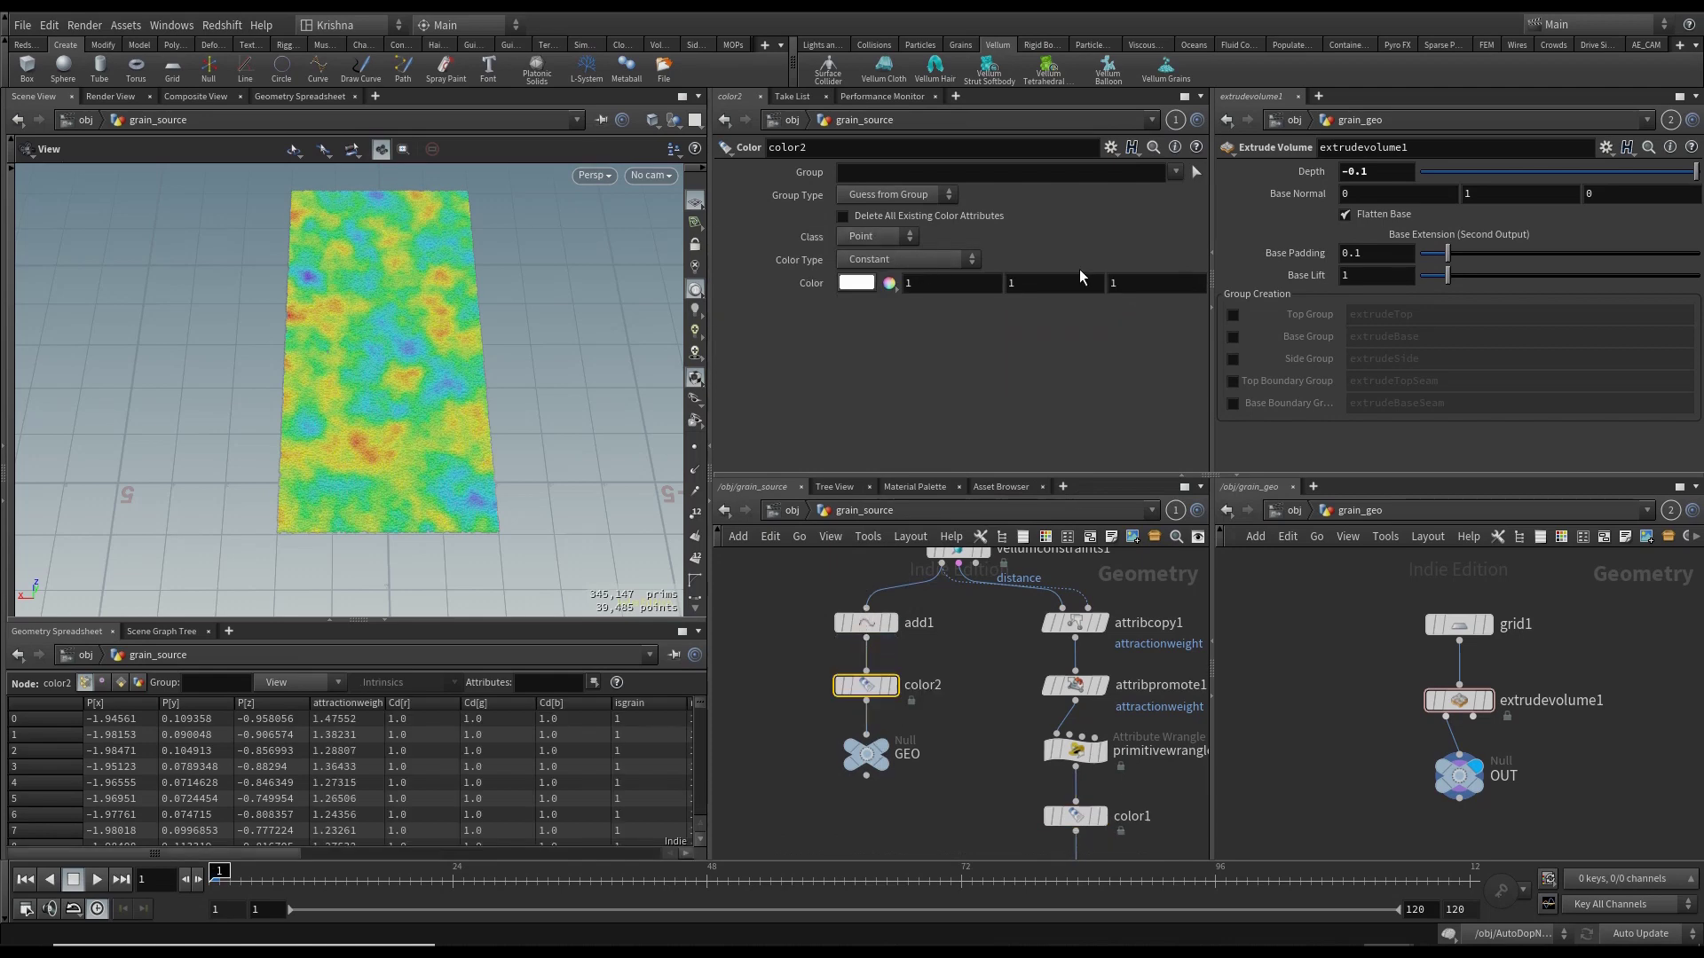
click(905, 259)
click(914, 332)
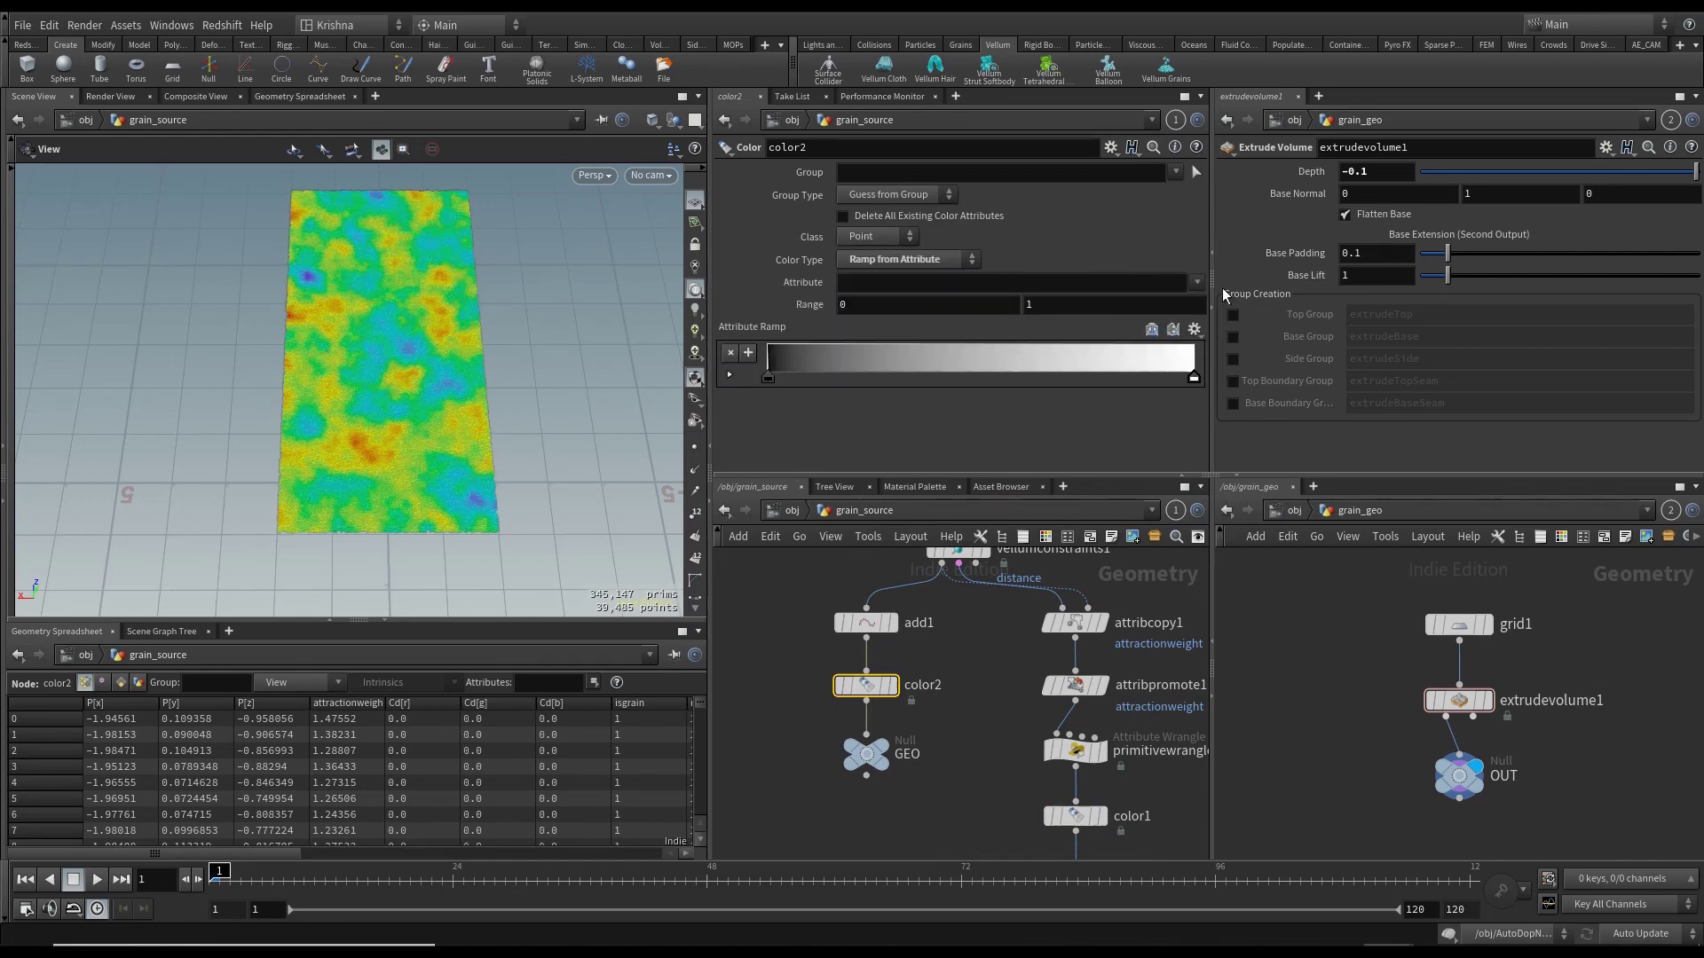
- Ramp color2 by attractionweight over range 1–2 with the Infra-Red rainbow preset
click(1196, 283)
click(1236, 355)
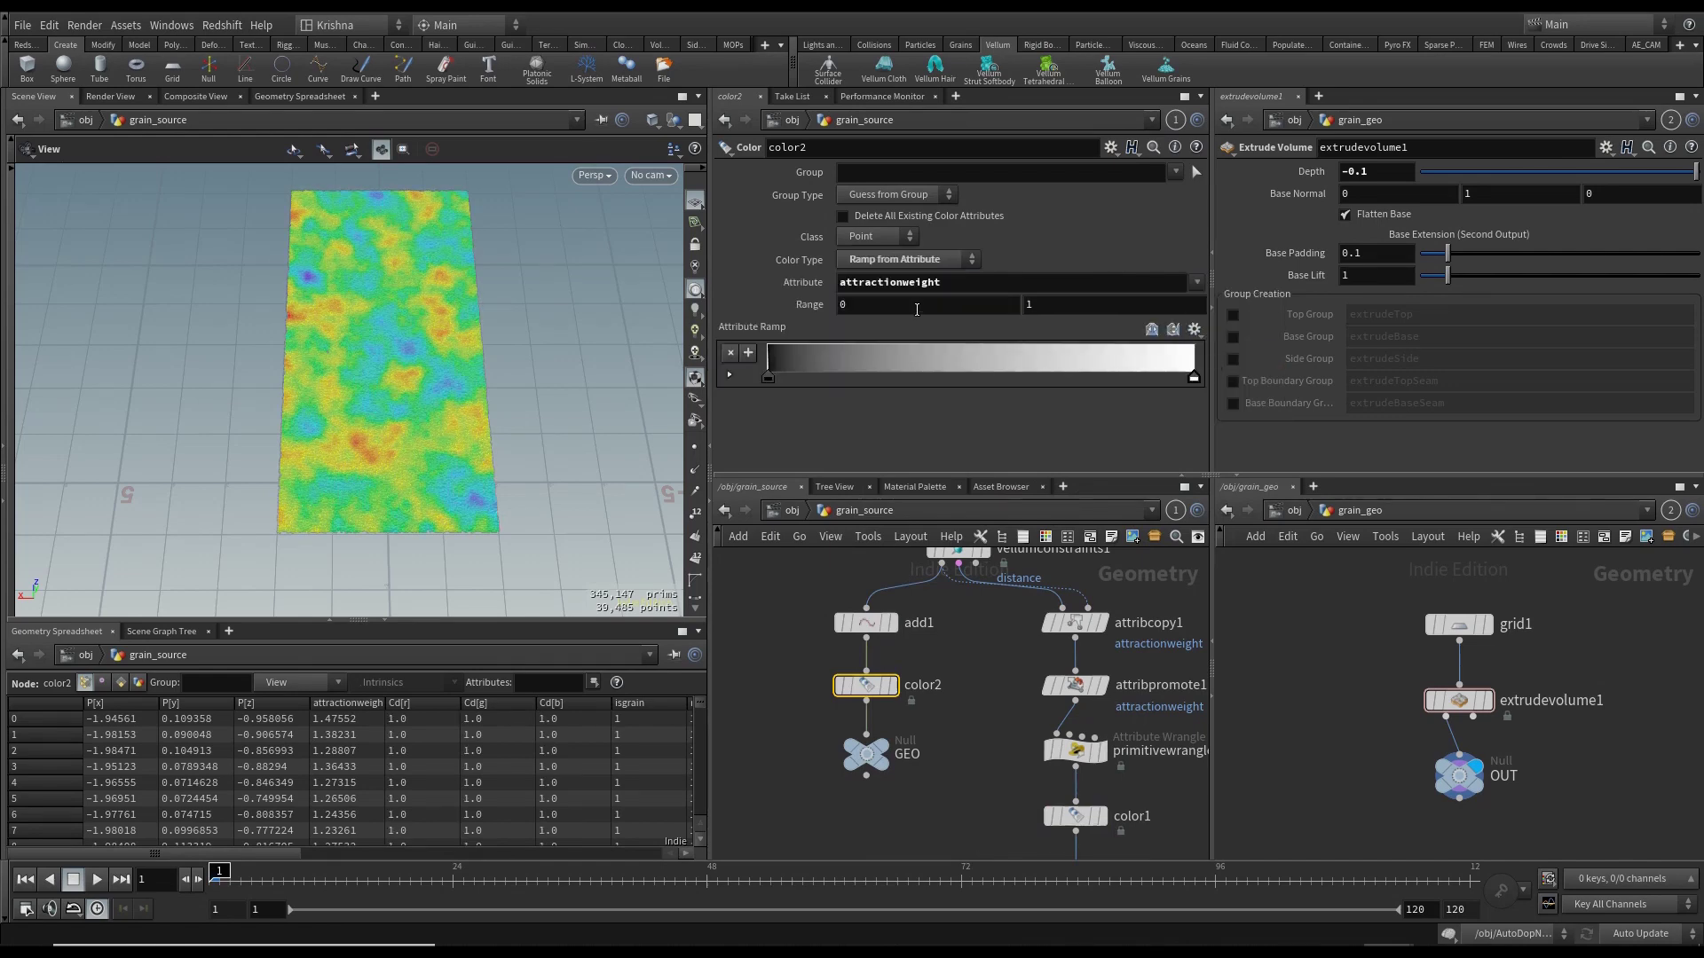
click(917, 309)
text(1)
key(Tab)
text(2)
key(Return)
click(1194, 331)
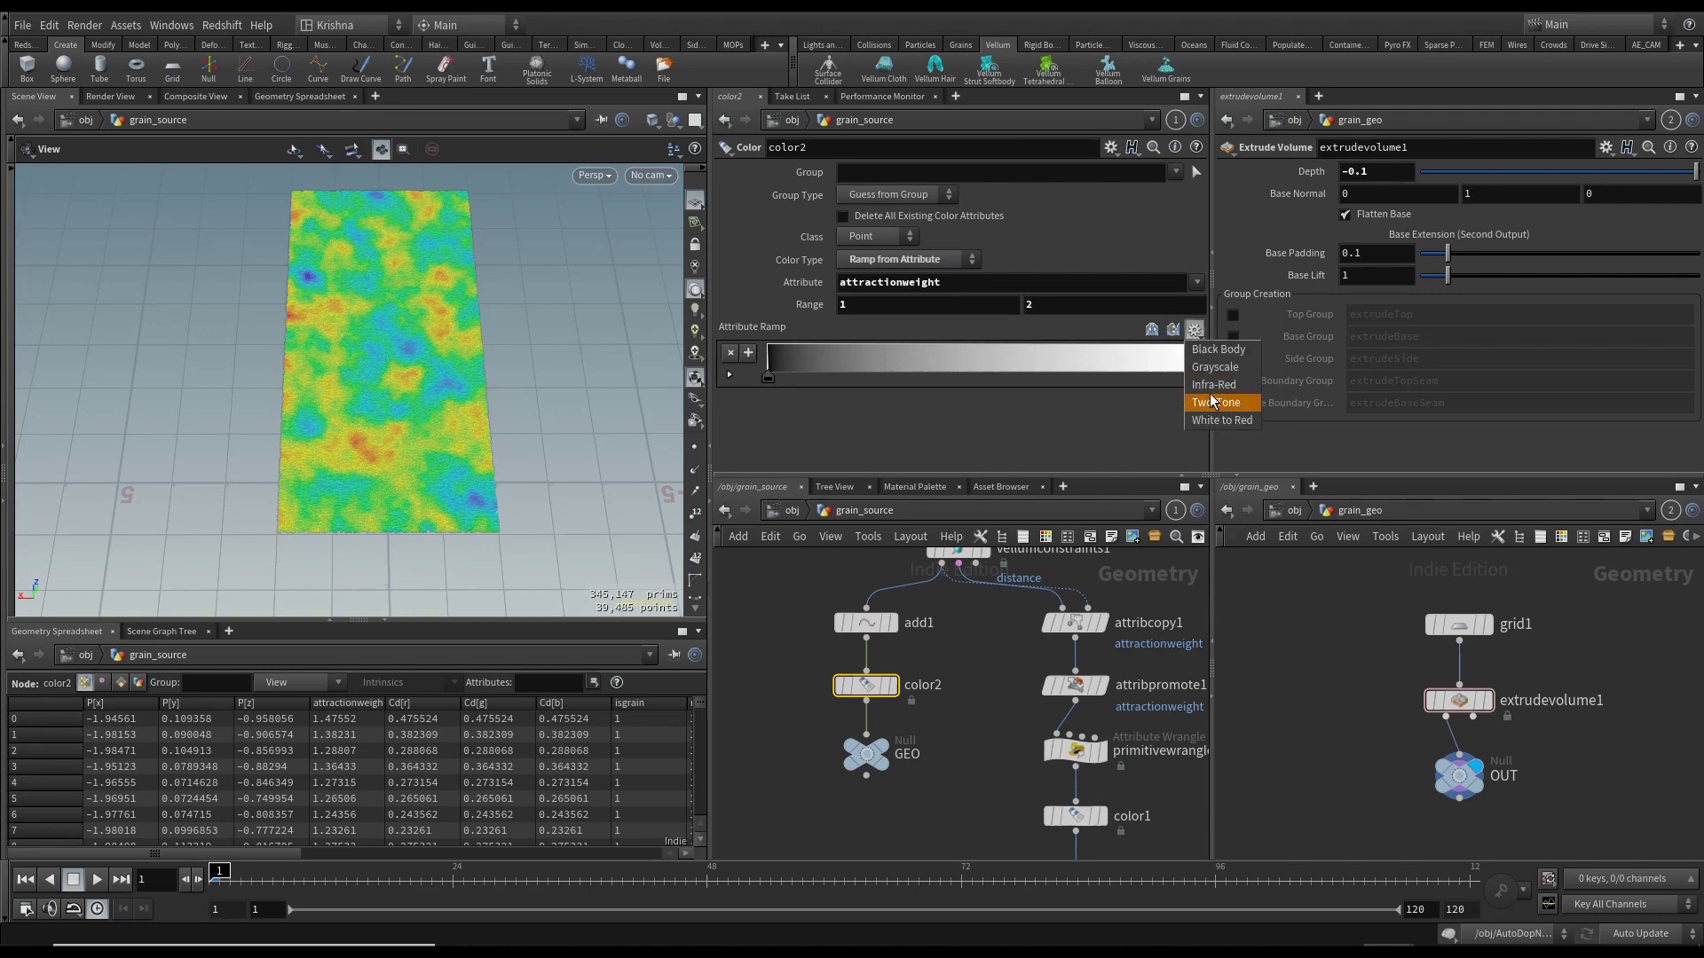
click(1210, 391)
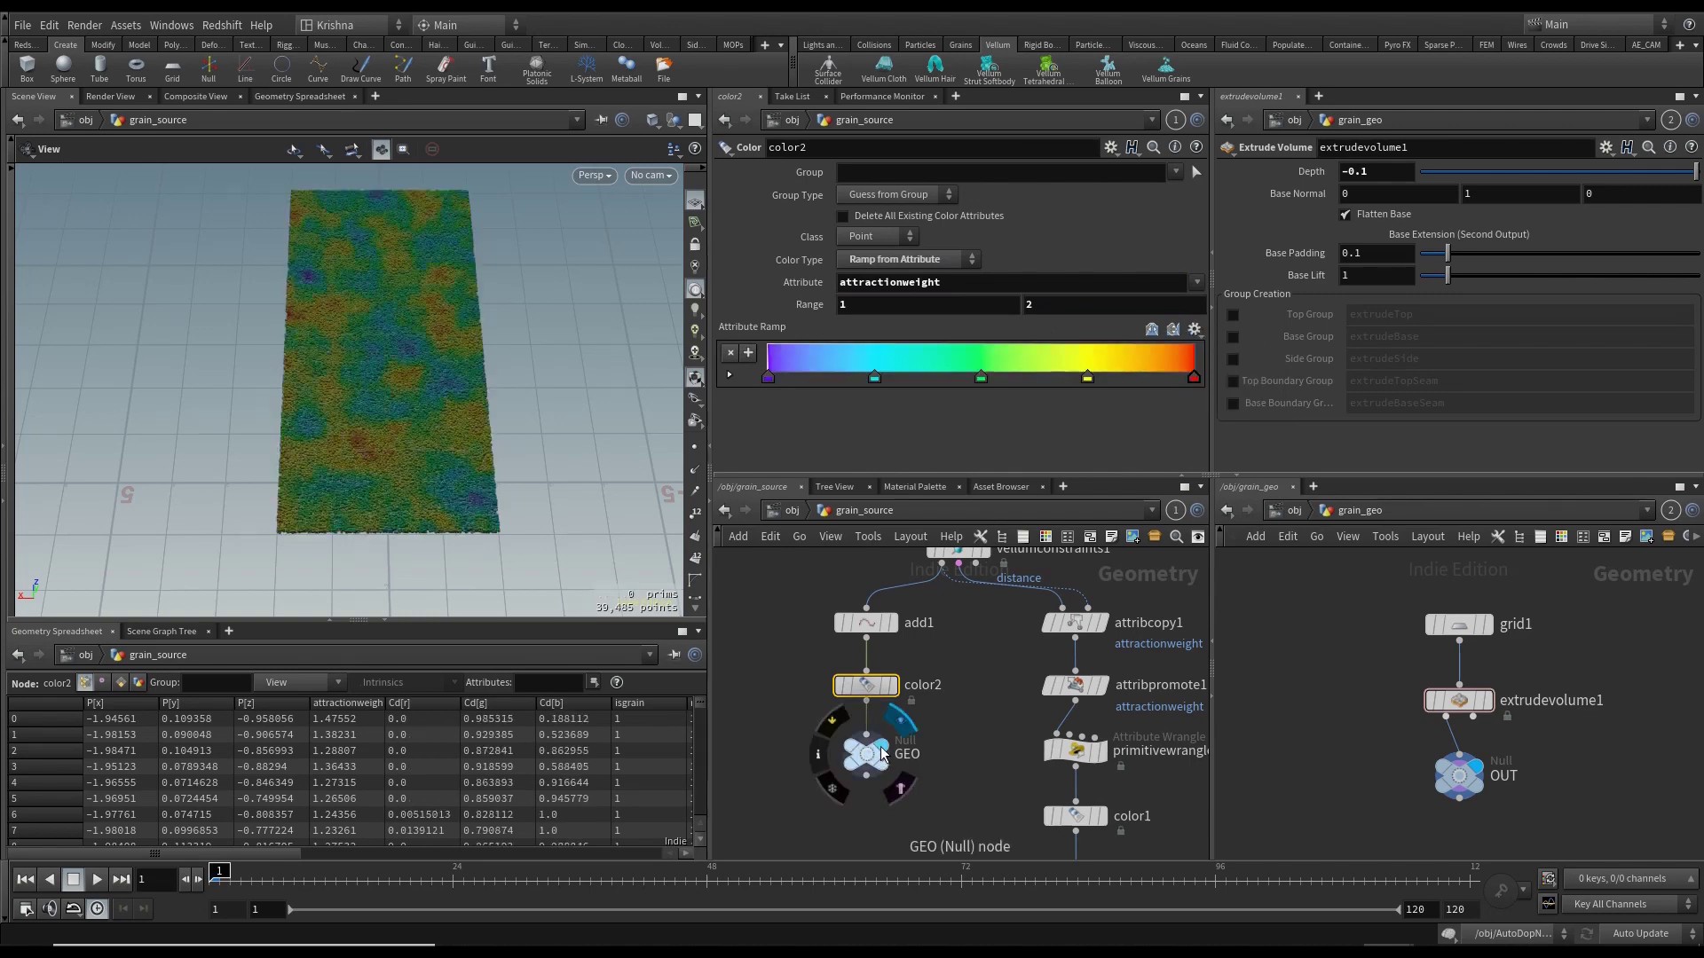
- Add a rest1 Rest Position node after color2 and save the scene
click(867, 701)
mouse_move(871, 702)
key(Return)
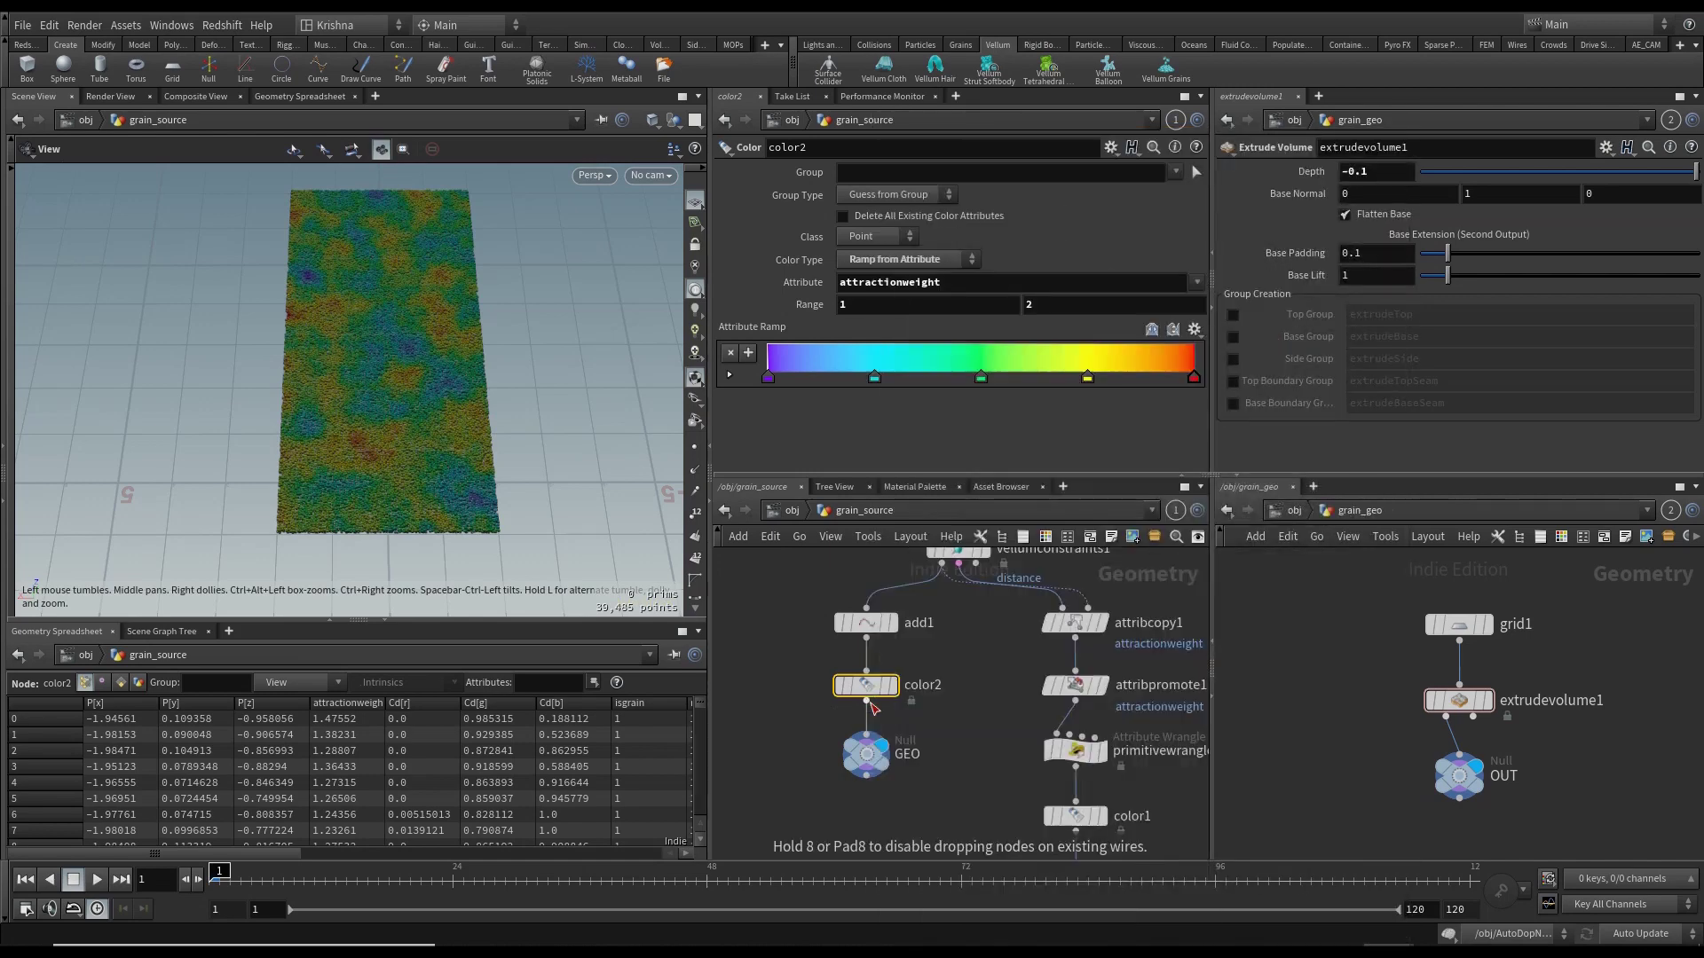
key(ctrl+s)
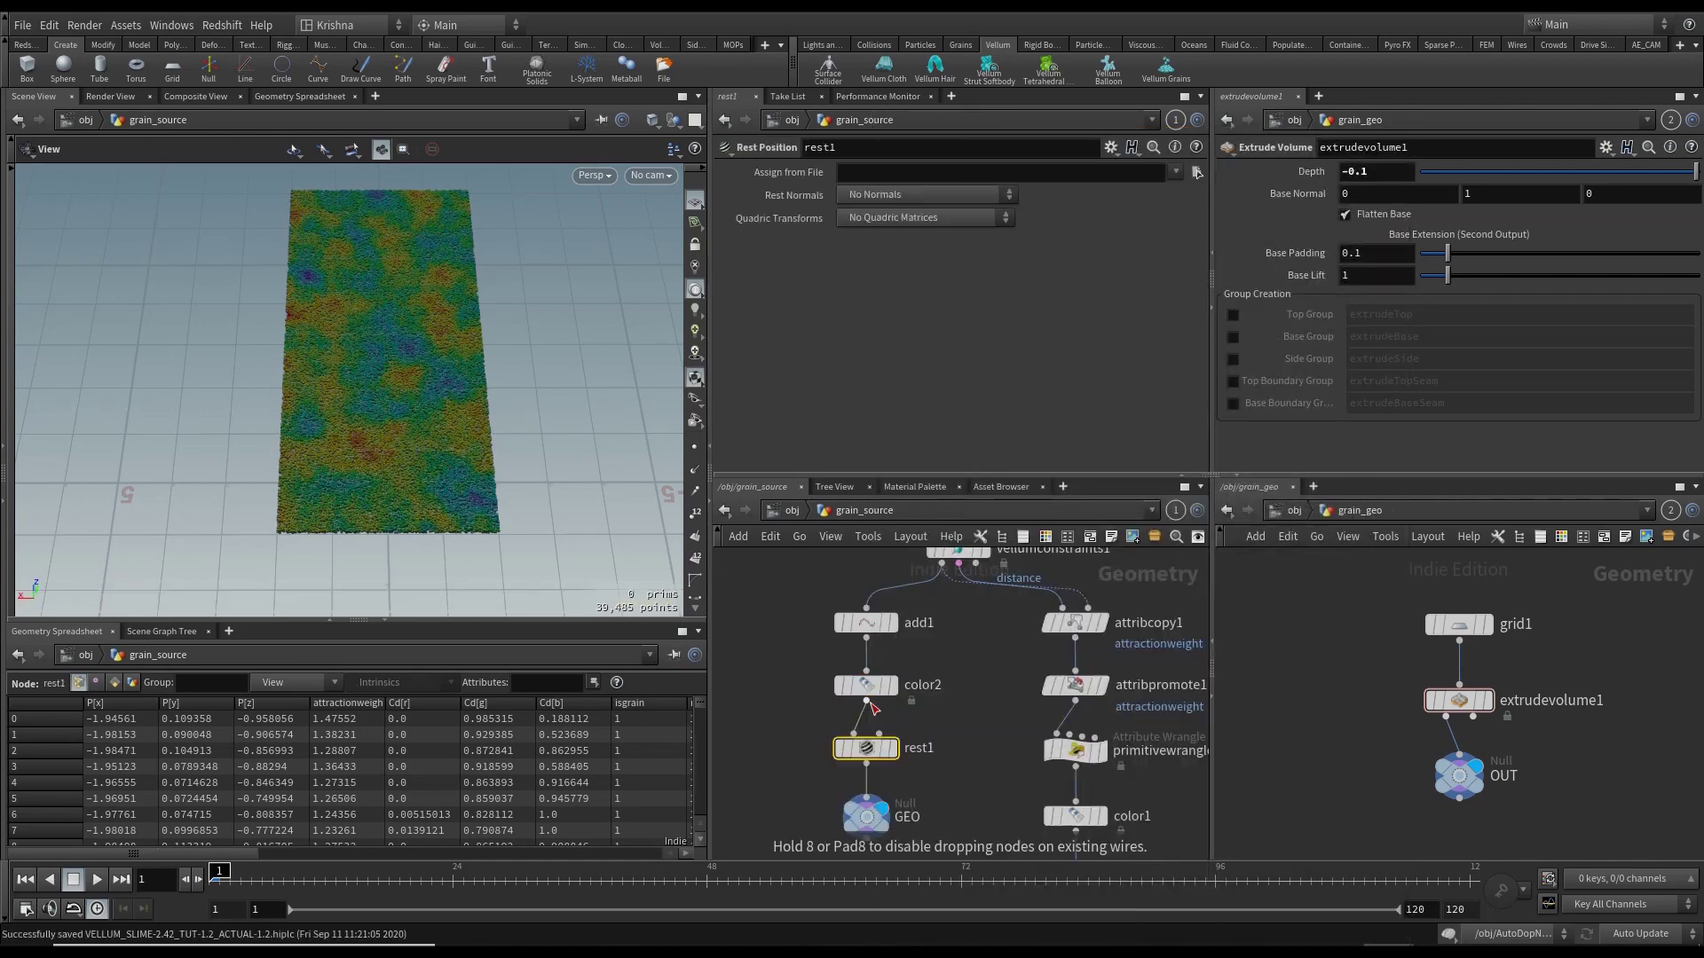
scroll(896, 714, down, 6)
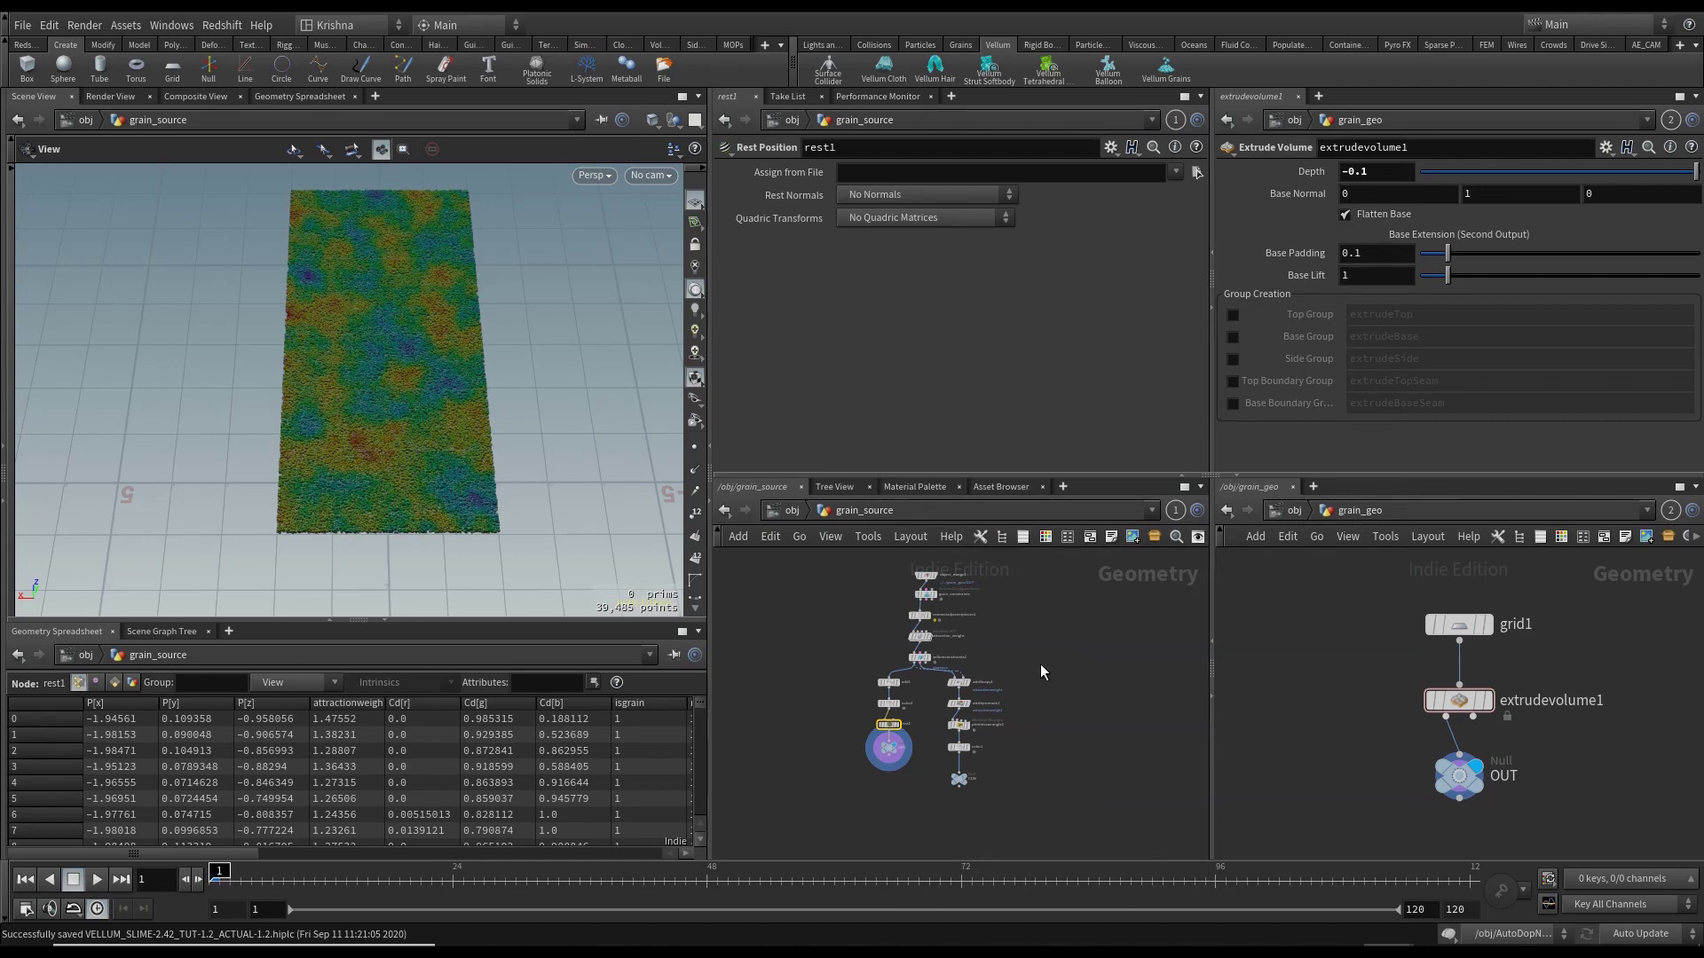